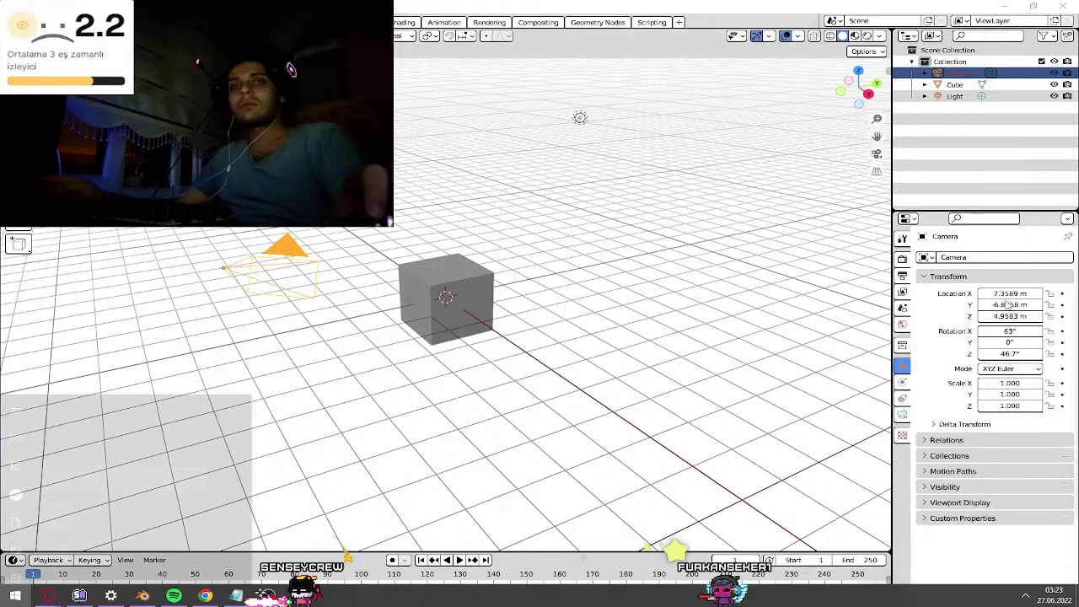
{"action": "key", "text": "super"}
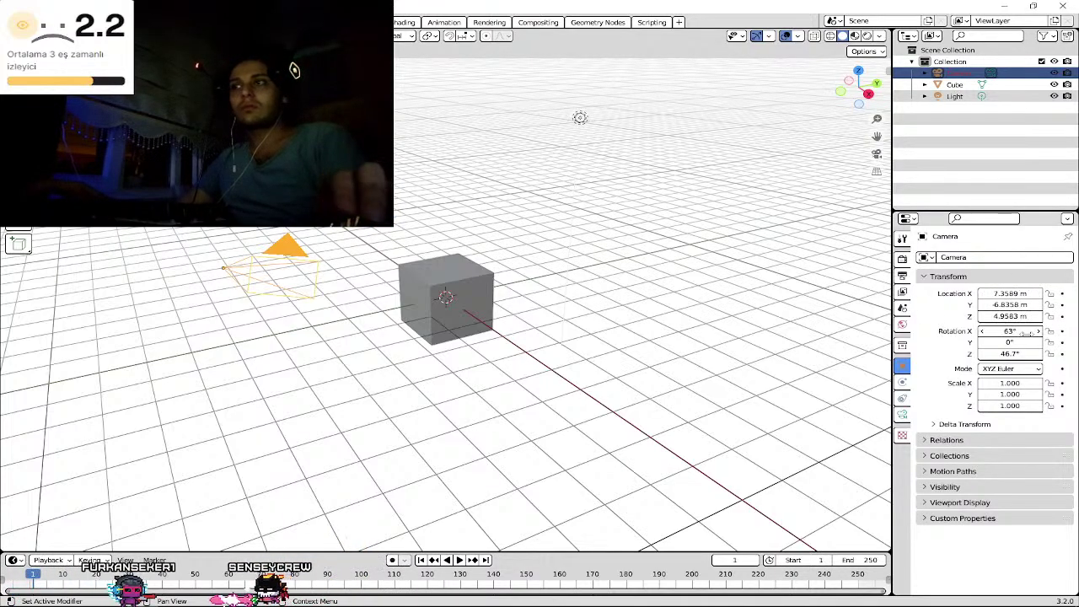
- Orbit the view and box-select the cube and the light together
{"action": "left_click_drag", "start_coordinate": [857, 85], "coordinate": [863, 91]}
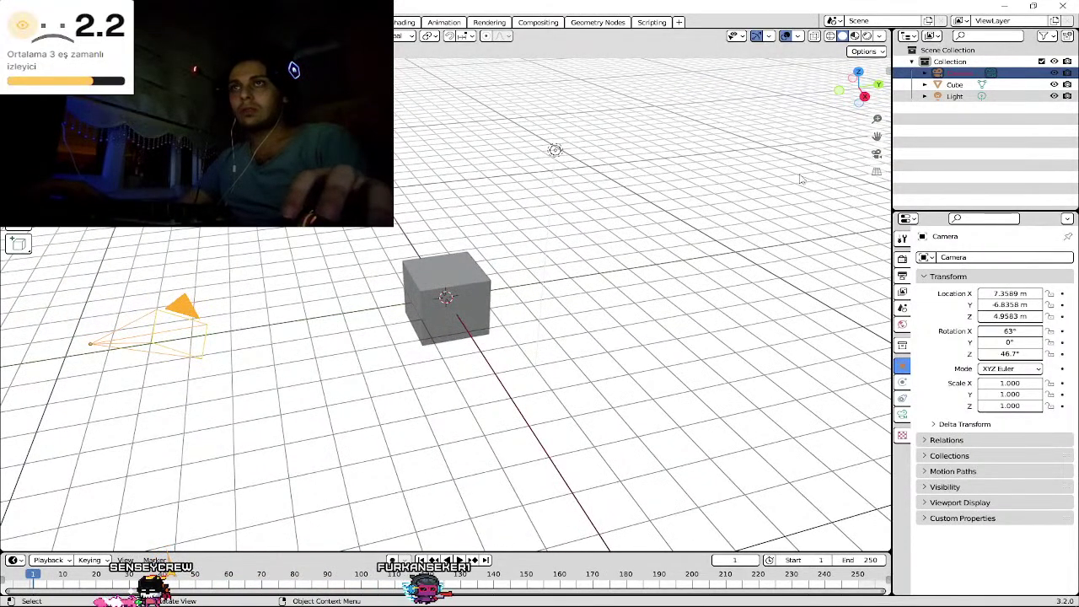
{"action": "right_click", "coordinate": [878, 139]}
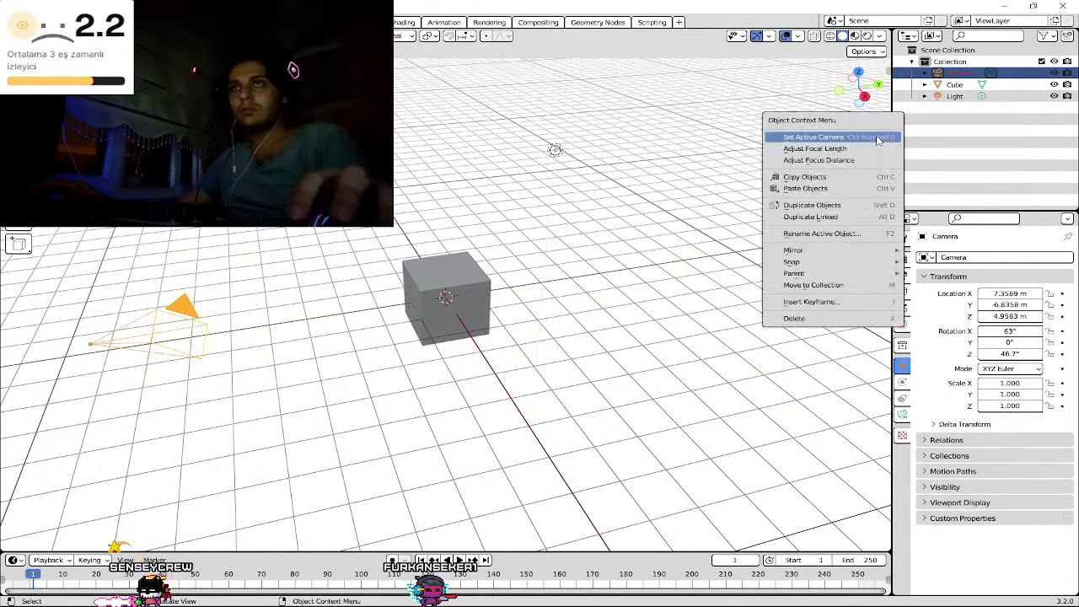
{"action": "left_click", "coordinate": [756, 102]}
{"action": "left_click_drag", "start_coordinate": [607, 257], "coordinate": [858, 88]}
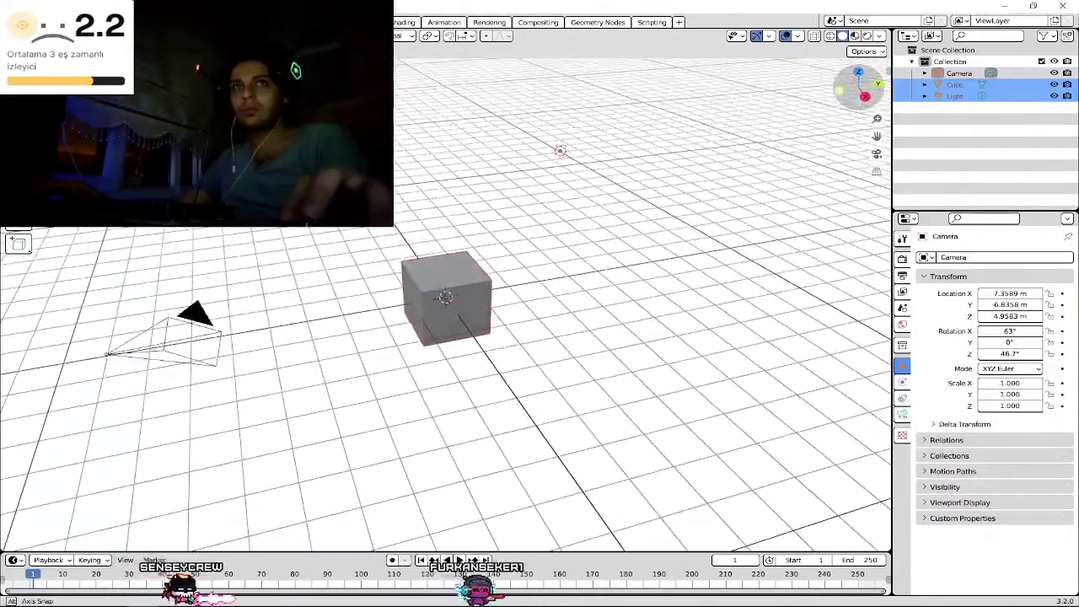
{"action": "scroll", "coordinate": [615, 193], "scroll_direction": "up", "scroll_amount": 8}
{"action": "scroll", "coordinate": [615, 193], "scroll_direction": "down", "scroll_amount": 3}
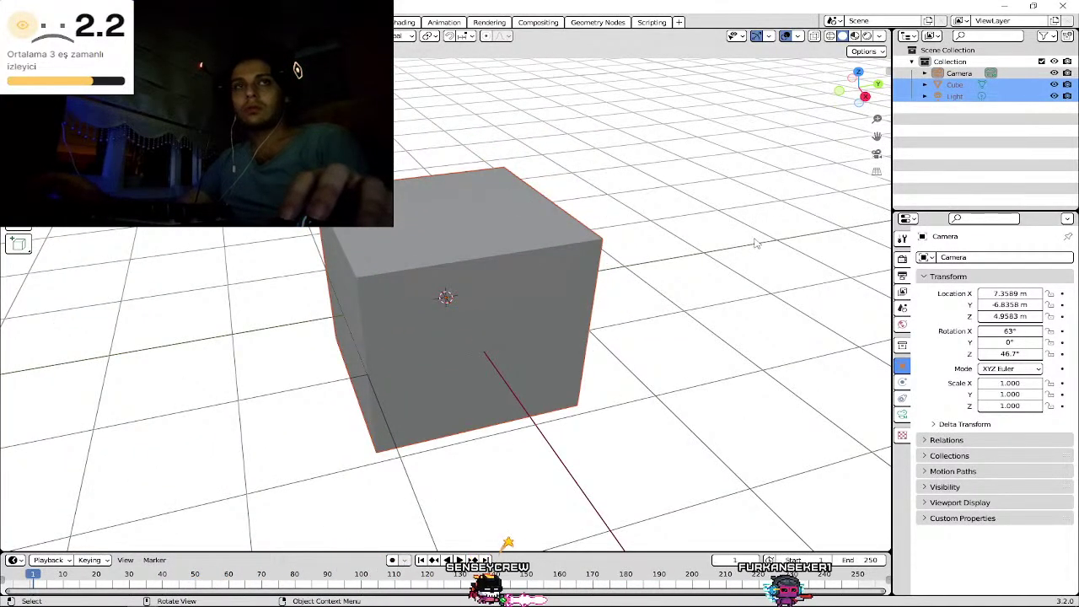
- Deselect everything with Alt+A and orbit in close around the cube
{"action": "key", "text": "alt+a"}
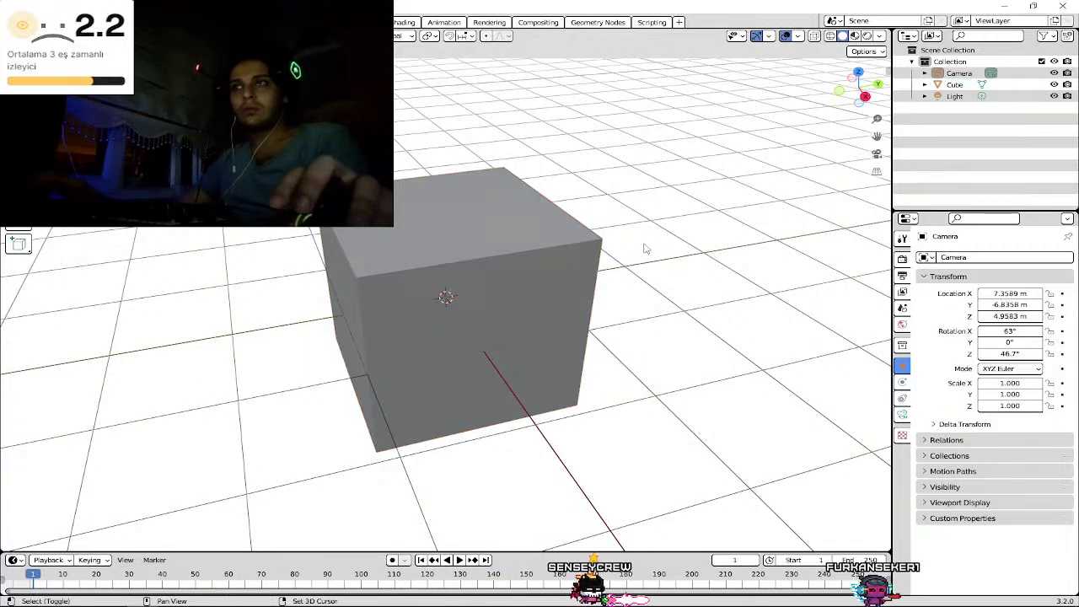
{"action": "mouse_move", "coordinate": [863, 91]}
{"action": "left_mouse_down"}
{"action": "mouse_move", "coordinate": [835, 92]}
{"action": "mouse_move", "coordinate": [858, 89]}
{"action": "left_mouse_up"}
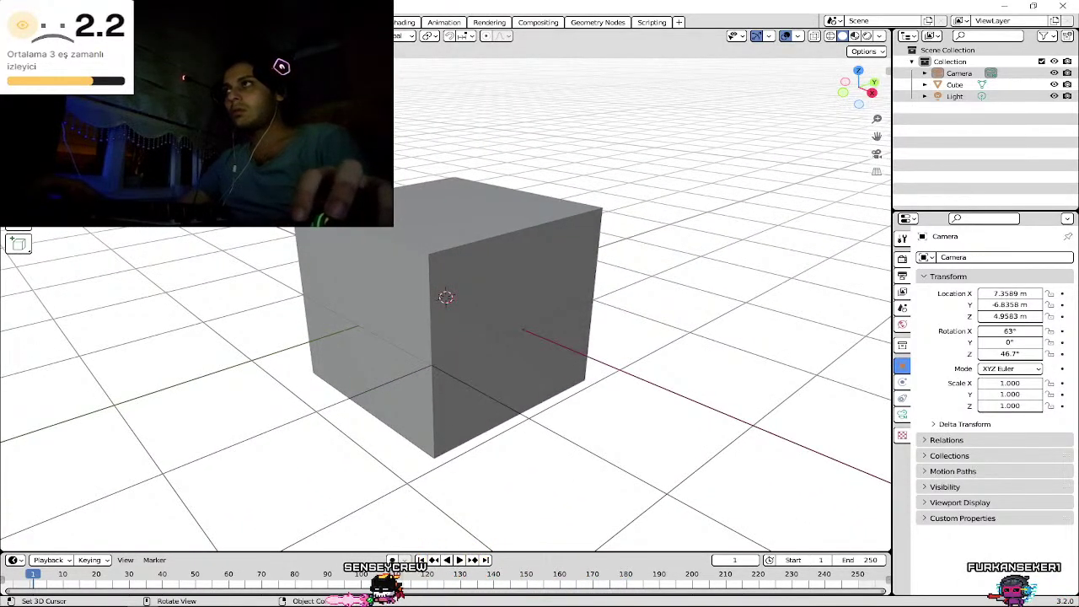
{"action": "key", "text": "b"}
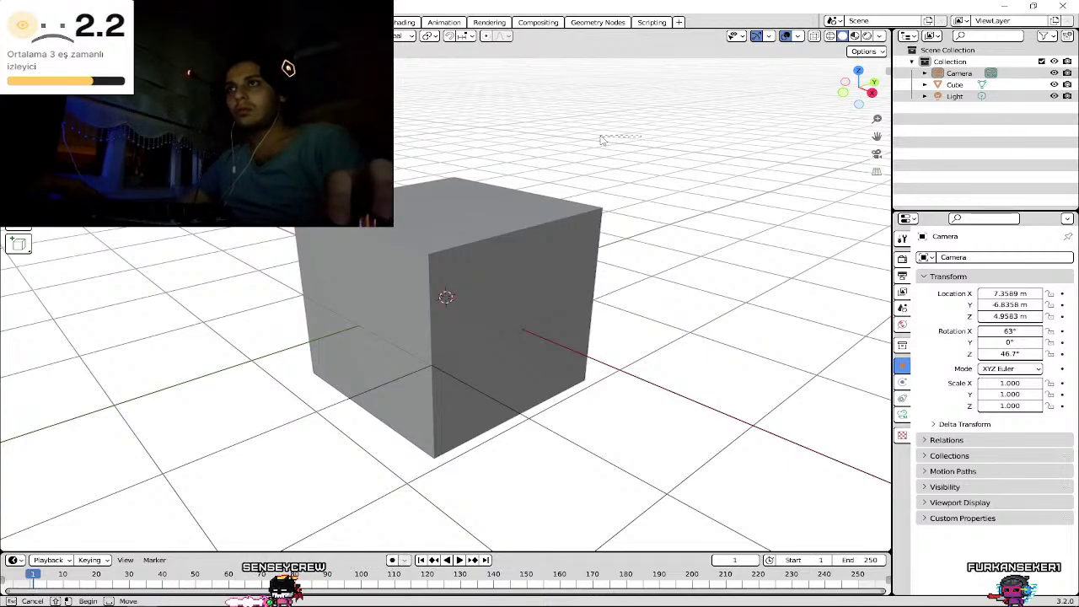
{"action": "key", "text": "Escape"}
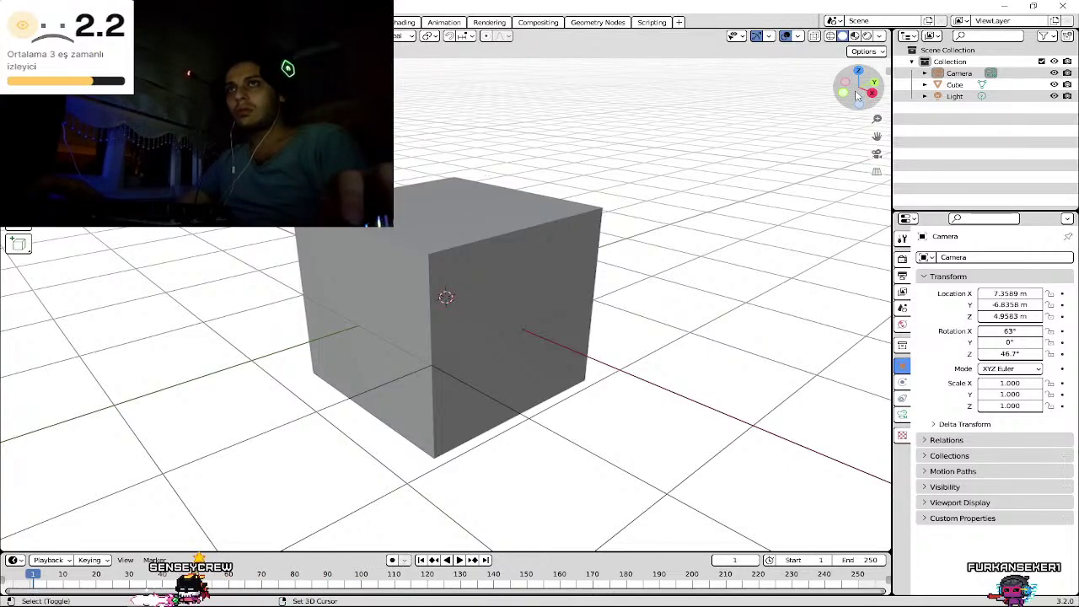
{"action": "left_click_drag", "start_coordinate": [858, 94], "coordinate": [858, 94]}
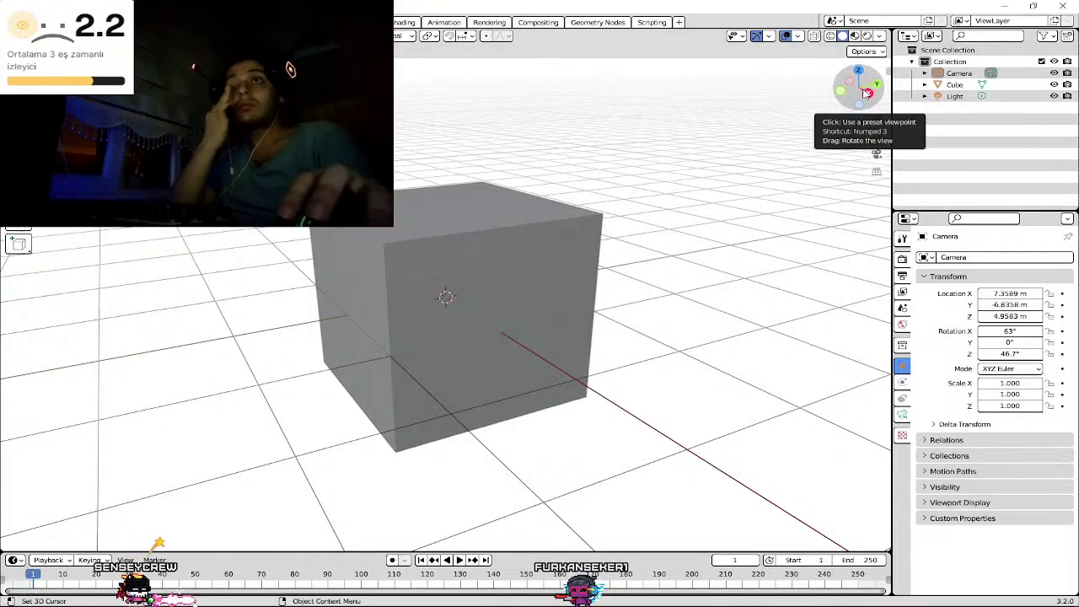
- View the cube from directly above using the gizmo's Z axis, then try neighbouring axis views
{"action": "left_click_drag", "start_coordinate": [858, 94], "coordinate": [859, 95]}
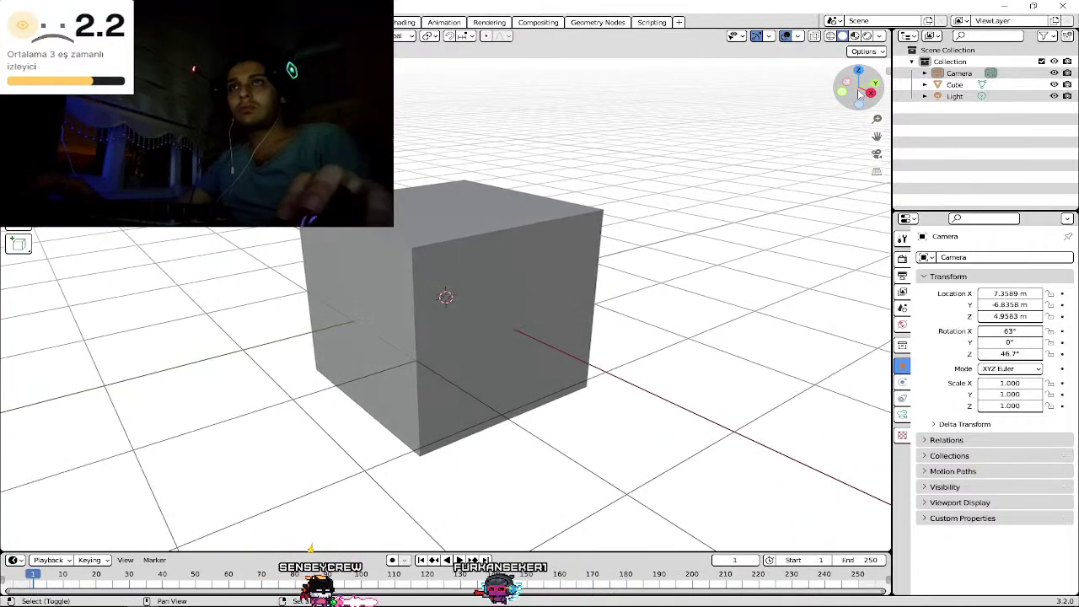
{"action": "left_click", "coordinate": [858, 72]}
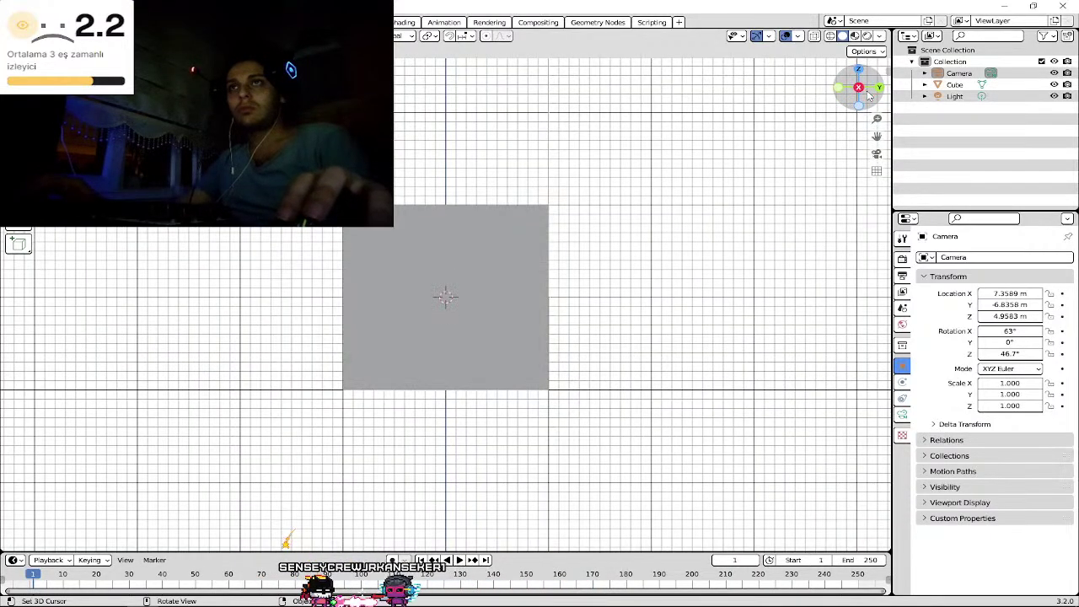
{"action": "left_click", "coordinate": [859, 72]}
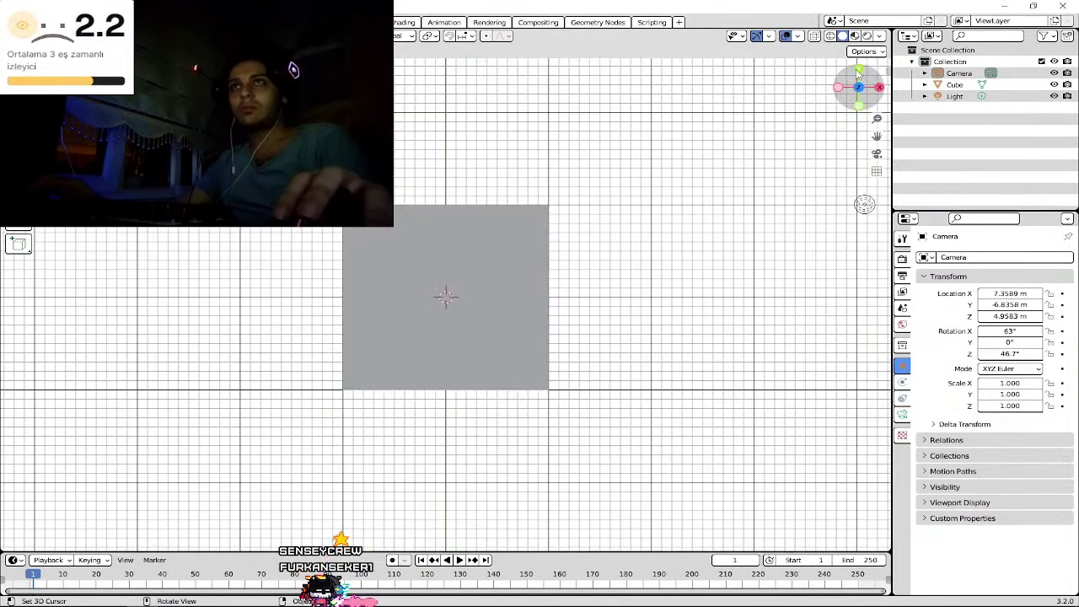
{"action": "left_click", "coordinate": [859, 72]}
{"action": "left_click", "coordinate": [861, 106]}
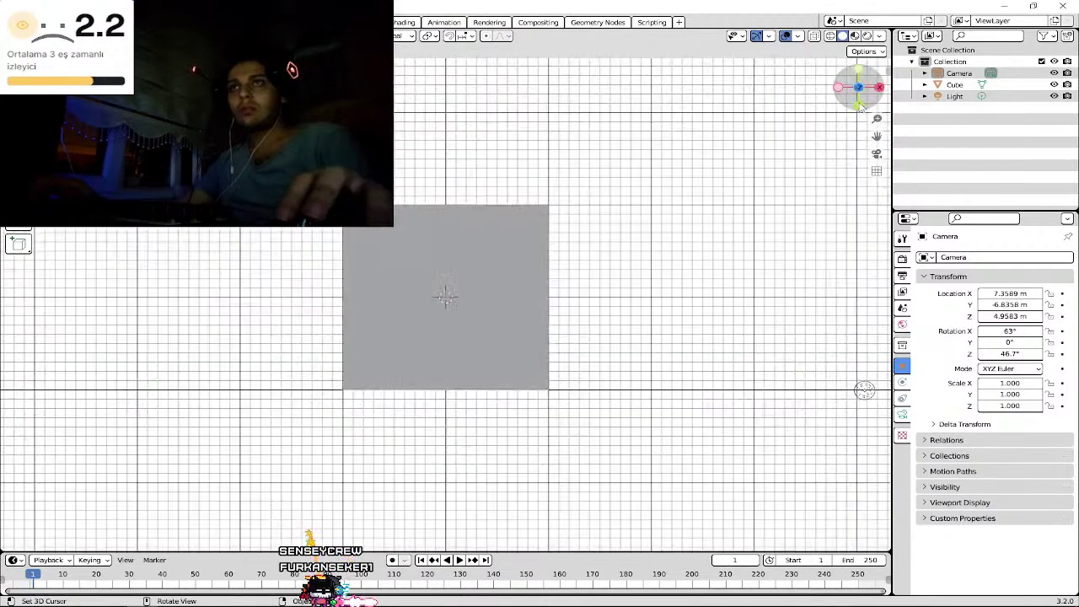
{"action": "left_click", "coordinate": [861, 106]}
{"action": "left_click", "coordinate": [859, 98]}
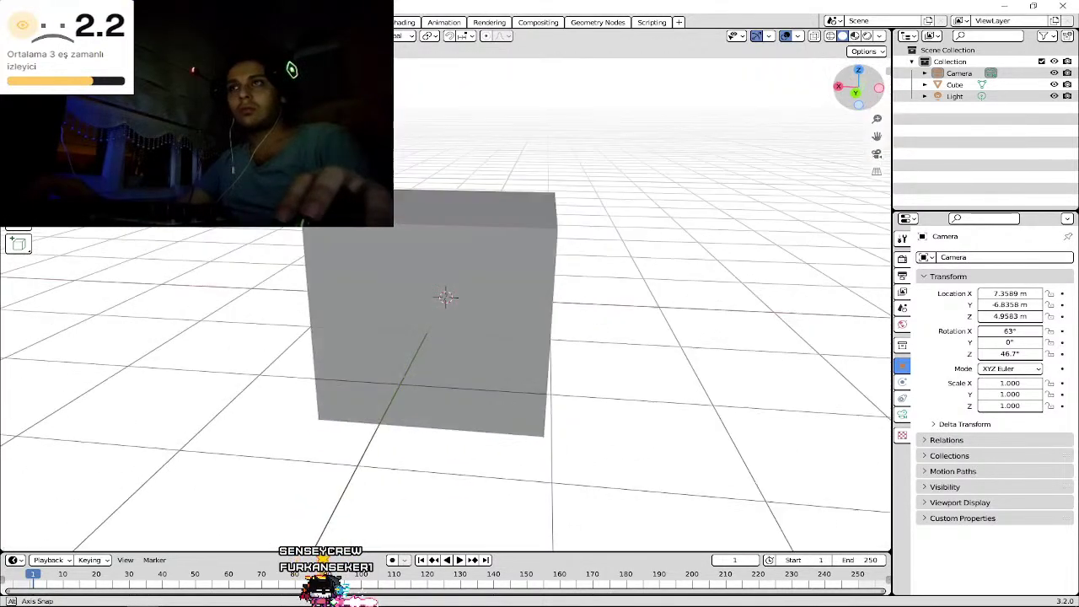
- Orbit back to an angled perspective, zoom in, and put the 3D cursor on the cube's top corner
{"action": "left_click_drag", "start_coordinate": [859, 84], "coordinate": [864, 91]}
{"action": "scroll", "coordinate": [747, 145], "scroll_direction": "down", "scroll_amount": 5}
{"action": "scroll", "coordinate": [799, 159], "scroll_direction": "up", "scroll_amount": 2}
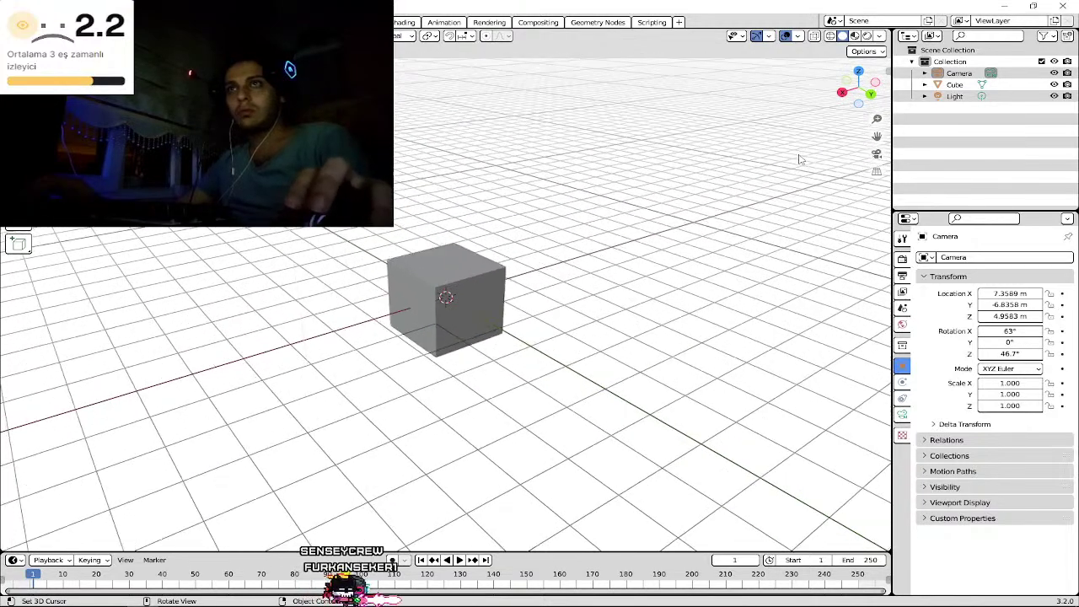
{"action": "scroll", "coordinate": [800, 158], "scroll_direction": "up", "scroll_amount": 2}
{"action": "right_click", "coordinate": [594, 214]}
{"action": "left_click", "coordinate": [585, 138]}
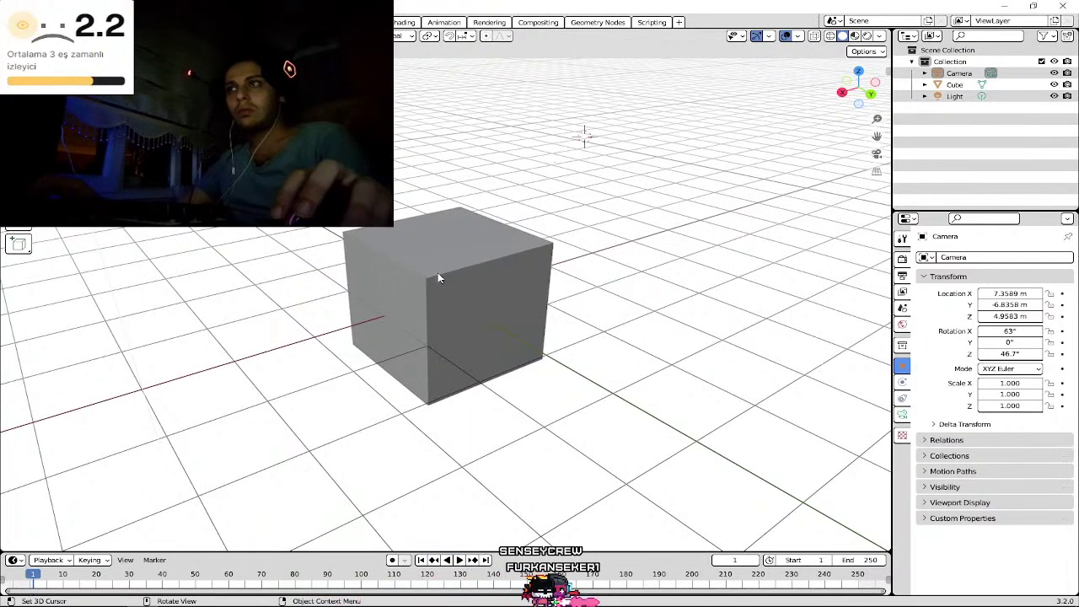
{"action": "key", "text": "g"}
{"action": "left_click", "coordinate": [504, 281]}
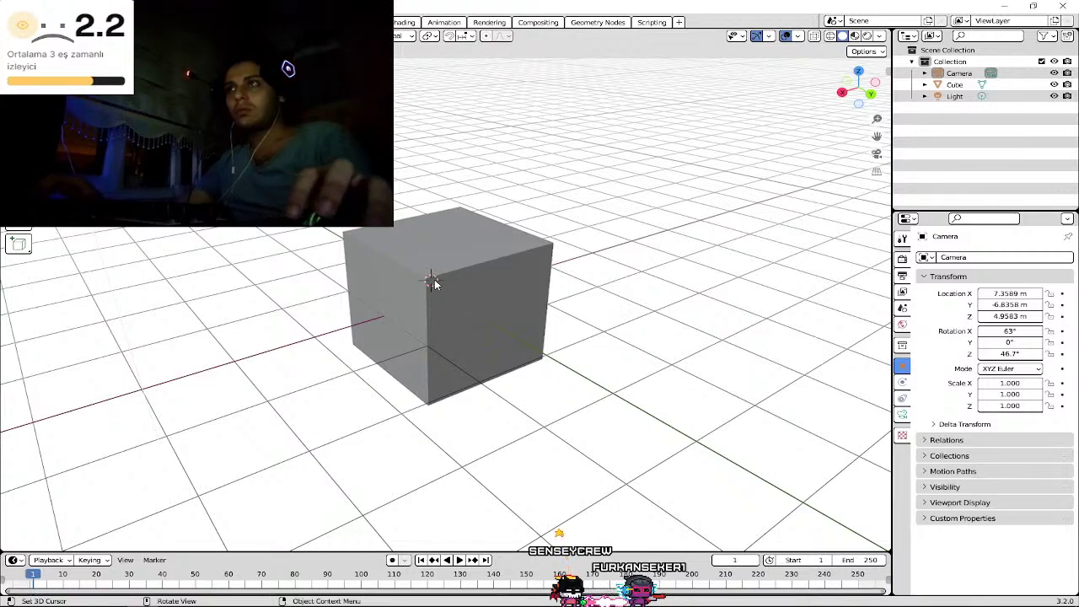
- Start moving the camera twice with G, leaving its transform unchanged
{"action": "key", "text": "g"}
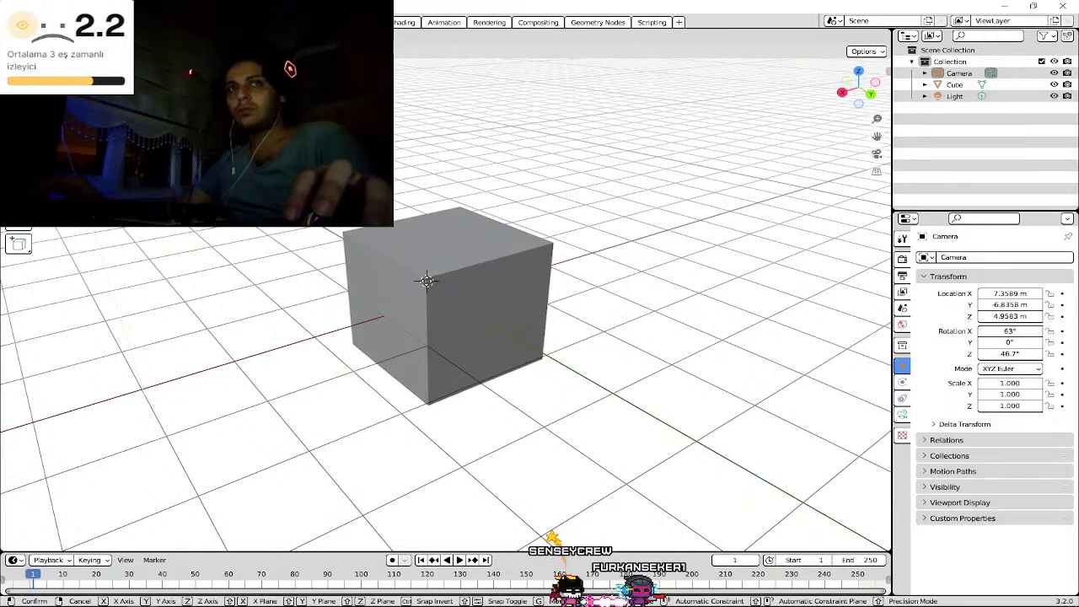
{"action": "left_click", "coordinate": [426, 281]}
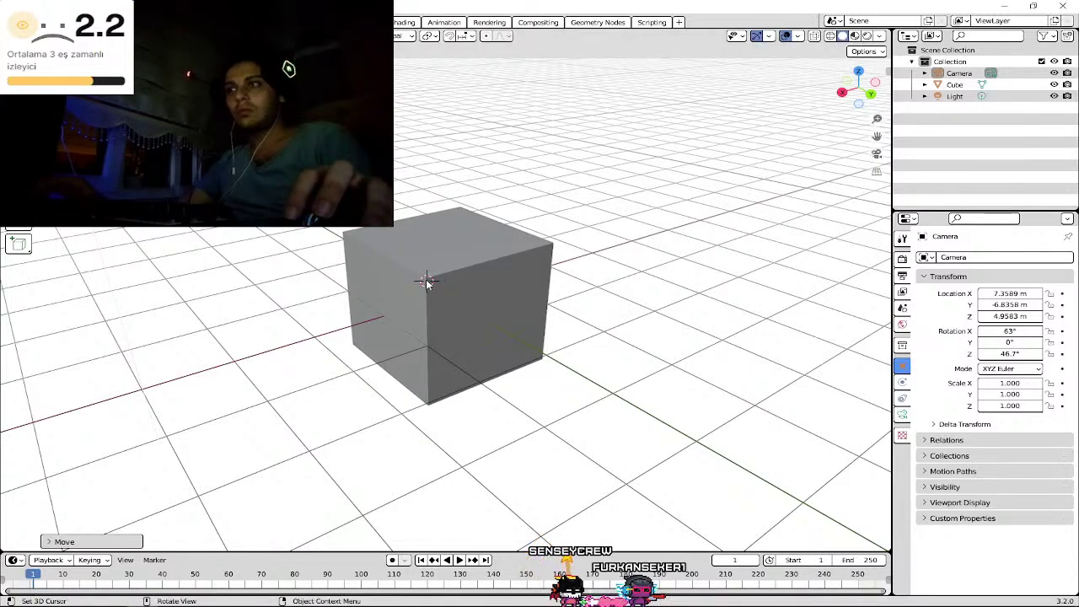
{"action": "key", "text": "g"}
{"action": "right_click", "coordinate": [556, 329]}
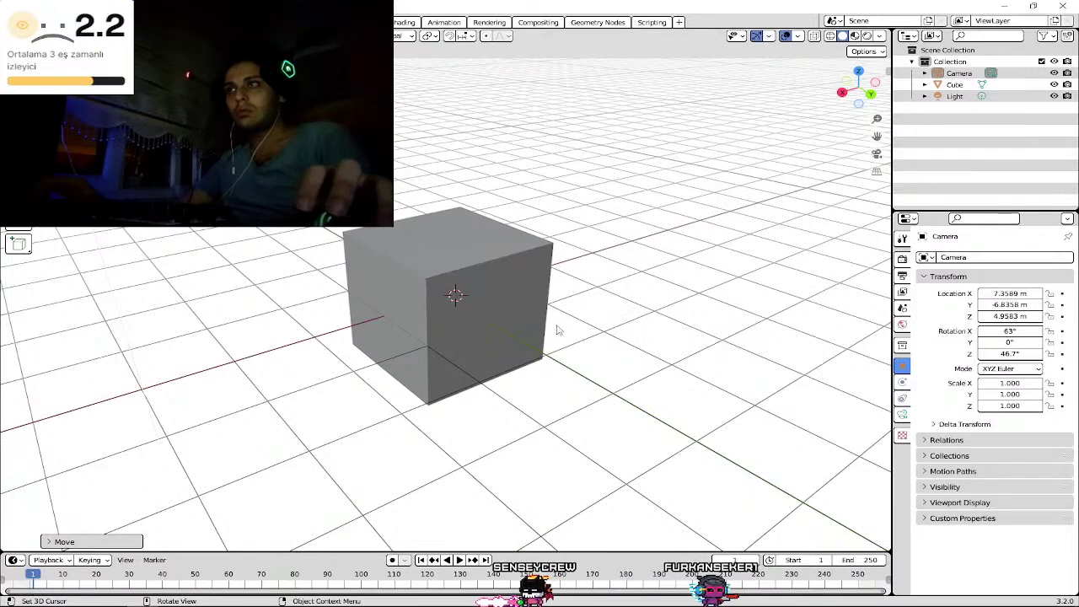
{"action": "right_click", "coordinate": [556, 329]}
- Orbit and zoom out until the camera, cube and light are all visible
{"action": "left_click_drag", "start_coordinate": [858, 88], "coordinate": [868, 93]}
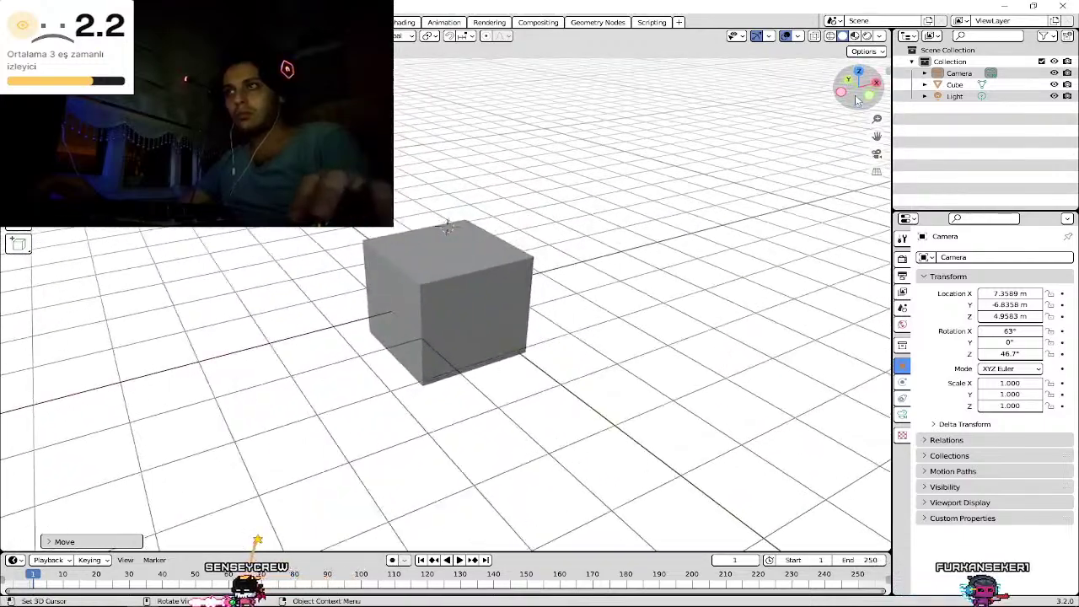
{"action": "scroll", "coordinate": [738, 195], "scroll_direction": "down", "scroll_amount": 4}
{"action": "scroll", "coordinate": [738, 195], "scroll_direction": "down", "scroll_amount": 4}
{"action": "scroll", "coordinate": [738, 196], "scroll_direction": "up", "scroll_amount": 4}
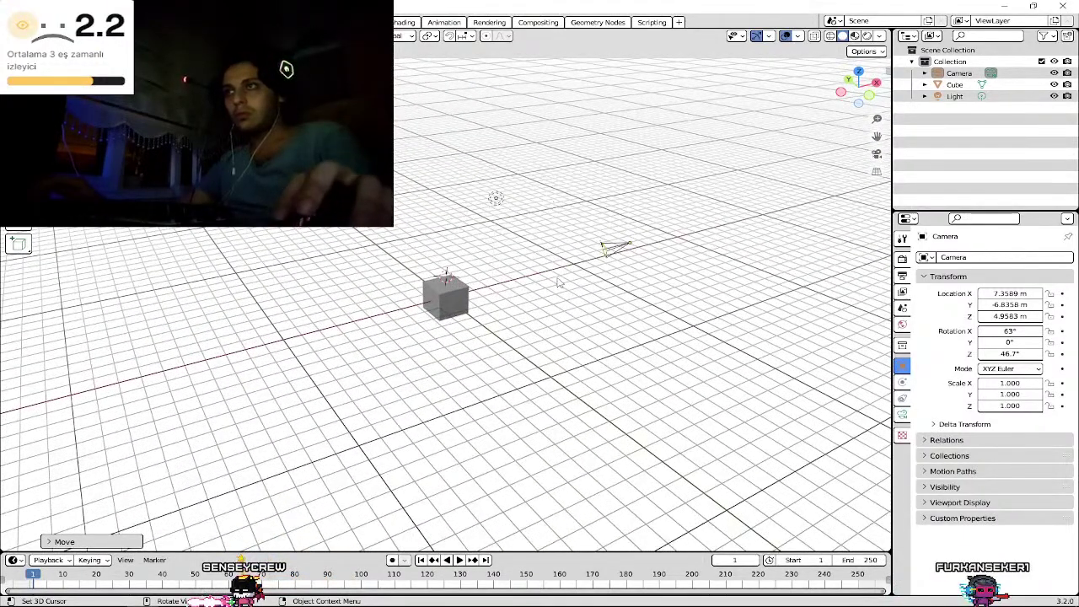
{"action": "left_click_drag", "start_coordinate": [853, 91], "coordinate": [868, 94]}
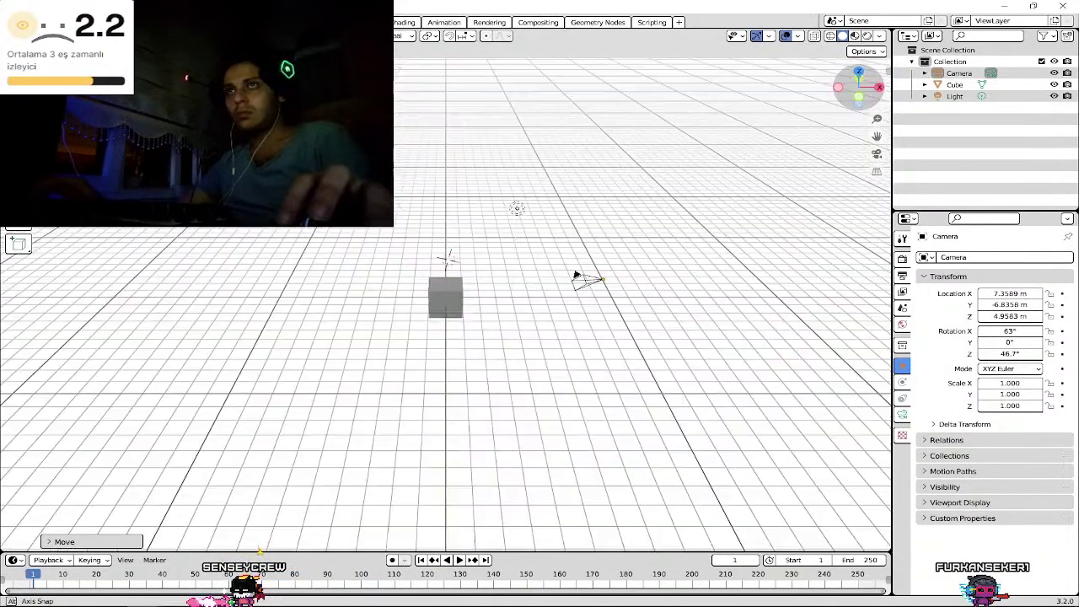
{"action": "scroll", "coordinate": [425, 303], "scroll_direction": "up", "scroll_amount": 1}
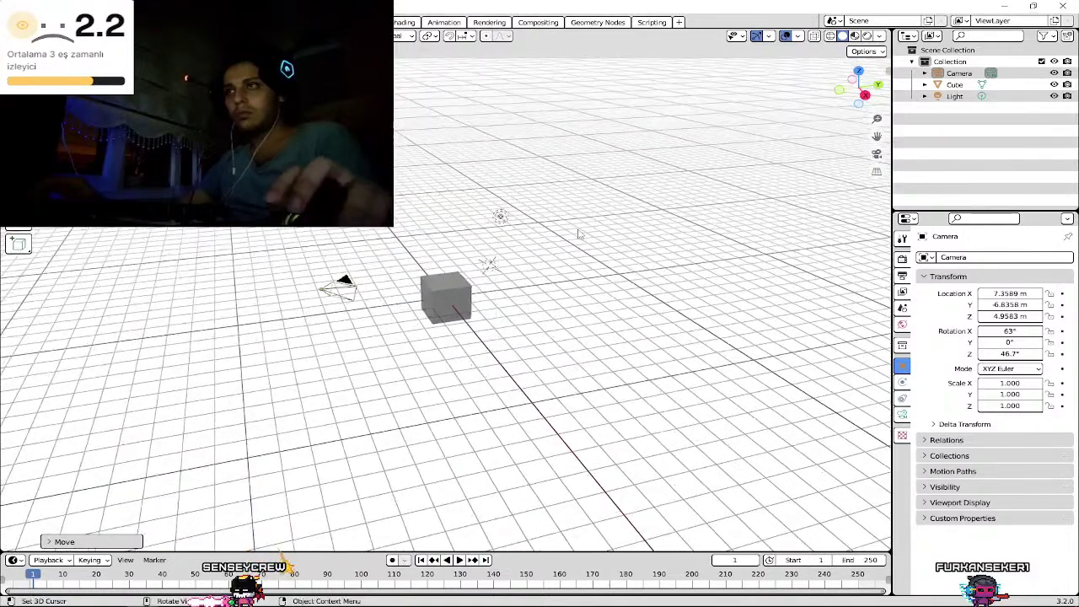
{"action": "scroll", "coordinate": [425, 303], "scroll_direction": "up", "scroll_amount": 2}
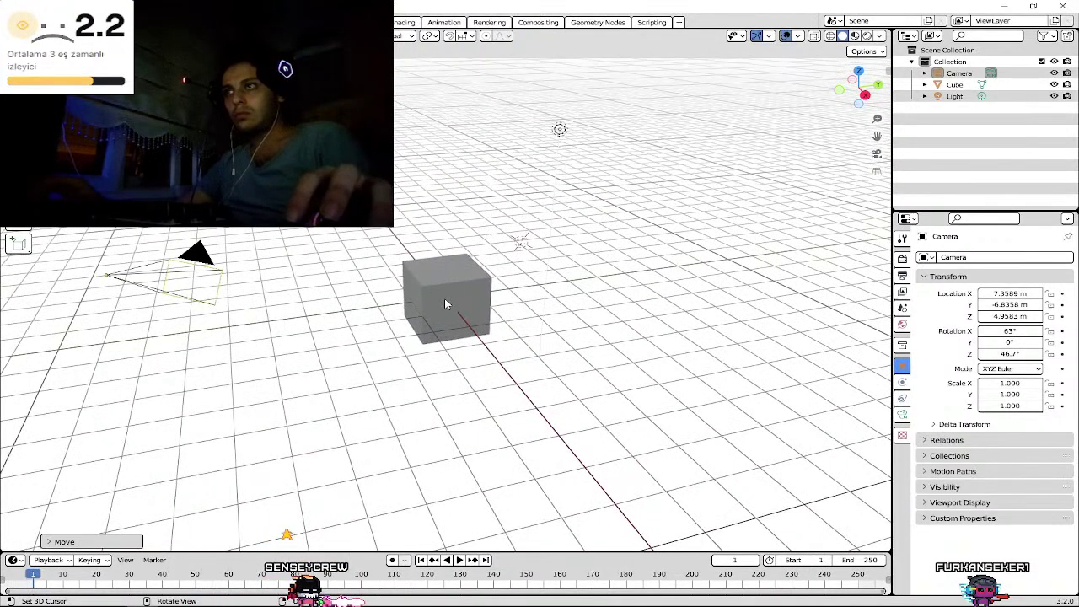
- Snap the 3D cursor onto the cube's front face
{"action": "left_click", "coordinate": [445, 299]}
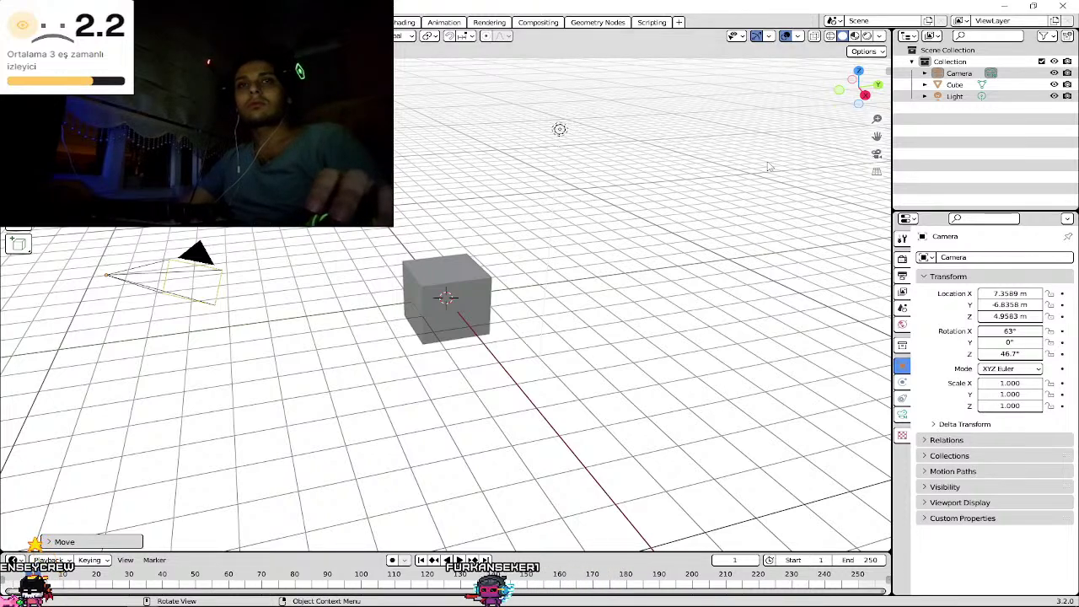
{"action": "left_click", "coordinate": [876, 172]}
{"action": "left_click", "coordinate": [877, 173]}
{"action": "left_click", "coordinate": [876, 173]}
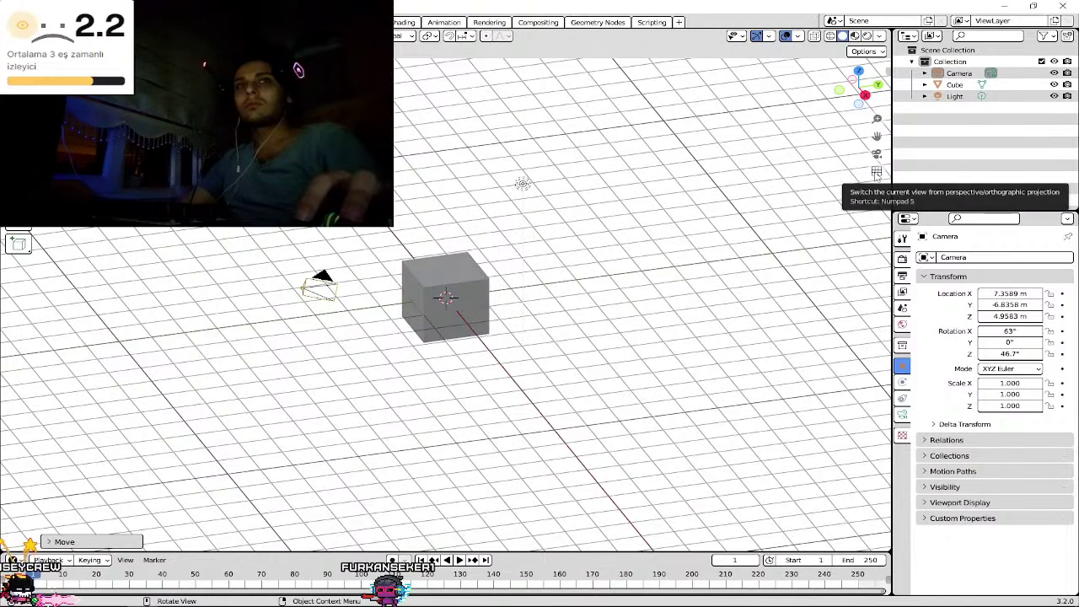
{"action": "left_click", "coordinate": [877, 173]}
{"action": "left_click", "coordinate": [876, 173]}
{"action": "left_click", "coordinate": [877, 174]}
{"action": "left_click", "coordinate": [876, 175]}
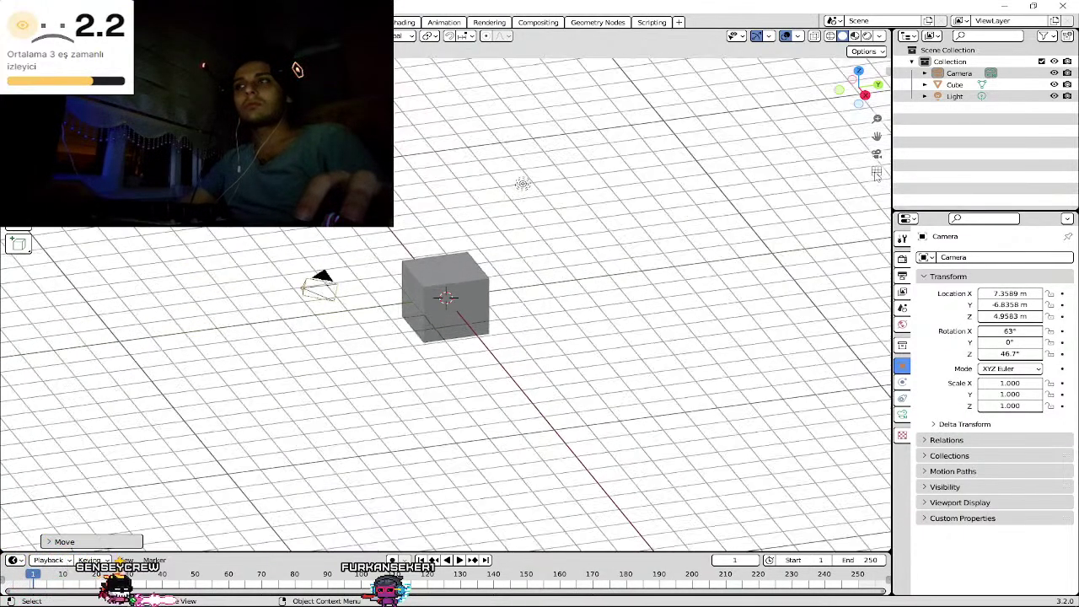
{"action": "left_click", "coordinate": [876, 173]}
{"action": "left_click", "coordinate": [877, 174]}
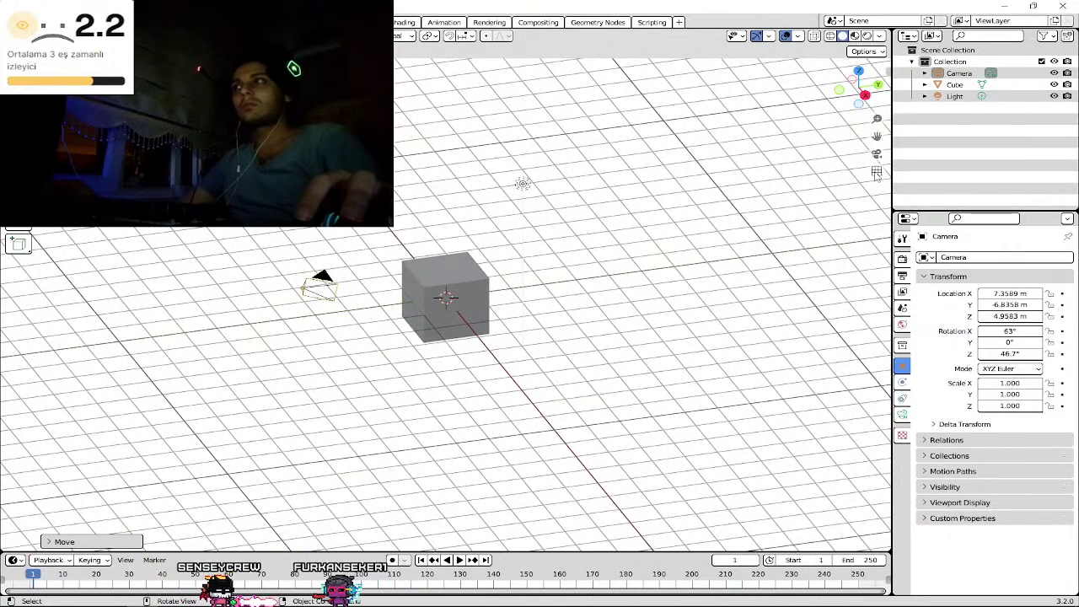
{"action": "left_click", "coordinate": [876, 175]}
{"action": "left_click", "coordinate": [876, 174]}
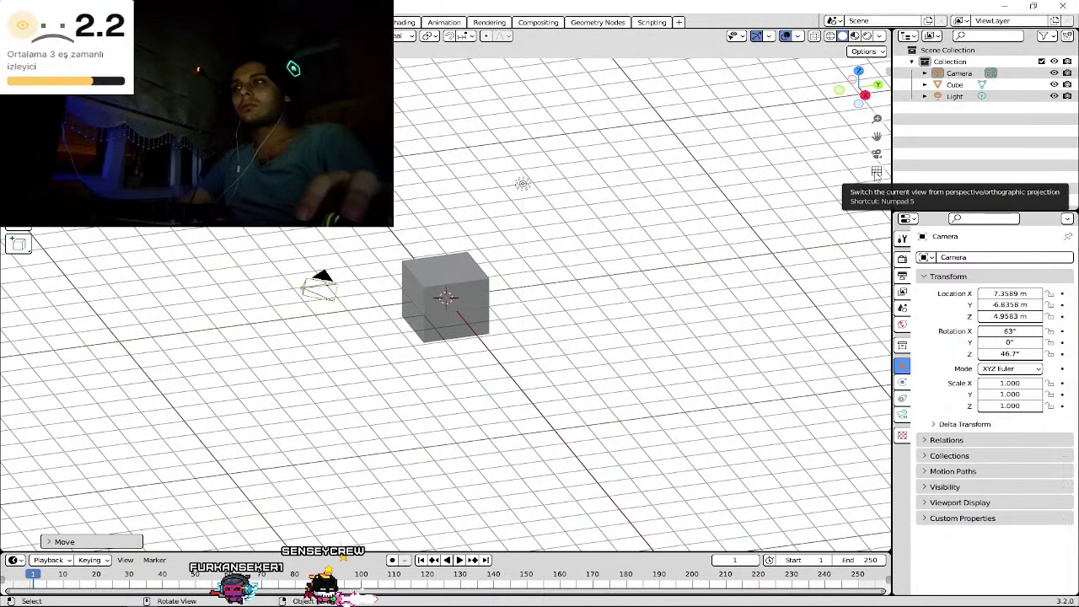
{"action": "scroll", "coordinate": [588, 222], "scroll_direction": "down", "scroll_amount": 3}
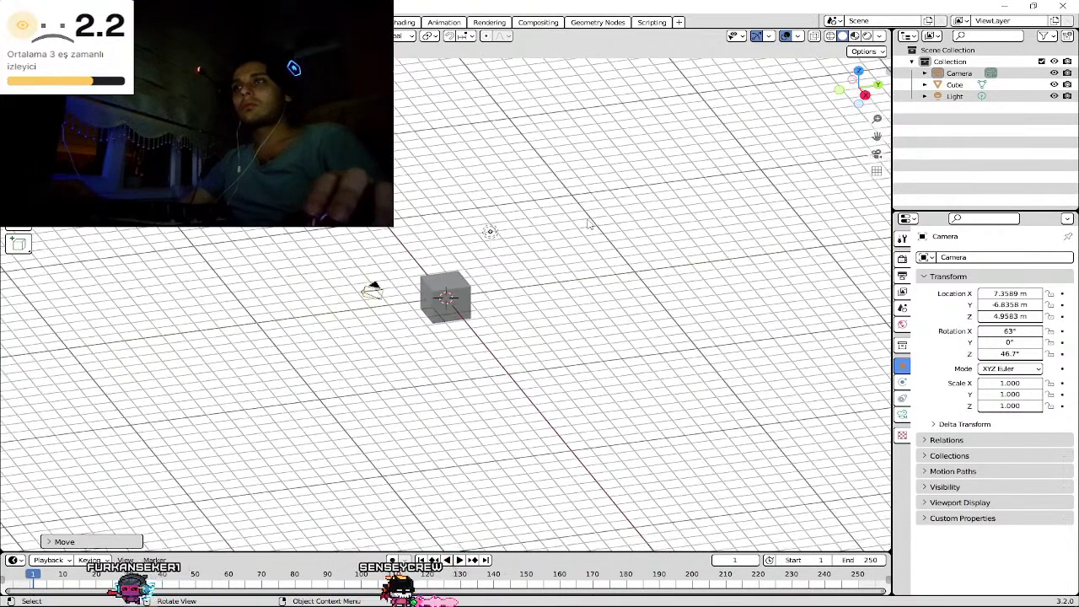
{"action": "scroll", "coordinate": [588, 222], "scroll_direction": "down", "scroll_amount": 4}
{"action": "scroll", "coordinate": [588, 221], "scroll_direction": "down", "scroll_amount": 3}
{"action": "scroll", "coordinate": [589, 215], "scroll_direction": "down", "scroll_amount": 3}
{"action": "scroll", "coordinate": [590, 211], "scroll_direction": "down", "scroll_amount": 2}
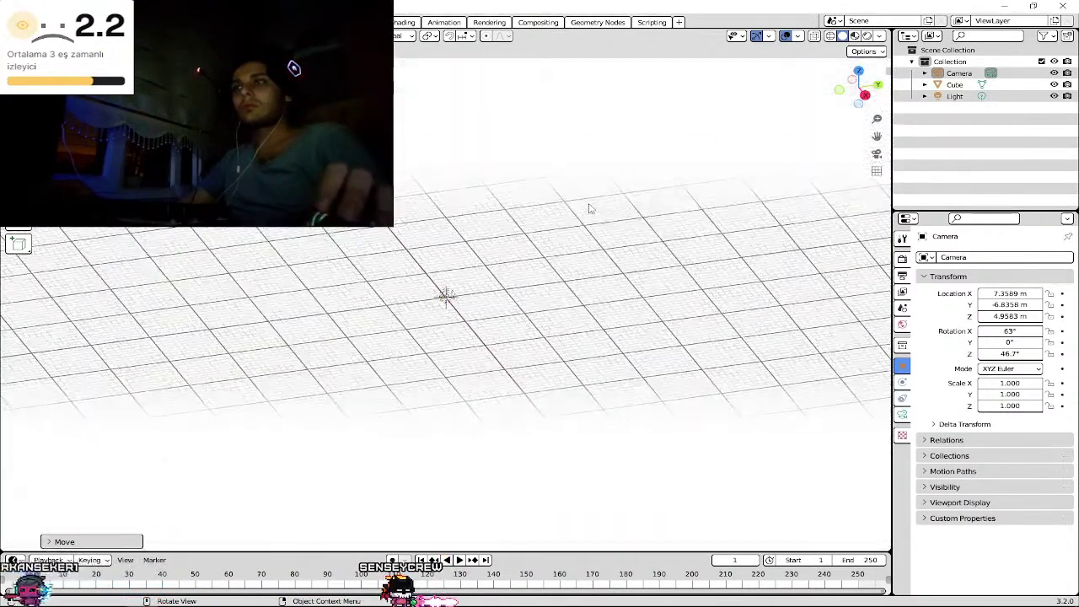
{"action": "scroll", "coordinate": [590, 208], "scroll_direction": "down", "scroll_amount": 2}
{"action": "scroll", "coordinate": [587, 207], "scroll_direction": "up", "scroll_amount": 3}
{"action": "scroll", "coordinate": [520, 251], "scroll_direction": "up", "scroll_amount": 3}
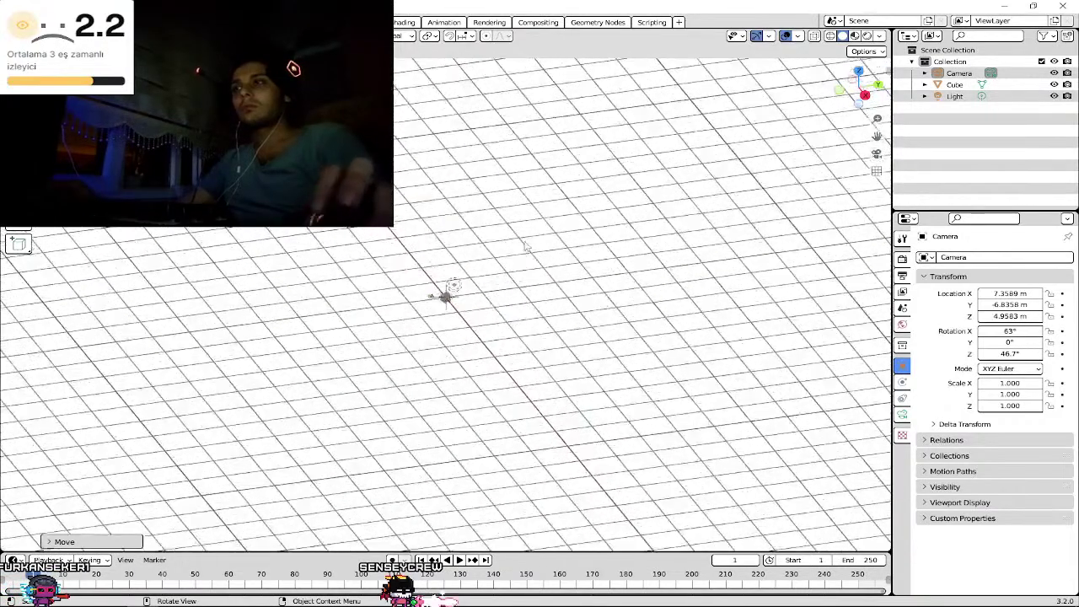
{"action": "scroll", "coordinate": [528, 242], "scroll_direction": "up", "scroll_amount": 3}
{"action": "scroll", "coordinate": [529, 242], "scroll_direction": "up", "scroll_amount": 2}
{"action": "scroll", "coordinate": [529, 241], "scroll_direction": "up", "scroll_amount": 2}
{"action": "scroll", "coordinate": [531, 237], "scroll_direction": "up", "scroll_amount": 3}
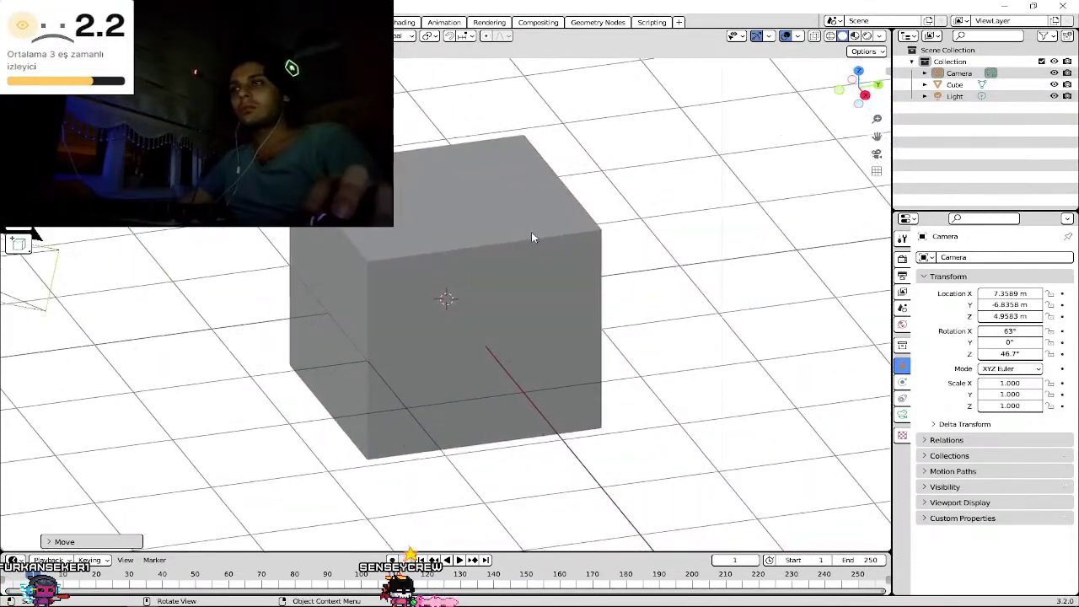
{"action": "scroll", "coordinate": [531, 237], "scroll_direction": "up", "scroll_amount": 3}
{"action": "scroll", "coordinate": [531, 234], "scroll_direction": "down", "scroll_amount": 4}
{"action": "scroll", "coordinate": [531, 229], "scroll_direction": "down", "scroll_amount": 3}
{"action": "scroll", "coordinate": [531, 230], "scroll_direction": "down", "scroll_amount": 1}
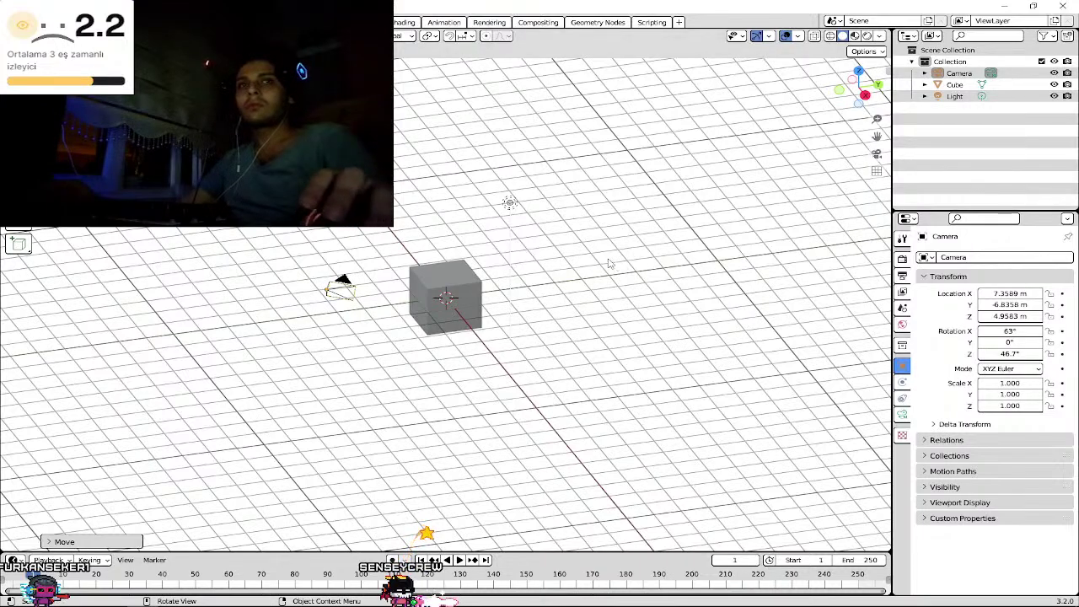
{"action": "middle_click_drag", "start_coordinate": [582, 263], "coordinate": [604, 259]}
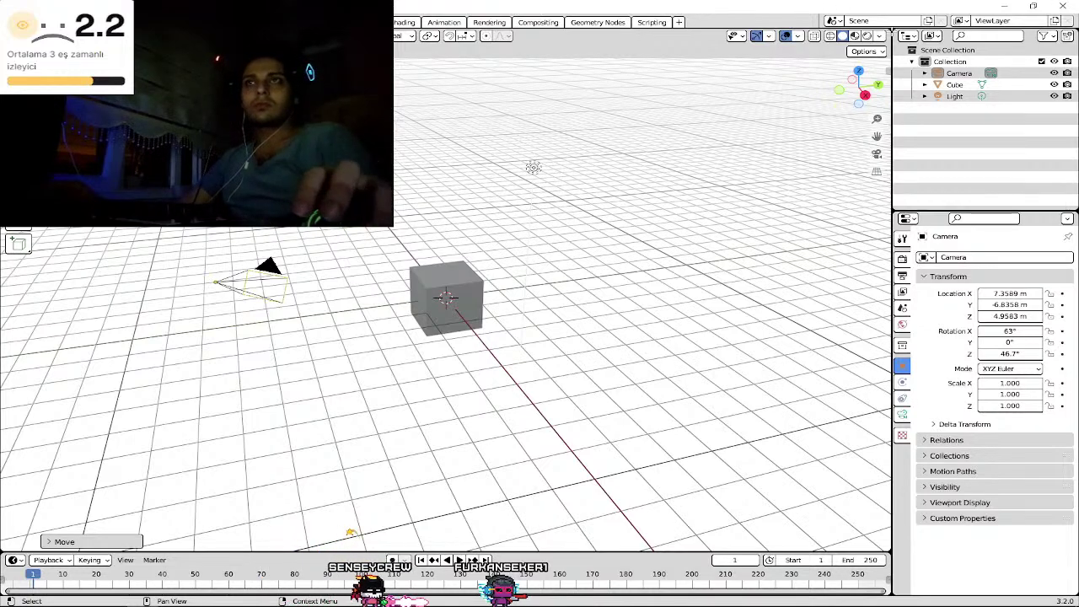
{"action": "left_click_drag", "start_coordinate": [891, 30], "coordinate": [666, 31]}
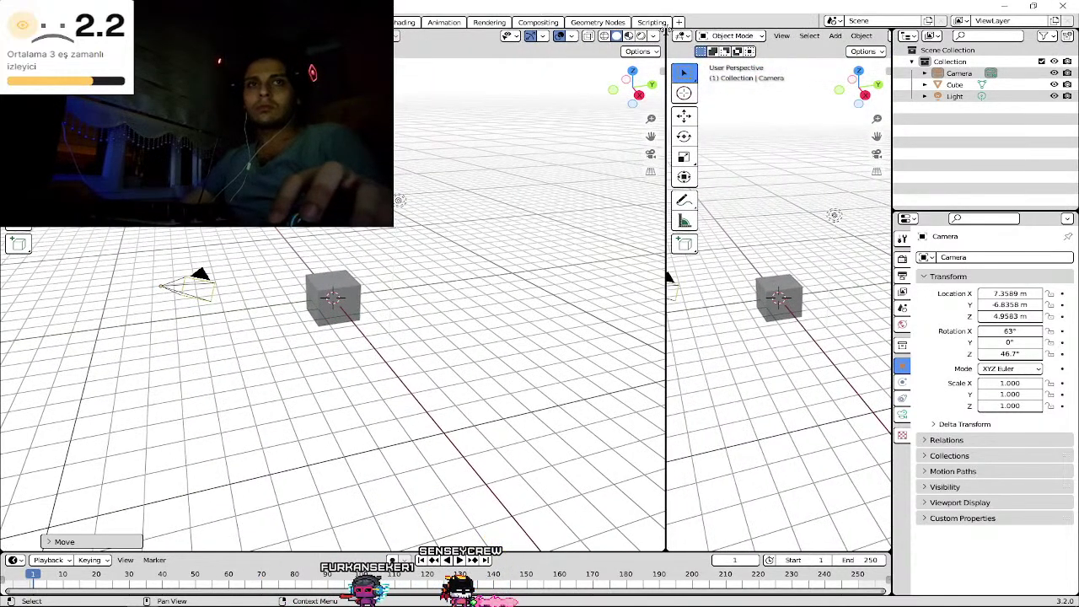
{"action": "mouse_move", "coordinate": [666, 30]}
{"action": "left_mouse_down"}
{"action": "mouse_move", "coordinate": [568, 28]}
{"action": "mouse_move", "coordinate": [792, 31]}
{"action": "mouse_move", "coordinate": [590, 30]}
{"action": "left_mouse_up"}
{"action": "key", "text": "b"}
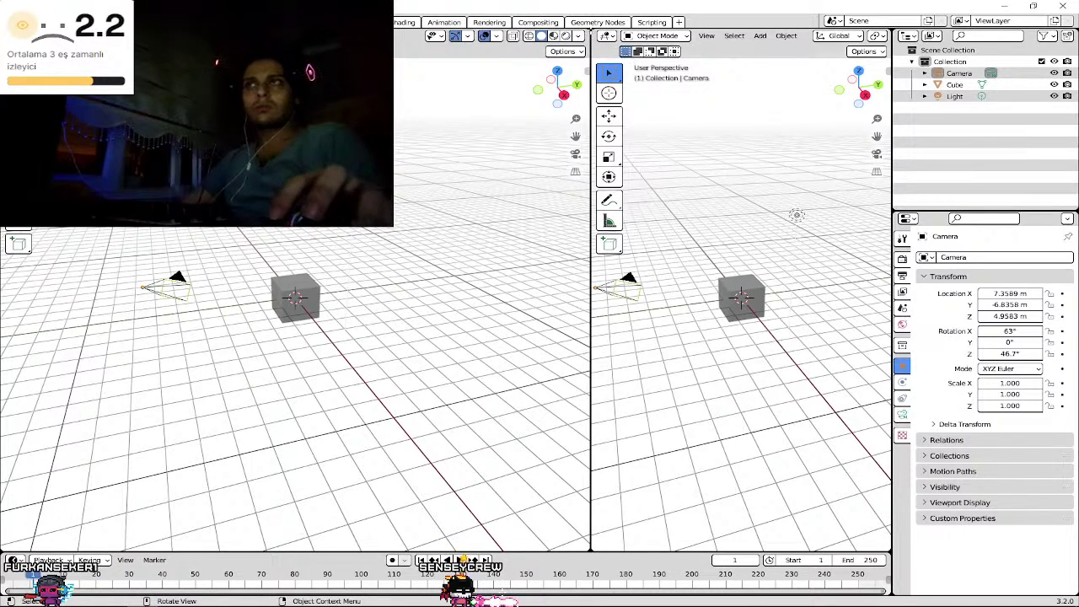
{"action": "left_click_drag", "start_coordinate": [592, 28], "coordinate": [658, 39]}
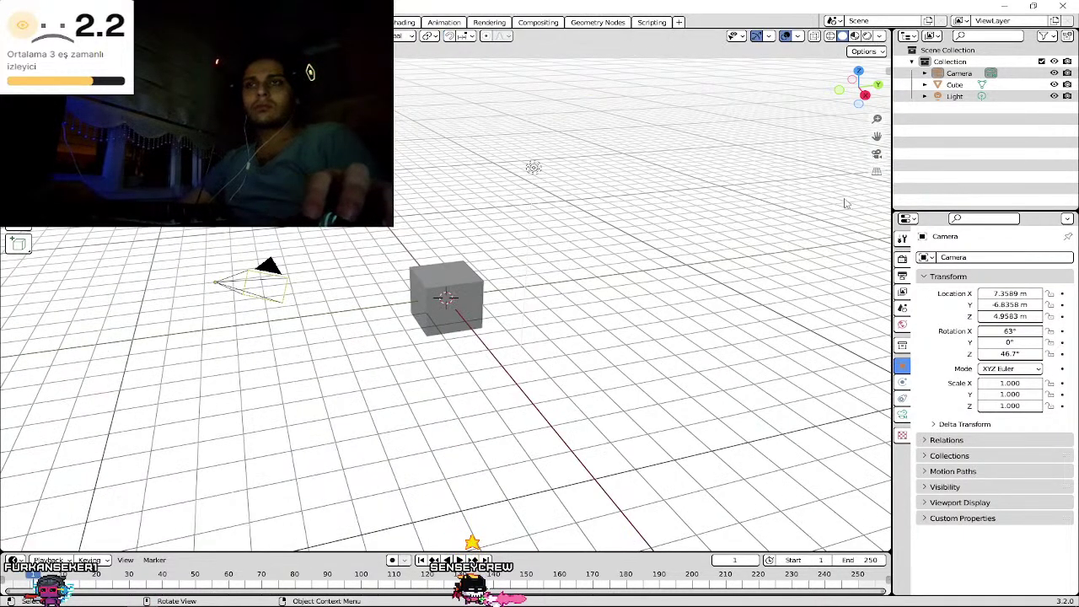
- Switch to top view, zoom to frame the scene, and select all objects with A
{"action": "left_click", "coordinate": [858, 72]}
{"action": "mouse_move", "coordinate": [884, 67]}
{"action": "left_mouse_down"}
{"action": "mouse_move", "coordinate": [627, 73]}
{"action": "mouse_move", "coordinate": [942, 115]}
{"action": "left_mouse_up"}
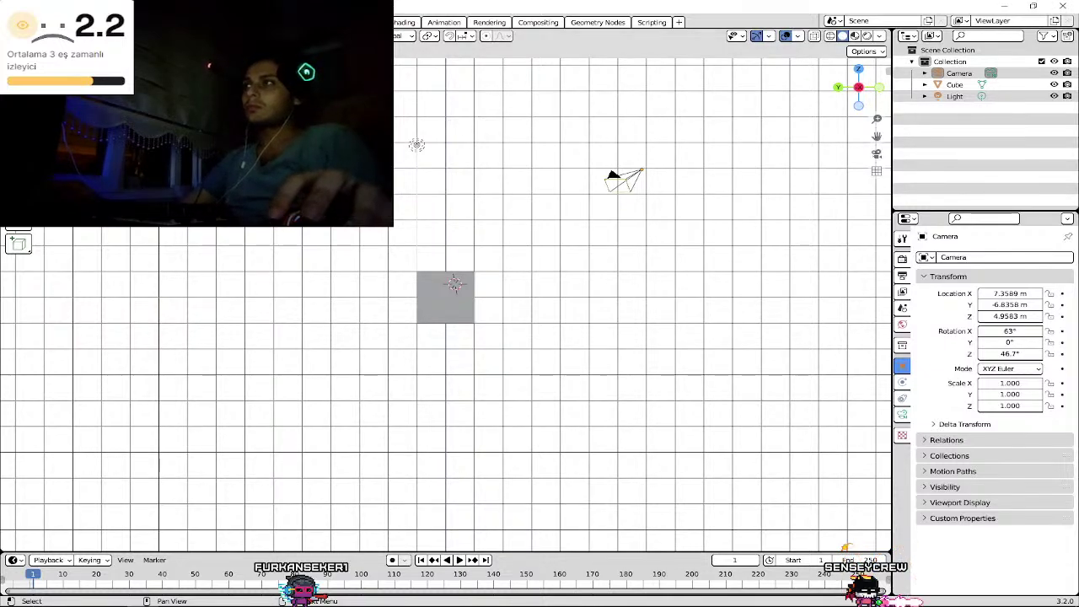
{"action": "scroll", "coordinate": [421, 277], "scroll_direction": "up", "scroll_amount": 4}
{"action": "scroll", "coordinate": [525, 238], "scroll_direction": "down", "scroll_amount": 8}
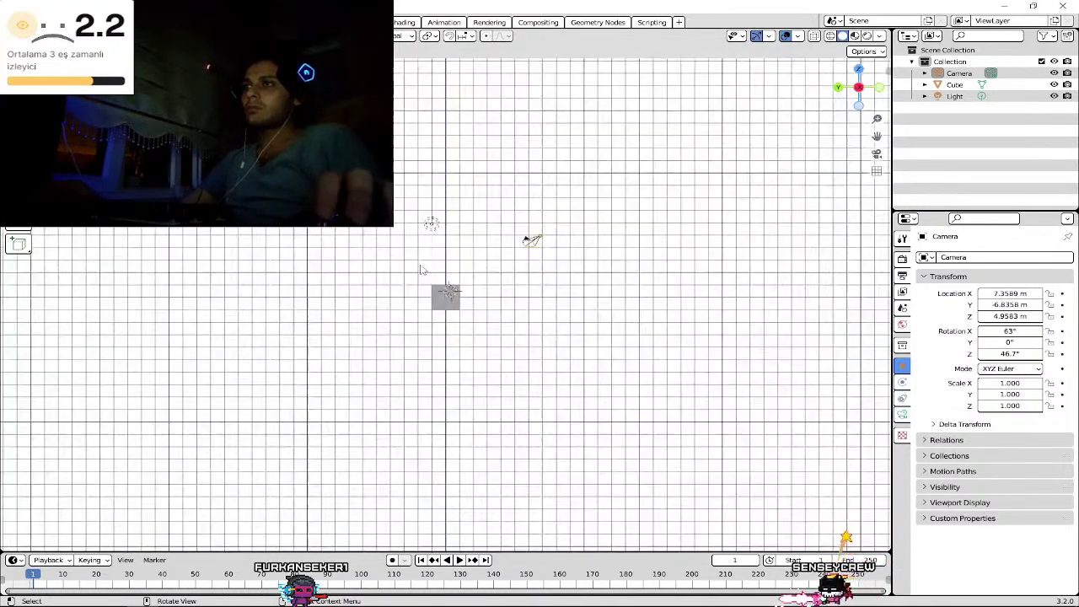
{"action": "scroll", "coordinate": [715, 253], "scroll_direction": "up", "scroll_amount": 4}
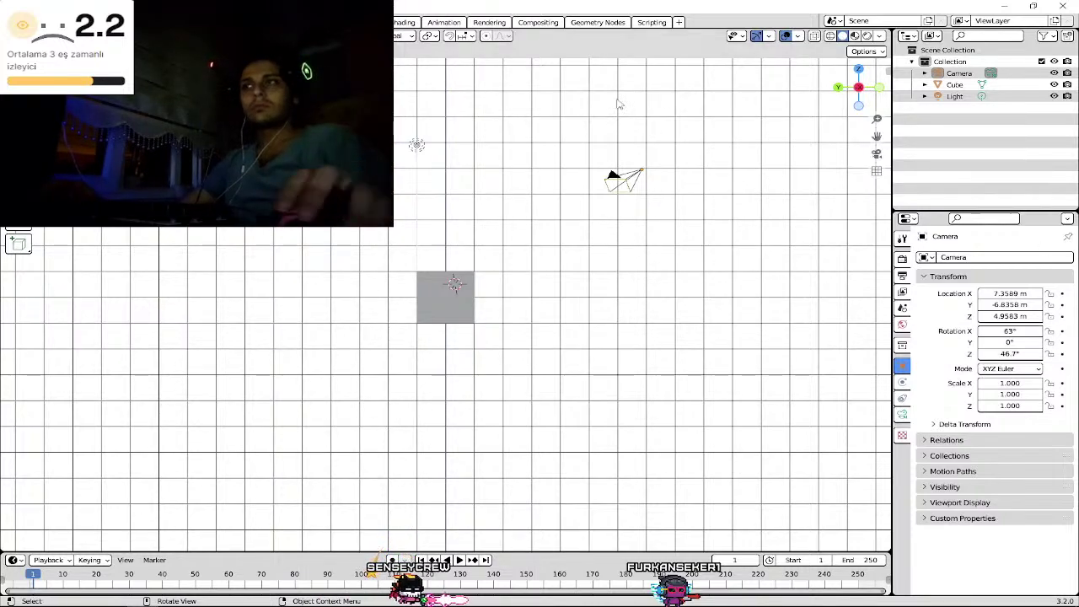
{"action": "key", "text": "a"}
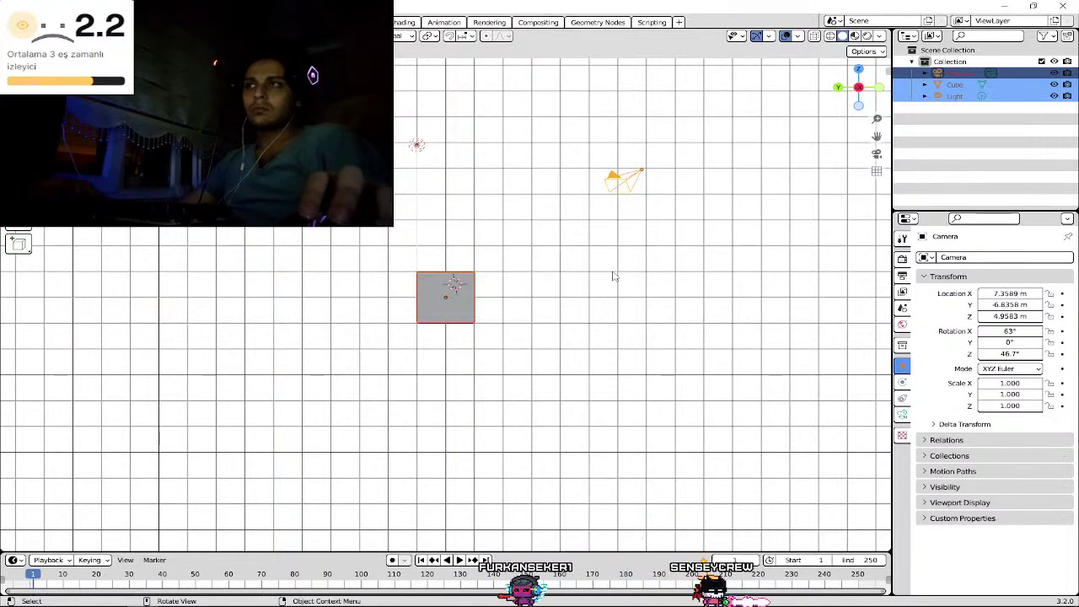
- Revert the accidental scale of all objects with Ctrl+Z, then clear the selection
{"action": "key", "text": "s"}
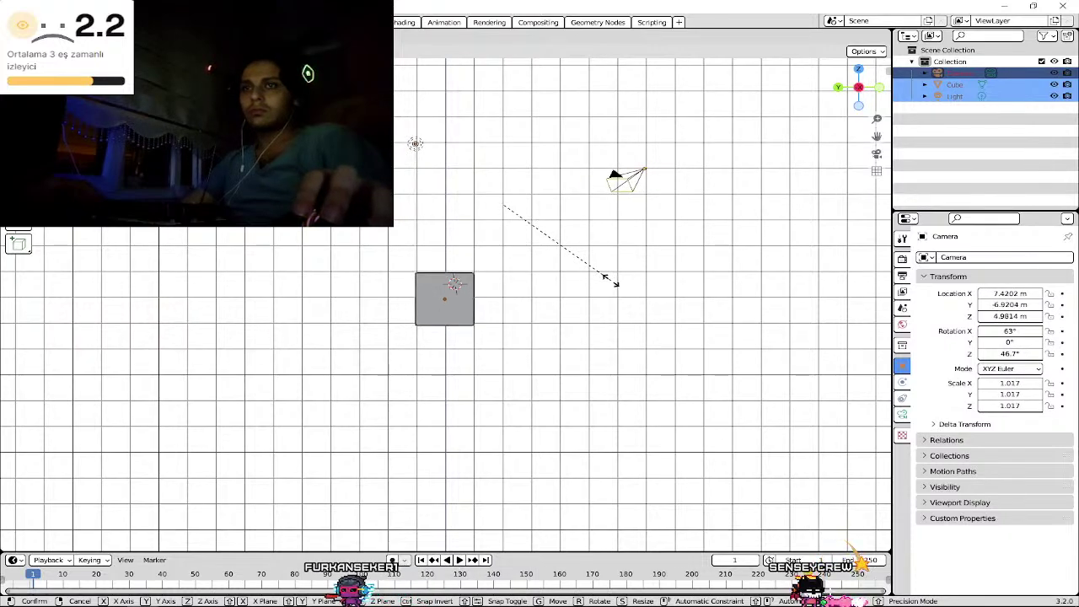
{"action": "left_click", "coordinate": [613, 285]}
{"action": "key", "text": "ctrl+z"}
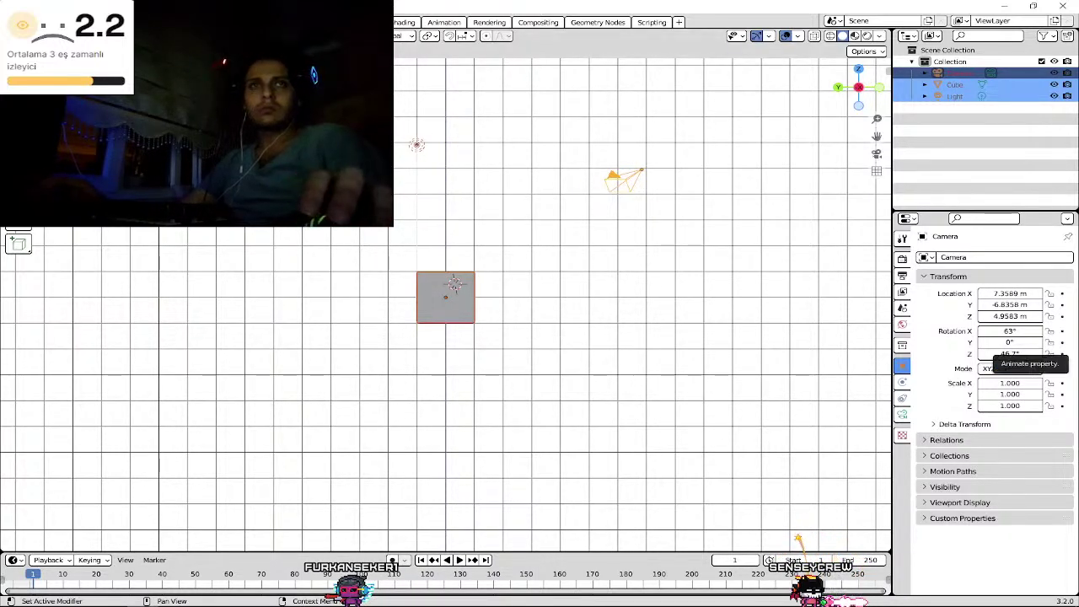
{"action": "left_click", "coordinate": [595, 336]}
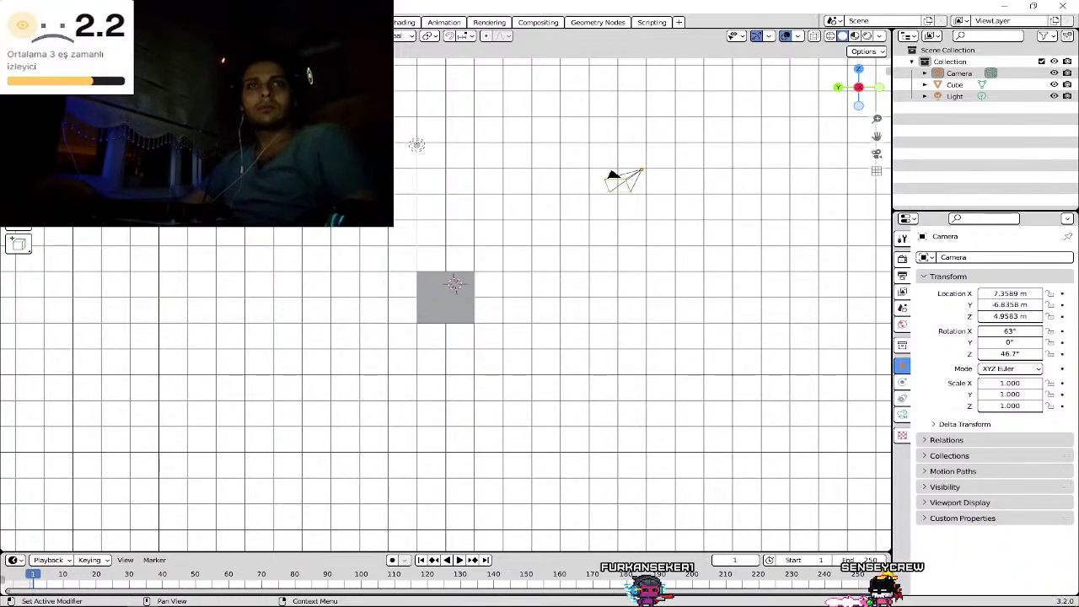
- Select the default cube and delete it with X
{"action": "left_click", "coordinate": [447, 305]}
{"action": "key", "text": "x"}
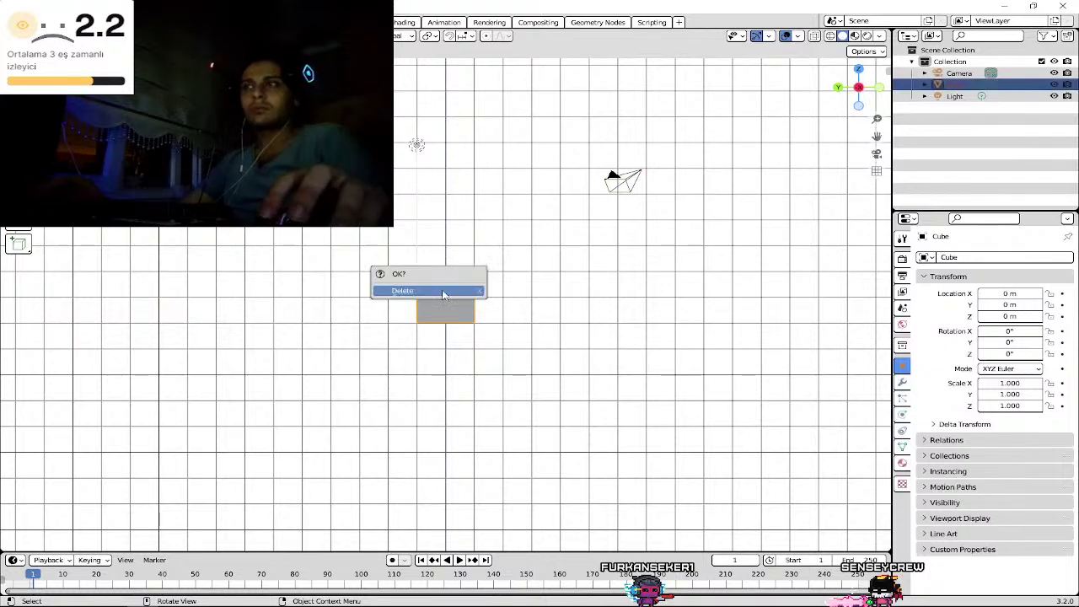
{"action": "left_click", "coordinate": [443, 290]}
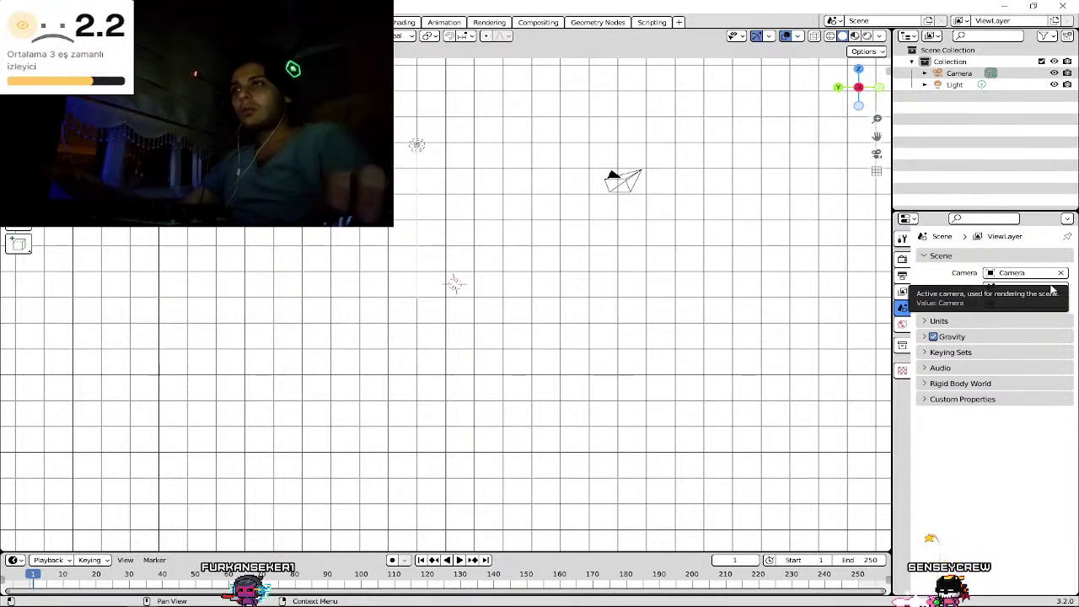
- Tilt the view to a perspective angle, place the 3D cursor on the grid, and open the File menu
{"action": "mouse_move", "coordinate": [309, 236]}
{"action": "middle_mouse_down"}
{"action": "mouse_move", "coordinate": [368, 255]}
{"action": "mouse_move", "coordinate": [411, 253]}
{"action": "middle_mouse_up"}
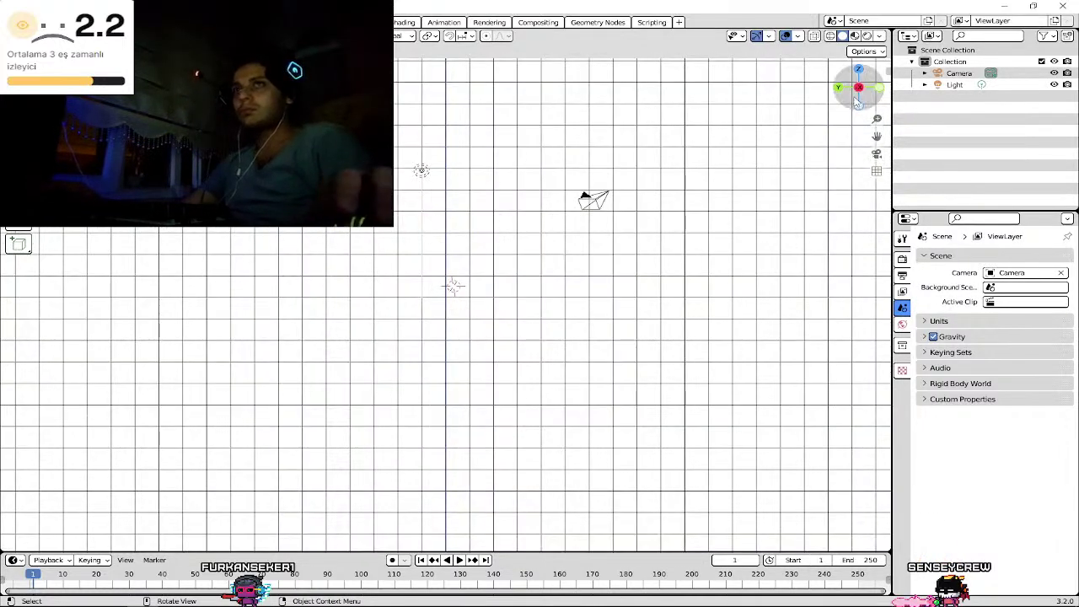
{"action": "mouse_move", "coordinate": [852, 99]}
{"action": "left_mouse_down"}
{"action": "mouse_move", "coordinate": [868, 67]}
{"action": "mouse_move", "coordinate": [877, 80]}
{"action": "left_mouse_up"}
{"action": "scroll", "coordinate": [513, 277], "scroll_direction": "up", "scroll_amount": 3}
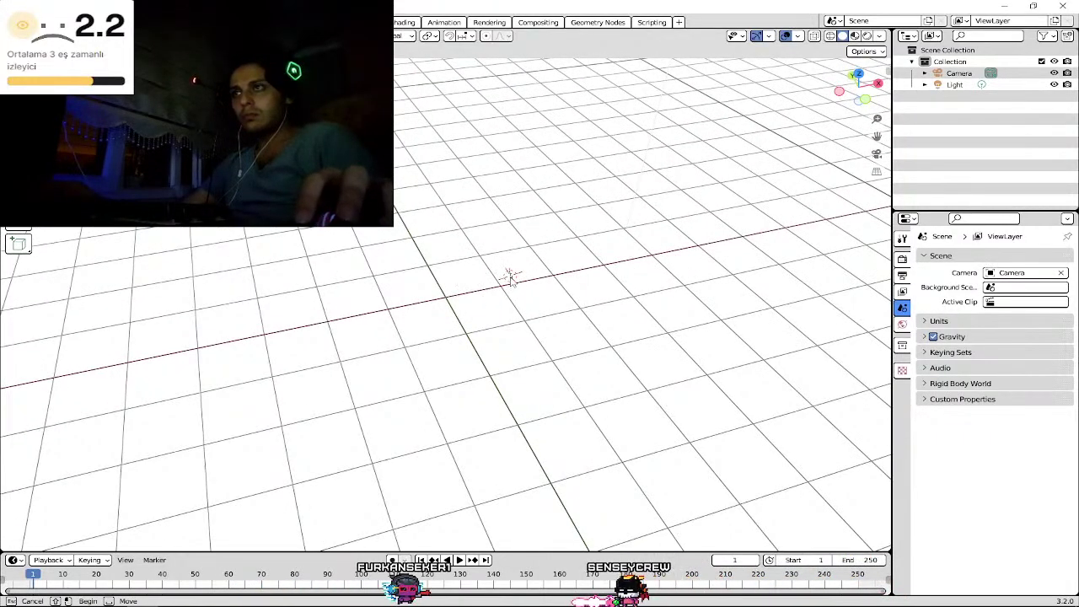
{"action": "left_click", "coordinate": [446, 297]}
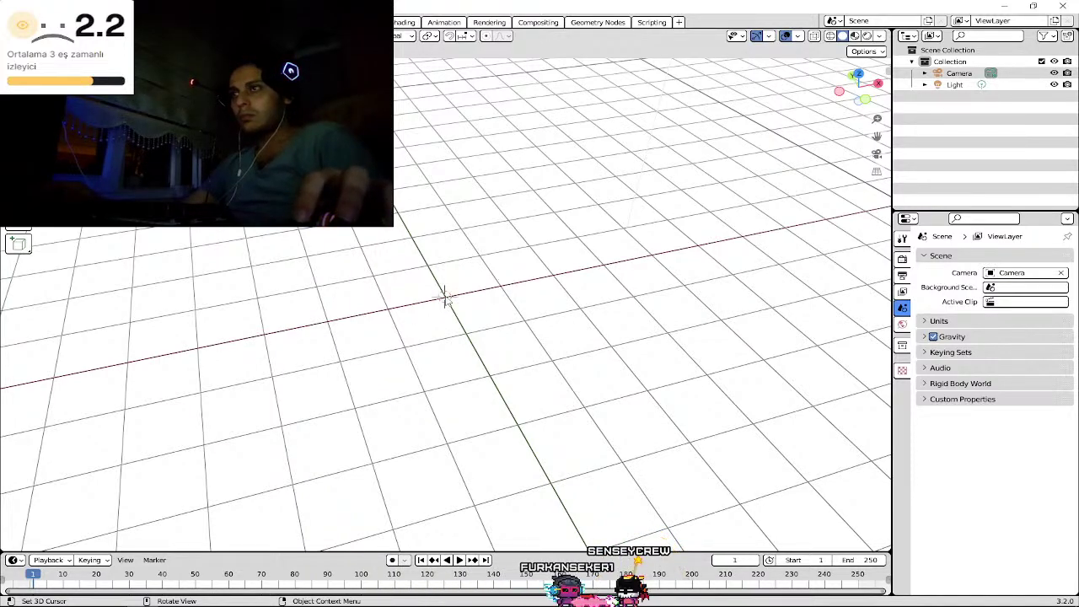
{"action": "right_click", "coordinate": [560, 257]}
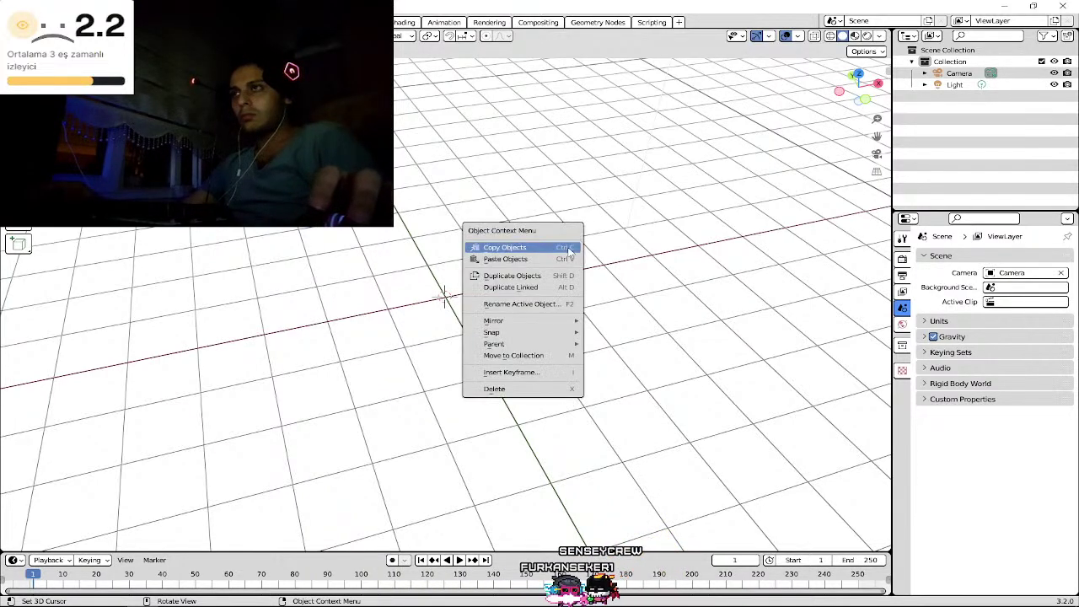
{"action": "left_click", "coordinate": [438, 179]}
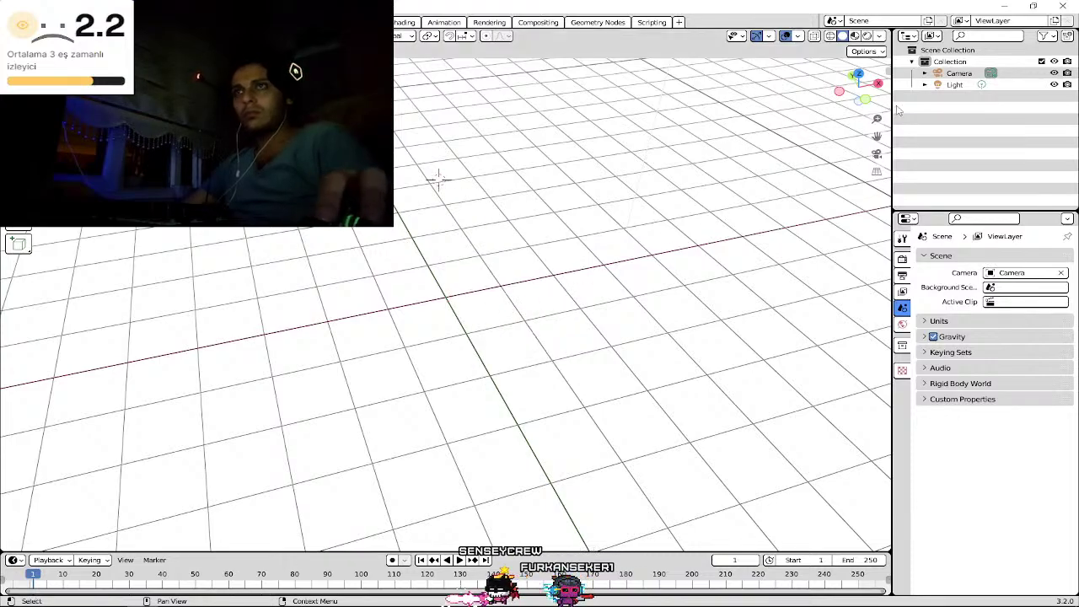
{"action": "mouse_move", "coordinate": [858, 91]}
{"action": "left_mouse_down"}
{"action": "mouse_move", "coordinate": [861, 105]}
{"action": "mouse_move", "coordinate": [860, 94]}
{"action": "mouse_move", "coordinate": [564, 245]}
{"action": "left_mouse_up"}
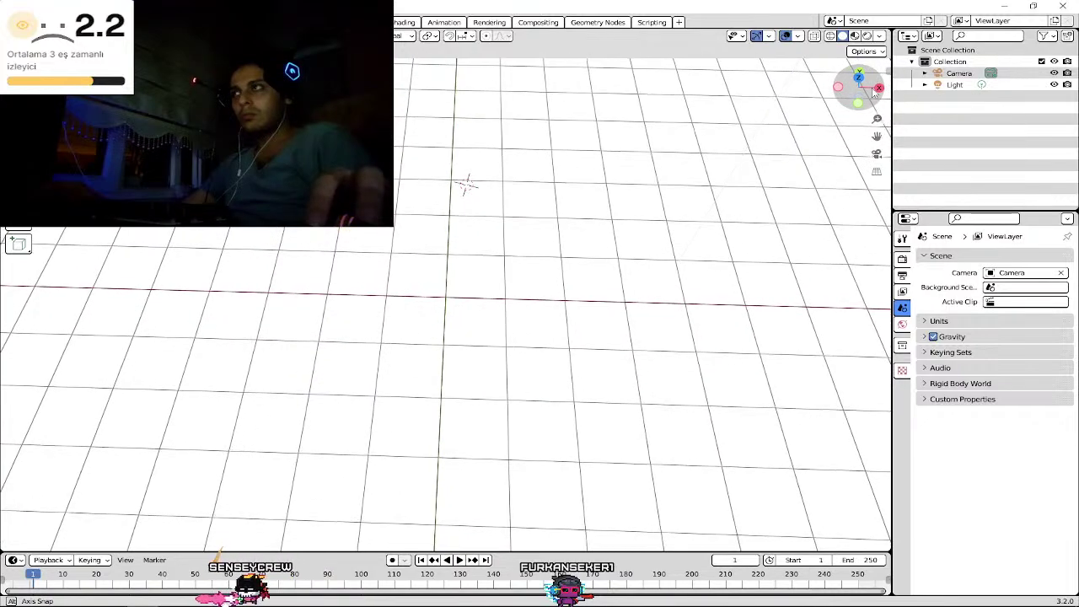
{"action": "right_click", "coordinate": [450, 299]}
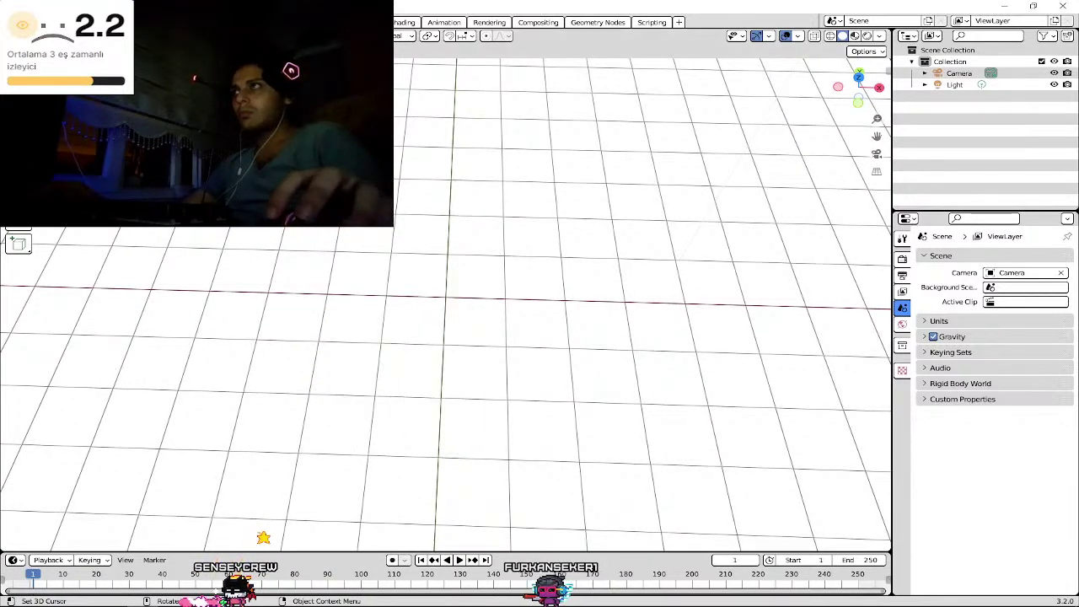
{"action": "left_click", "coordinate": [32, 22]}
- Start a new General file without saving, then delete its default cube
{"action": "left_click", "coordinate": [45, 250]}
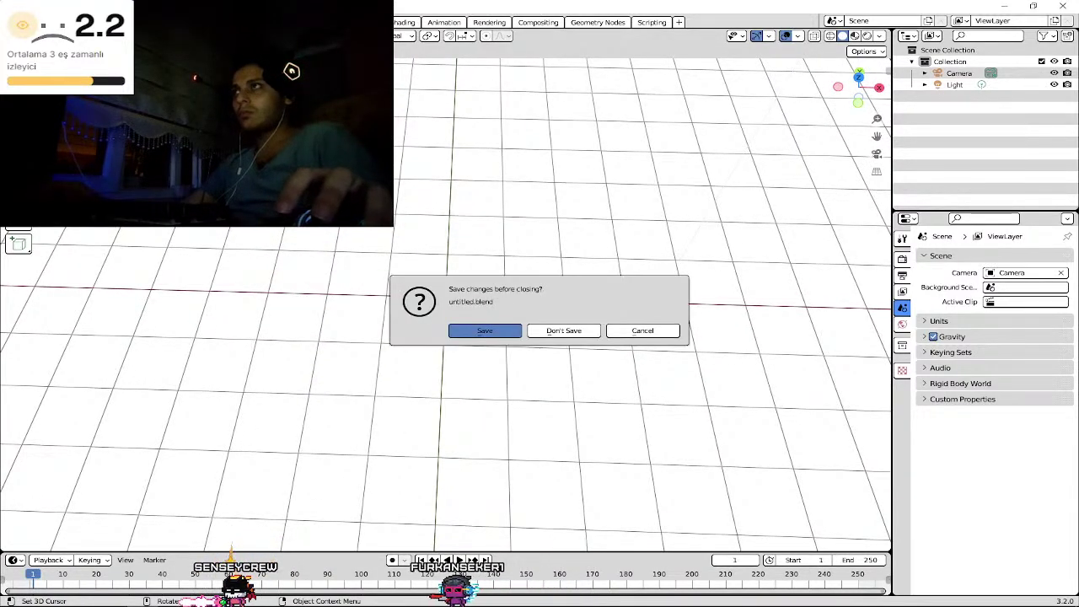
{"action": "left_click", "coordinate": [580, 330]}
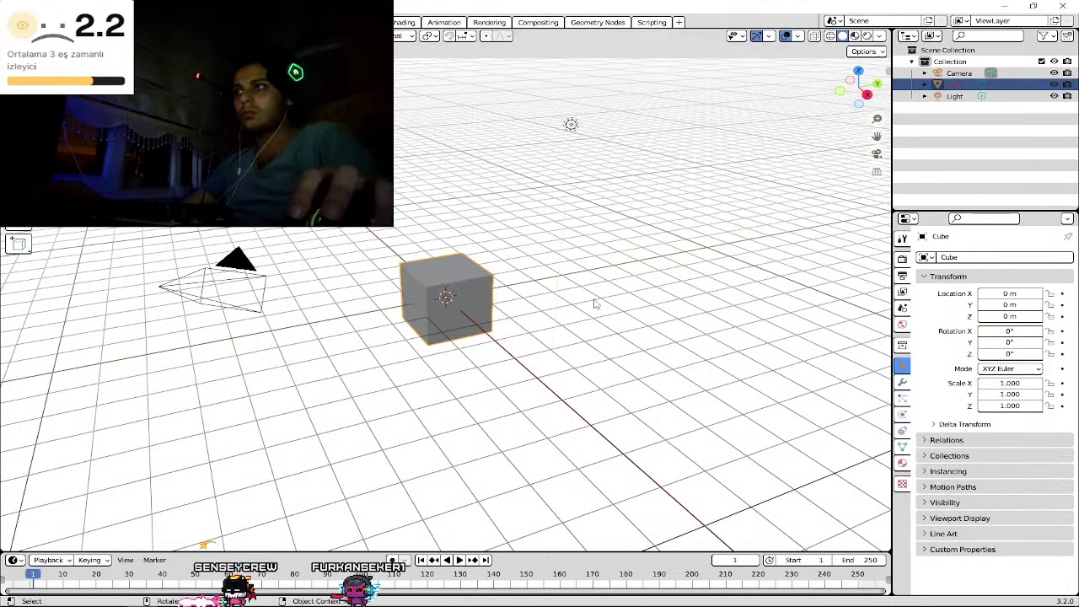
{"action": "right_click", "coordinate": [636, 263]}
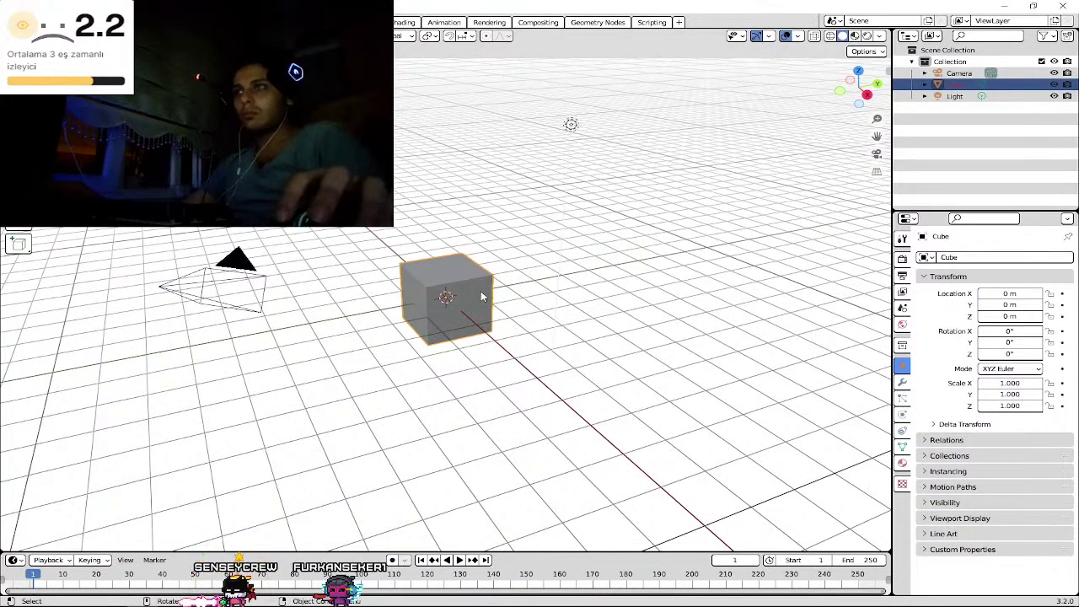
{"action": "key", "text": "x"}
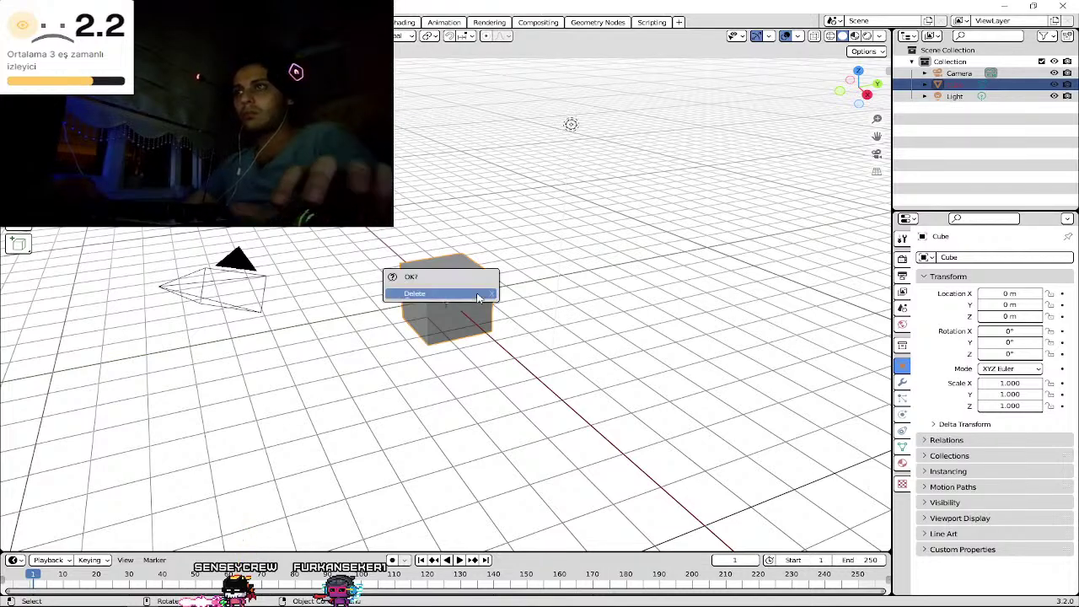
{"action": "left_click", "coordinate": [477, 297]}
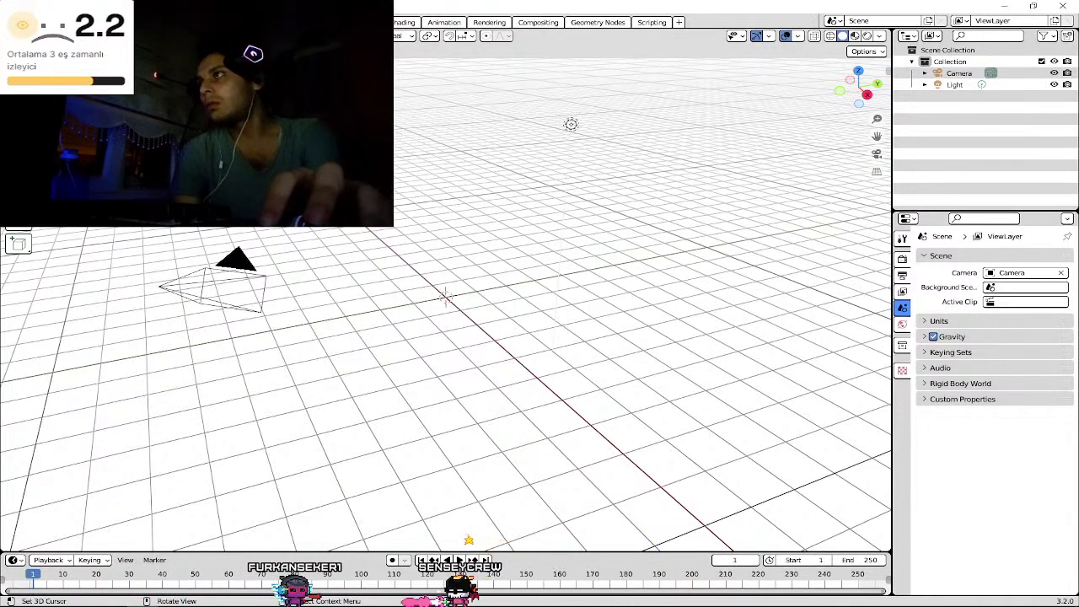
- Snap the 3D cursor to the world origin, then to the active object
{"action": "key", "text": "F4"}
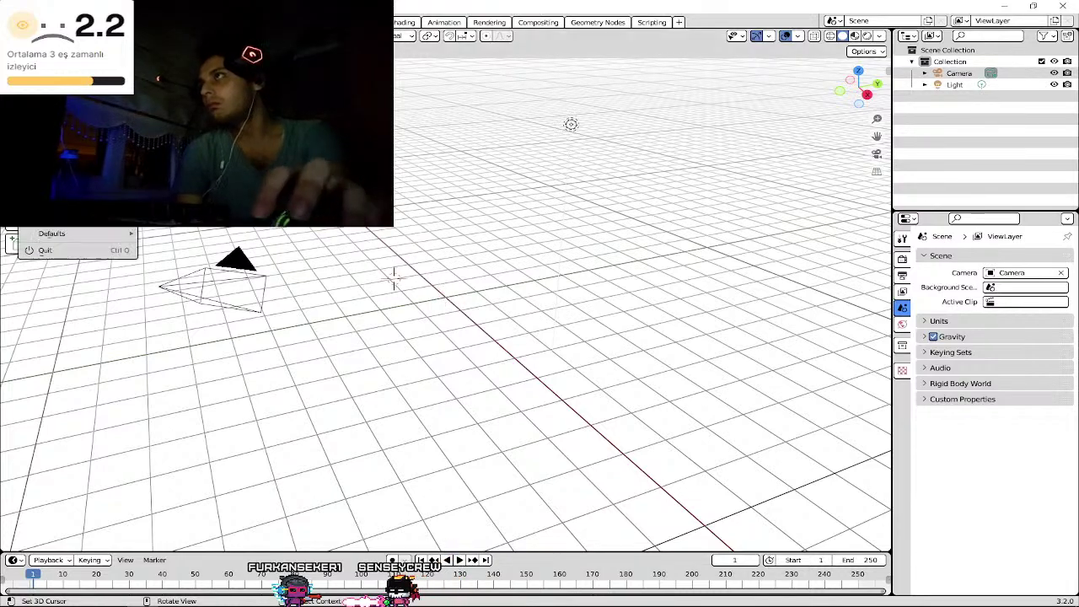
{"action": "key", "text": "Escape"}
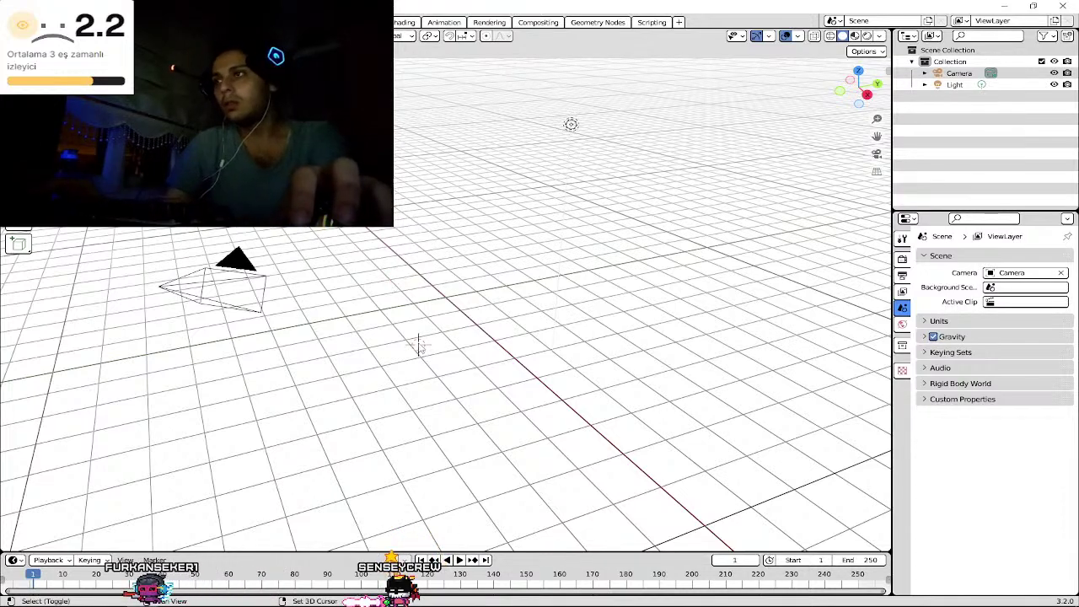
{"action": "key", "text": "shift+s"}
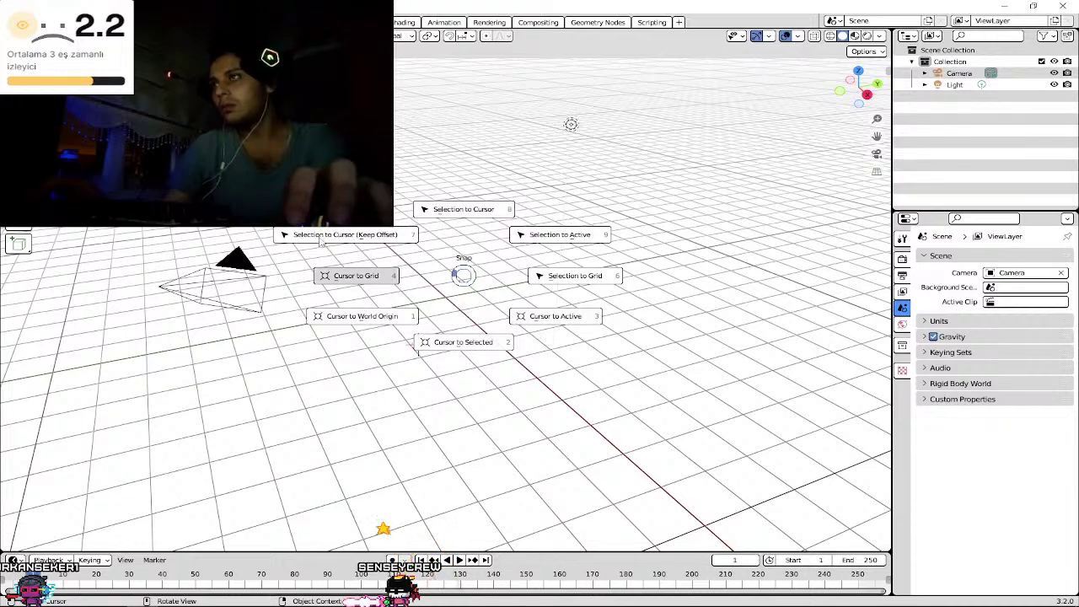
{"action": "left_click", "coordinate": [362, 328]}
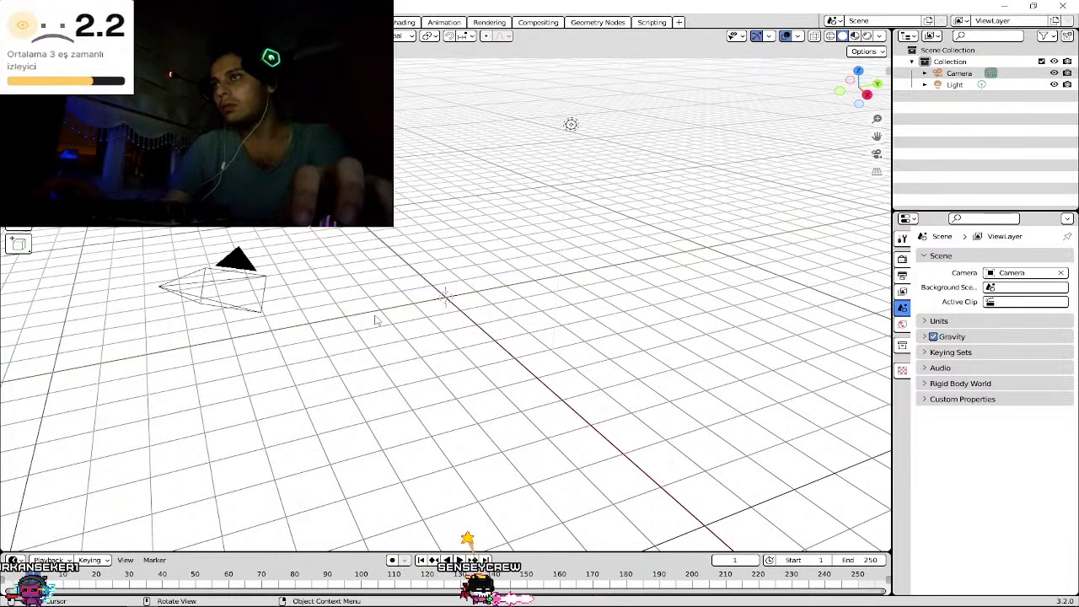
{"action": "key", "text": "shift+s"}
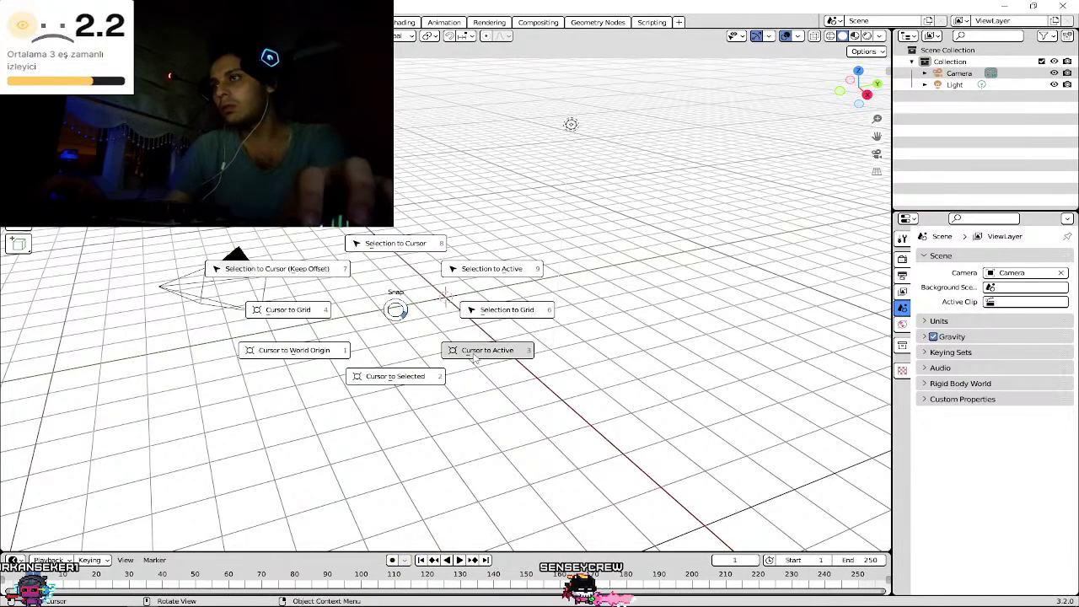
{"action": "left_click", "coordinate": [474, 352]}
{"action": "key", "text": "g"}
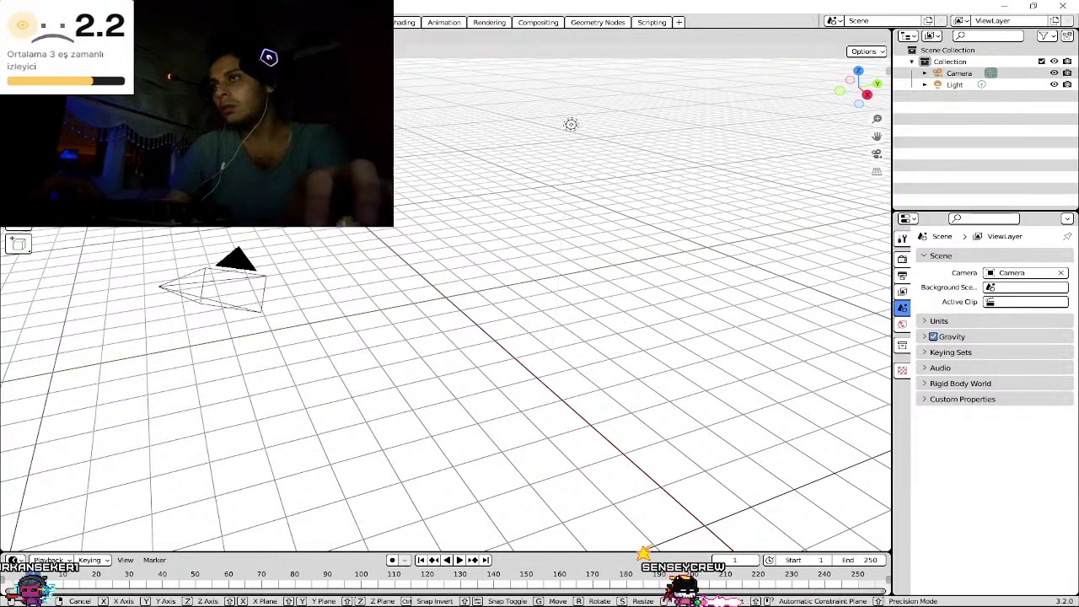
{"action": "key", "text": "Return"}
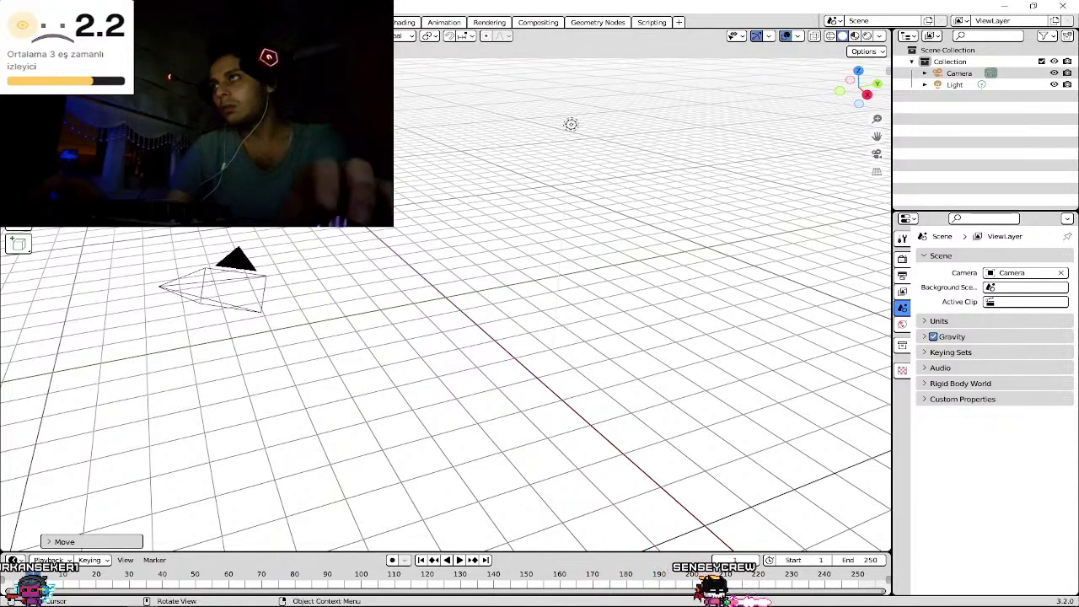
- Zoom the view and return the 3D cursor to the world origin
{"action": "scroll", "coordinate": [445, 304], "scroll_direction": "down", "scroll_amount": 4}
{"action": "scroll", "coordinate": [445, 304], "scroll_direction": "down", "scroll_amount": 3}
{"action": "scroll", "coordinate": [445, 304], "scroll_direction": "up", "scroll_amount": 3}
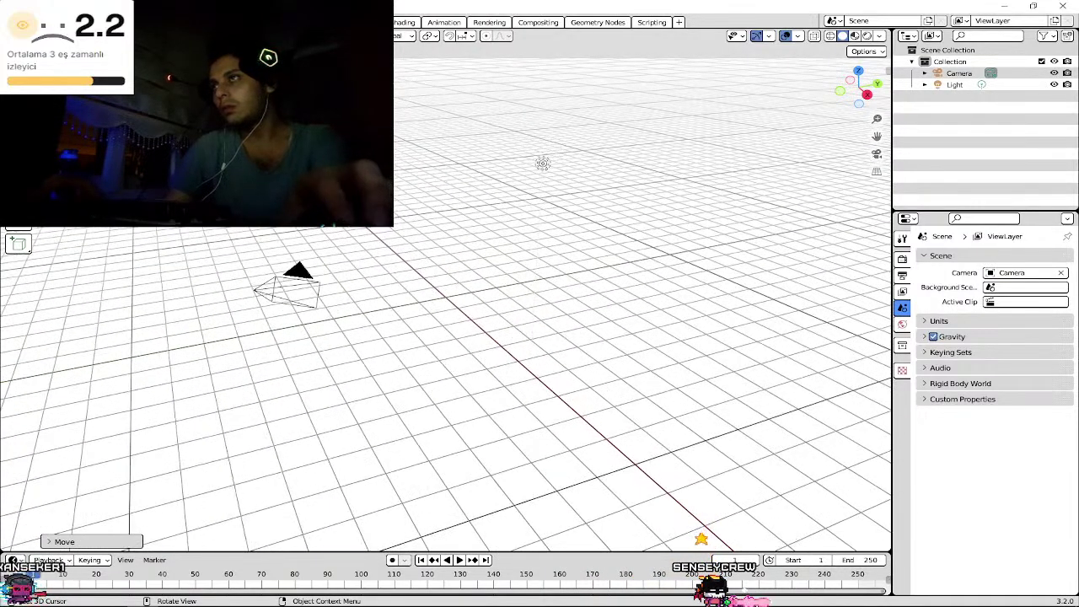
{"action": "key", "text": "shift+s"}
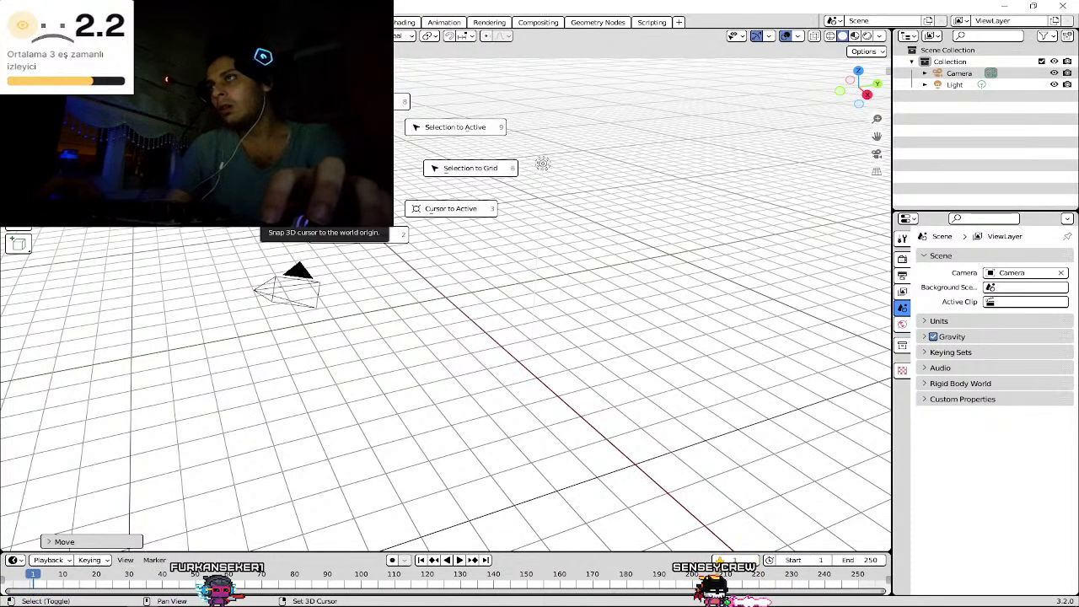
{"action": "left_click", "coordinate": [375, 235]}
{"action": "key", "text": "shift+s"}
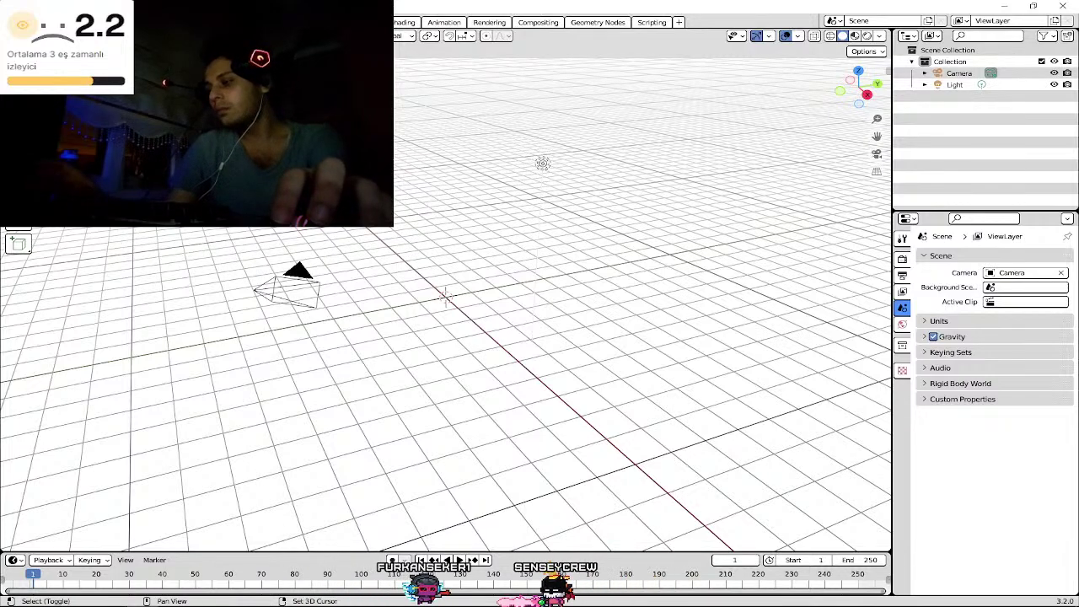
- Close the Shift+S snap menu without changes, then start a box selection
{"action": "key", "text": "shift+s"}
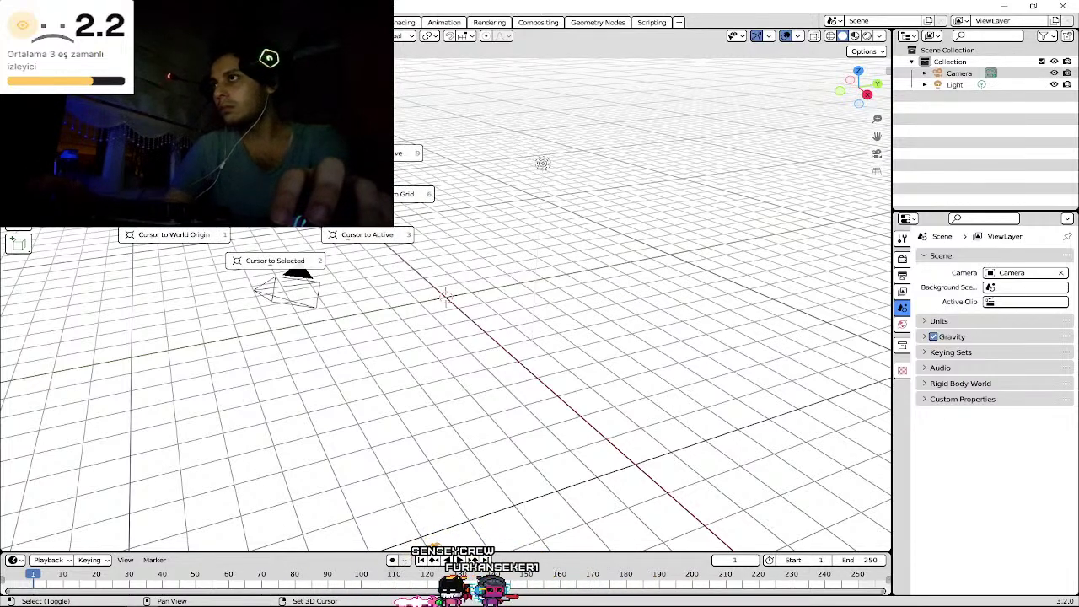
{"action": "key", "text": "Escape"}
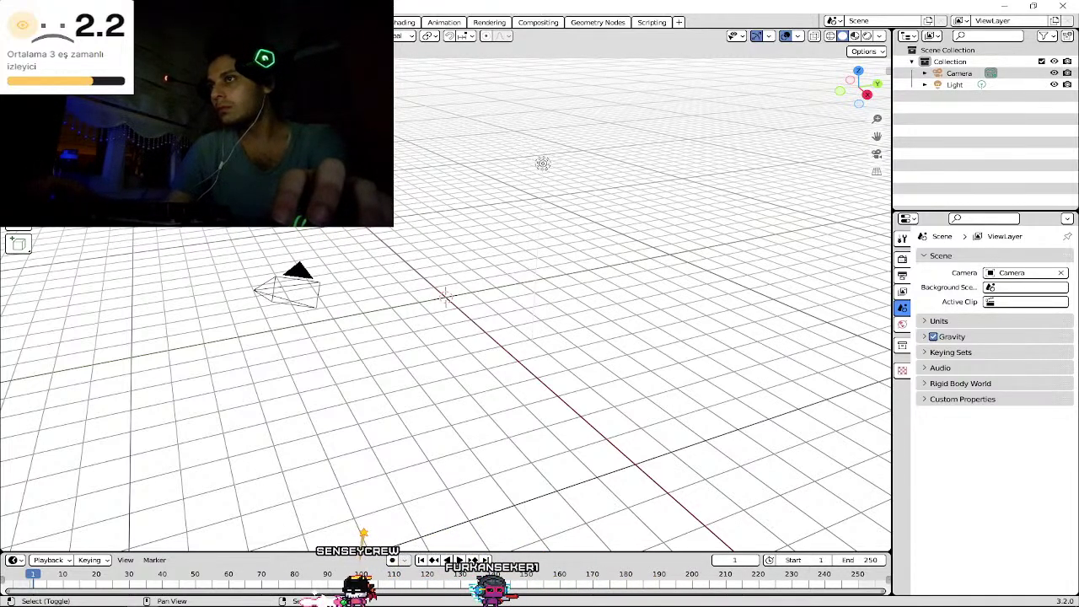
{"action": "key", "text": "shift+s"}
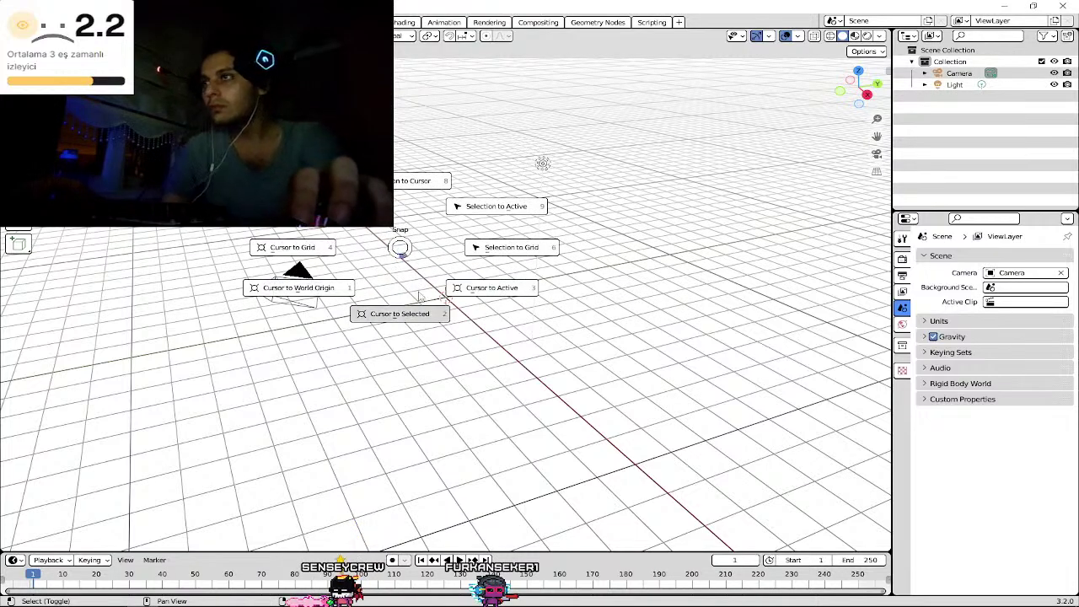
{"action": "left_click", "coordinate": [419, 284]}
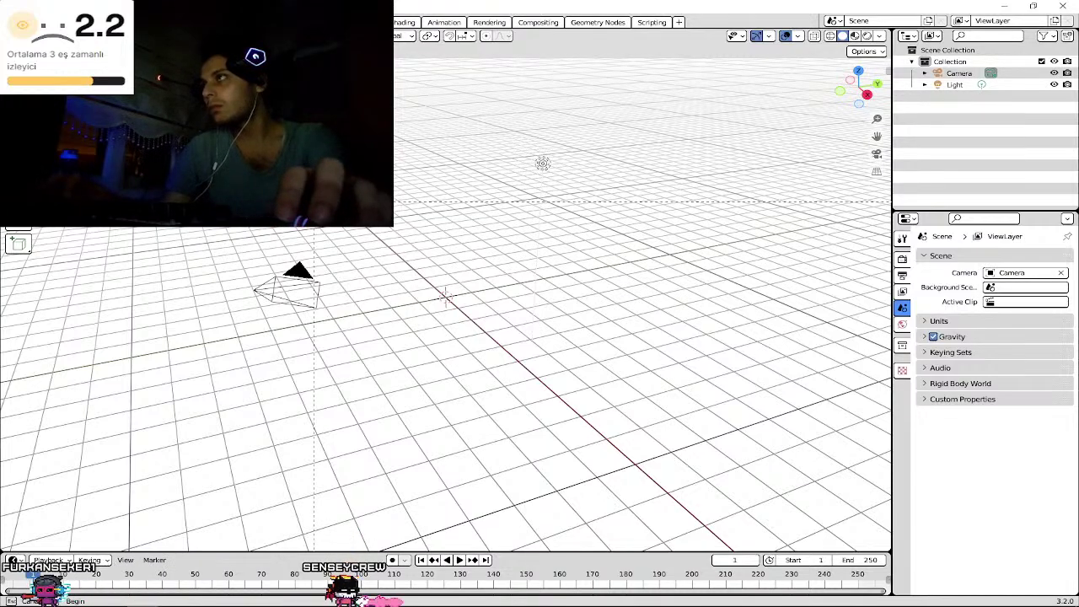
{"action": "key", "text": "b"}
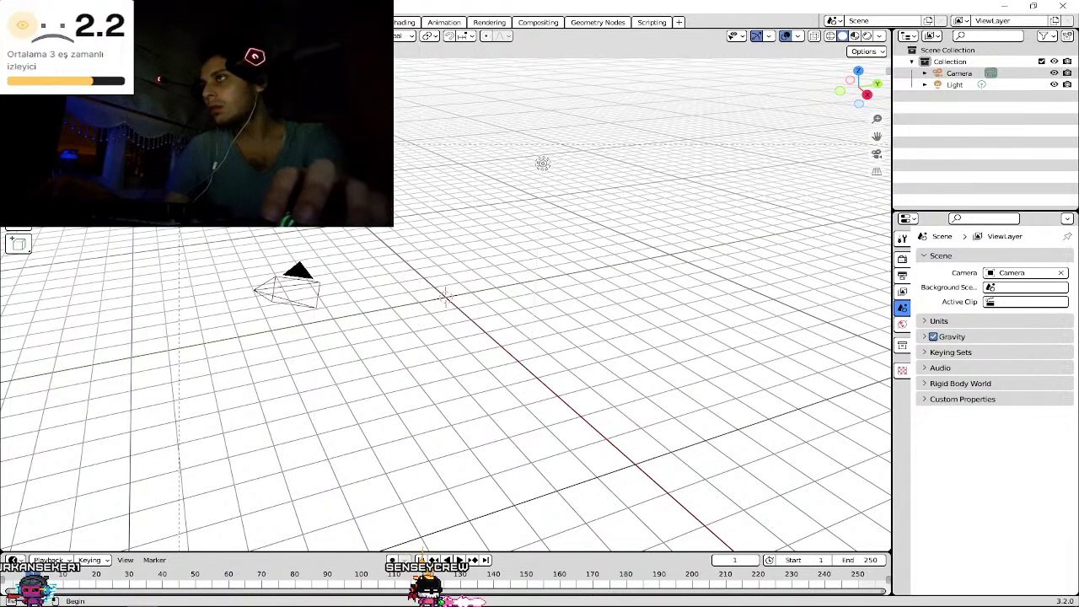
{"action": "key", "text": "Escape"}
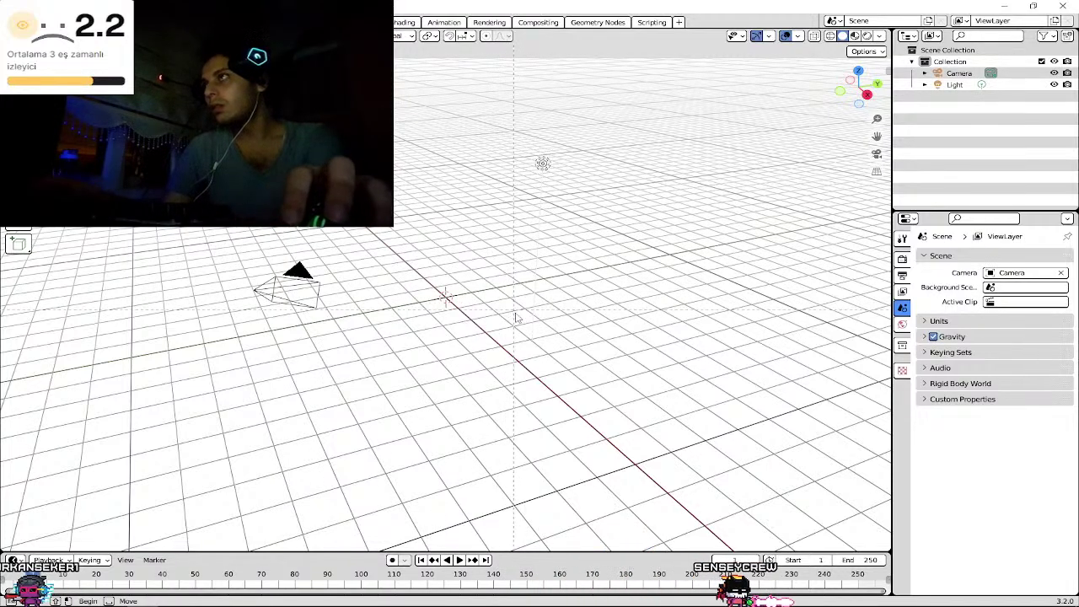
{"action": "key", "text": "b"}
{"action": "key", "text": "Escape"}
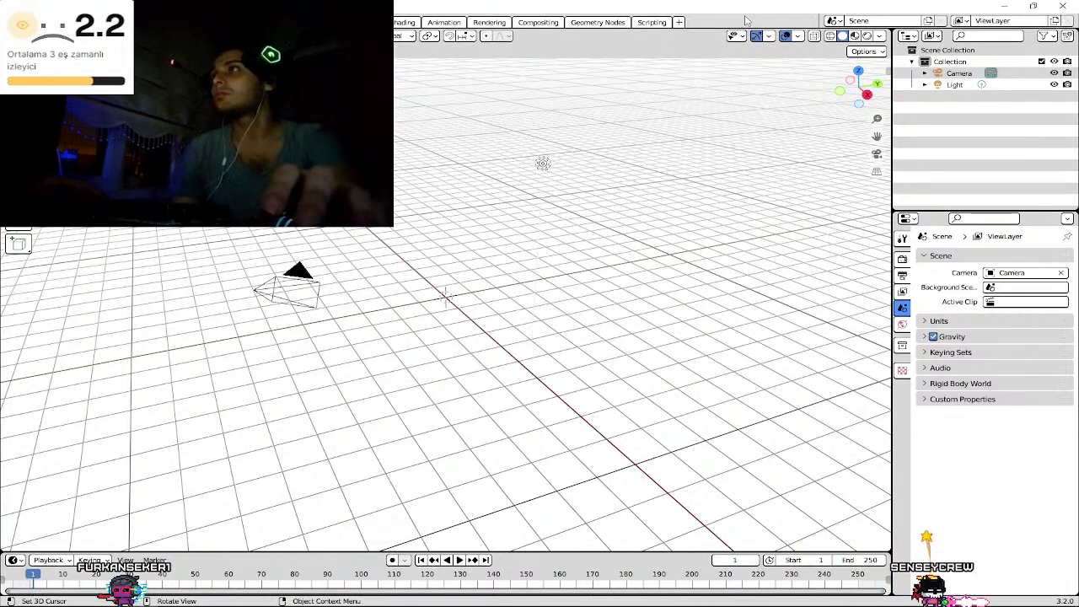
{"action": "key", "text": "shift+a"}
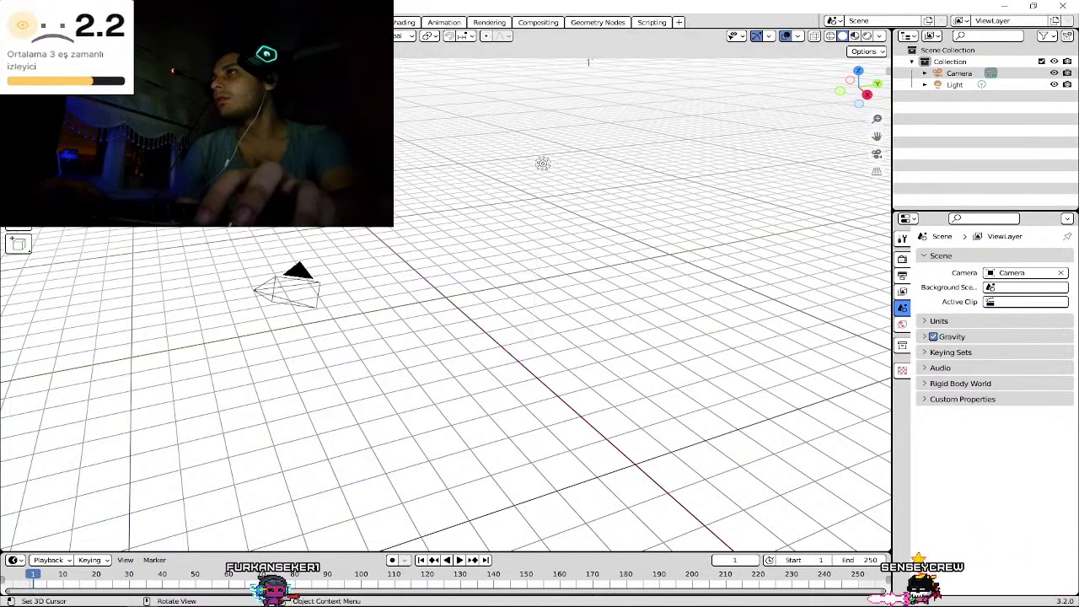
- Delete the cylinder that landed far from the origin and snap the 3D cursor to world origin
{"action": "key", "text": "shift+a"}
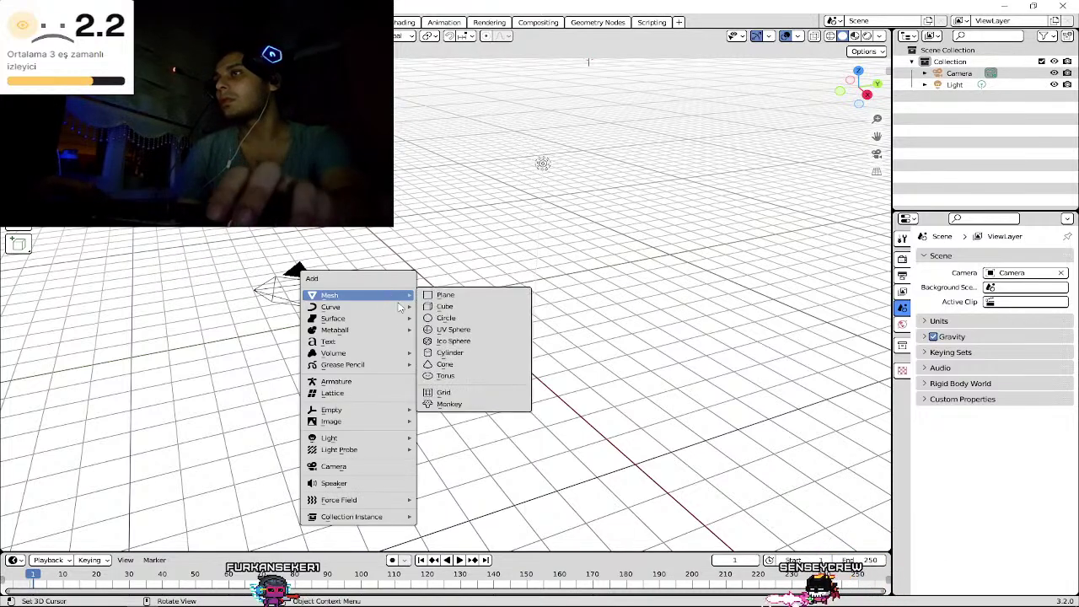
{"action": "left_click", "coordinate": [472, 355]}
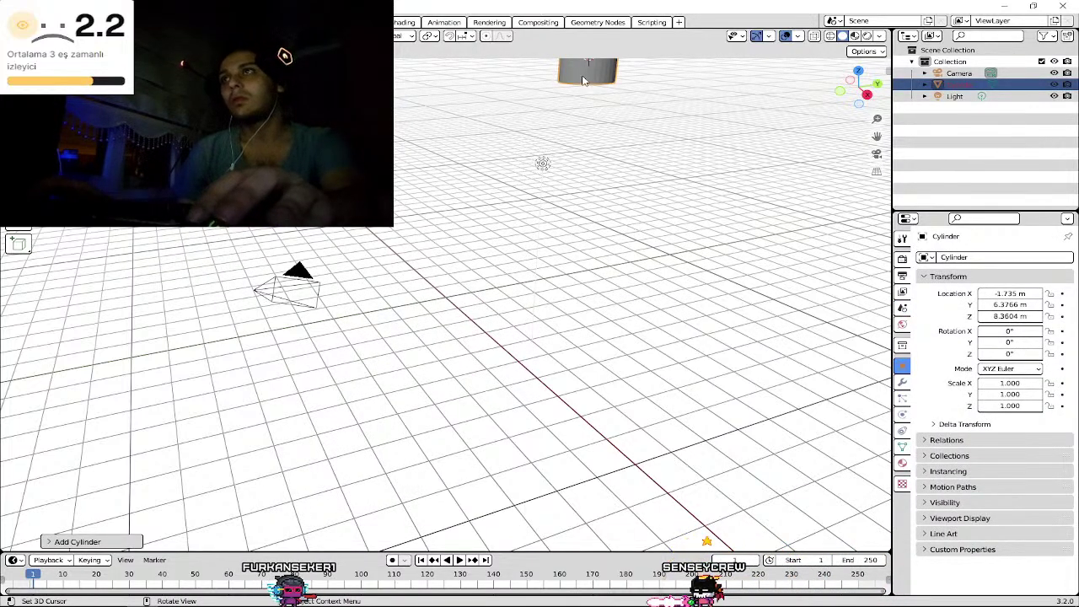
{"action": "key", "text": "Delete"}
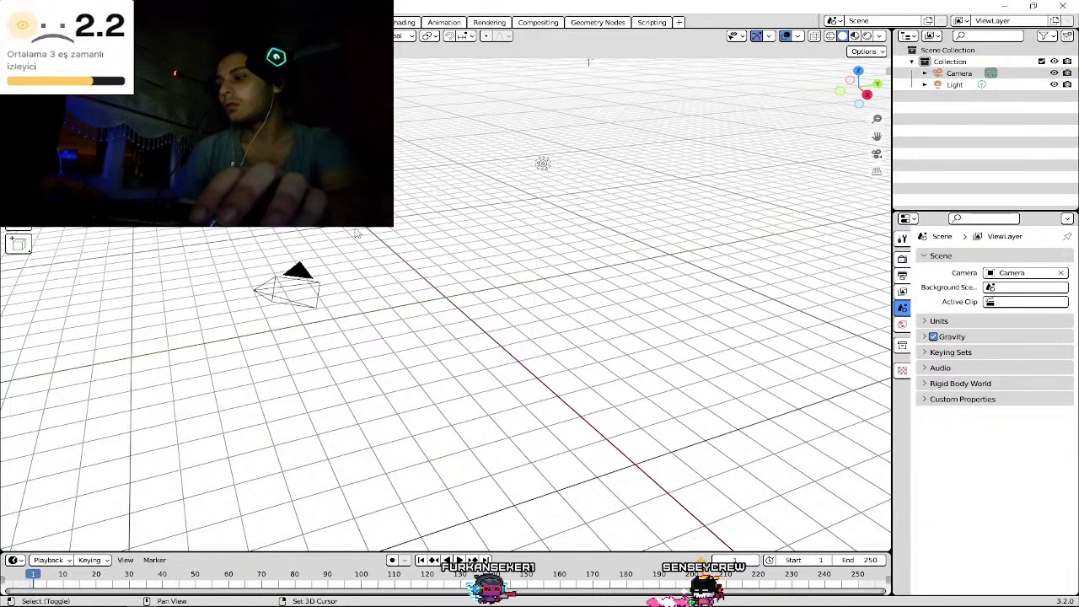
{"action": "key", "text": "shift+s"}
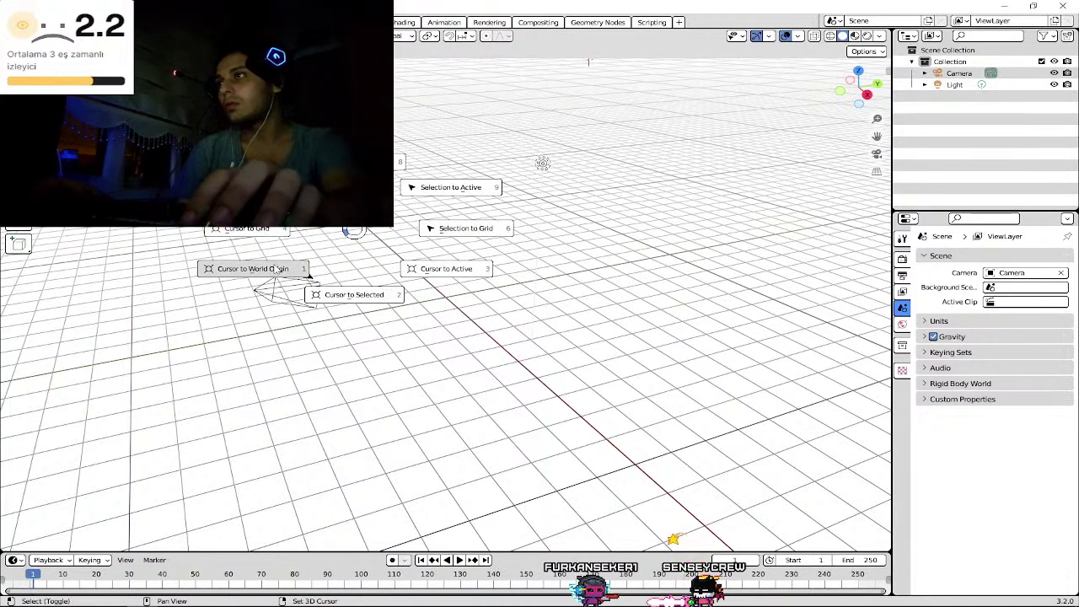
{"action": "left_click", "coordinate": [278, 263]}
{"action": "key", "text": "shift"}
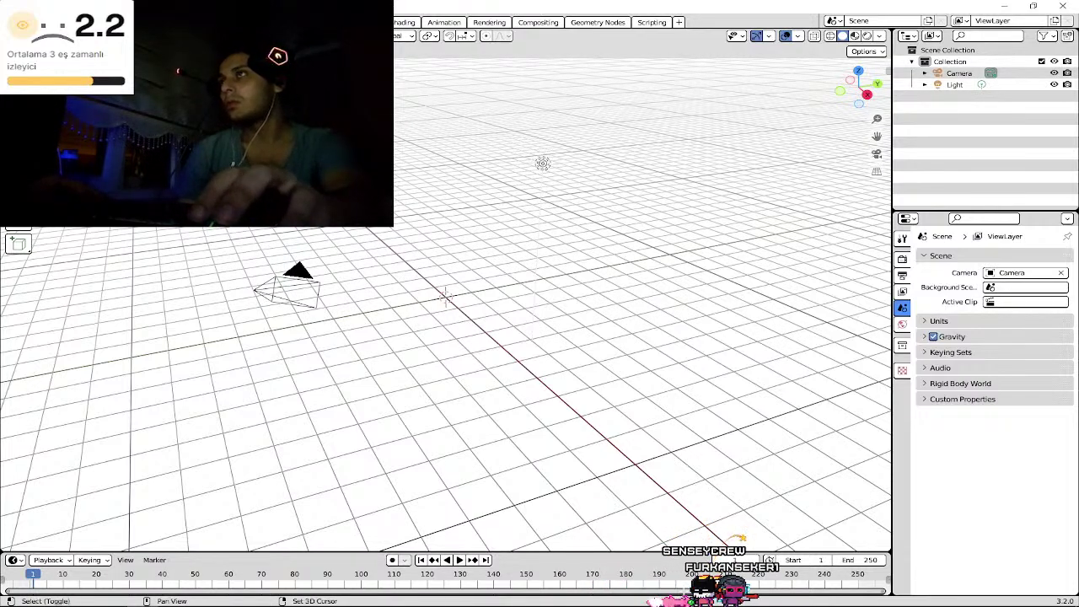
- Add a new mesh cylinder at the world origin
{"action": "key", "text": "shift+a"}
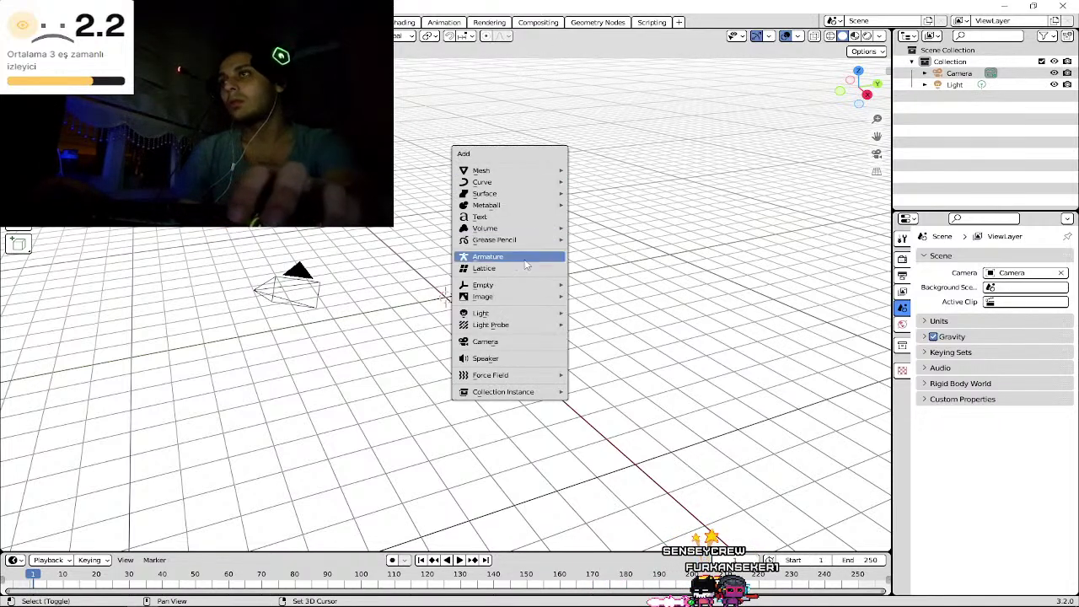
{"action": "key", "text": "Escape"}
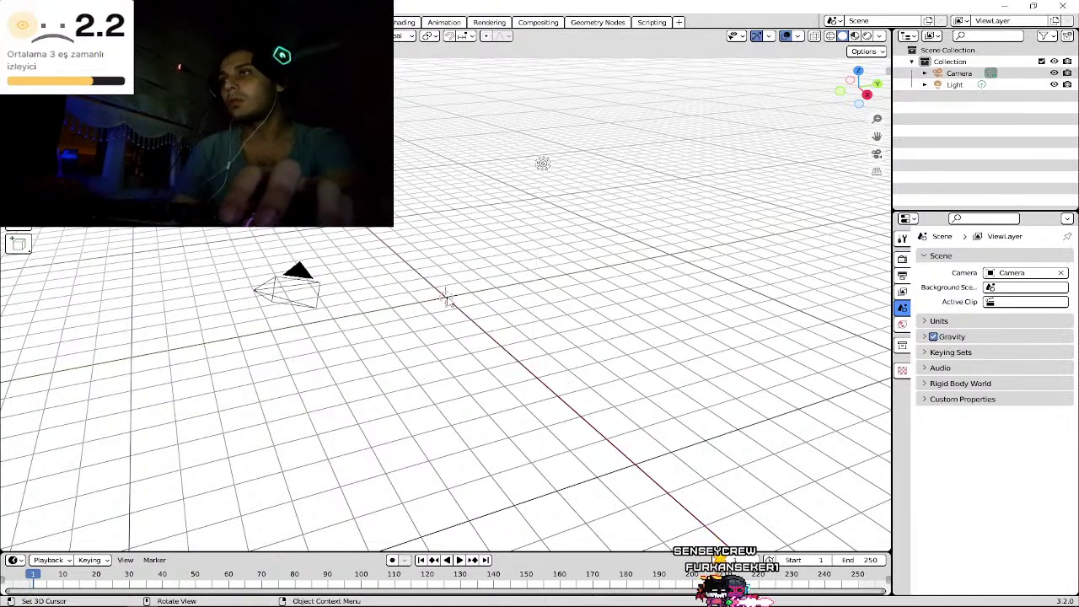
{"action": "key", "text": "shift+a"}
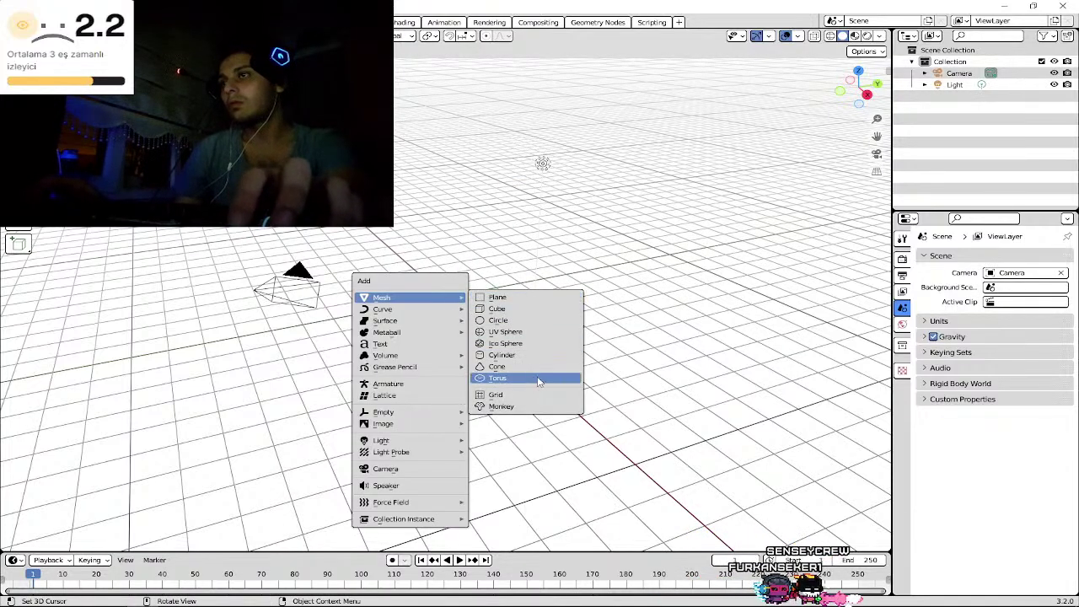
{"action": "left_click", "coordinate": [520, 360]}
{"action": "right_click", "coordinate": [456, 295]}
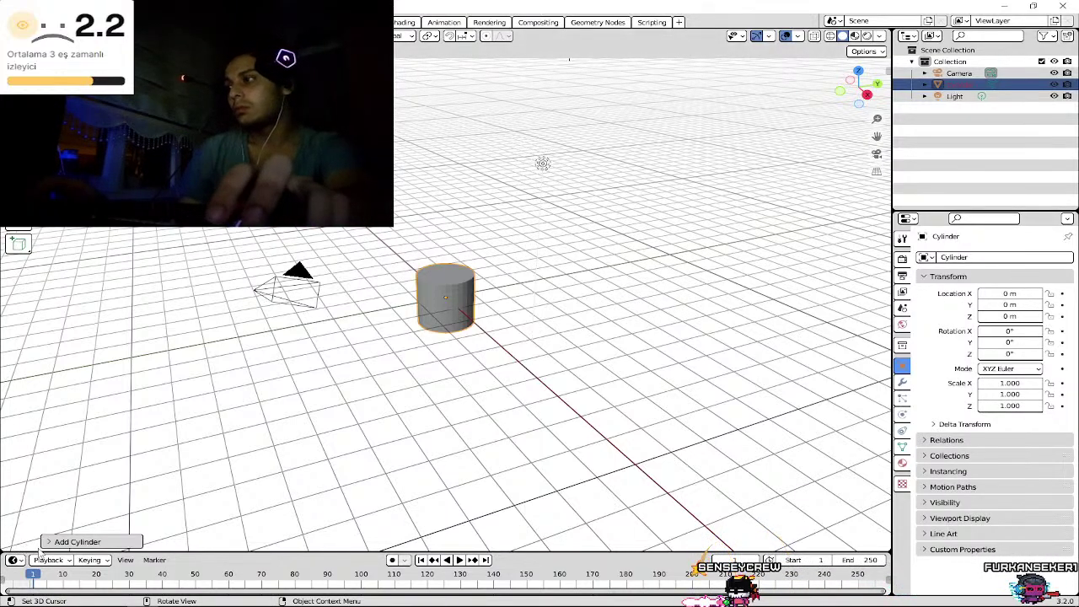
- Raise the new cylinder's vertex count to 94, then delete that cylinder
{"action": "left_click", "coordinate": [49, 542]}
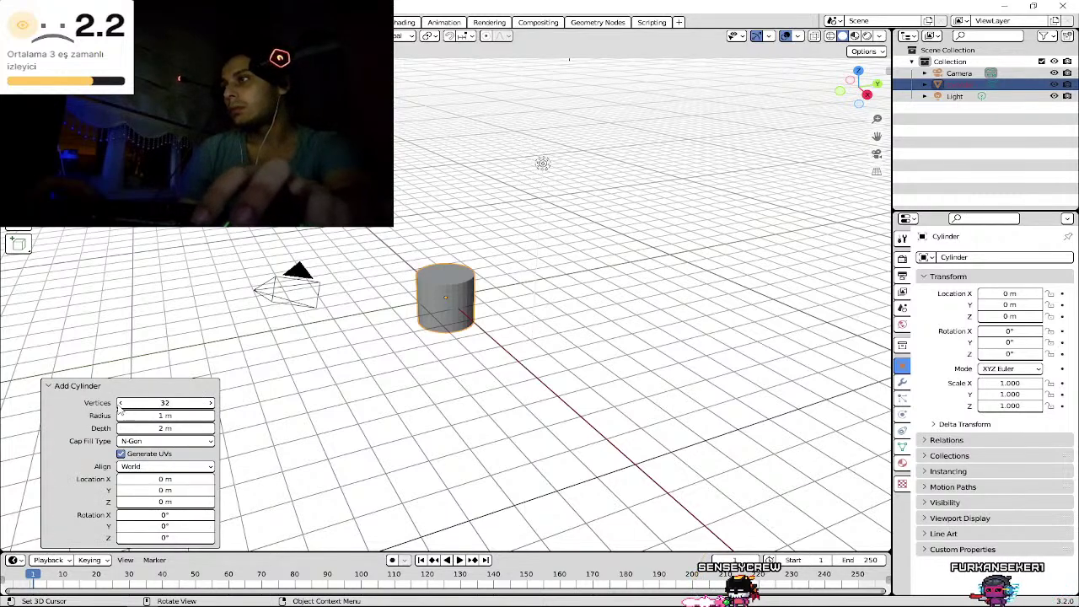
{"action": "left_click_drag", "start_coordinate": [122, 404], "coordinate": [139, 403]}
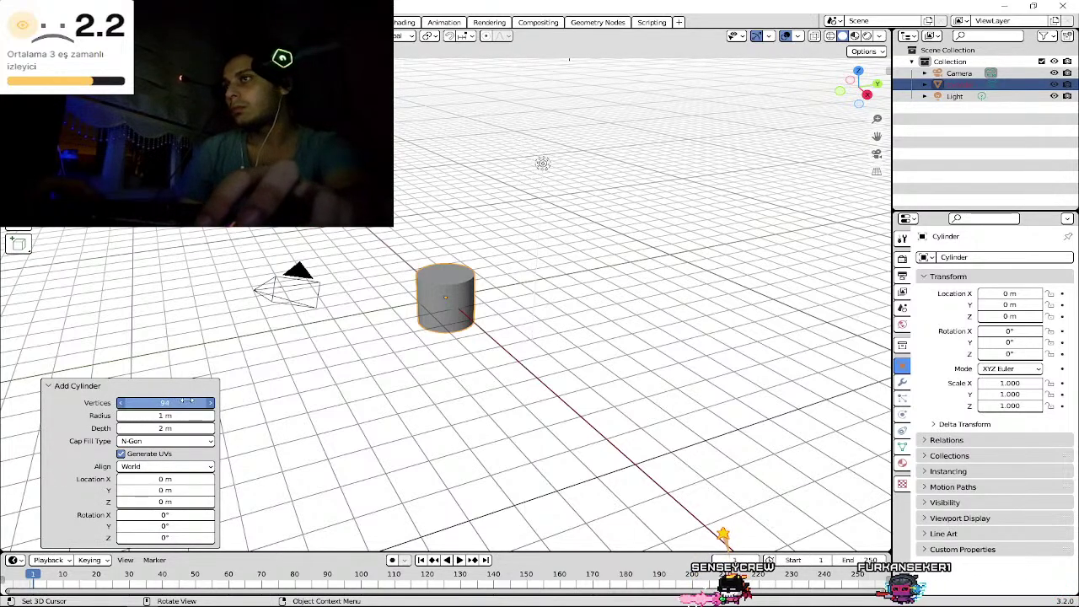
{"action": "left_click", "coordinate": [161, 405]}
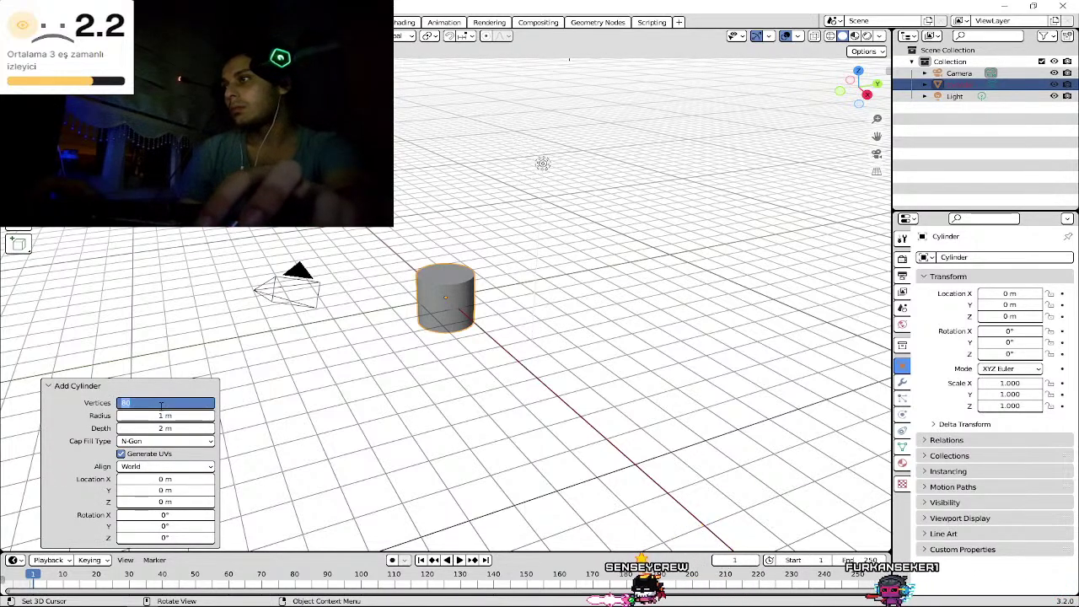
{"action": "key", "text": "Return"}
{"action": "key", "text": "Delete"}
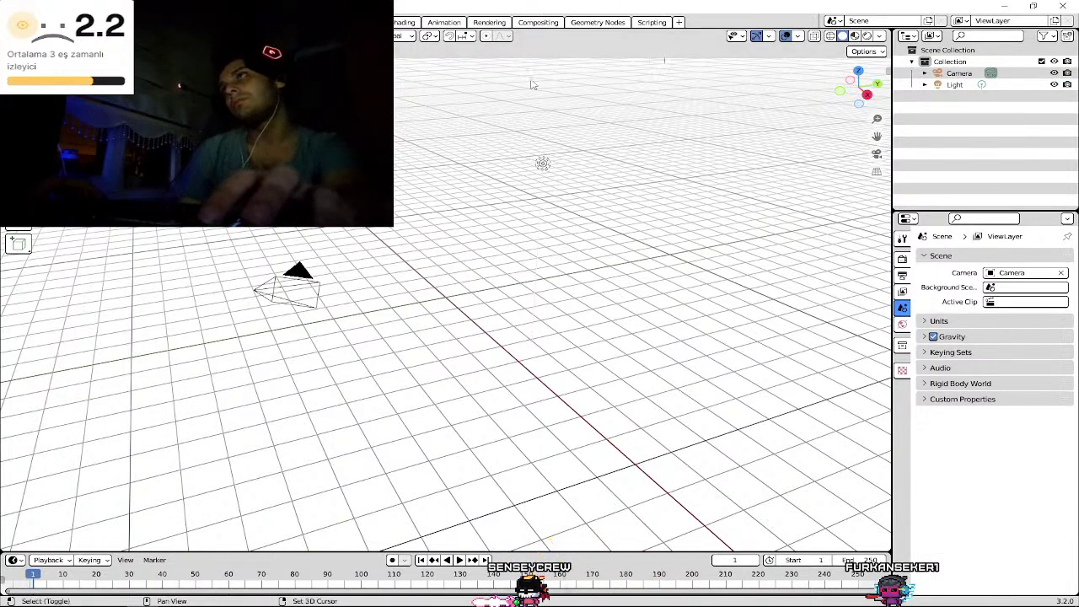
- Add another cylinder, check its alignment choices, and delete it as misplaced
{"action": "key", "text": "shift+a"}
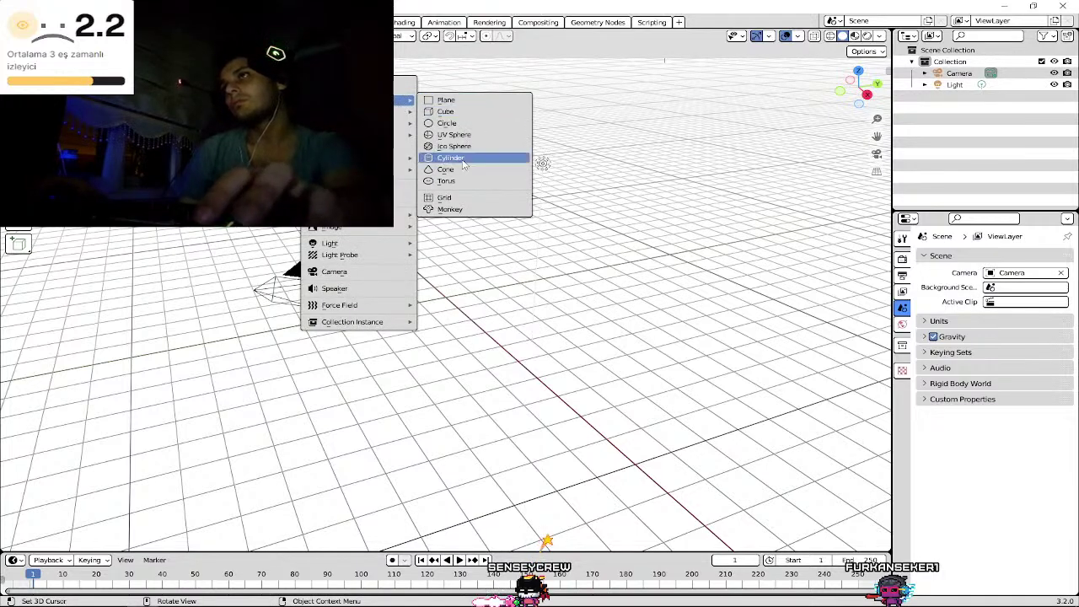
{"action": "left_click", "coordinate": [454, 158]}
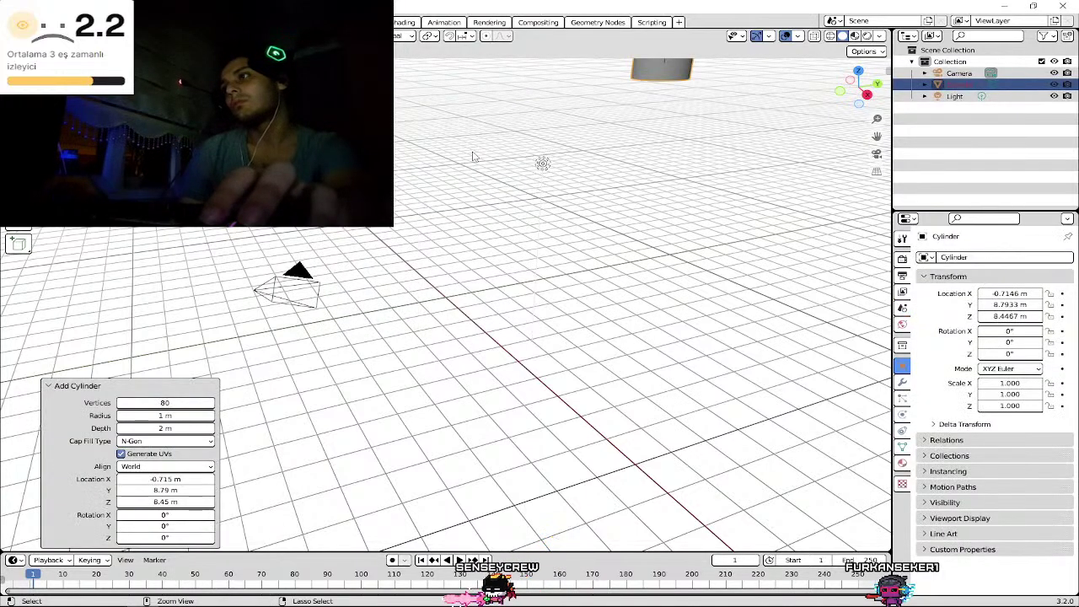
{"action": "left_click", "coordinate": [193, 466]}
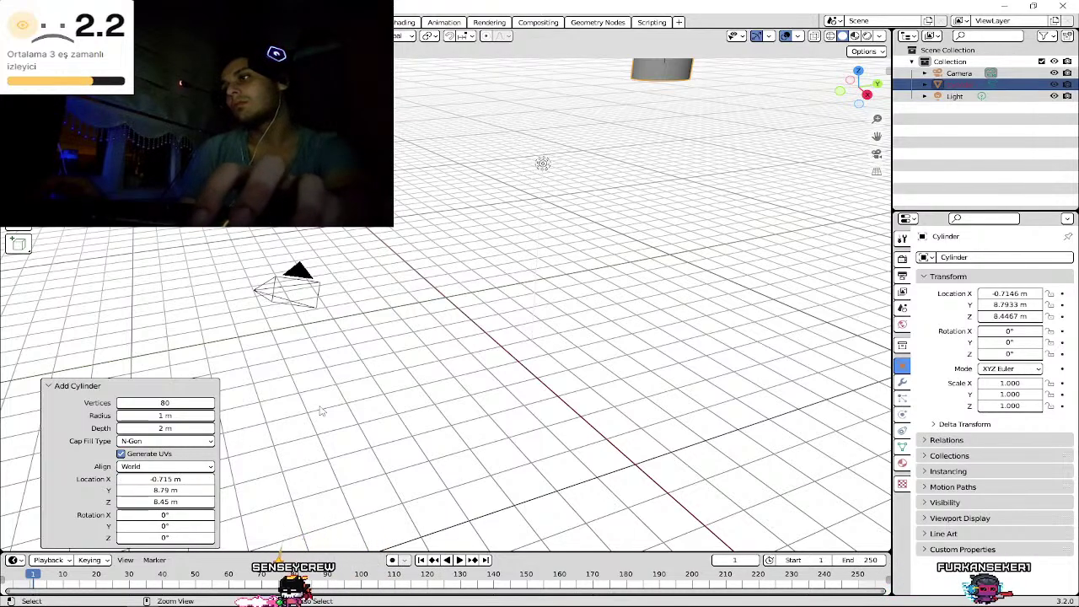
{"action": "key", "text": "Delete"}
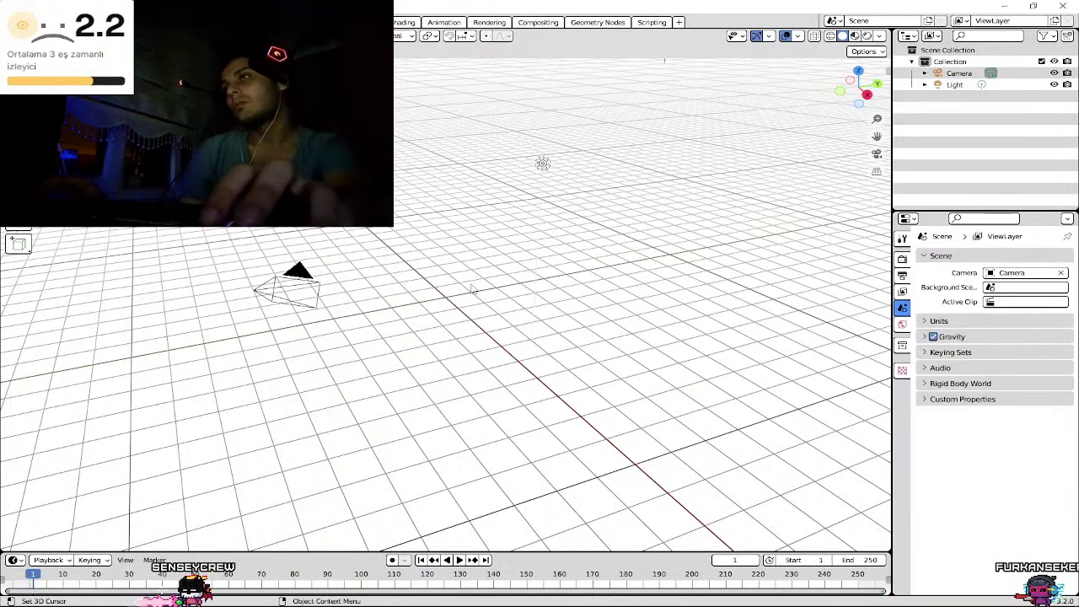
- Snap the 3D cursor back to the world origin
{"action": "key", "text": "shift+s"}
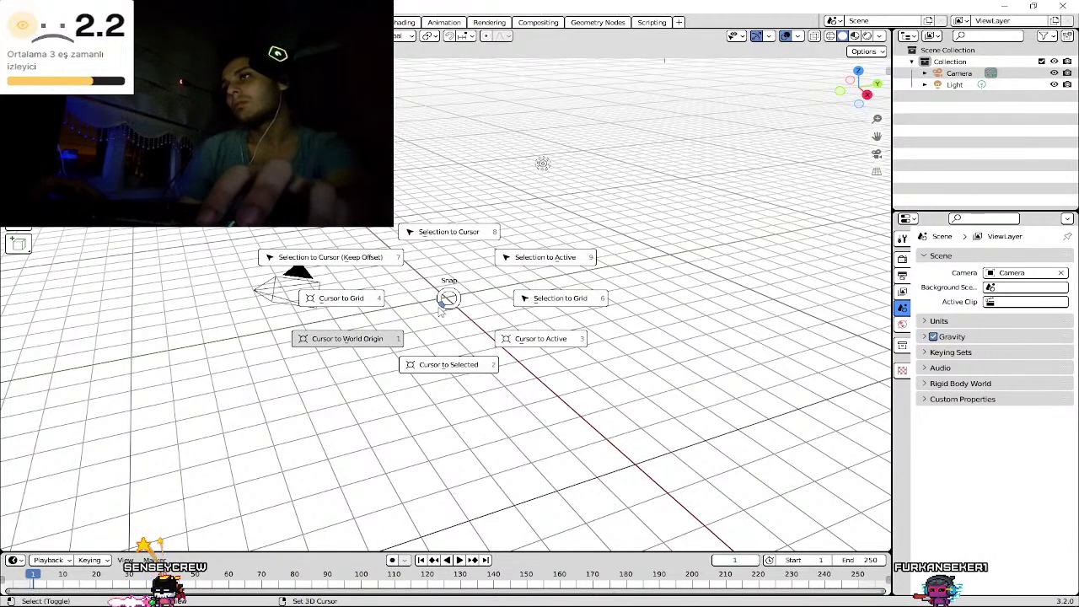
{"action": "left_click", "coordinate": [389, 341]}
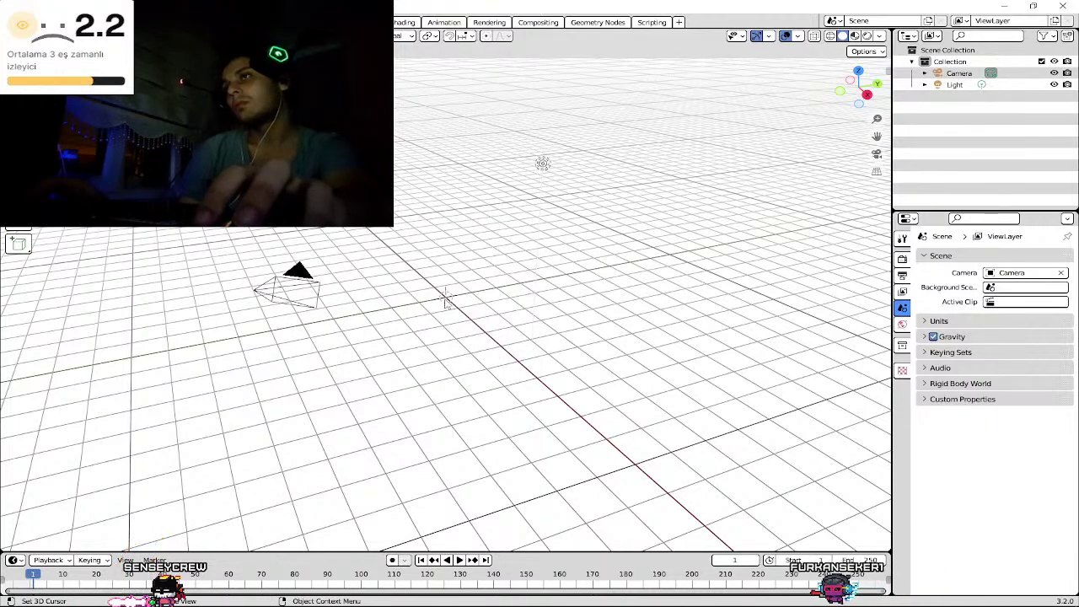
{"action": "right_click_drag", "start_coordinate": [445, 298], "coordinate": [445, 282], "text": "shift"}
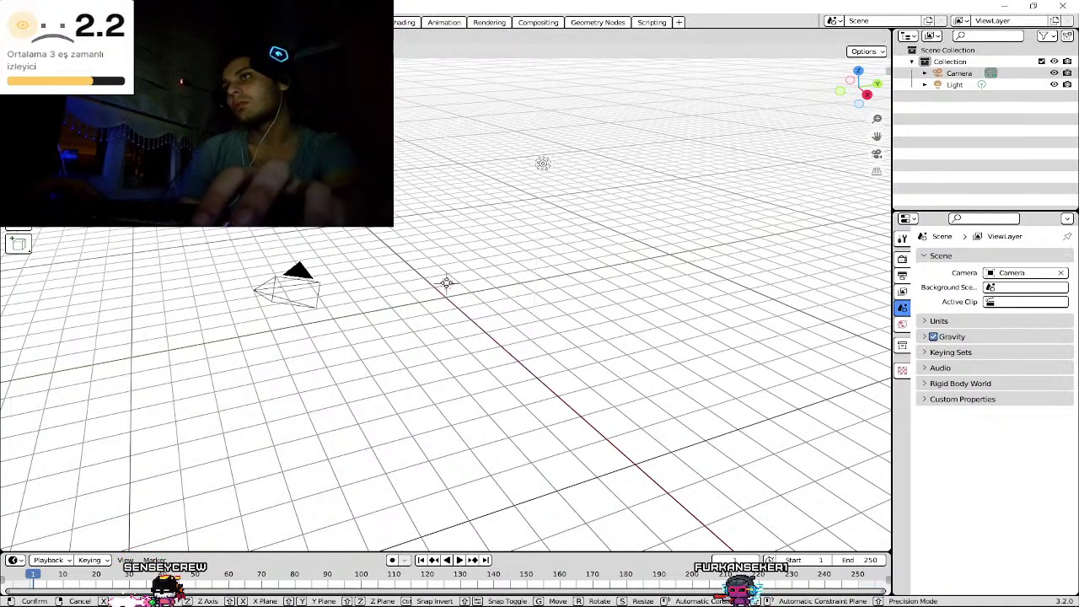
{"action": "key", "text": "shift+s"}
{"action": "left_click", "coordinate": [377, 335]}
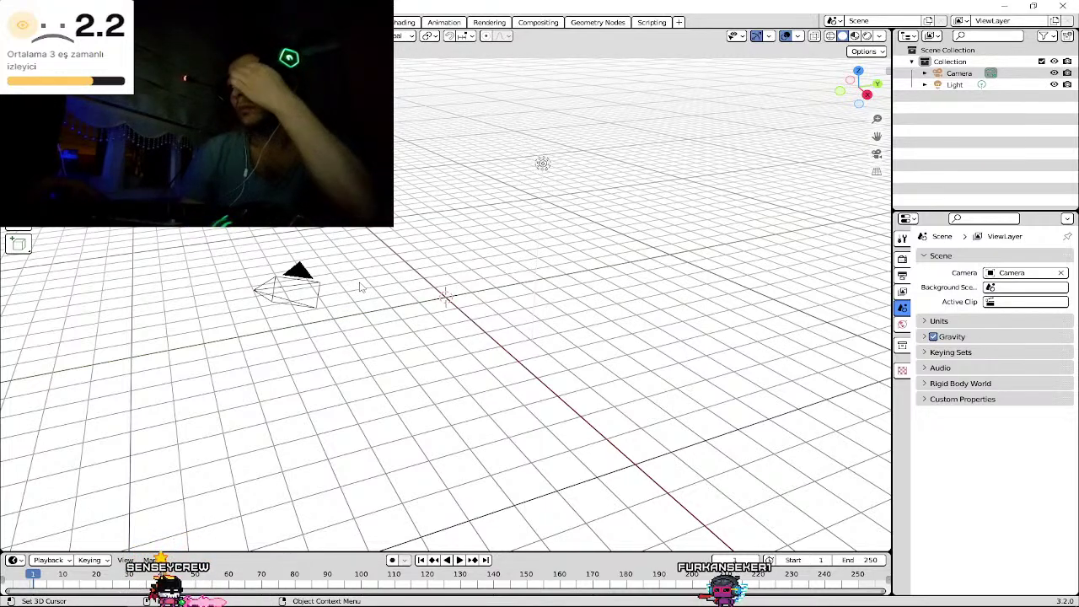
- Add a cylinder at the origin, try 80 vertices, then settle on 32 vertices
{"action": "key", "text": "shift+a"}
{"action": "mouse_move", "coordinate": [322, 283]}
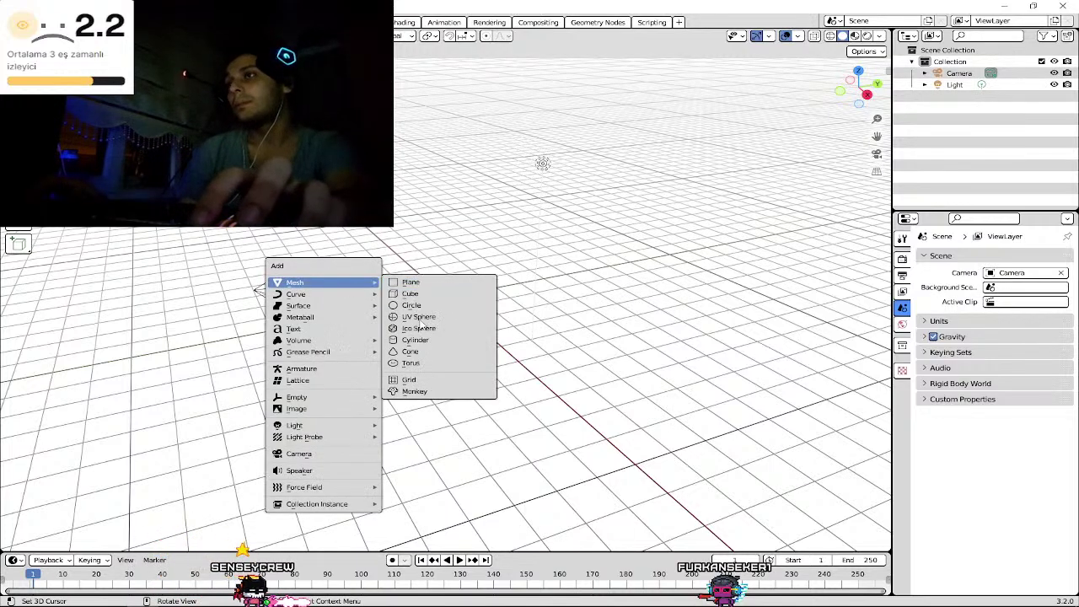
{"action": "left_click", "coordinate": [416, 346]}
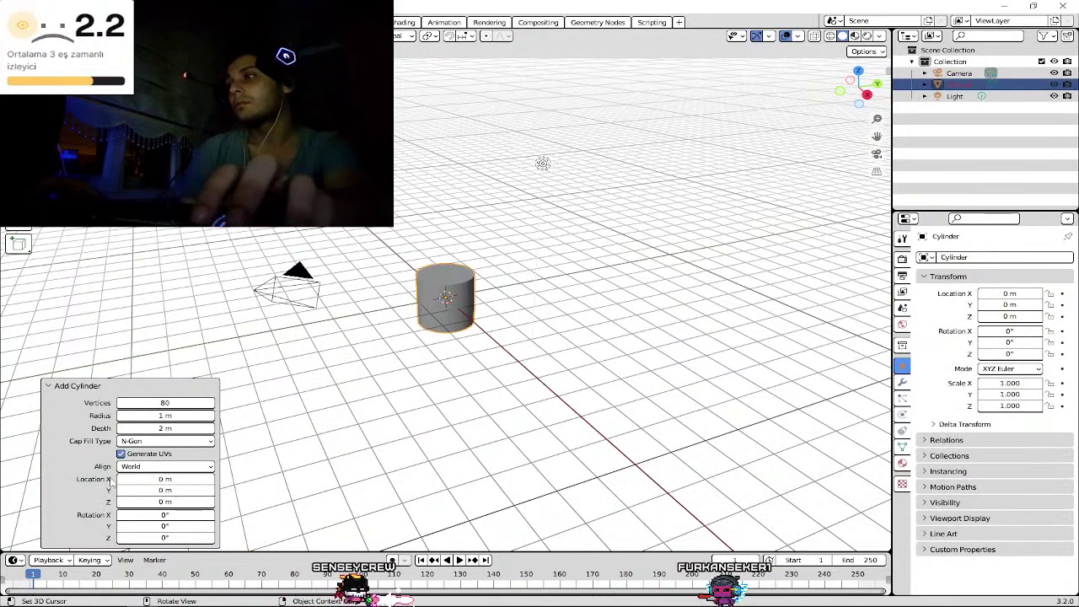
{"action": "left_click", "coordinate": [165, 402]}
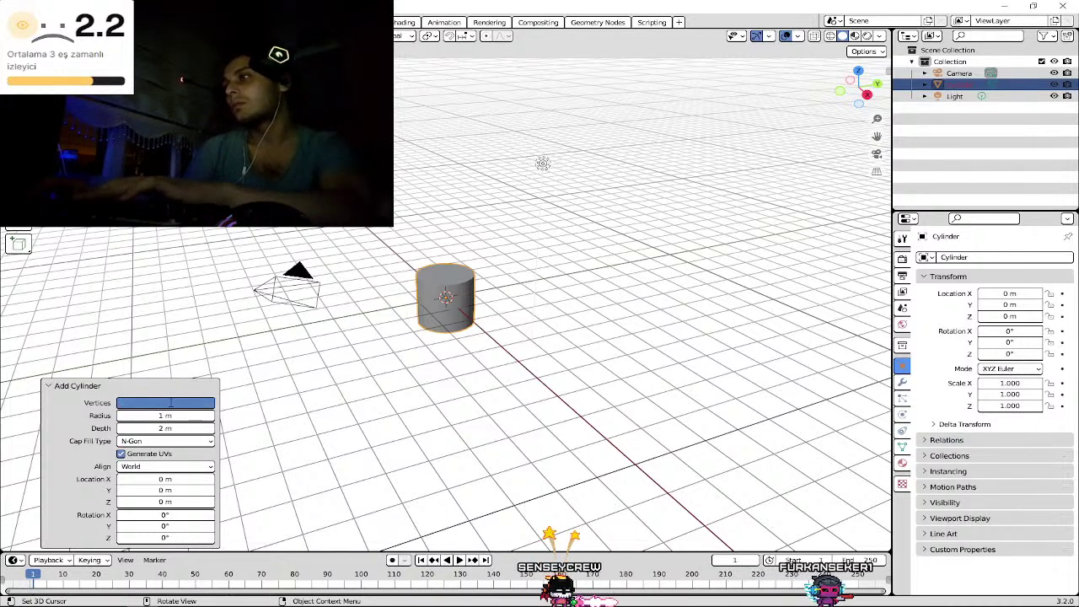
{"action": "key", "text": "Escape"}
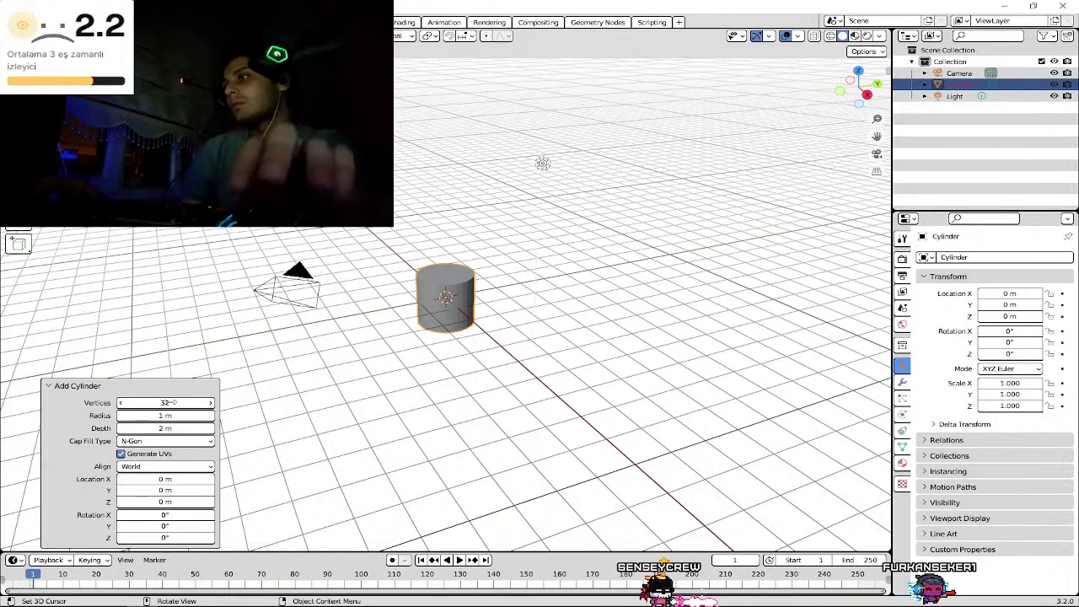
{"action": "left_click", "coordinate": [171, 402]}
{"action": "type", "text": "80"}
{"action": "key", "text": "Return"}
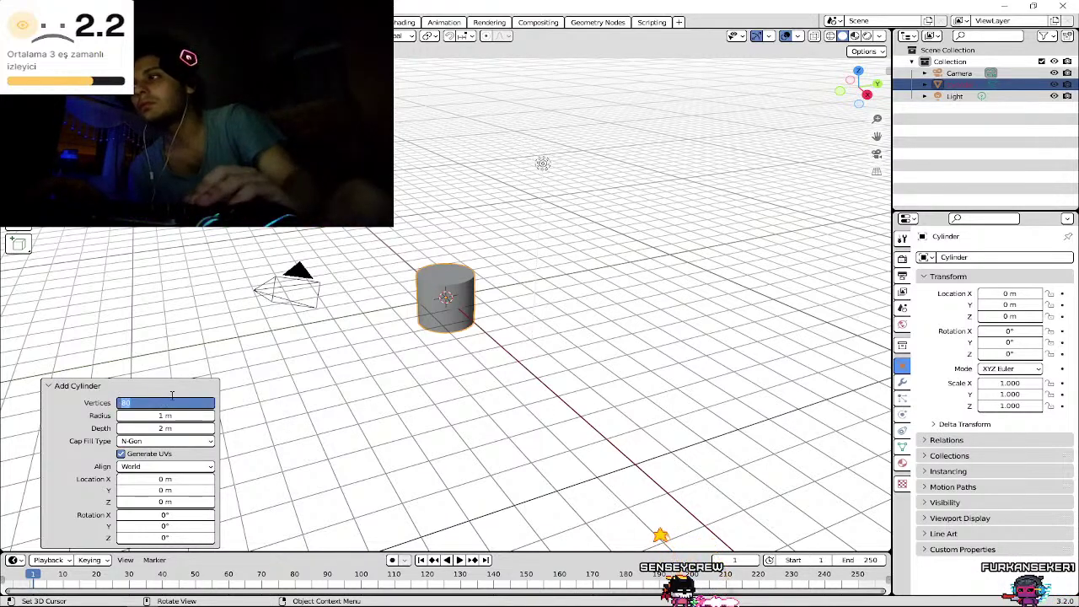
{"action": "type", "text": "32"}
{"action": "key", "text": "Return"}
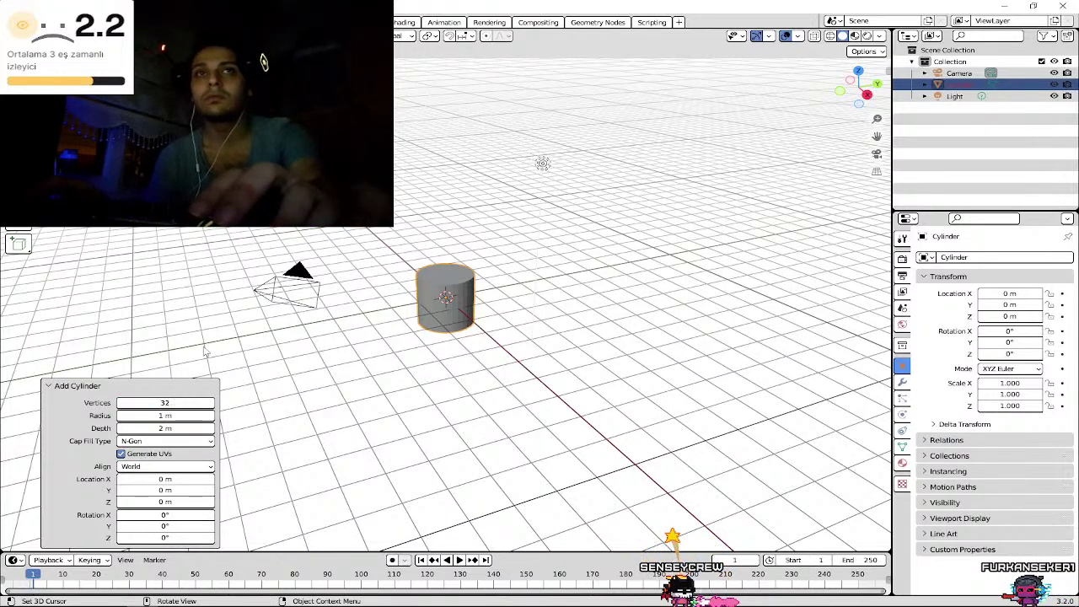
- Widen the radius experimentally, then set radius 1 m and depth 2 m
{"action": "left_click_drag", "start_coordinate": [156, 416], "coordinate": [400, 430]}
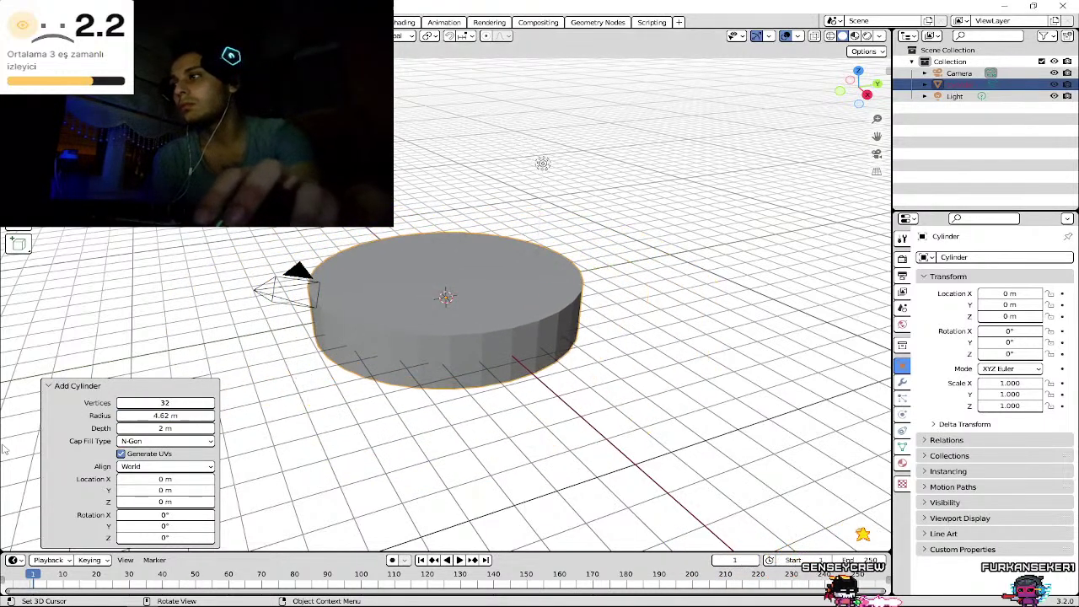
{"action": "mouse_move", "coordinate": [166, 428]}
{"action": "left_mouse_down"}
{"action": "mouse_move", "coordinate": [999, 411]}
{"action": "mouse_move", "coordinate": [124, 520]}
{"action": "mouse_move", "coordinate": [120, 474]}
{"action": "mouse_move", "coordinate": [145, 428]}
{"action": "left_mouse_up"}
{"action": "type", "text": "5"}
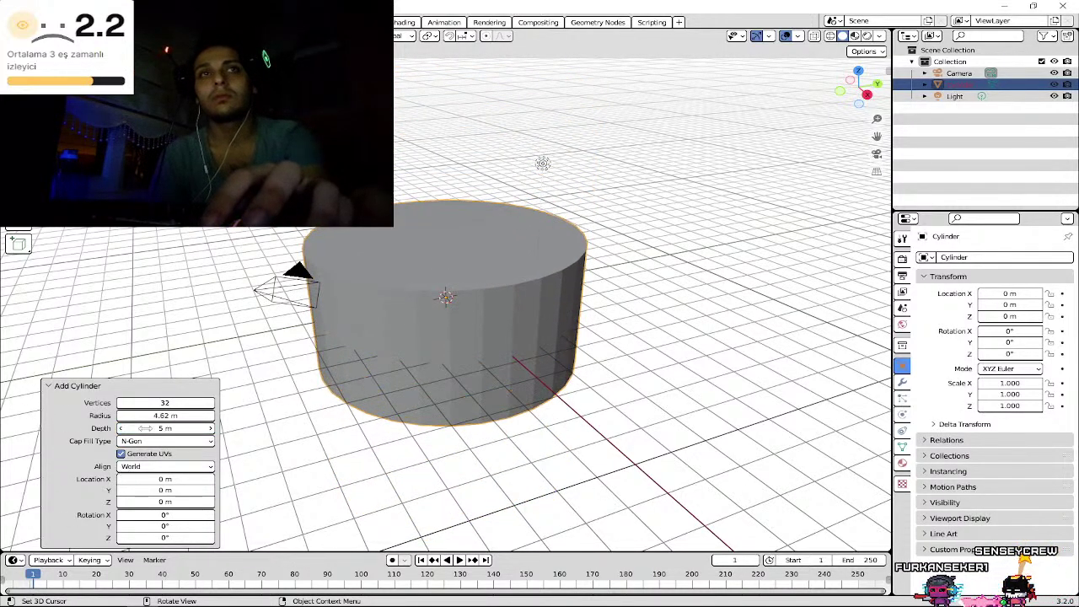
{"action": "left_click", "coordinate": [163, 415]}
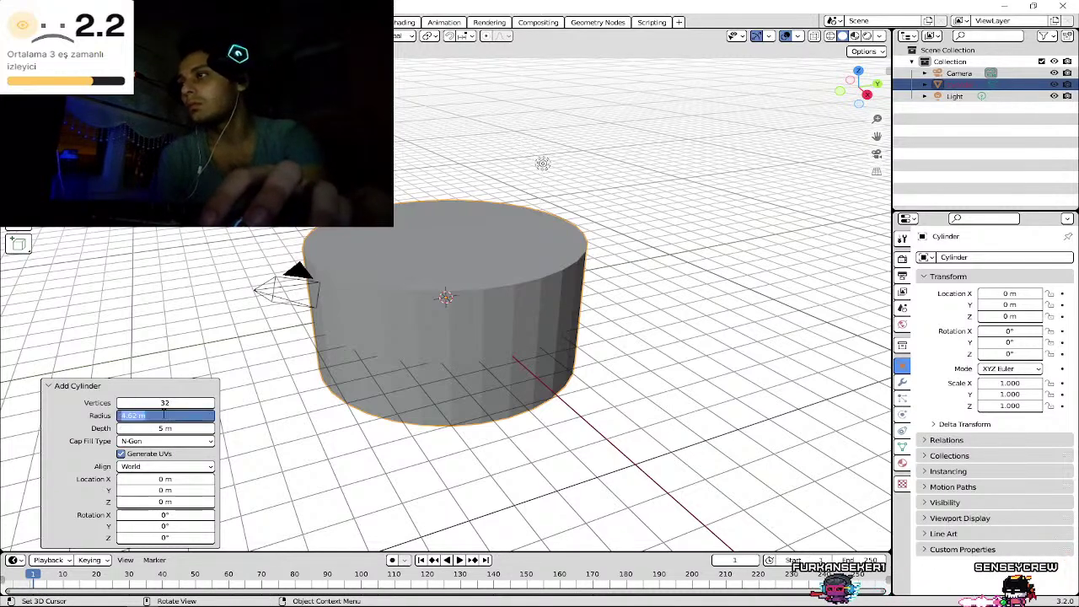
{"action": "type", "text": "1"}
{"action": "key", "text": "Tab"}
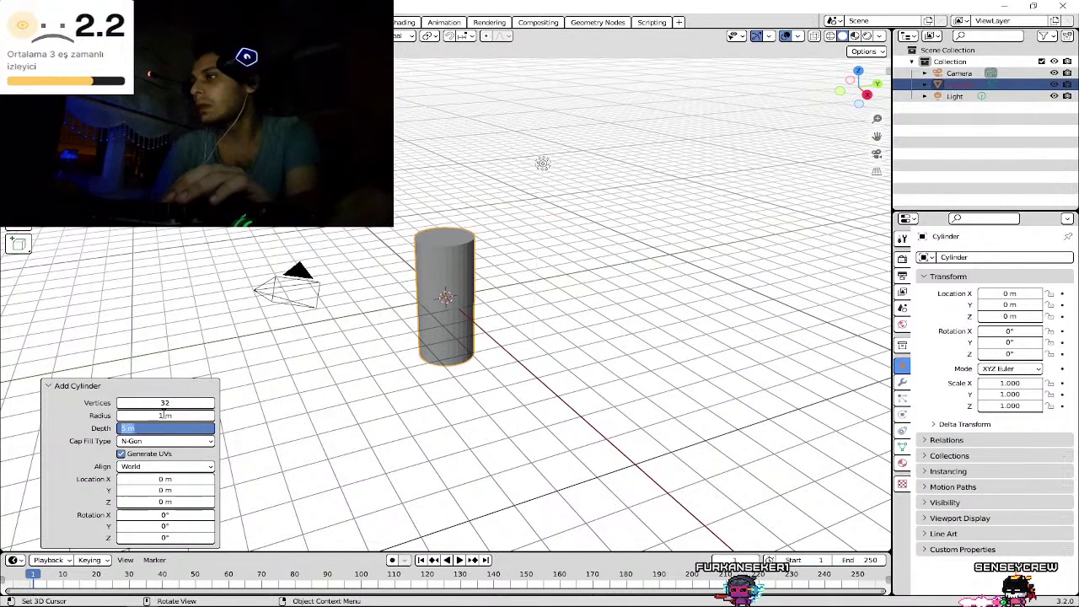
{"action": "type", "text": "2"}
{"action": "key", "text": "Return"}
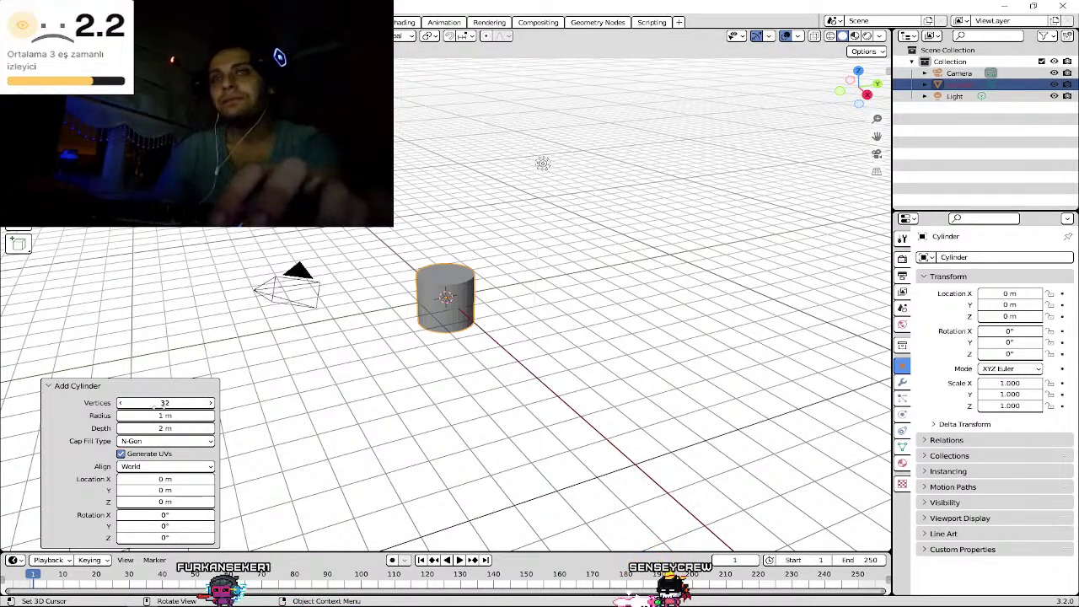
- Set the cylinder's vertex count to 10
{"action": "left_click", "coordinate": [162, 403]}
{"action": "type", "text": "010"}
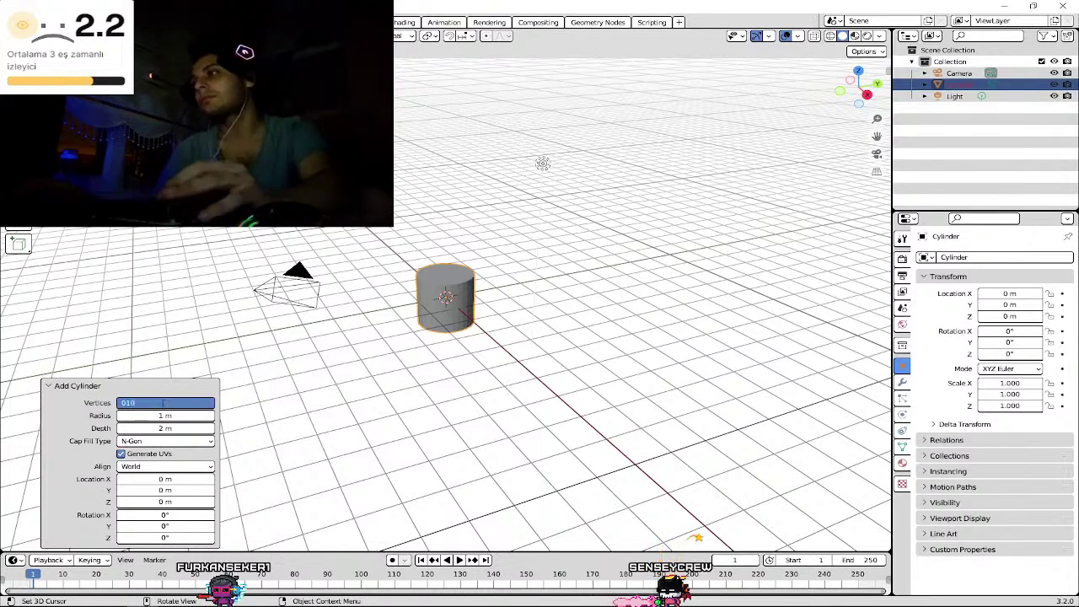
{"action": "key", "text": "BackSpace"}
{"action": "key", "text": "BackSpace"}
{"action": "key", "text": "BackSpace"}
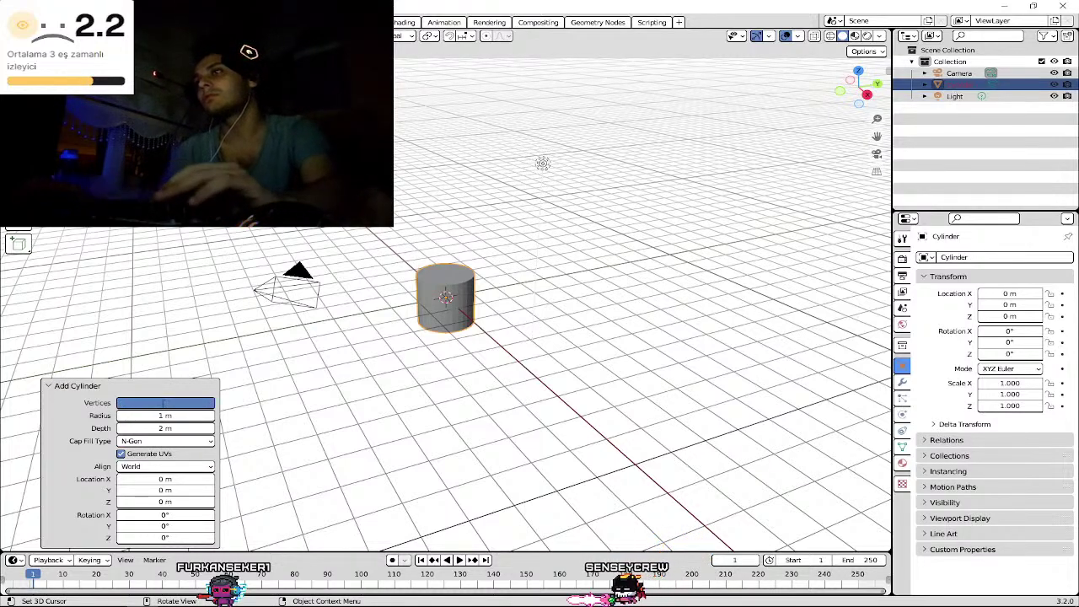
{"action": "type", "text": "10"}
{"action": "key", "text": "Return"}
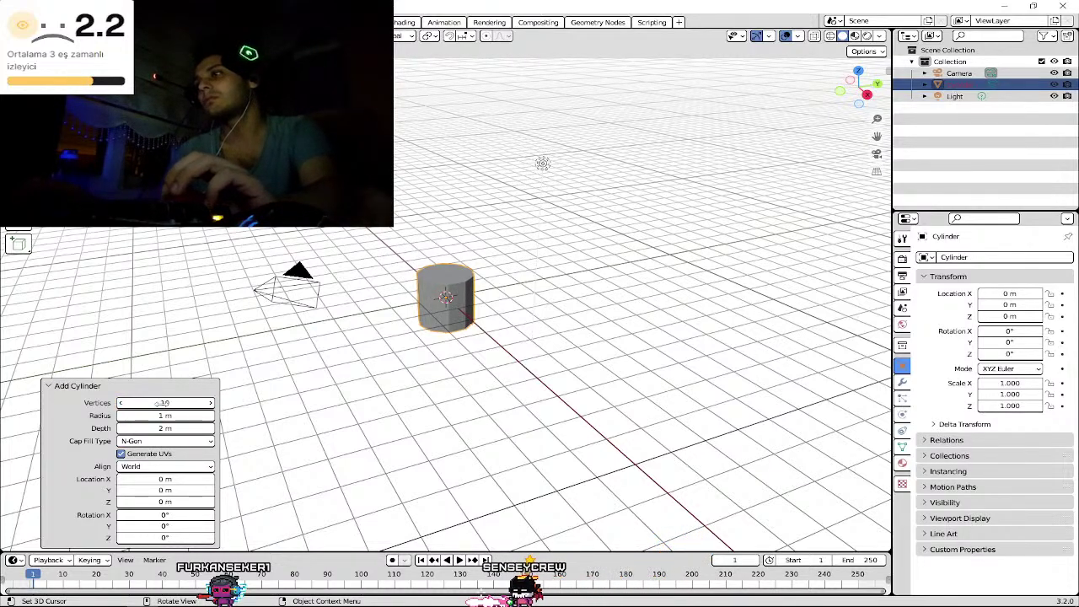
- Set radius 1.5 m, depth 3 m, and Triangle Fan cap fill
{"action": "left_click", "coordinate": [160, 415]}
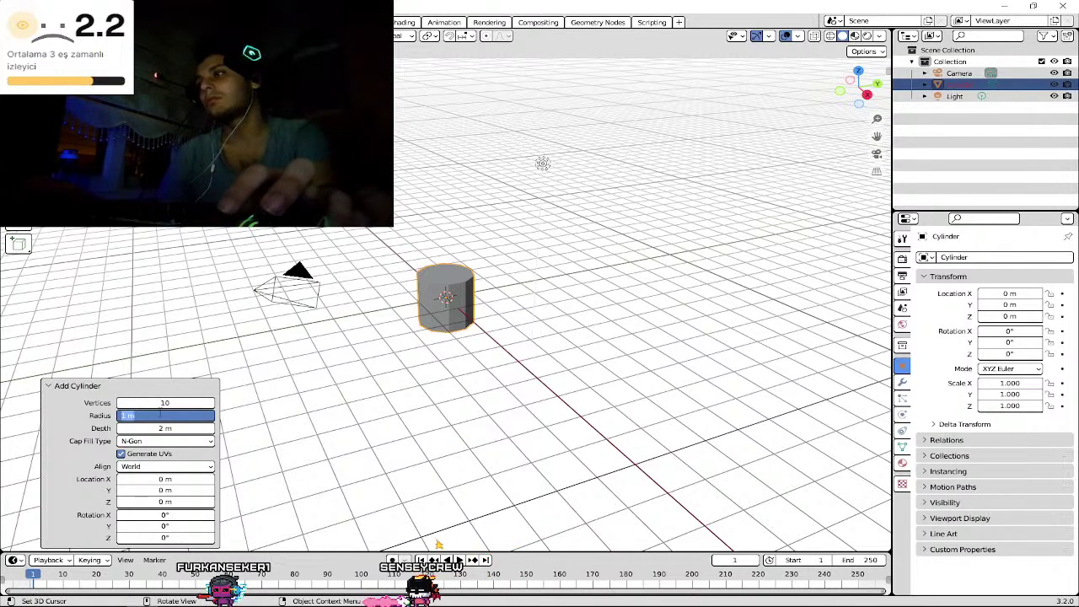
{"action": "type", "text": "10"}
{"action": "key", "text": "Tab"}
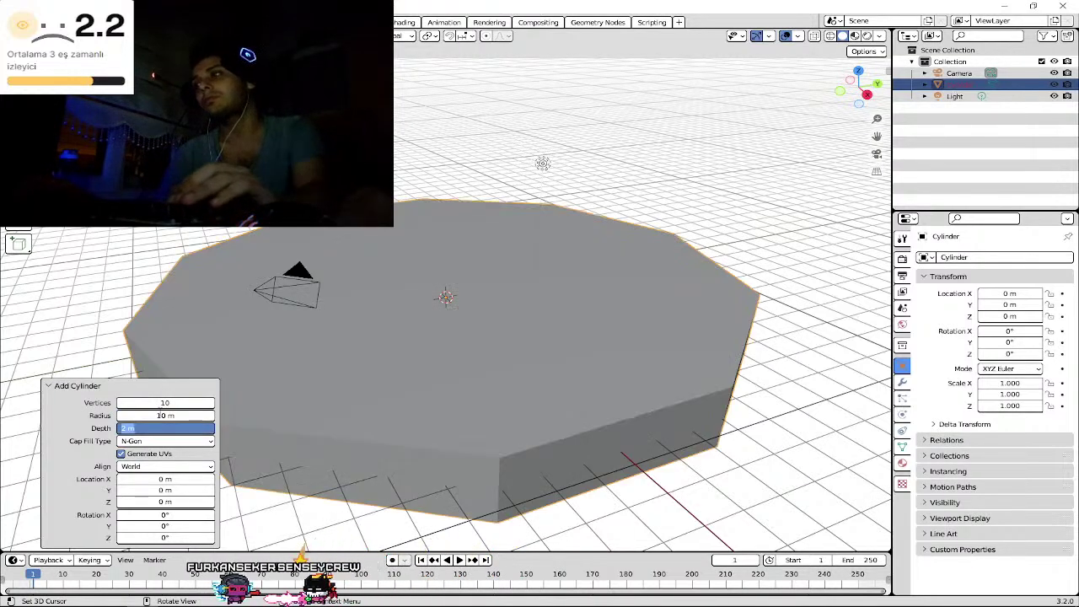
{"action": "type", "text": "1"}
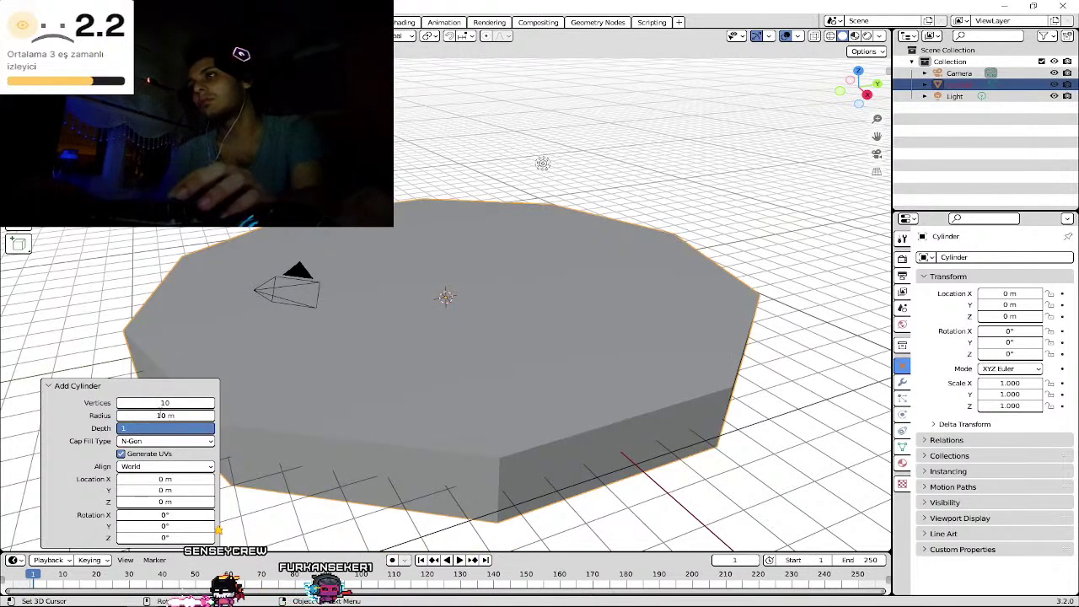
{"action": "type", "text": ".5"}
{"action": "key", "text": "Return"}
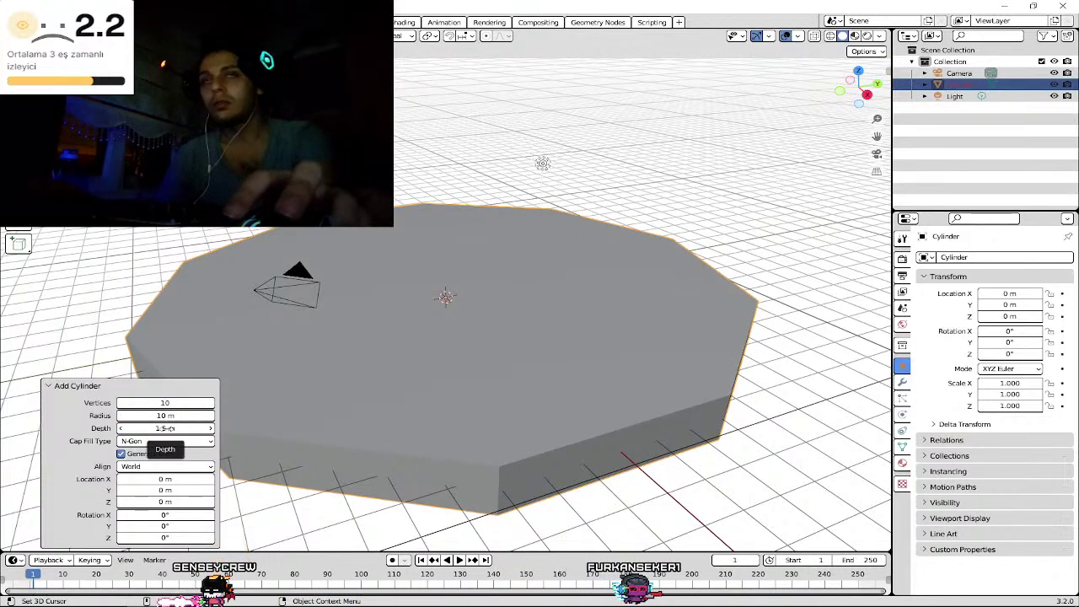
{"action": "left_click", "coordinate": [166, 428]}
{"action": "type", "text": "2"}
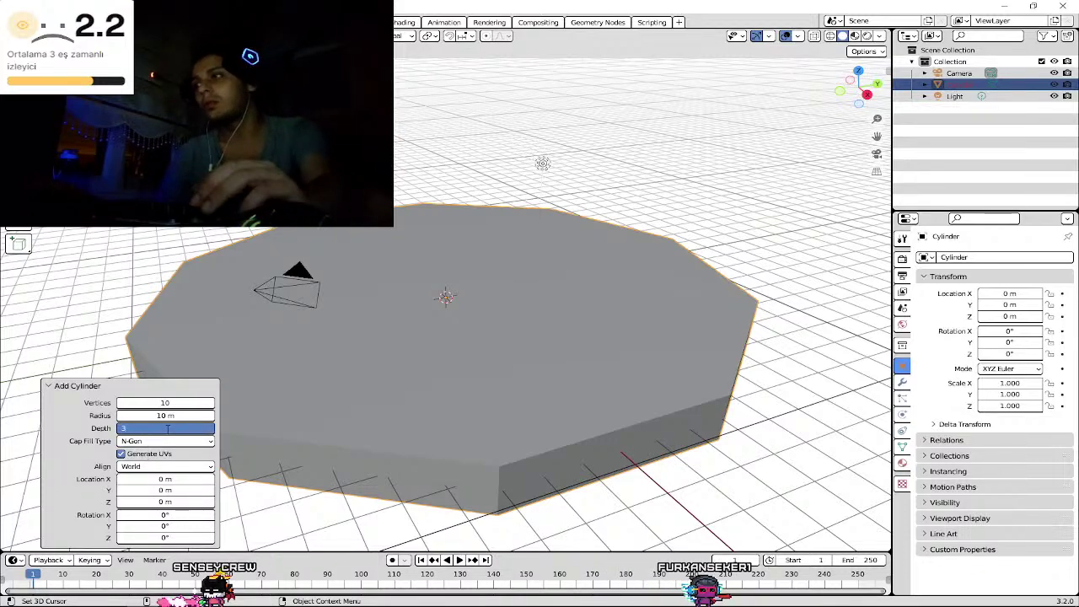
{"action": "key", "text": "Return"}
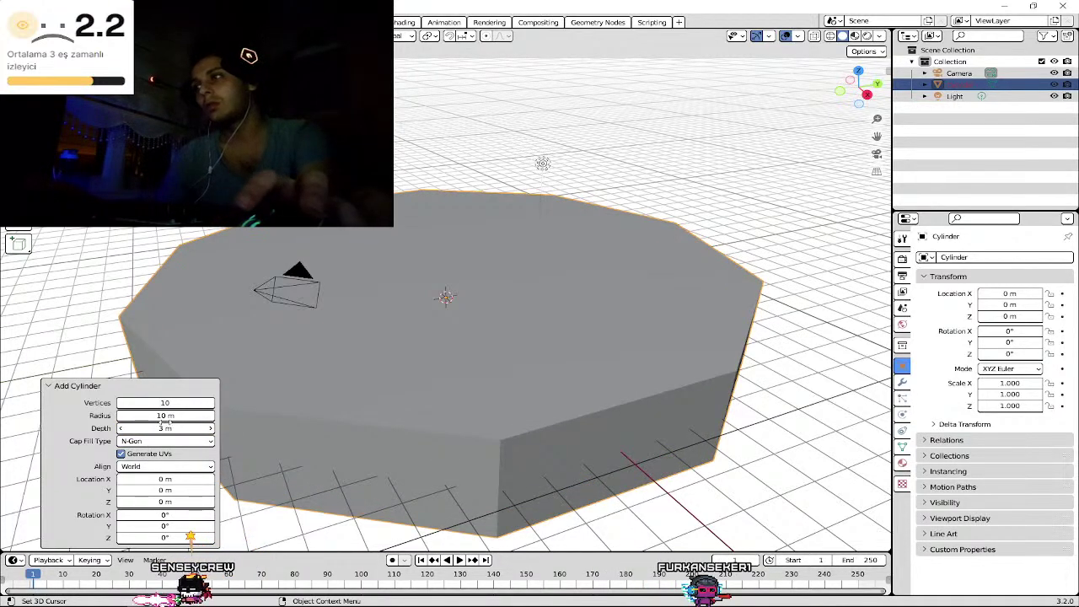
{"action": "left_click", "coordinate": [166, 417]}
{"action": "type", "text": "1.5"}
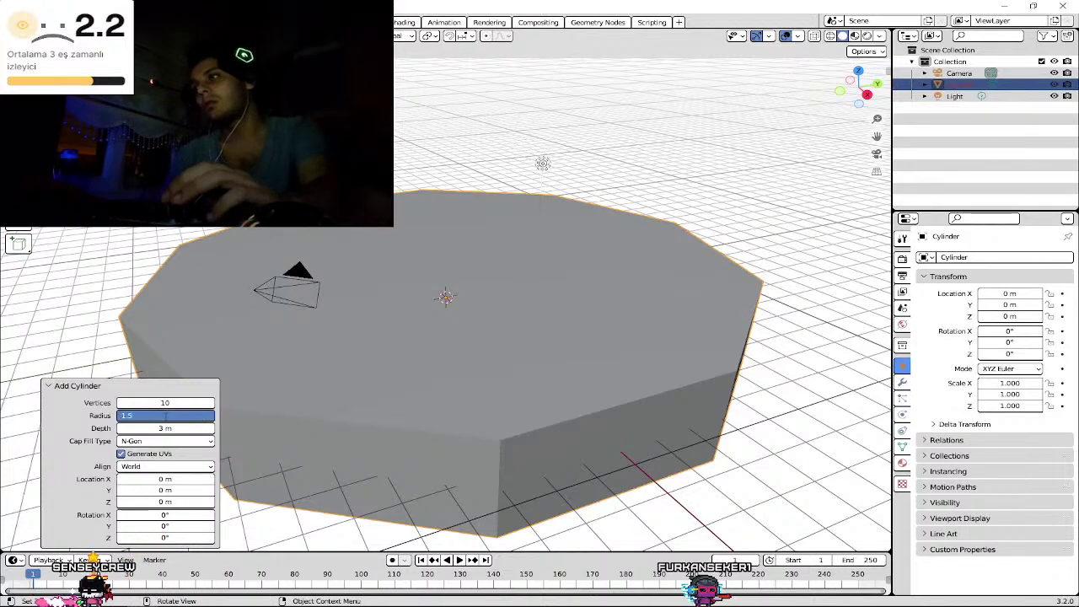
{"action": "key", "text": "Return"}
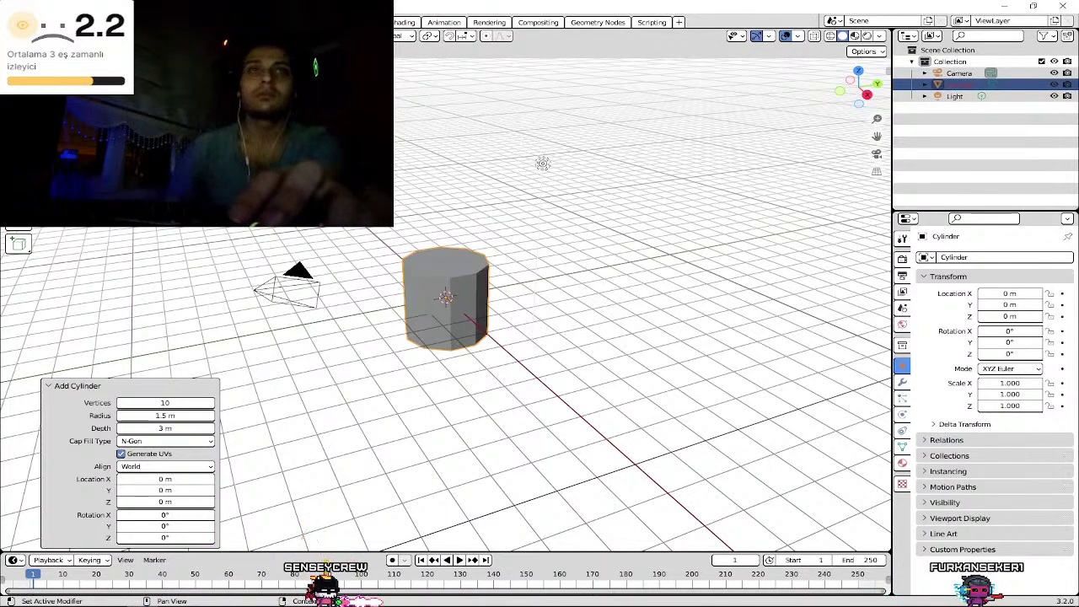
{"action": "left_click", "coordinate": [210, 442]}
{"action": "left_click", "coordinate": [190, 480]}
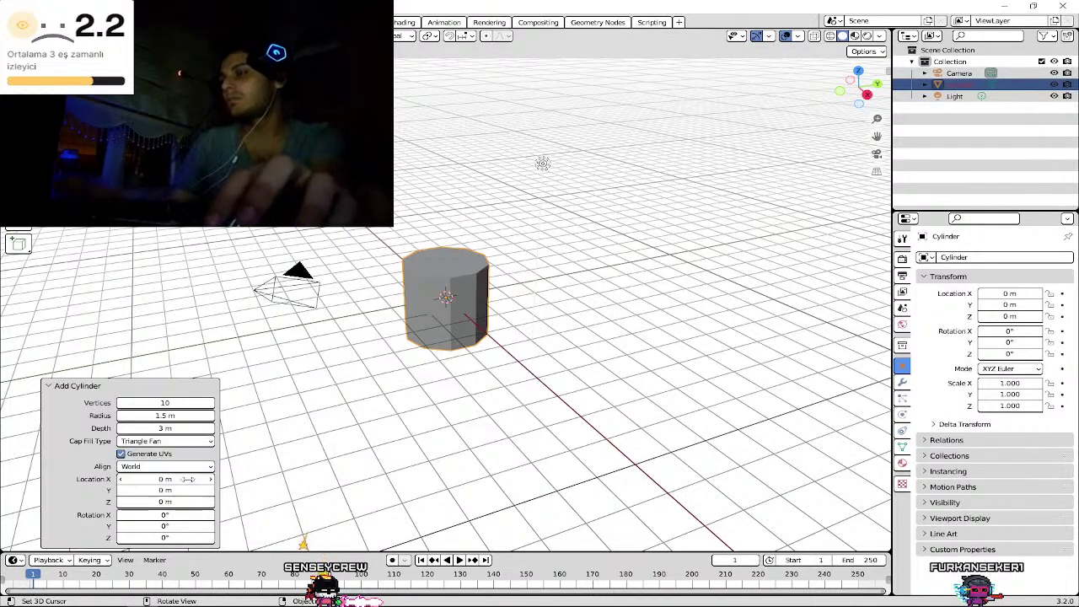
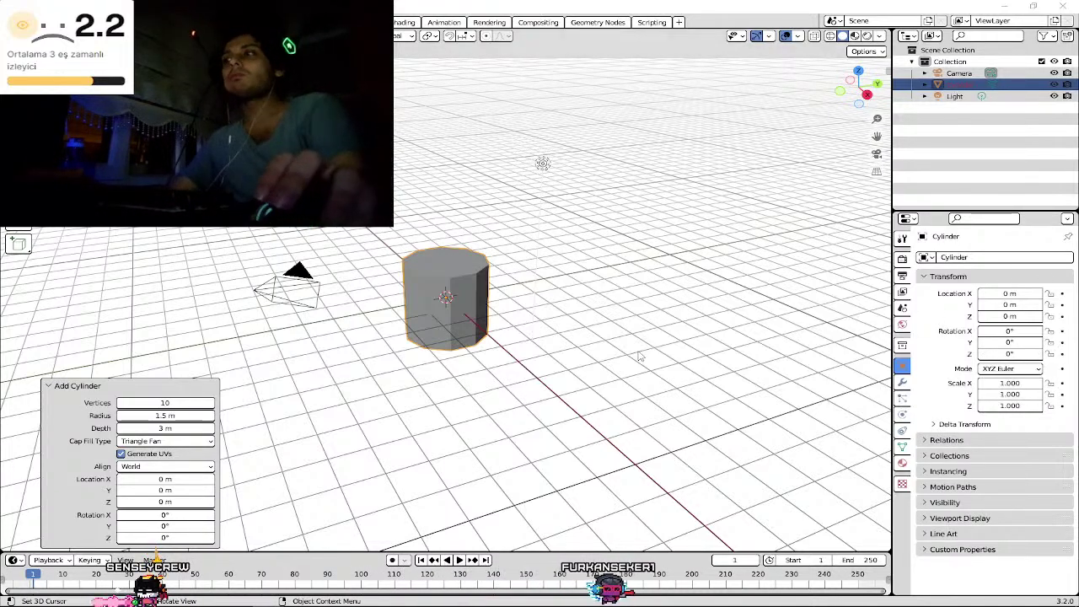
- Collapse the Add Cylinder settings panel, keeping the 10-sided cylinder at the origin
{"action": "left_click", "coordinate": [53, 387]}
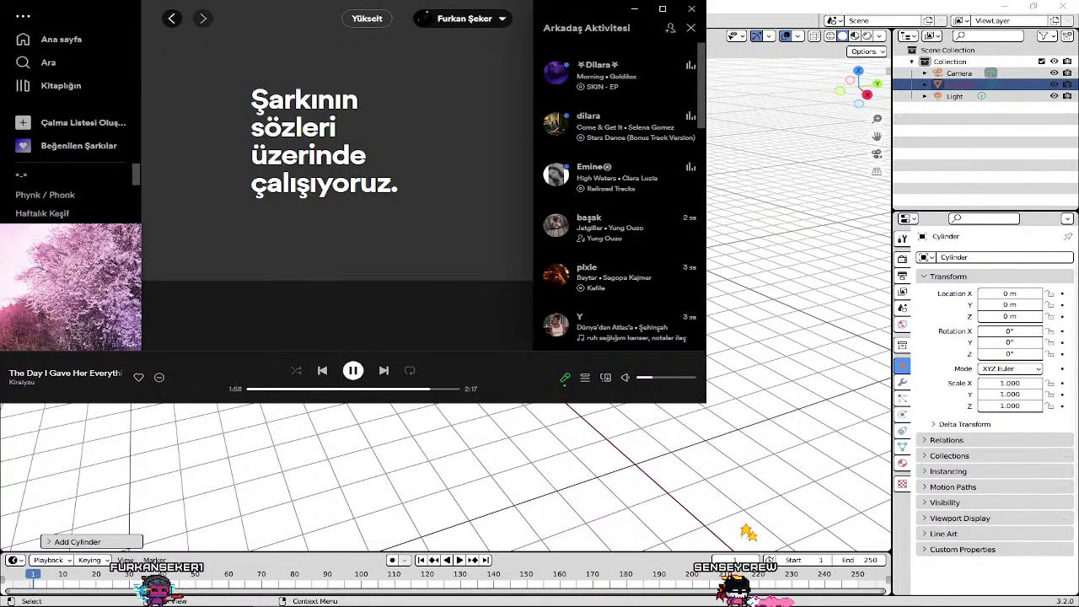
- Create the empty playlist 97. Çalma Listem, shrink friend activity to avatars, and resize the sidebar and window
{"action": "left_click", "coordinate": [50, 123]}
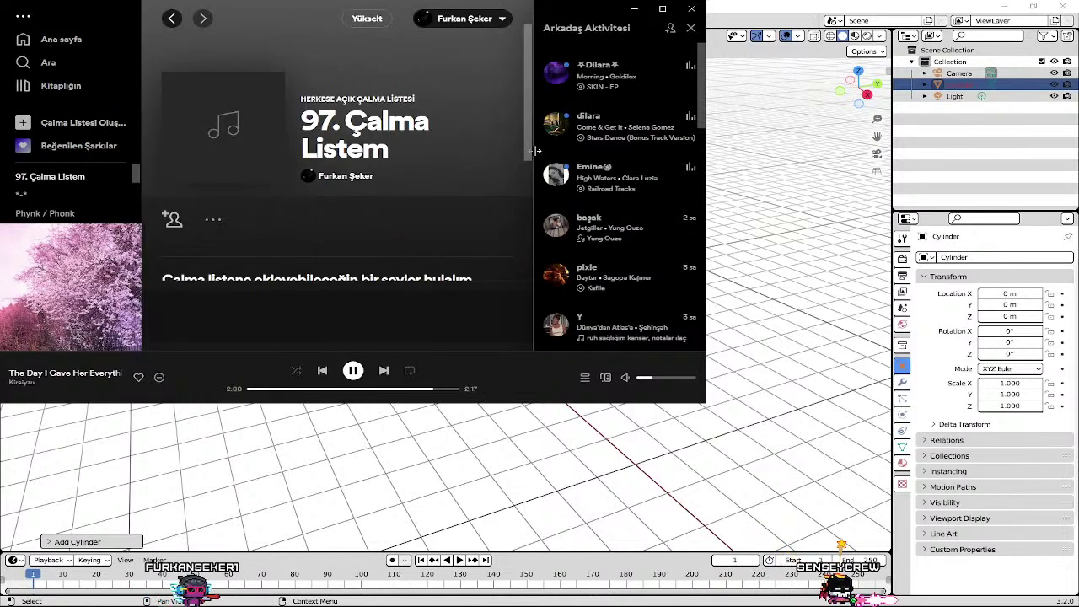
{"action": "left_click_drag", "start_coordinate": [535, 151], "coordinate": [641, 152]}
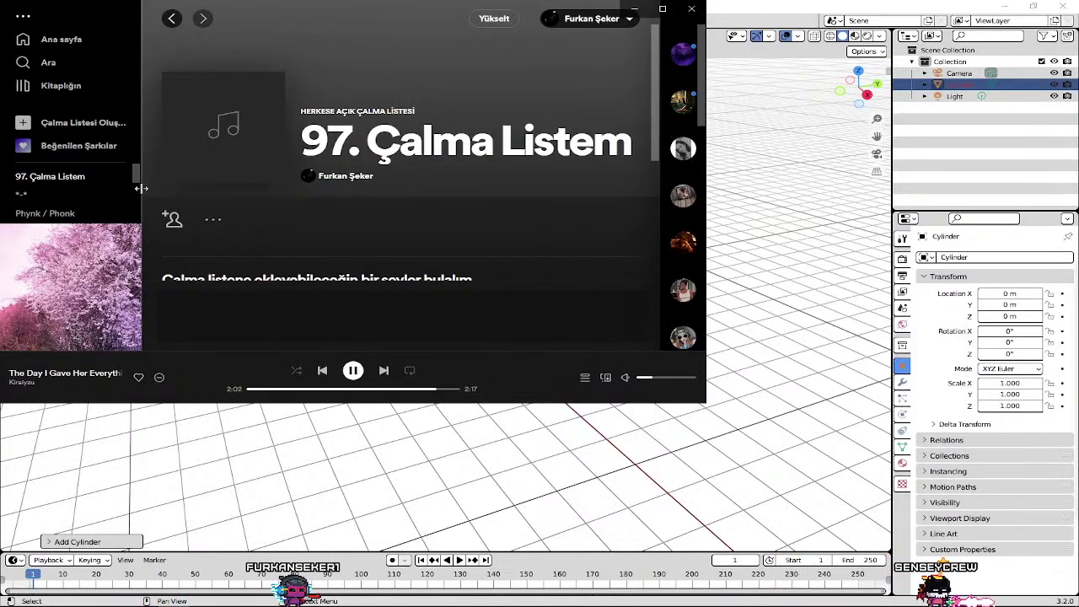
{"action": "left_click_drag", "start_coordinate": [141, 188], "coordinate": [124, 199]}
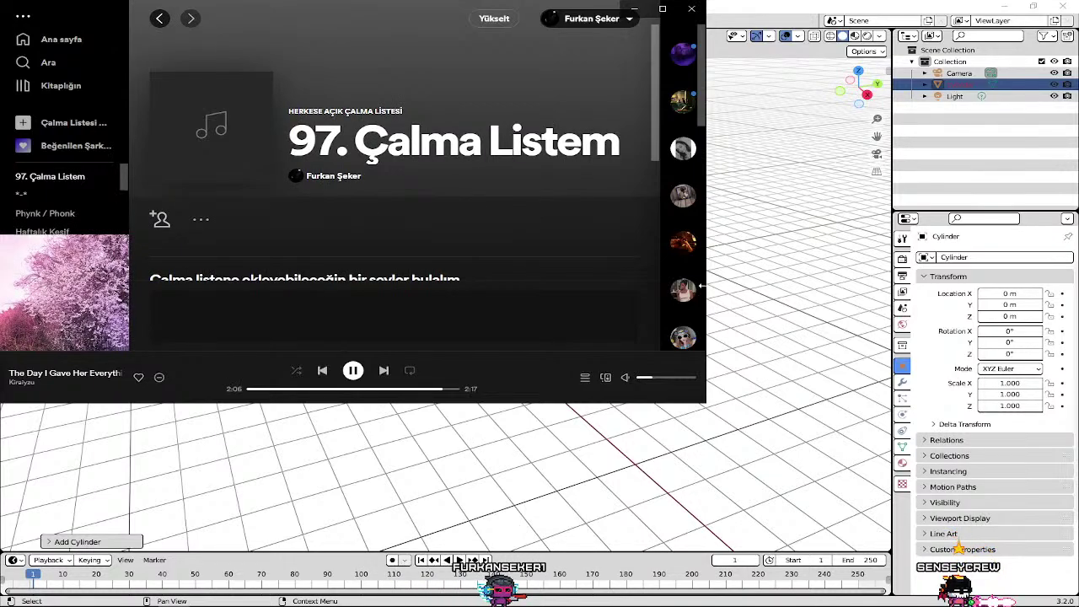
{"action": "left_click_drag", "start_coordinate": [699, 286], "coordinate": [875, 287]}
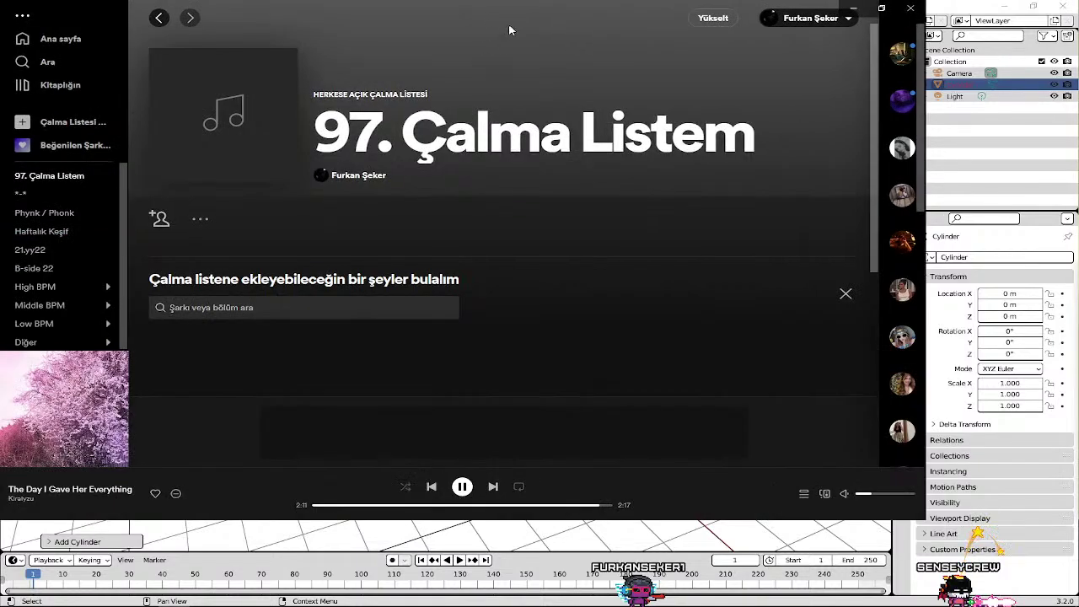
{"action": "left_click_drag", "start_coordinate": [509, 31], "coordinate": [454, 34]}
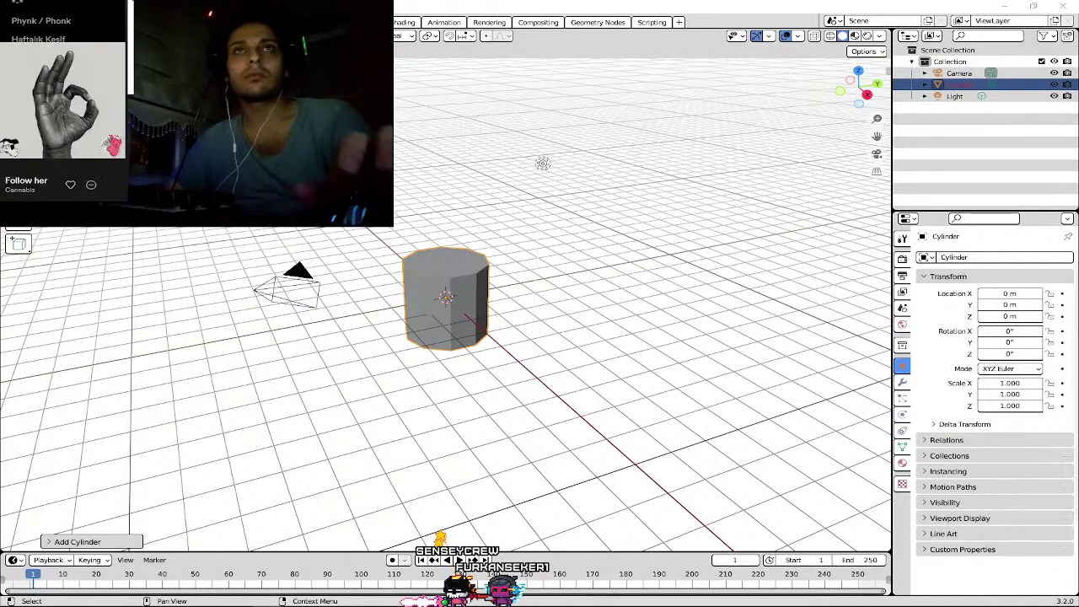
{"action": "key", "text": "alt+Tab"}
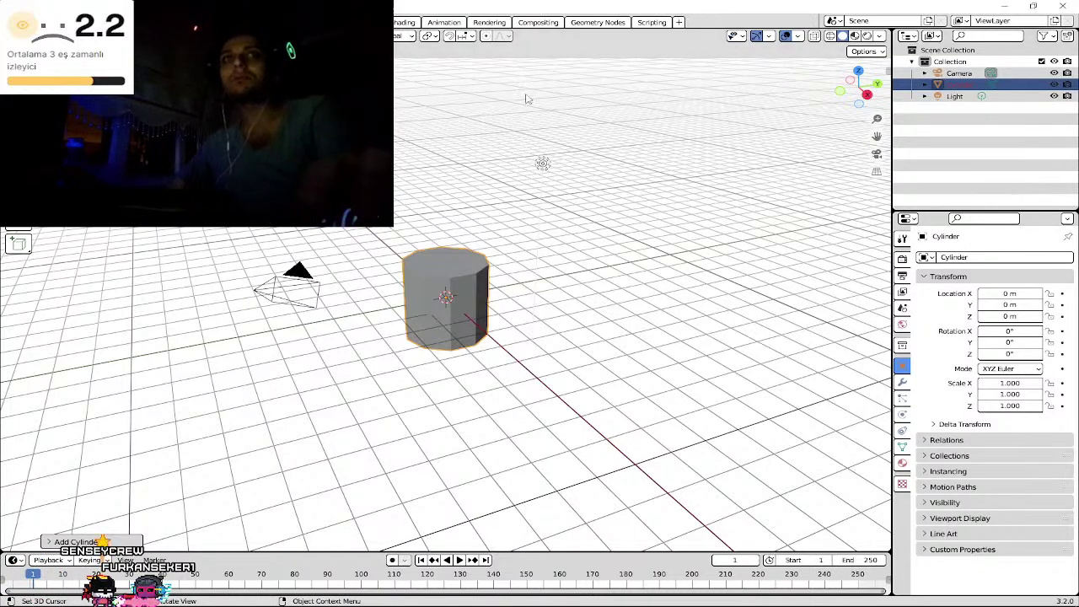
- Move the cylinder up near the top of the view and place the 3D cursor beside it
{"action": "key", "text": "g"}
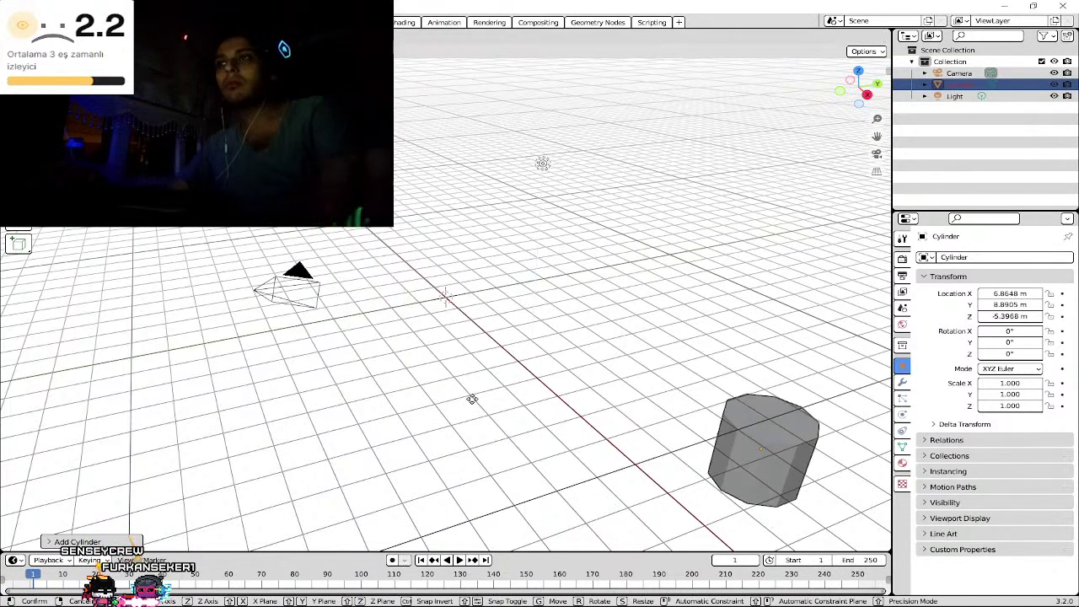
{"action": "left_click", "coordinate": [486, 229]}
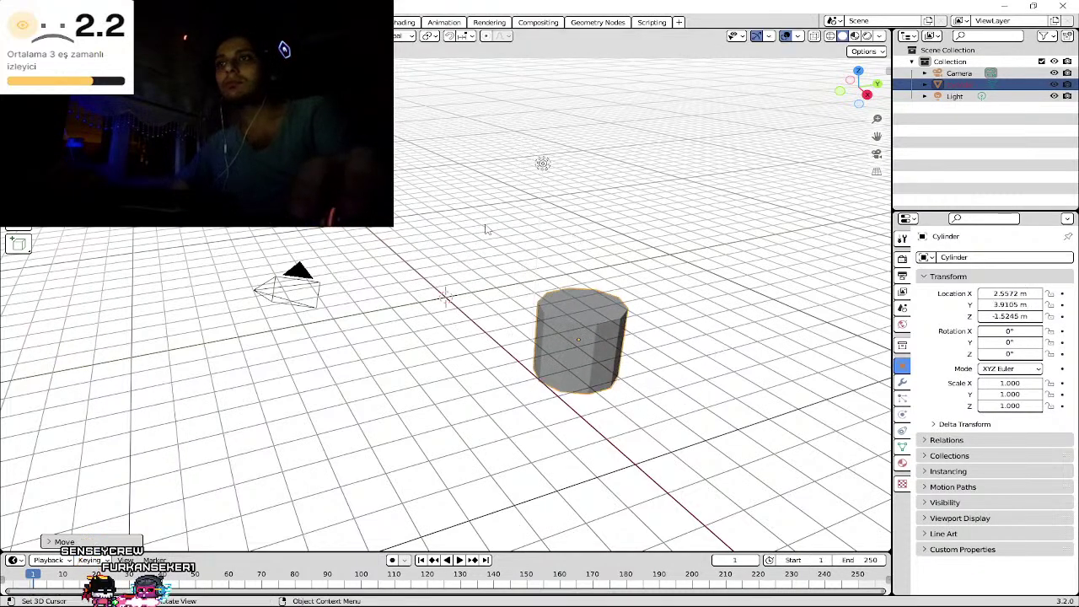
{"action": "key", "text": "g"}
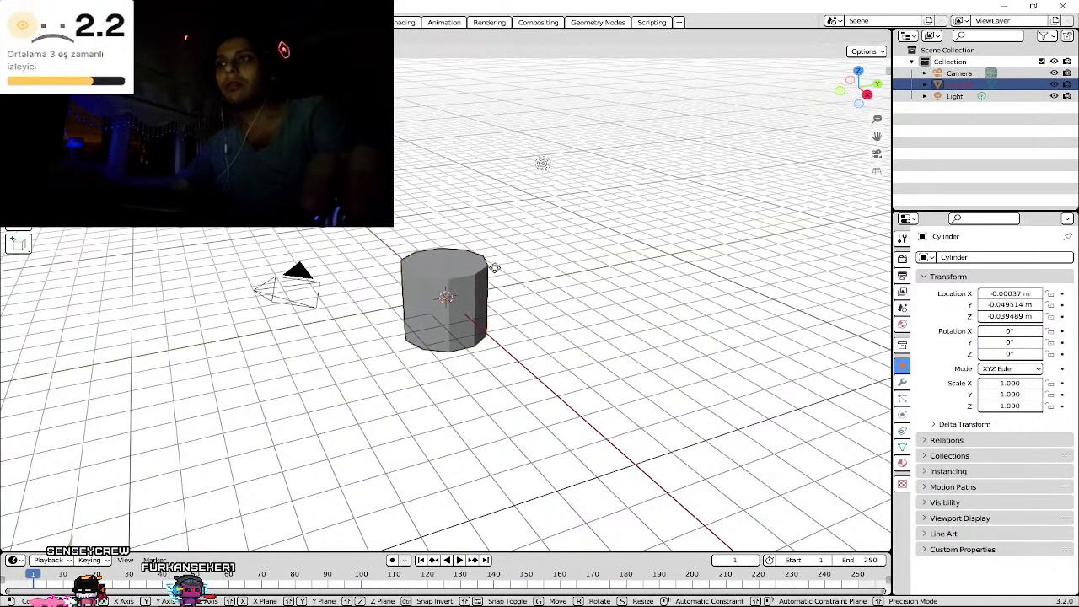
{"action": "left_click", "coordinate": [520, 98]}
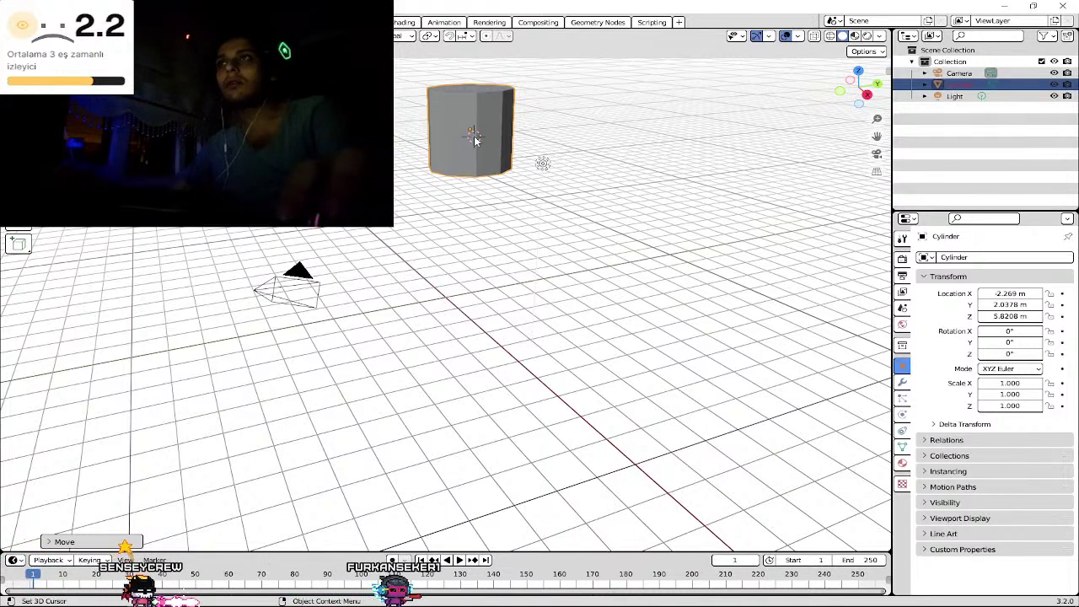
{"action": "left_click", "coordinate": [433, 166]}
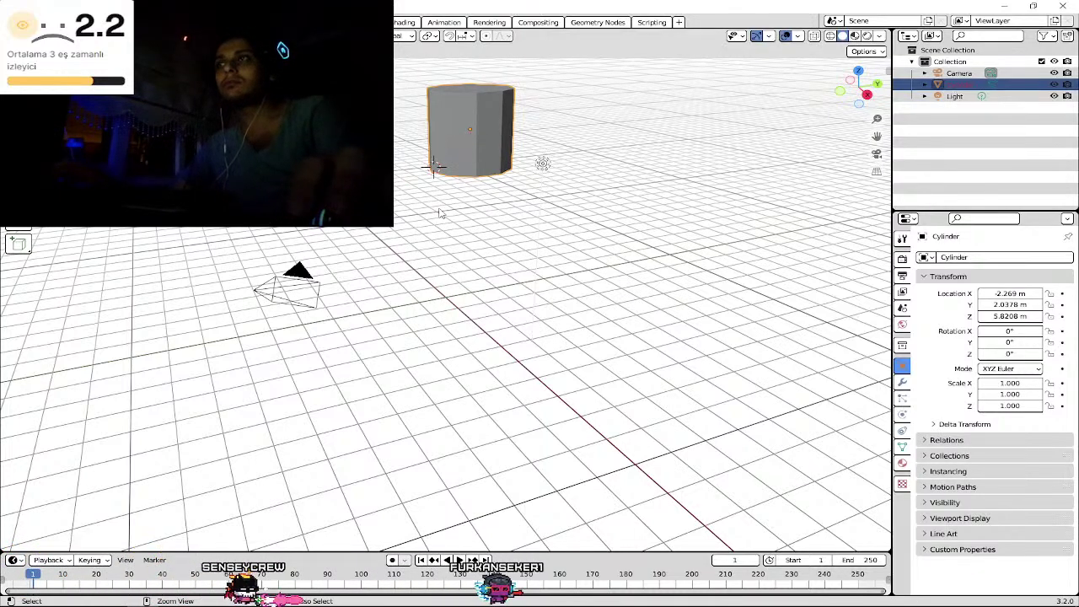
- Return the cylinder and 3D cursor to the world origin and start scaling the cylinder
{"action": "key", "text": "alt+g"}
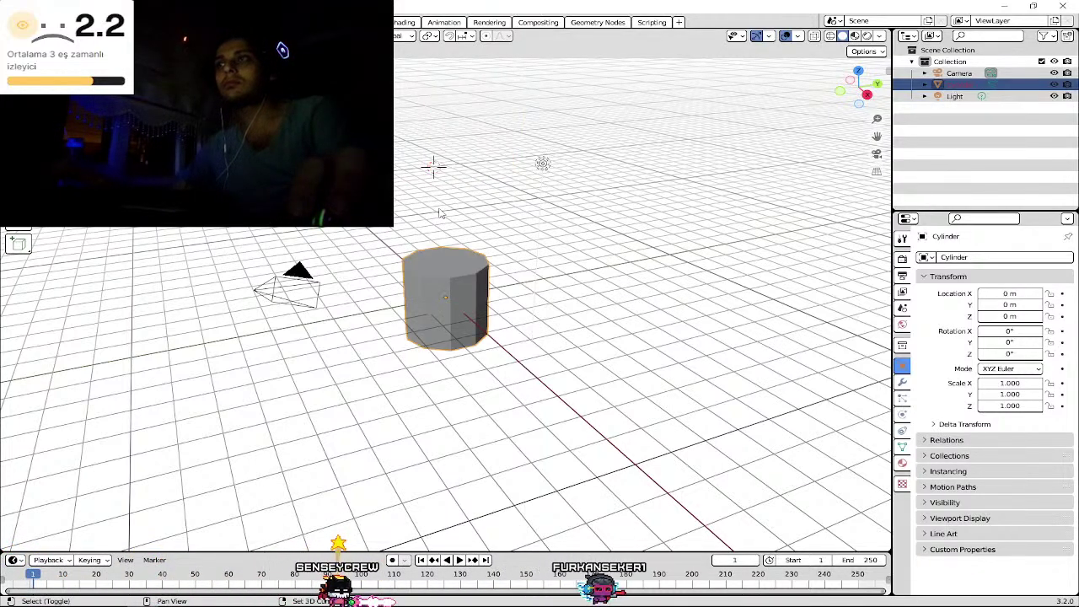
{"action": "key", "text": "shift+s"}
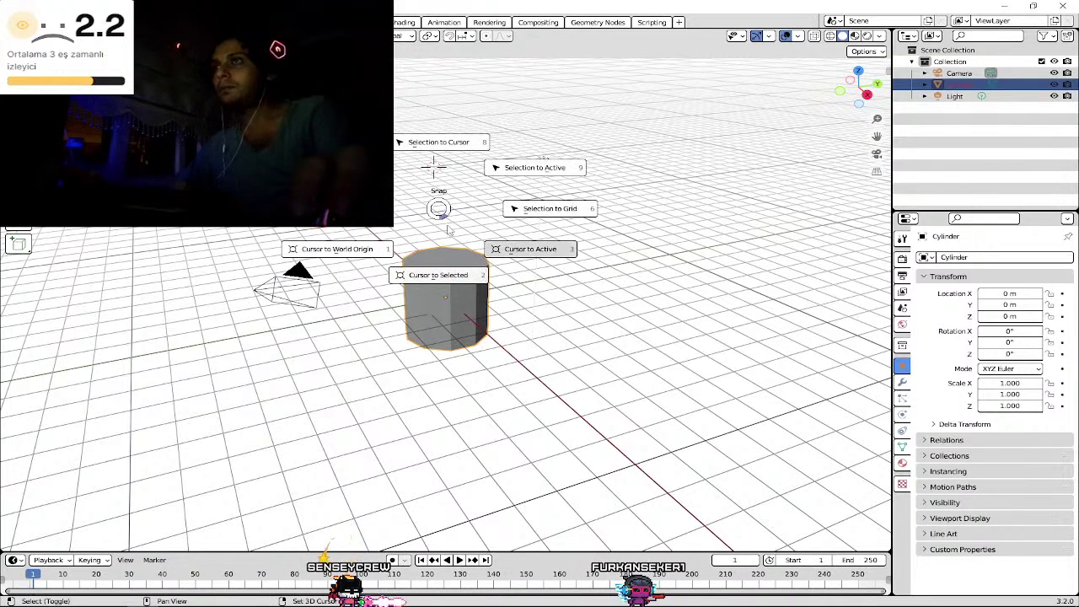
{"action": "left_click", "coordinate": [386, 256]}
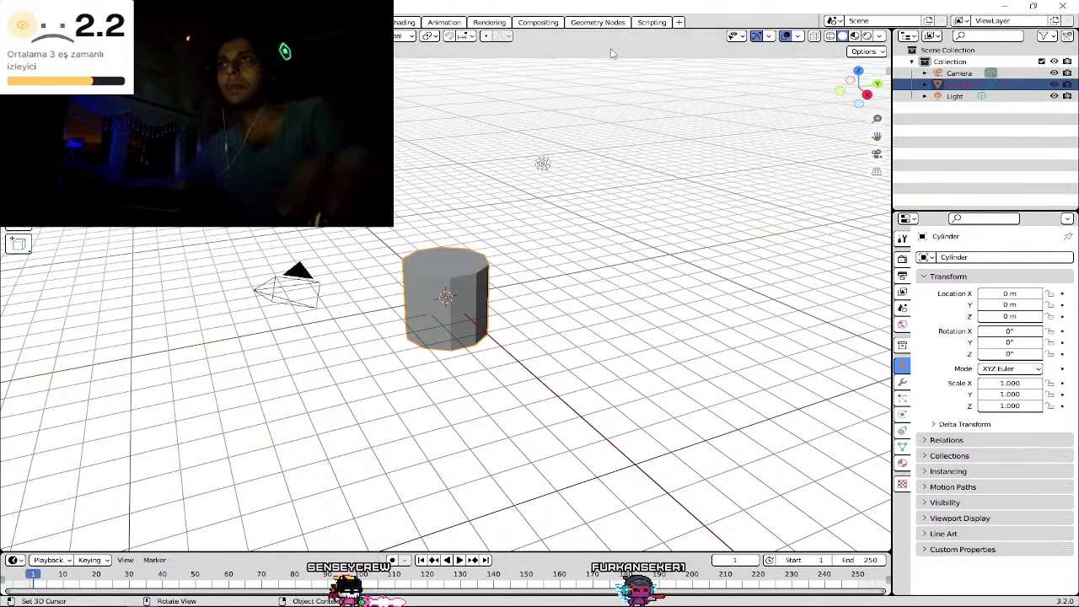
{"action": "key", "text": "s"}
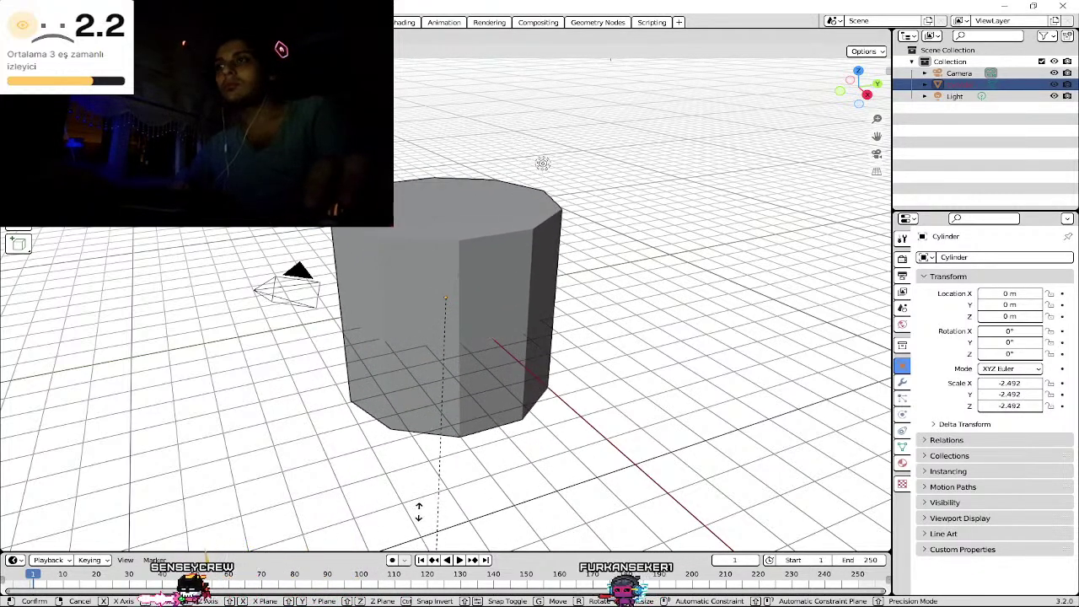
- Enlarge the cylinder about 2.5 times and tilt it, then clear its scale and rotation
{"action": "left_click", "coordinate": [542, 401]}
{"action": "key", "text": "alt+s"}
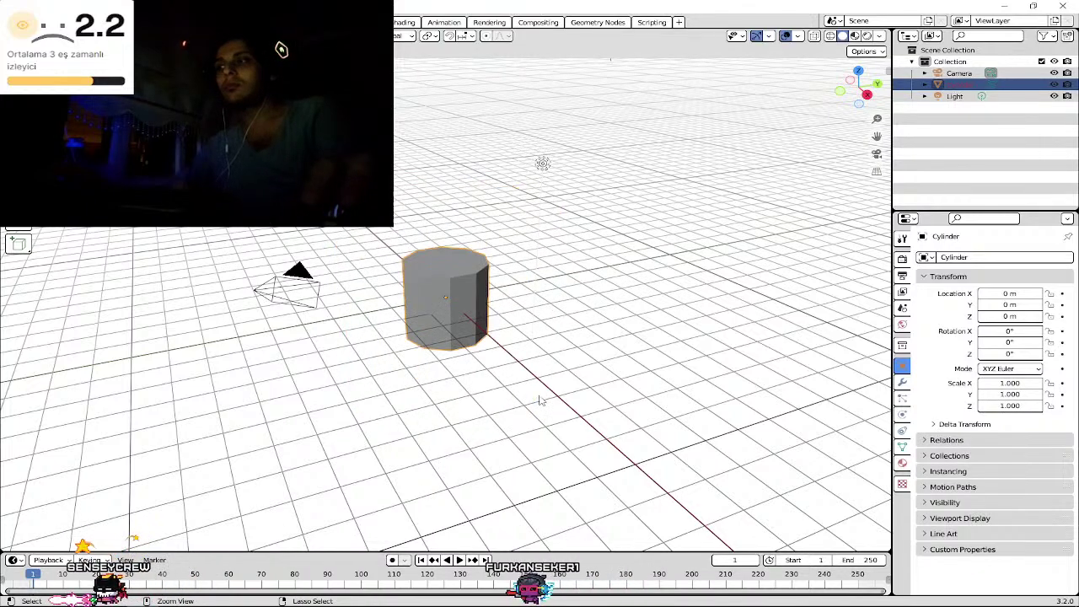
{"action": "key", "text": "r"}
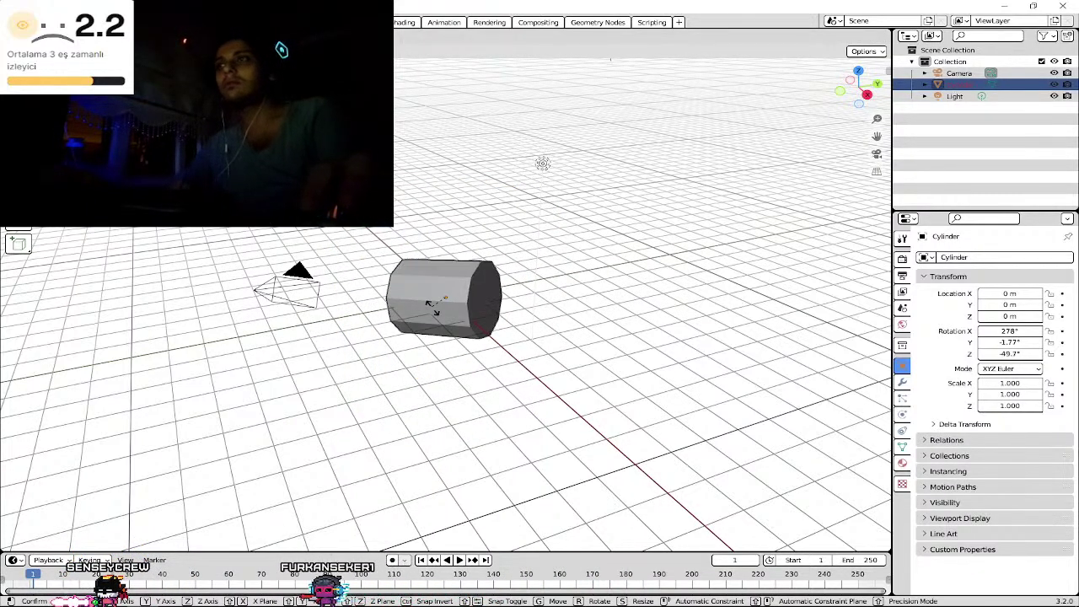
{"action": "left_click", "coordinate": [150, 559]}
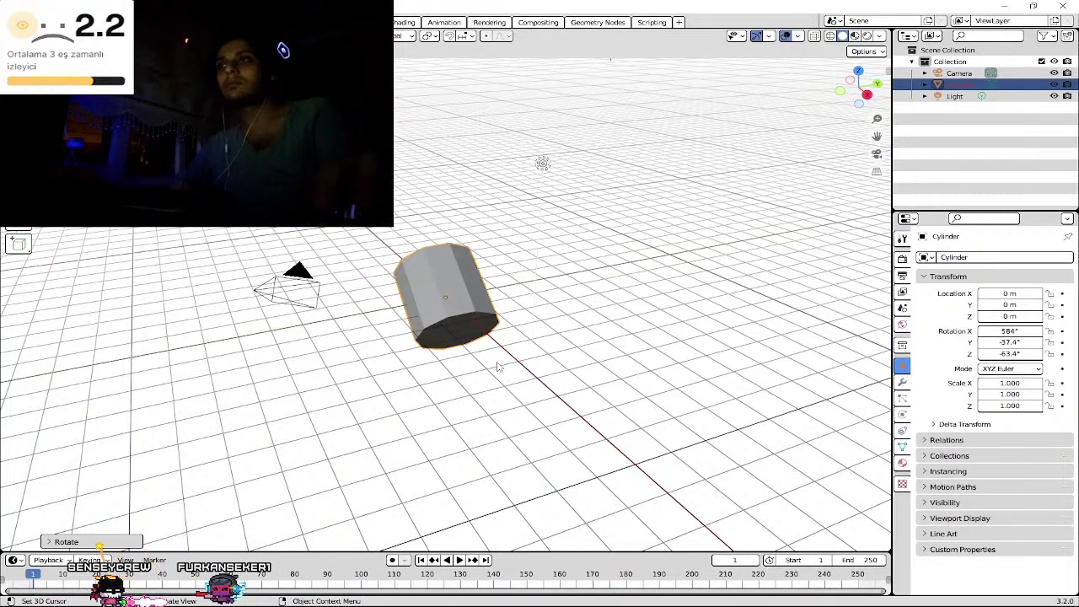
{"action": "key", "text": "alt+r"}
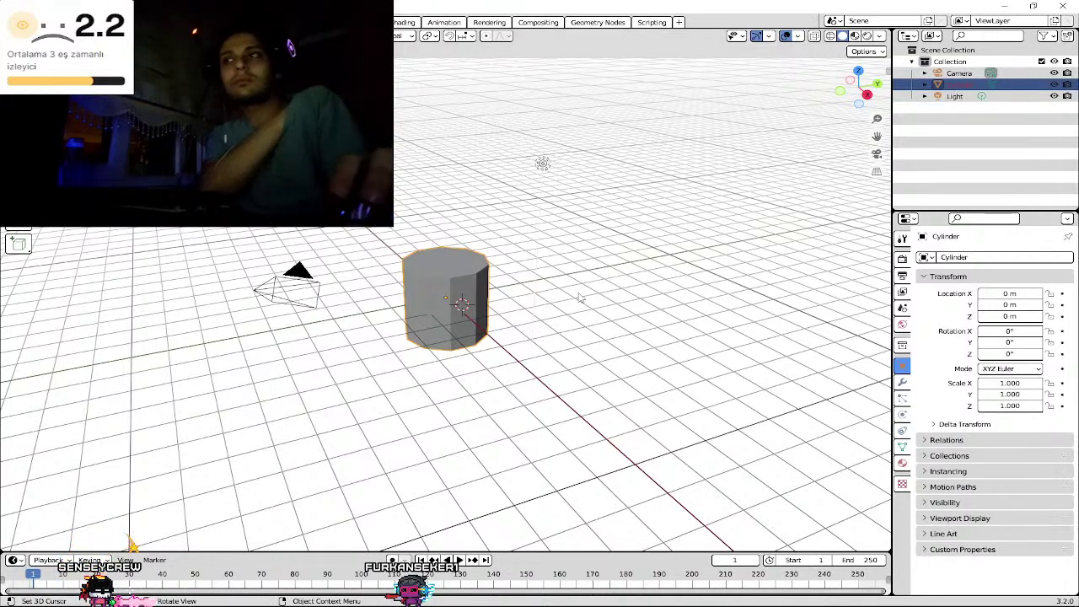
- Move the 3D cursor aside, then snap it back to the cylinder's origin
{"action": "left_click_drag", "start_coordinate": [432, 311], "coordinate": [436, 308]}
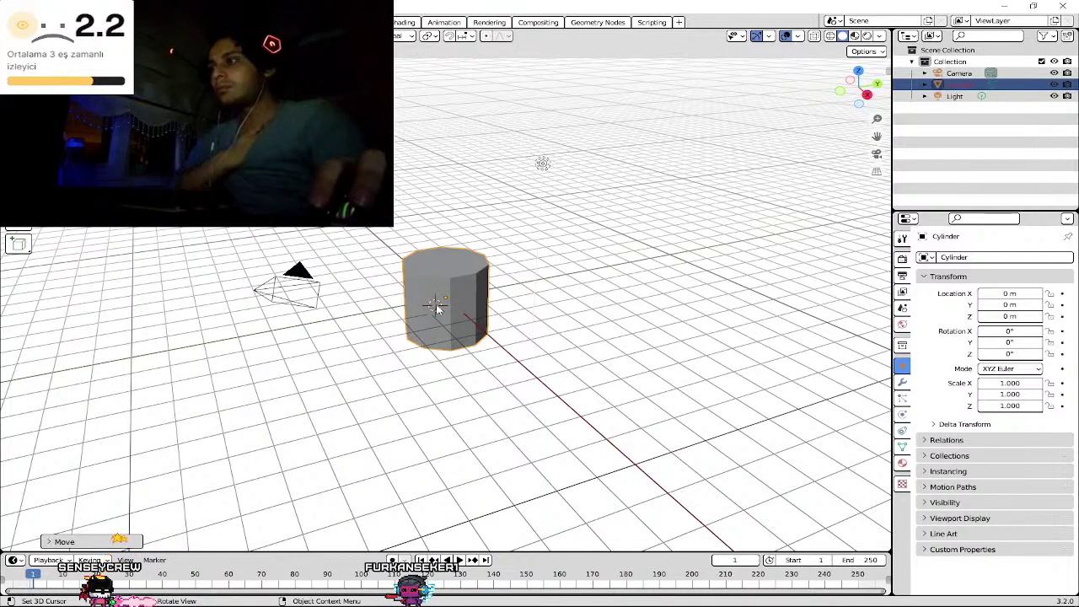
{"action": "left_click", "coordinate": [436, 308]}
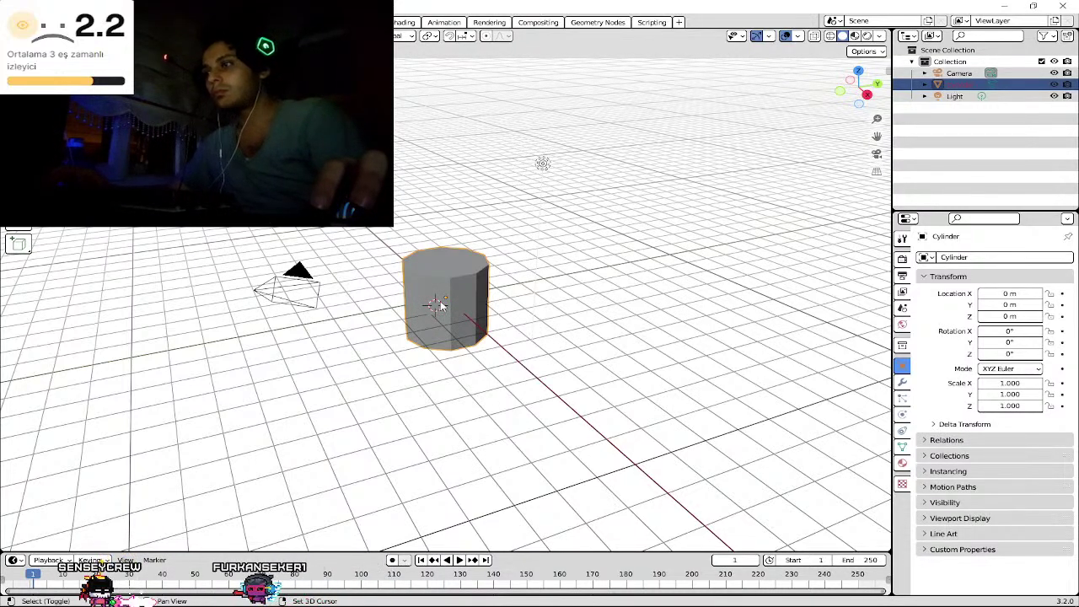
{"action": "key", "text": "shift+s"}
{"action": "left_click", "coordinate": [457, 305]}
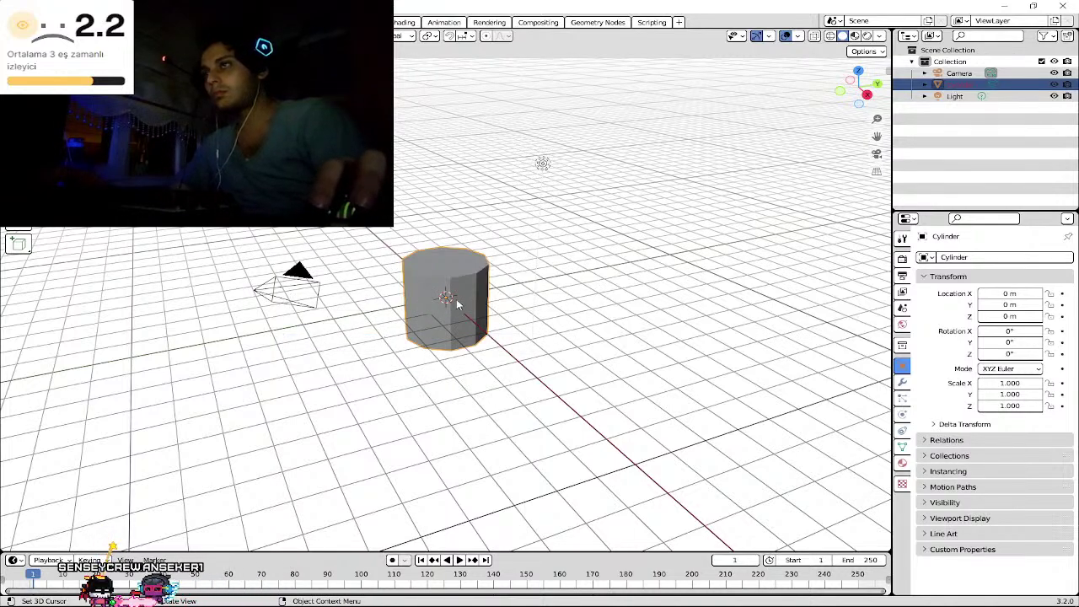
{"action": "key", "text": "a"}
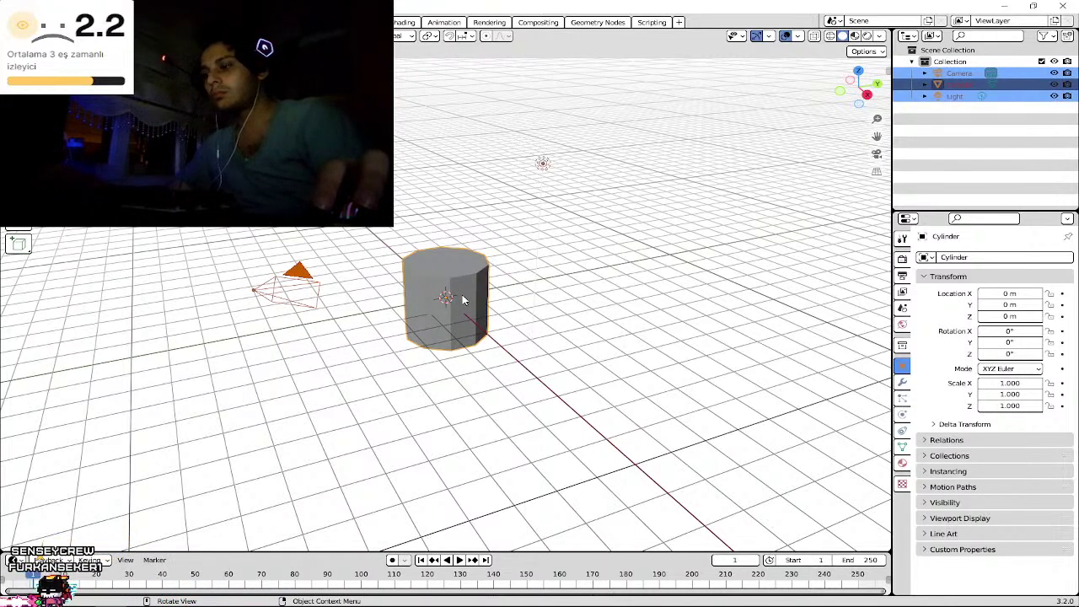
{"action": "key", "text": "h"}
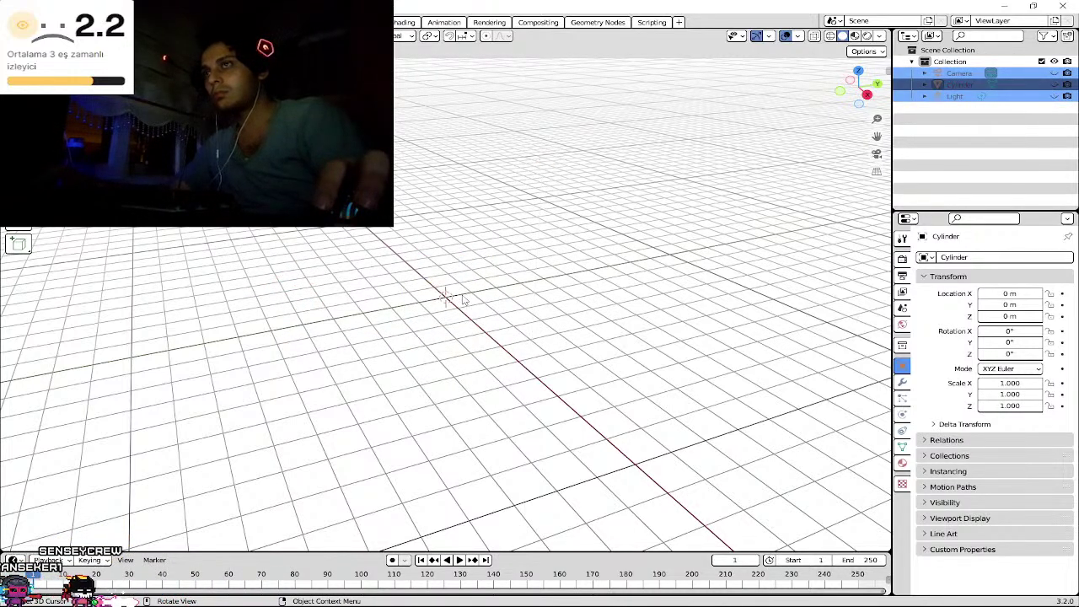
{"action": "key", "text": "alt+h"}
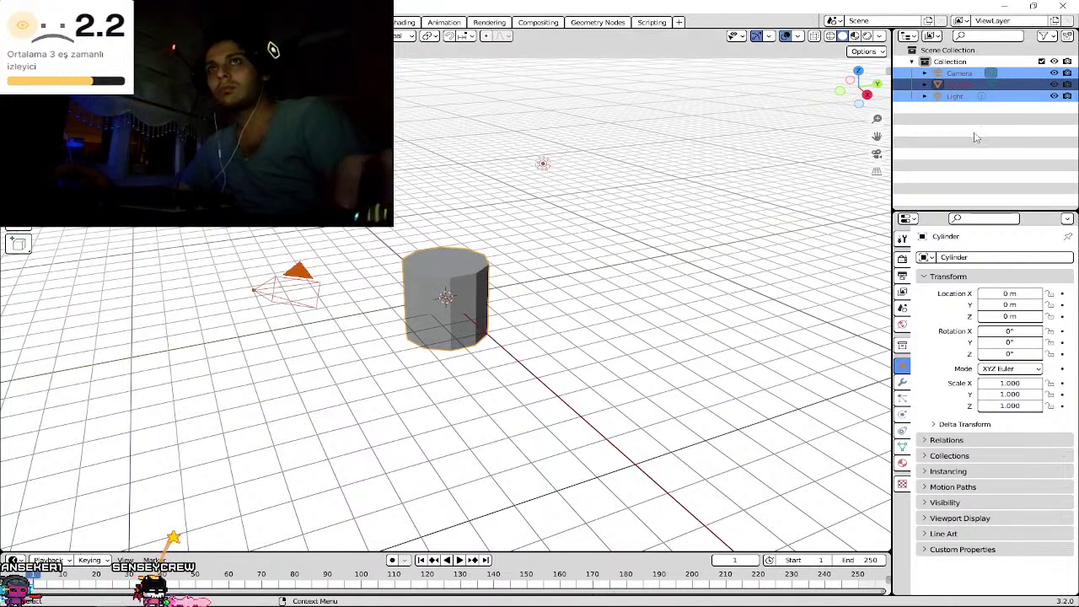
{"action": "left_click", "coordinate": [961, 84]}
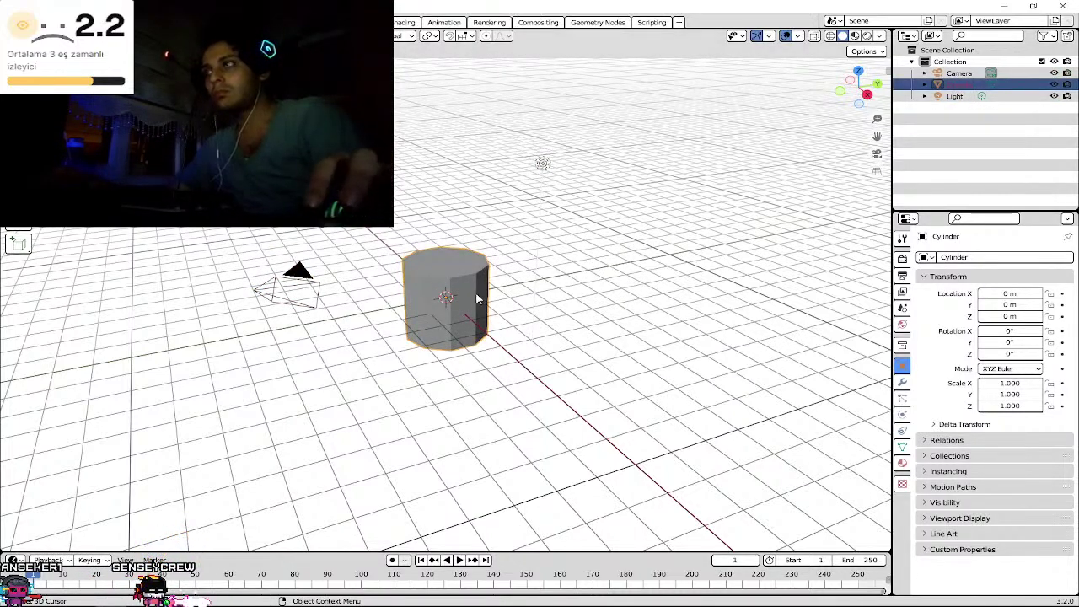
{"action": "key", "text": "r"}
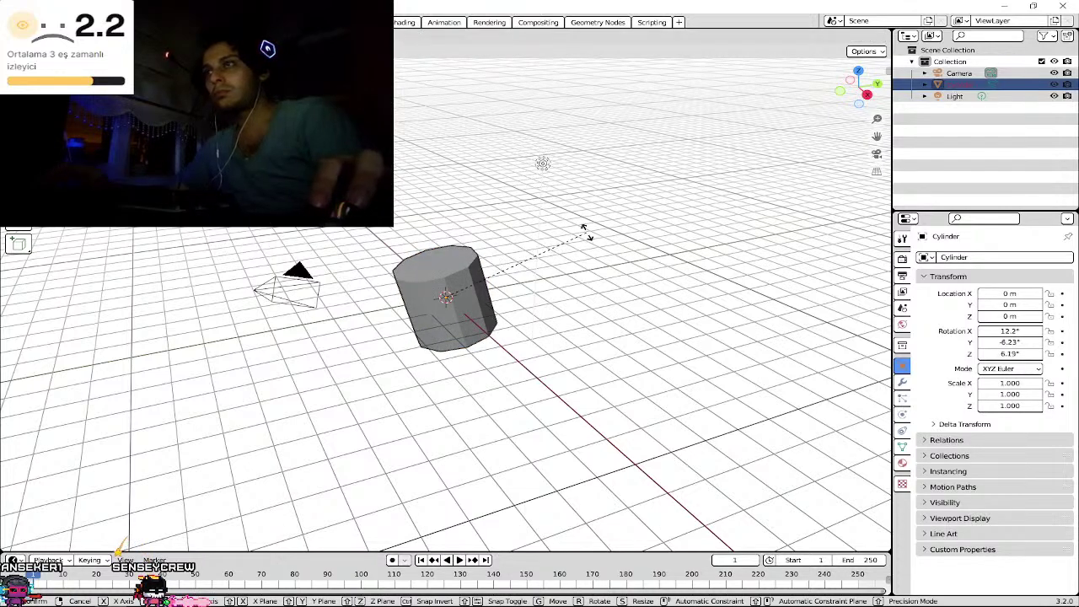
{"action": "key", "text": "Escape"}
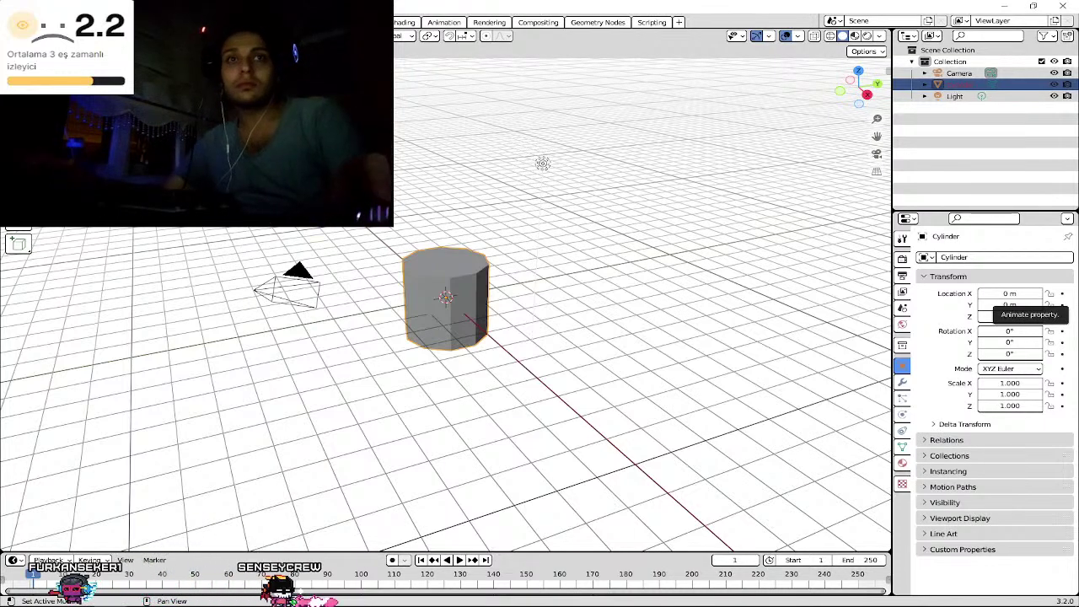
- Show the Scene properties and expand Units: Metric, scale 1.000000, meters and kilograms
{"action": "left_click", "coordinate": [903, 308]}
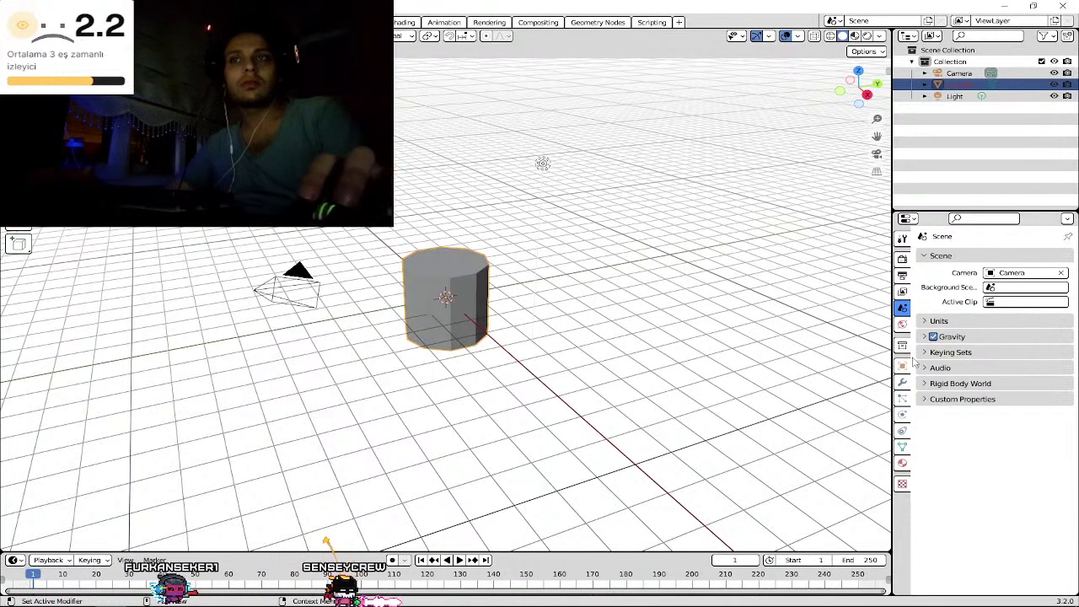
{"action": "left_click", "coordinate": [902, 366]}
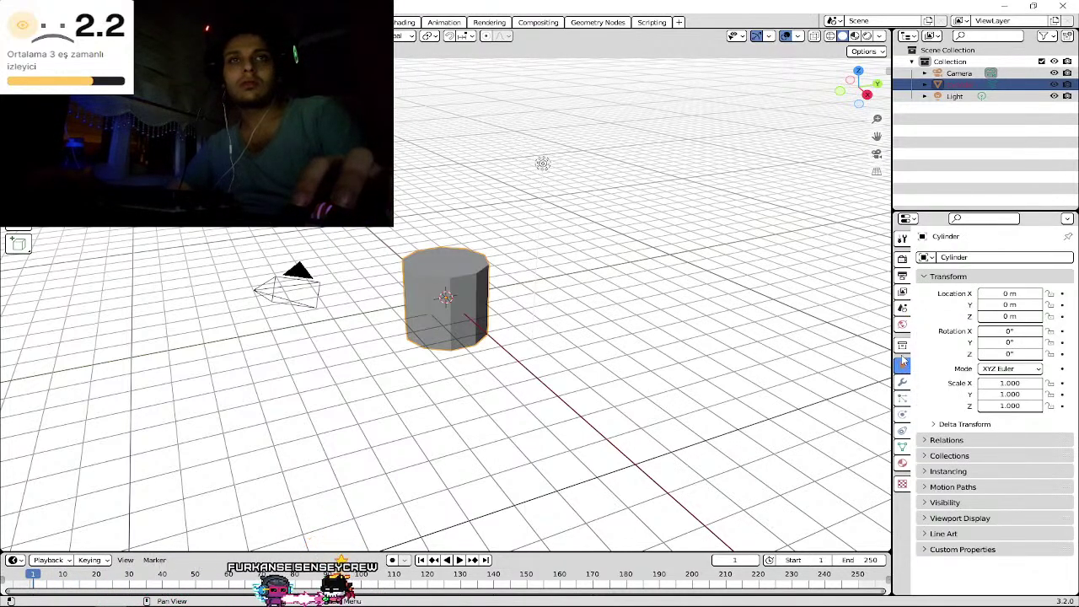
{"action": "left_click", "coordinate": [902, 307]}
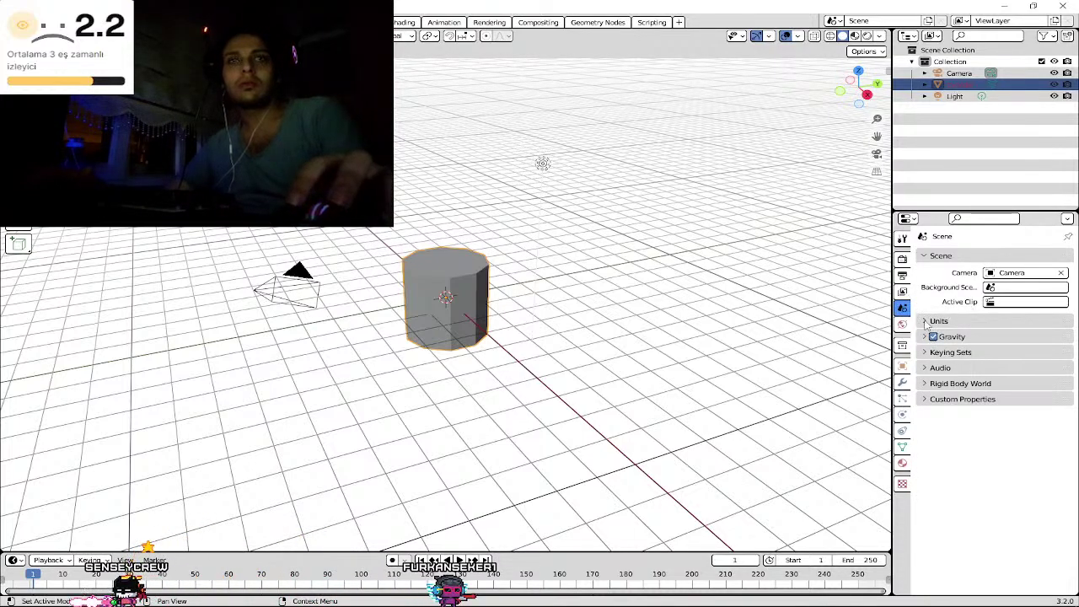
{"action": "left_click", "coordinate": [924, 321]}
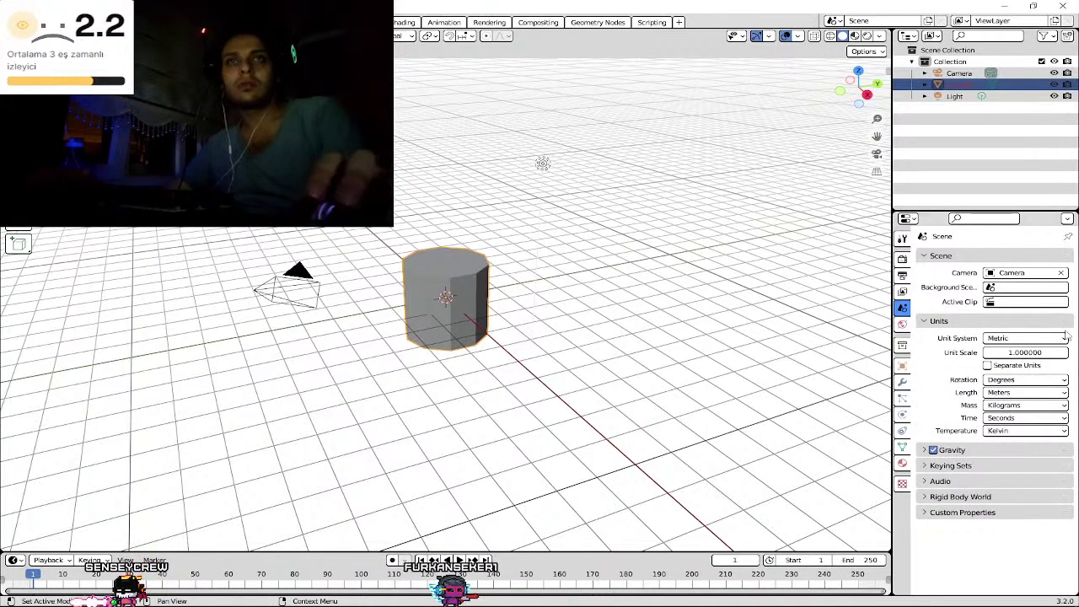
- Set the scene unit system to Imperial (feet, pounds) and add the Light to the selection
{"action": "left_click", "coordinate": [1026, 338]}
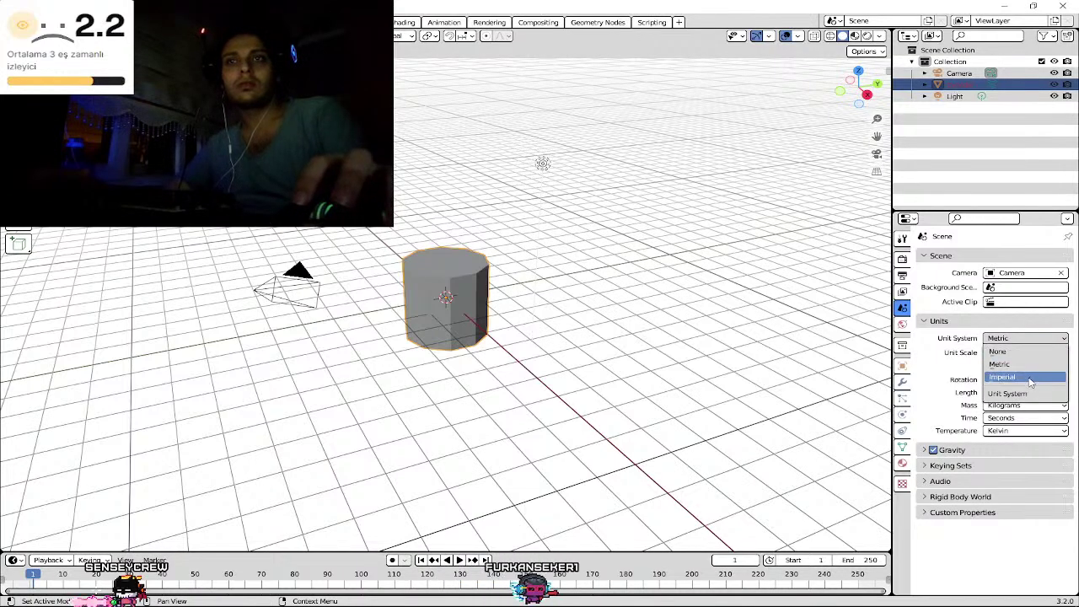
{"action": "left_click", "coordinate": [1033, 376]}
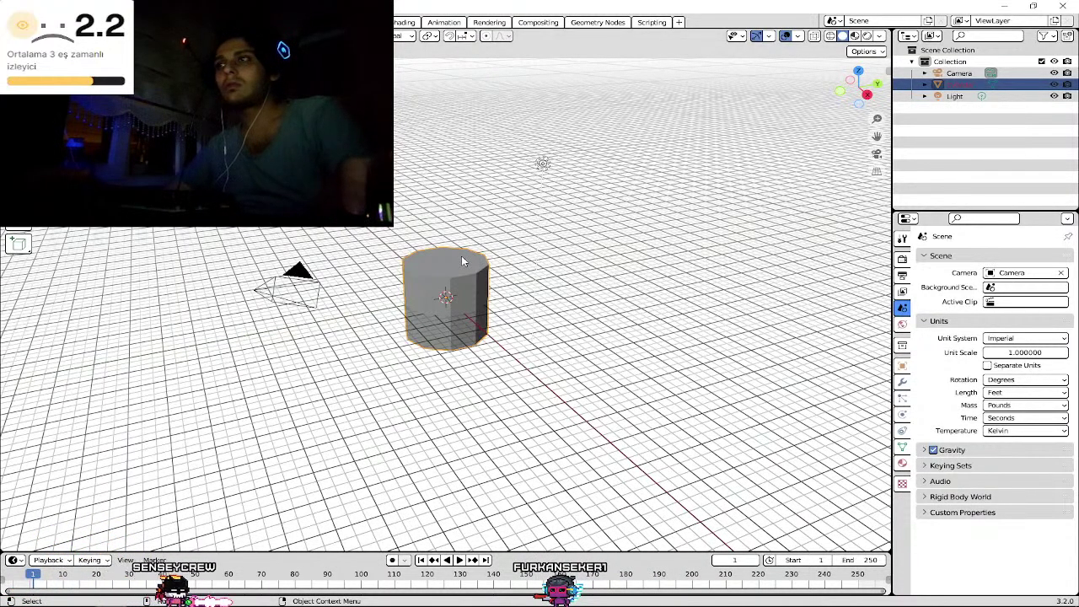
{"action": "left_click", "coordinate": [541, 163], "text": "shift"}
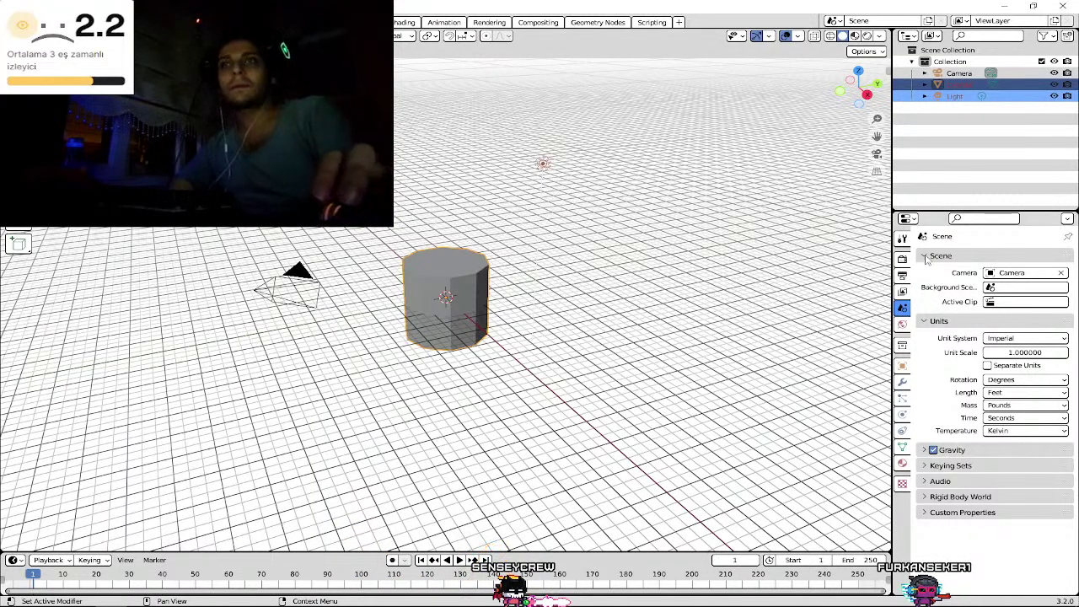
- Switch the viewport to orthographic projection and put the cylinder into Edit Mode
{"action": "left_click", "coordinate": [879, 172]}
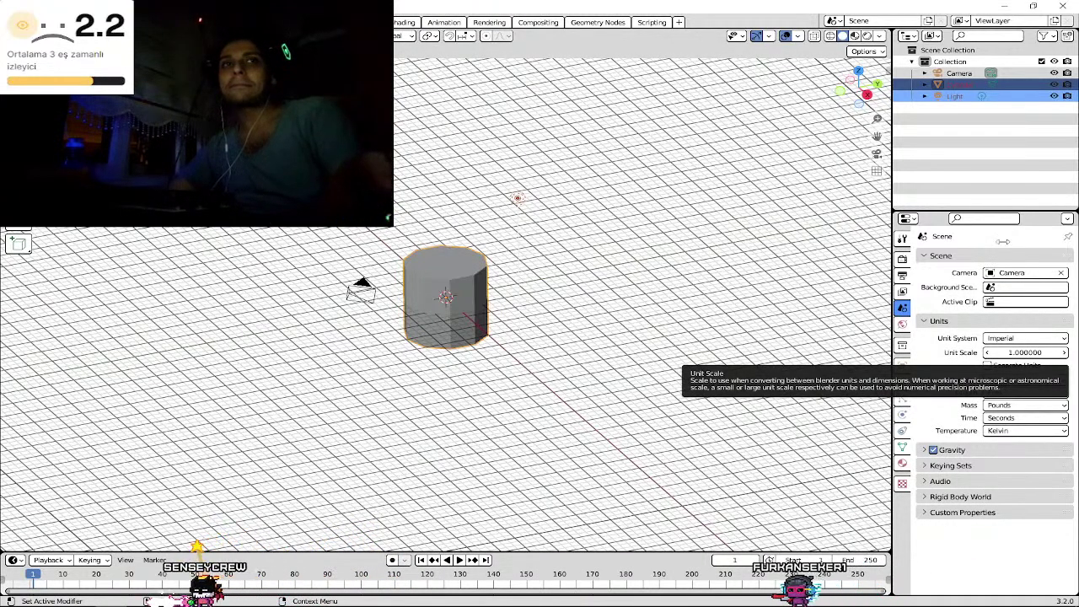
{"action": "left_click", "coordinate": [117, 35]}
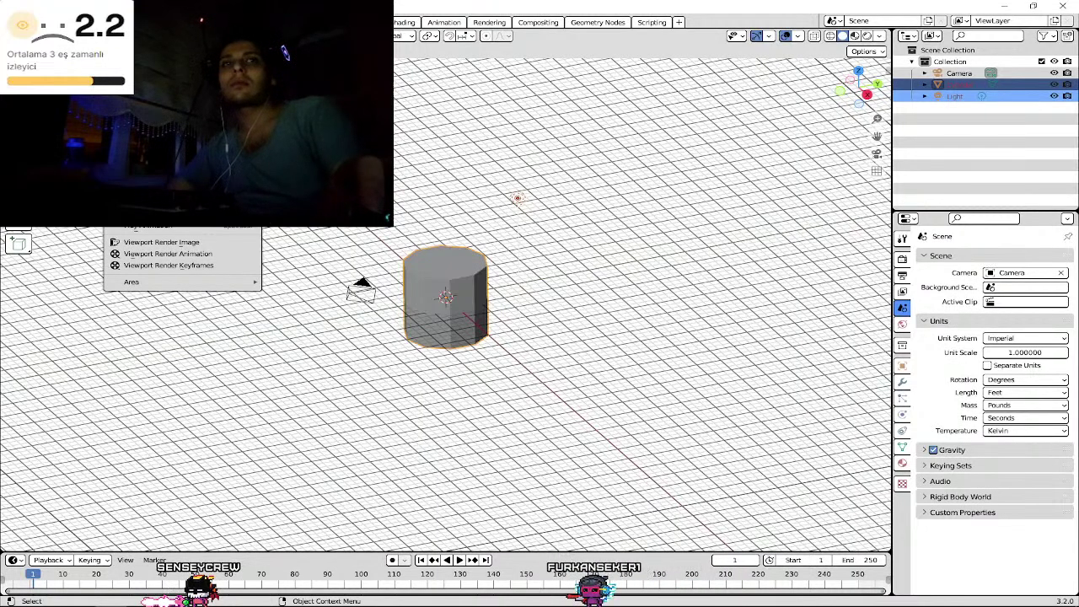
{"action": "key", "text": "Escape"}
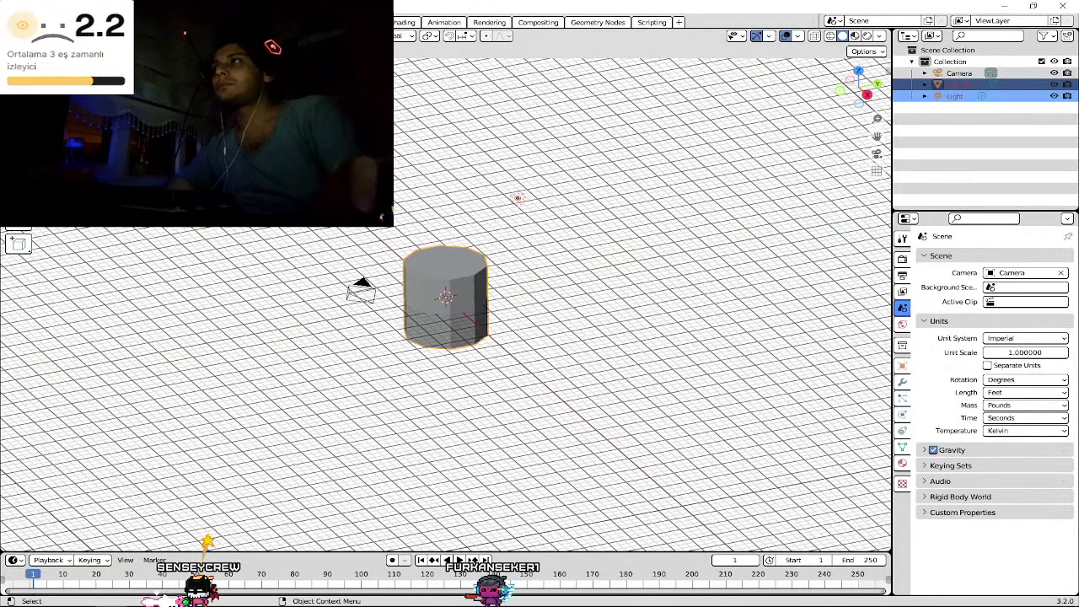
{"action": "key", "text": "Tab"}
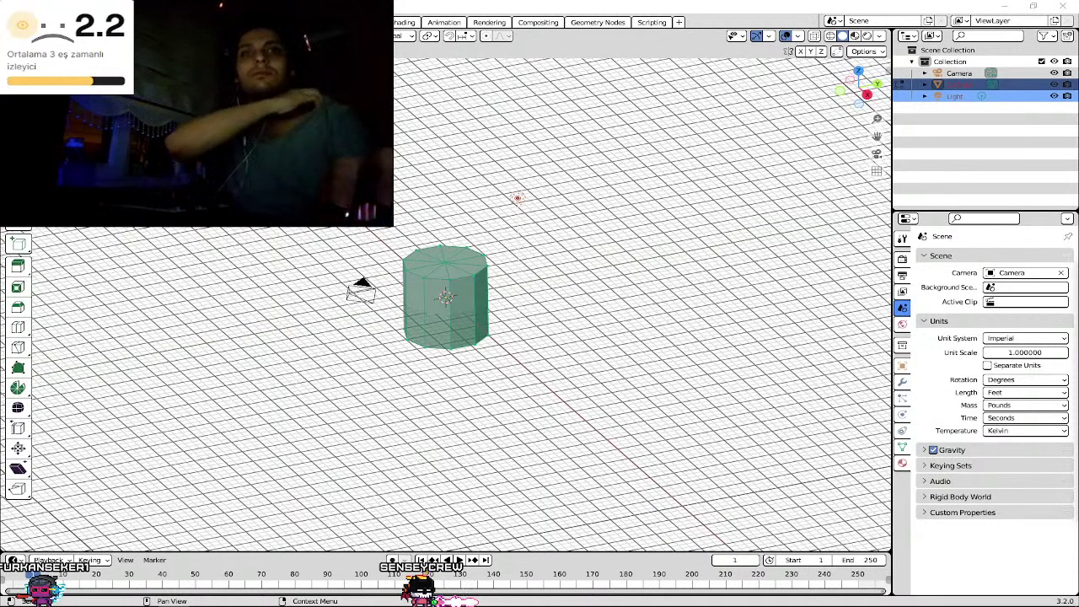
{"action": "mouse_move", "coordinate": [968, 603]}
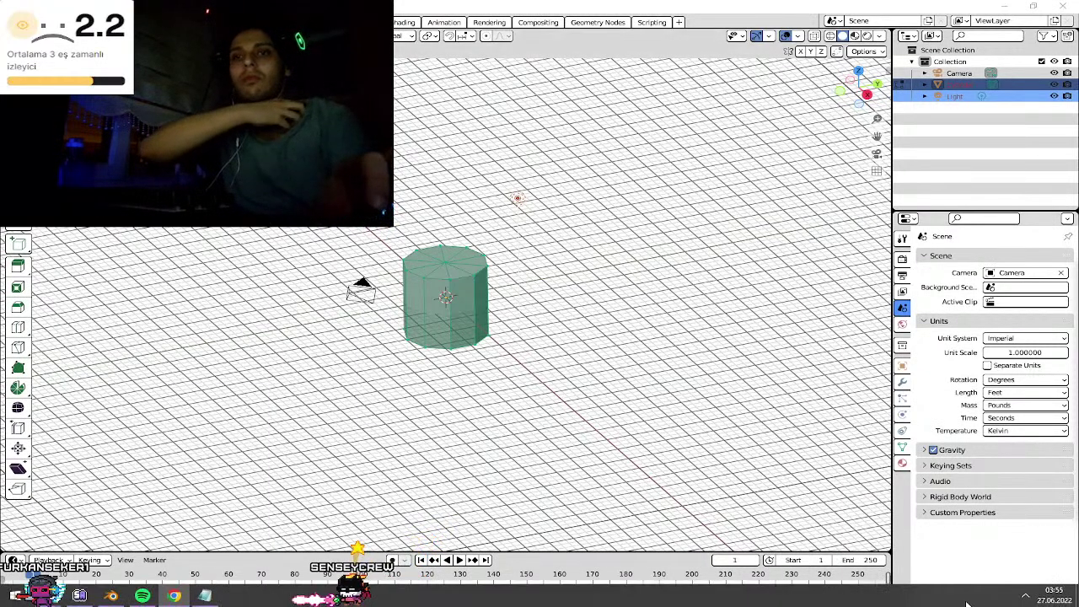
{"action": "left_click", "coordinate": [1025, 596]}
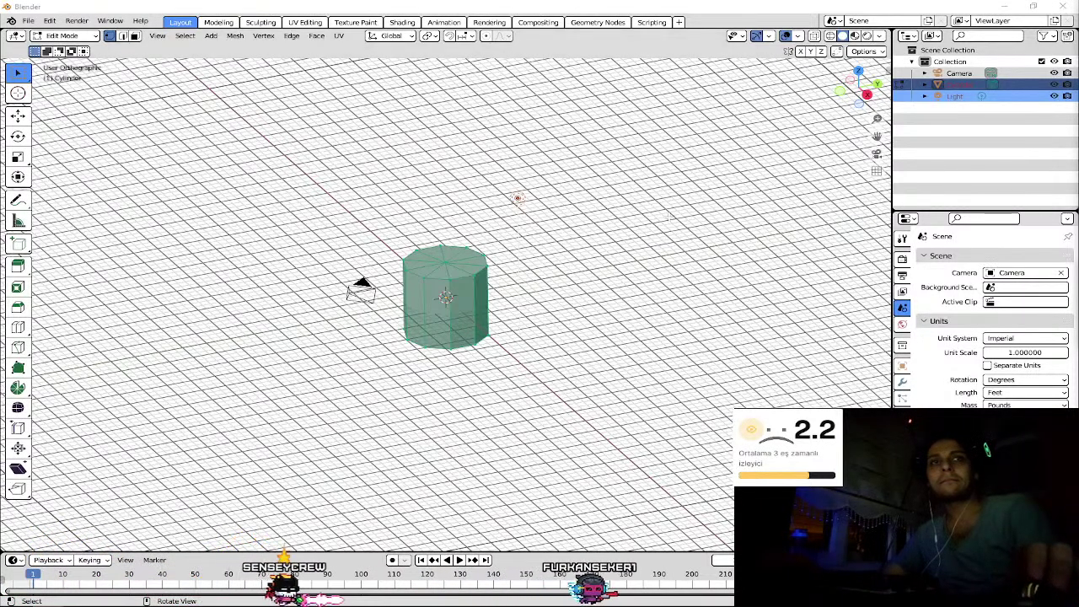
- Zoom in, select a top-rim vertex, and toggle selection of the whole cylinder mesh
{"action": "scroll", "coordinate": [438, 236], "scroll_direction": "up", "scroll_amount": 4}
{"action": "scroll", "coordinate": [463, 219], "scroll_direction": "up", "scroll_amount": 4}
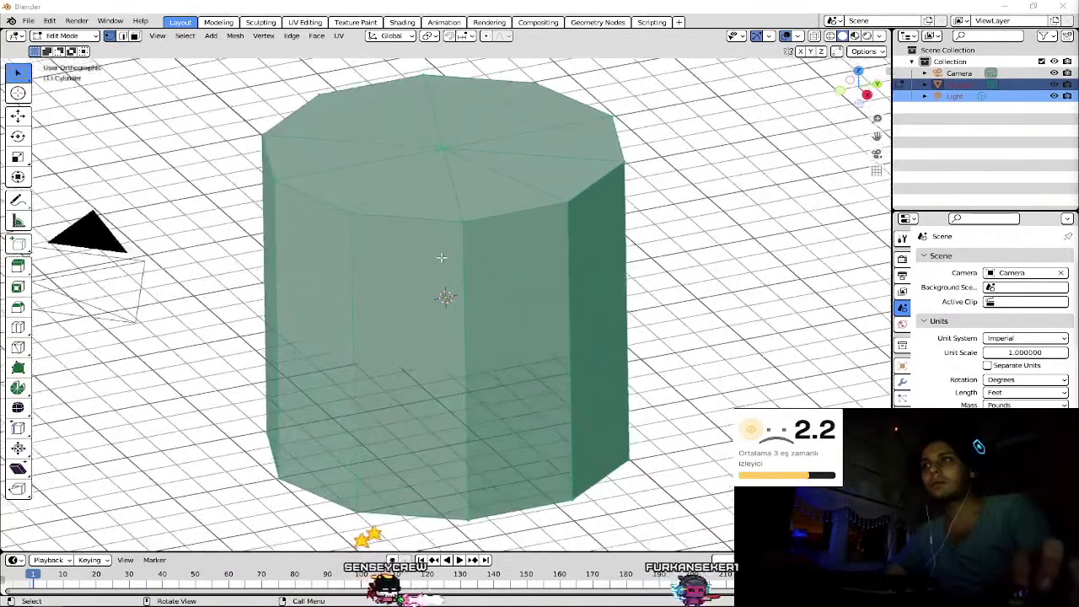
{"action": "left_click", "coordinate": [463, 220]}
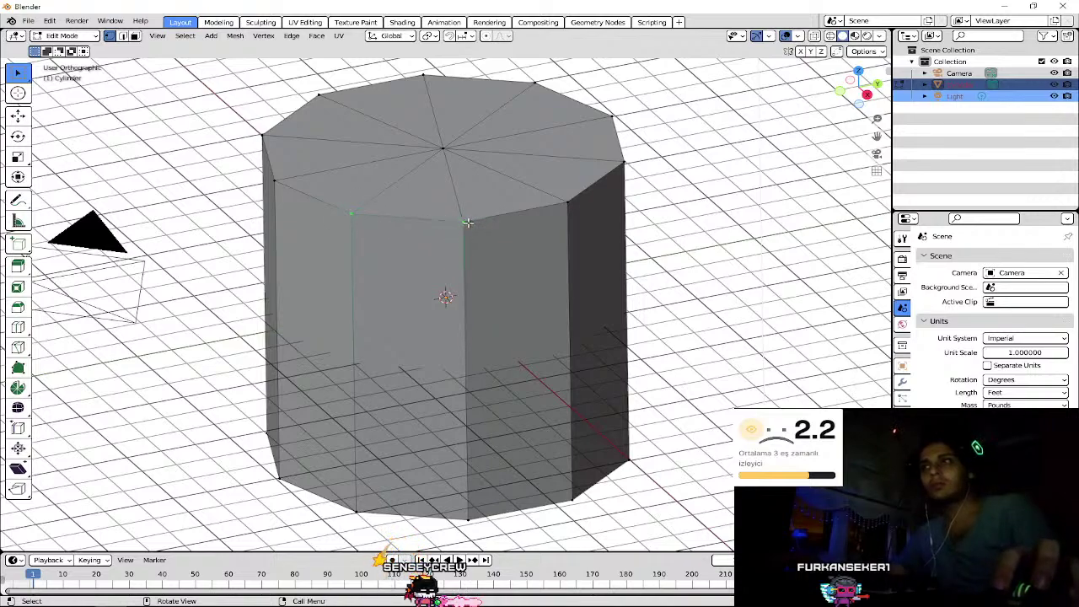
{"action": "key", "text": "a"}
{"action": "key", "text": "alt+a"}
{"action": "key", "text": "a"}
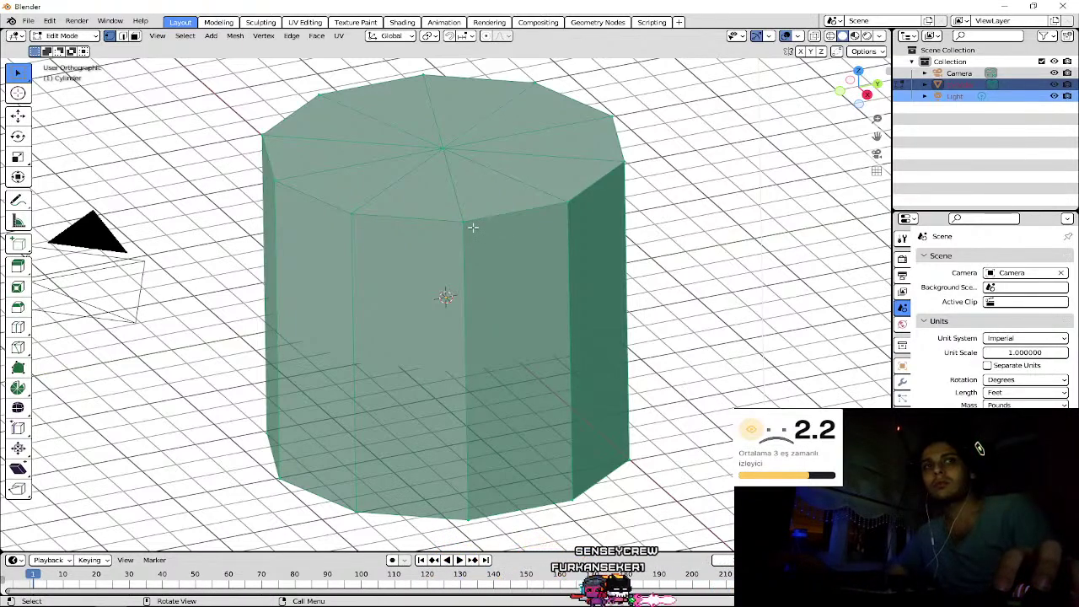
{"action": "key", "text": "shift+a"}
{"action": "key", "text": "Escape"}
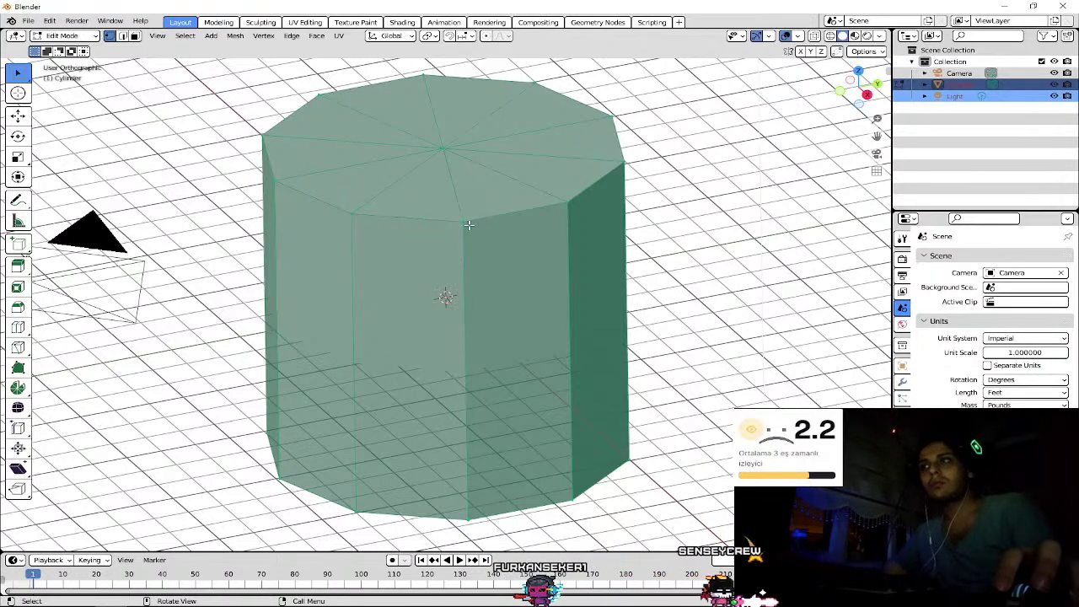
- Reselect the whole cylinder mesh and start a loop cut with Ctrl+R
{"action": "left_click", "coordinate": [462, 223]}
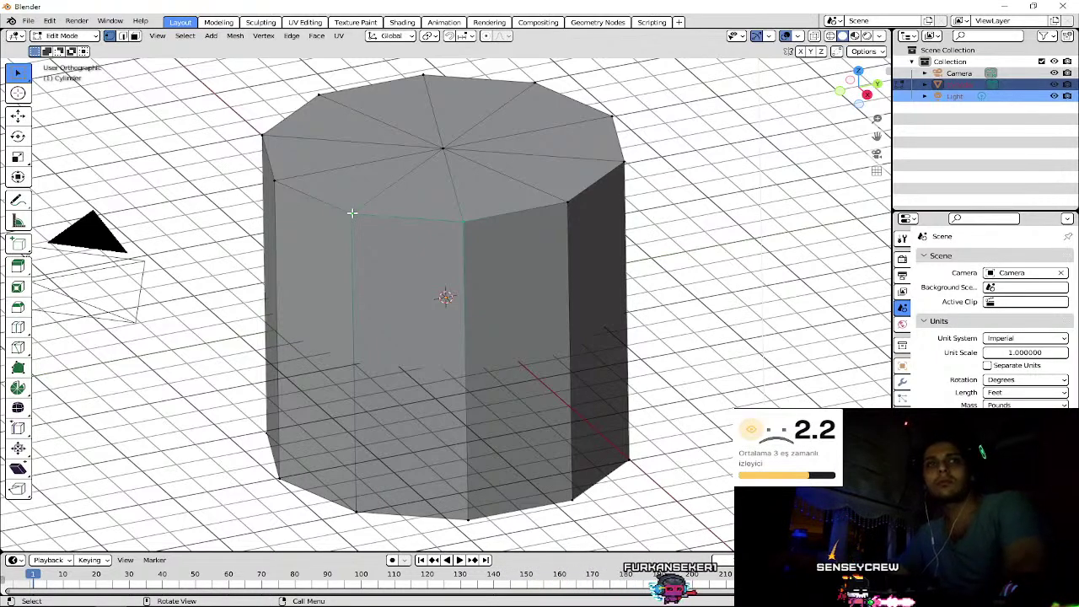
{"action": "key", "text": "a"}
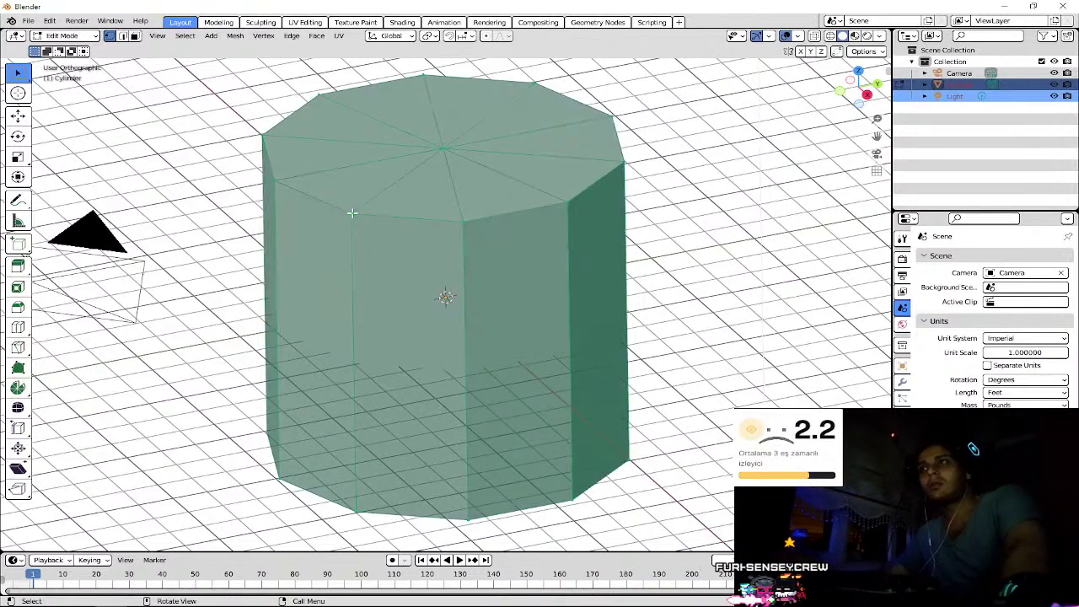
{"action": "key", "text": "alt+a"}
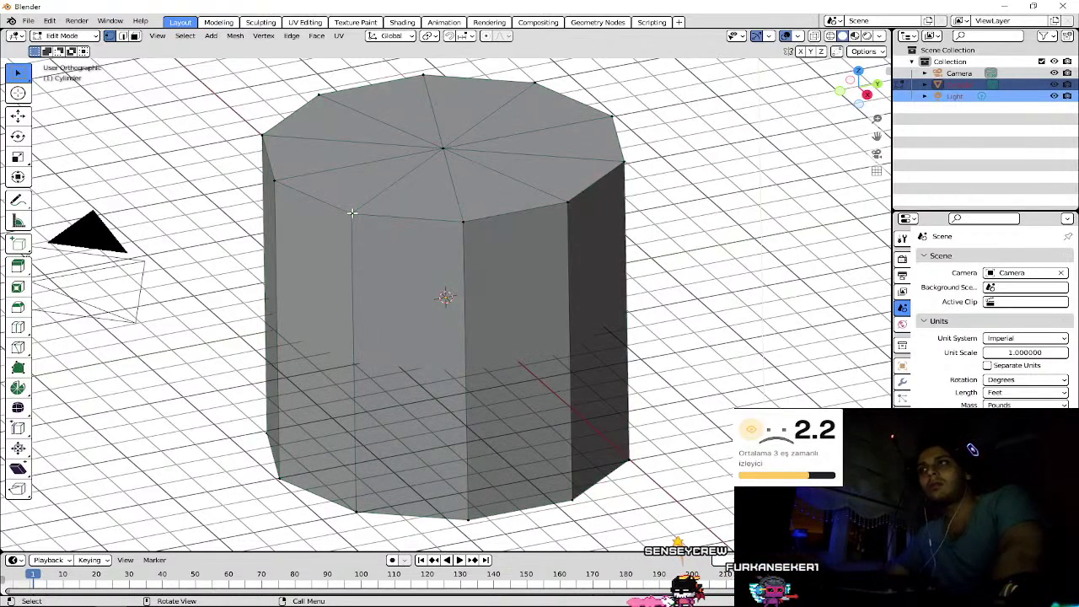
{"action": "key", "text": "a"}
{"action": "key", "text": "alt+a"}
{"action": "key", "text": "a"}
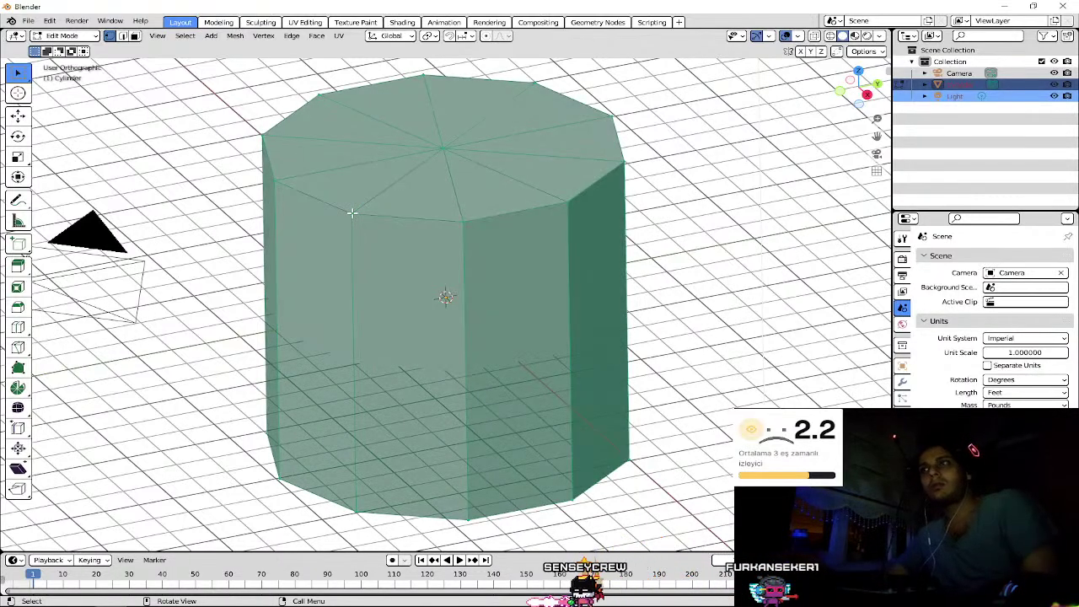
{"action": "key", "text": "alt+a"}
{"action": "key", "text": "a"}
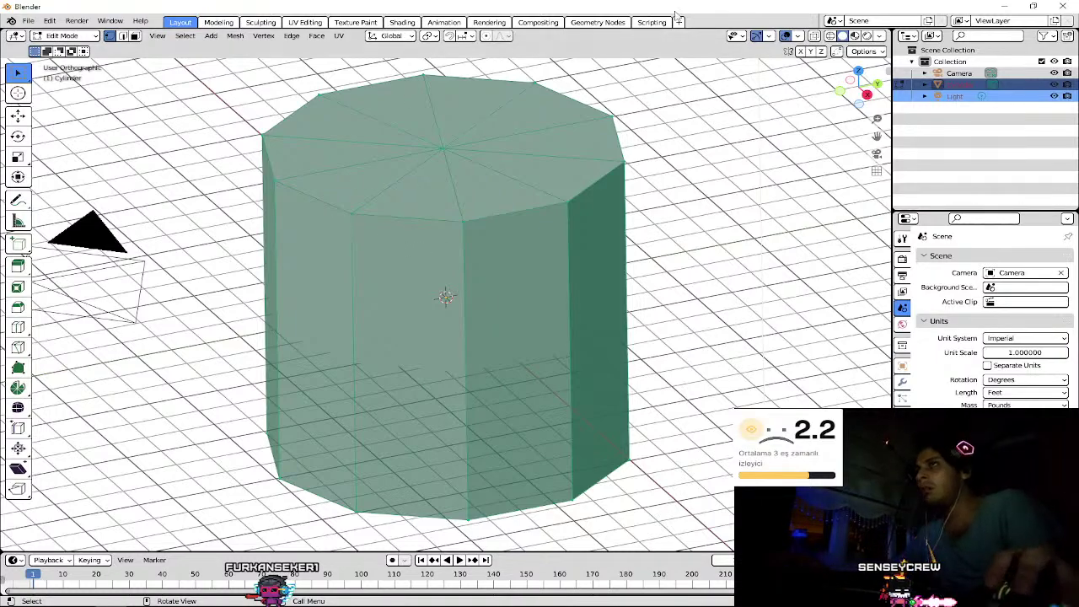
{"action": "key", "text": "ctrl+r"}
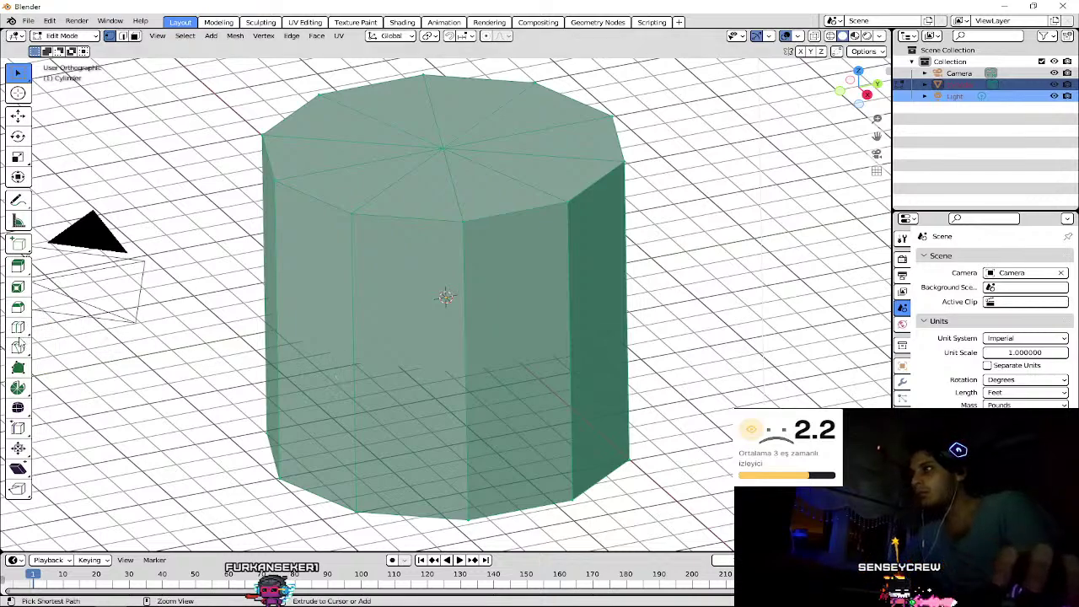
{"action": "key", "text": "ctrl+r"}
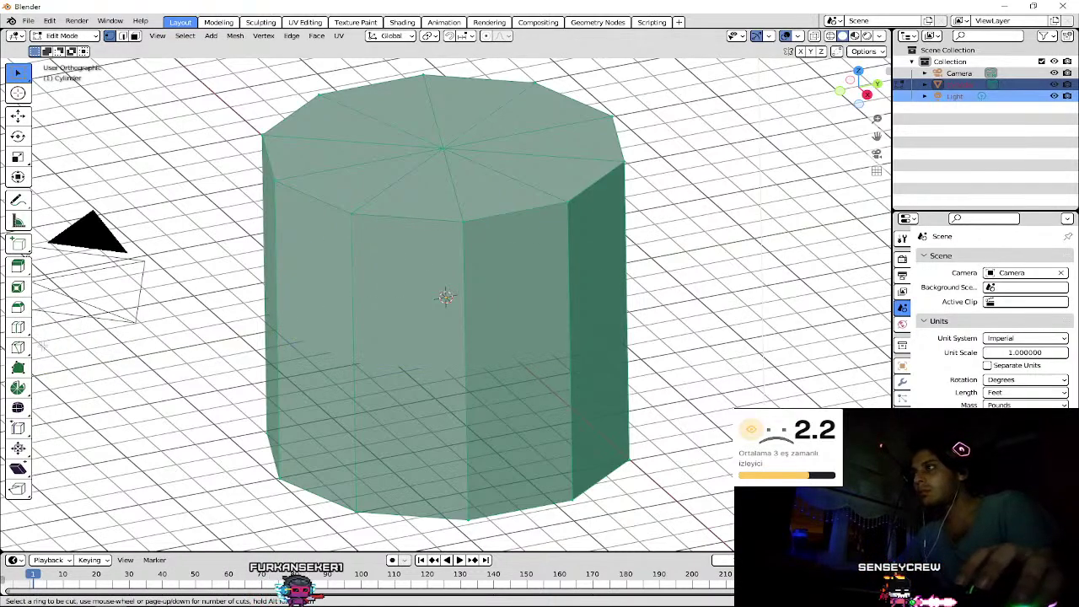
- Use the Loop Cut tool to add an edge loop around the cylinder's middle and slide it
{"action": "left_click", "coordinate": [18, 327]}
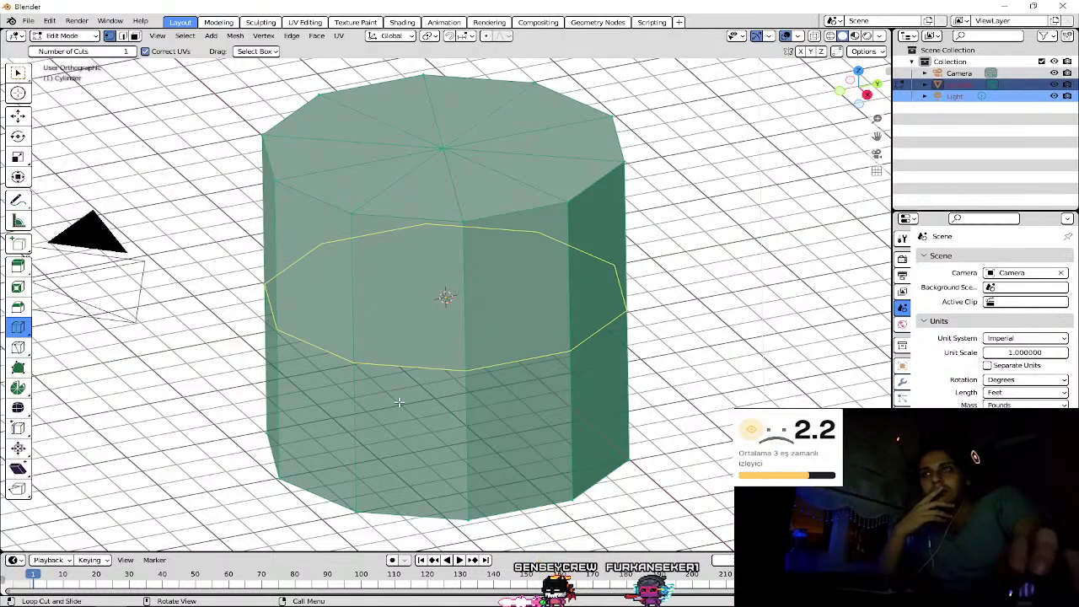
{"action": "scroll", "coordinate": [501, 334], "scroll_direction": "up", "scroll_amount": 1}
{"action": "scroll", "coordinate": [501, 334], "scroll_direction": "up", "scroll_amount": 2}
{"action": "scroll", "coordinate": [499, 337], "scroll_direction": "down", "scroll_amount": 4}
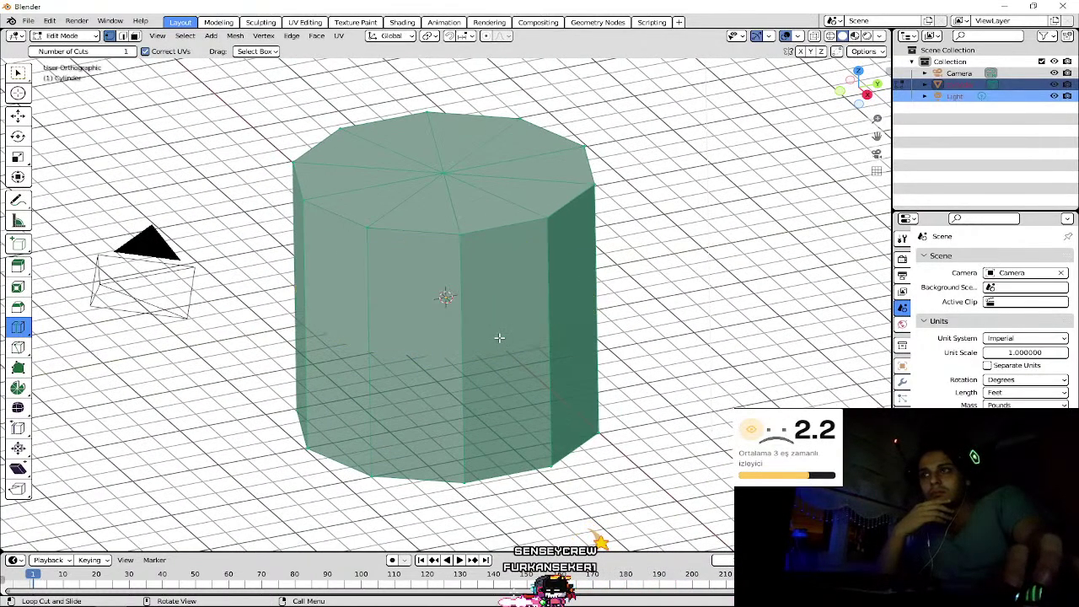
{"action": "left_click", "coordinate": [481, 341]}
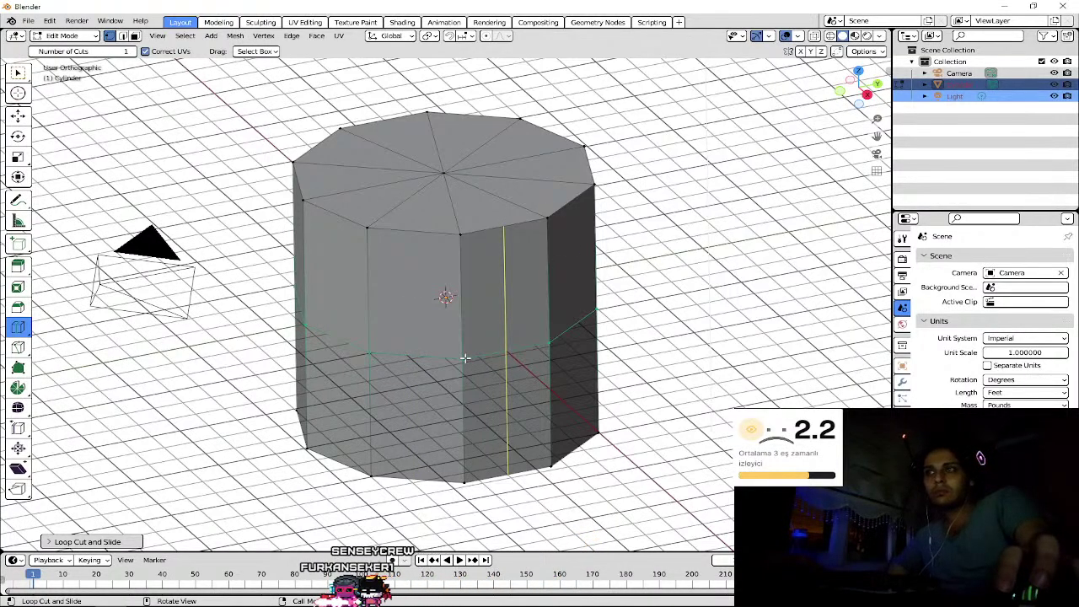
{"action": "mouse_move", "coordinate": [465, 358]}
{"action": "left_mouse_down"}
{"action": "mouse_move", "coordinate": [354, 337]}
{"action": "mouse_move", "coordinate": [476, 337]}
{"action": "left_mouse_up"}
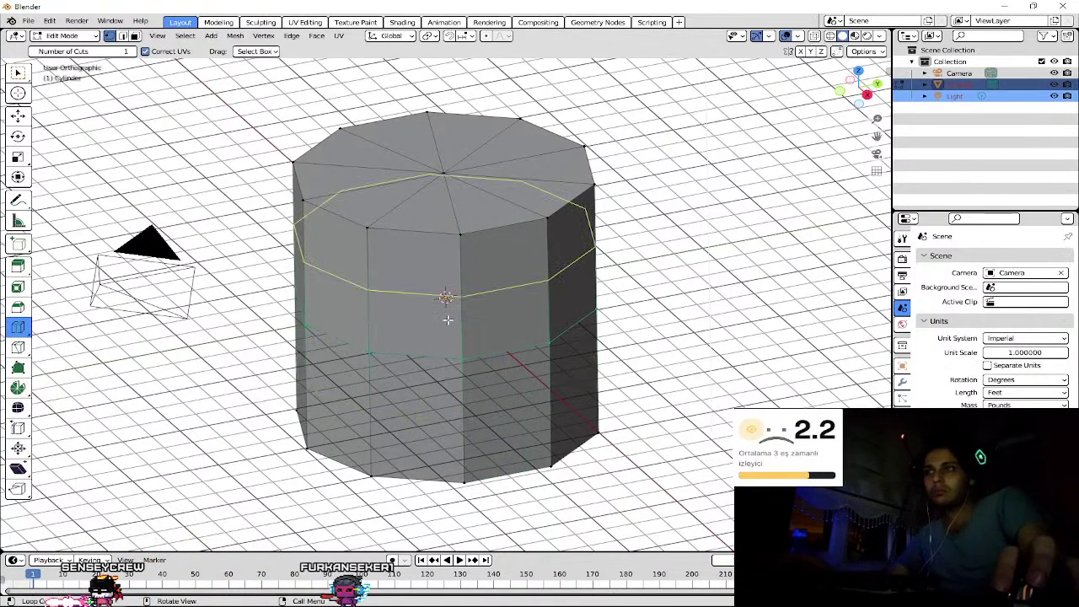
- Deselect everything, cut another loop around the middle, then select all geometry
{"action": "key", "text": "ctrl+l"}
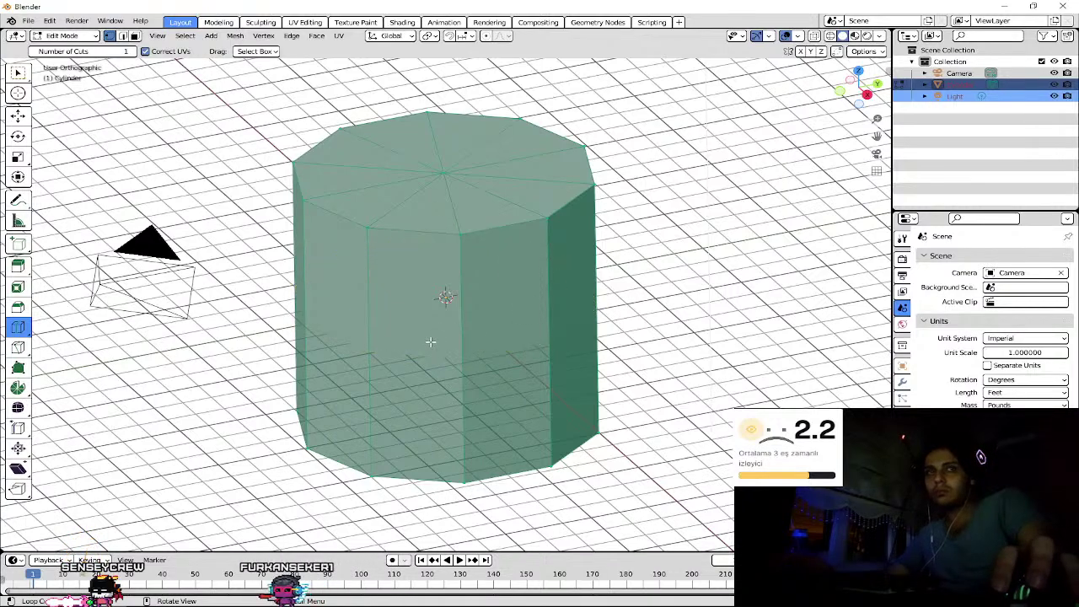
{"action": "key", "text": "s"}
{"action": "key", "text": "Escape"}
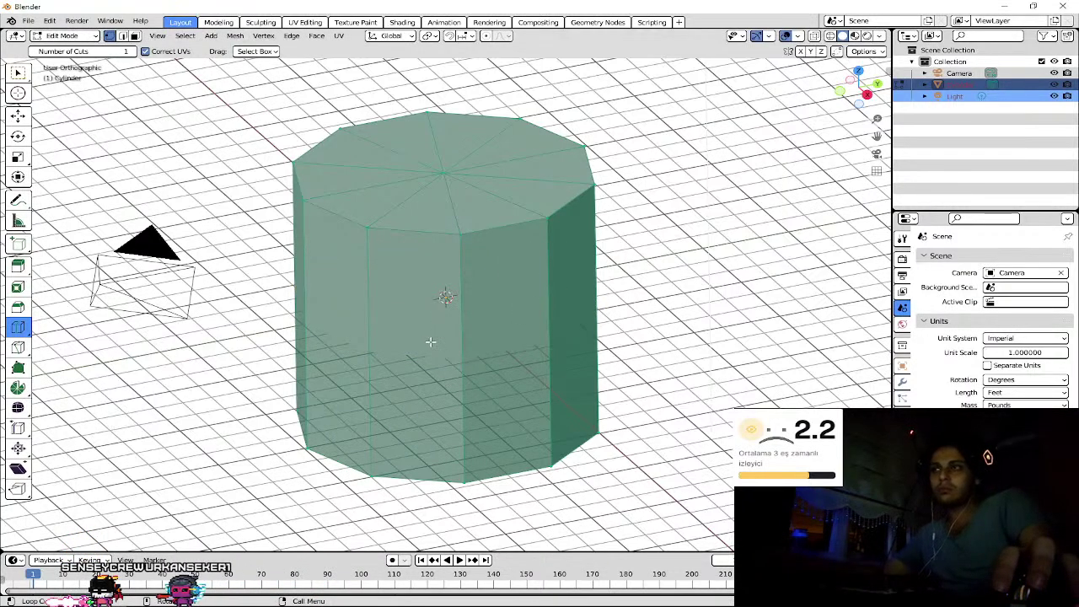
{"action": "key", "text": "alt+a"}
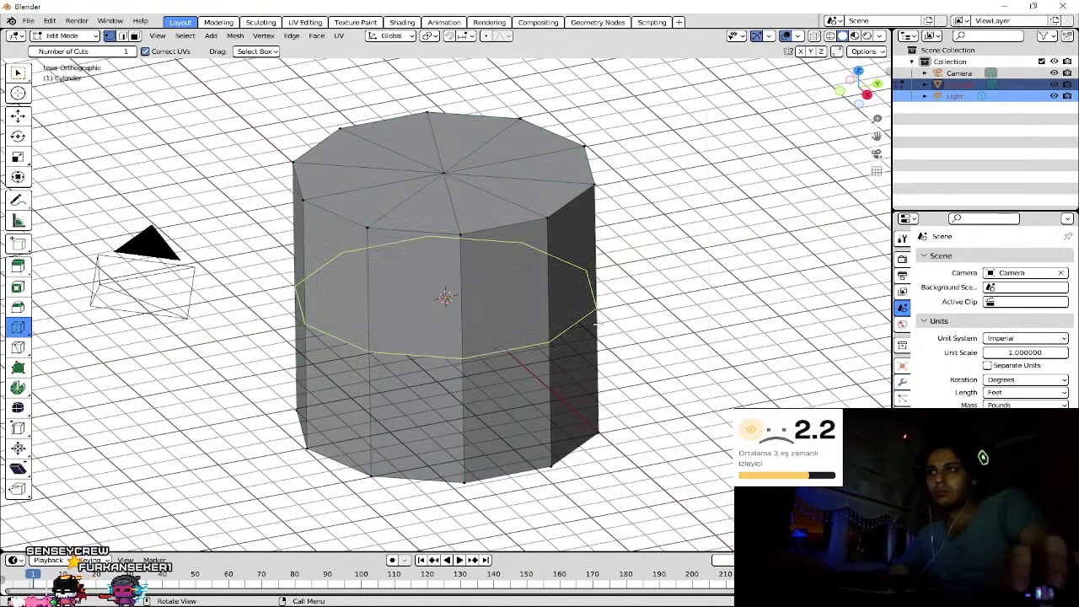
{"action": "left_click", "coordinate": [451, 345]}
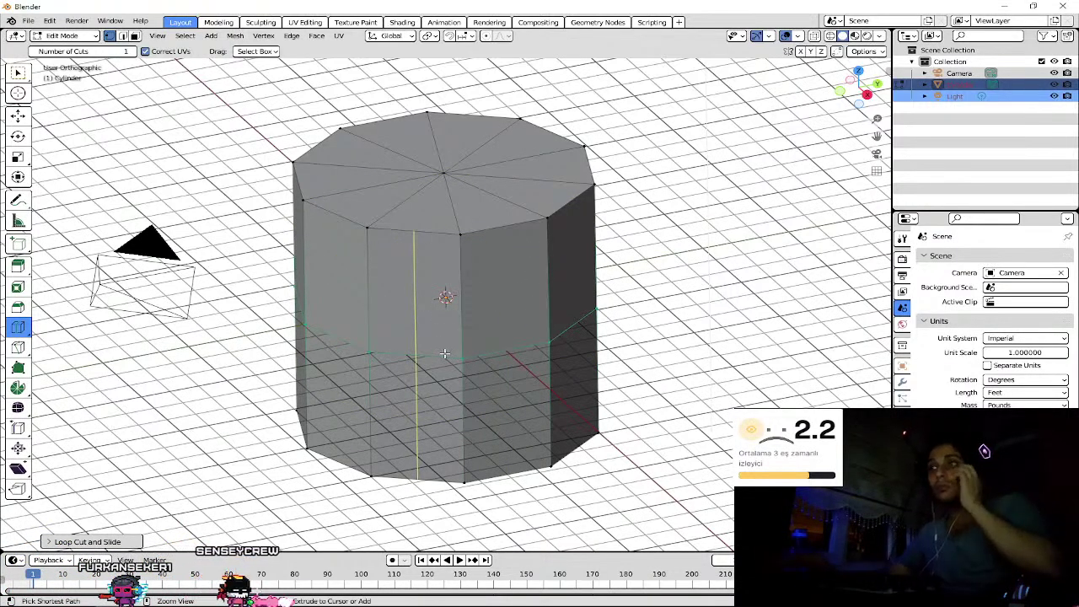
{"action": "key", "text": "a"}
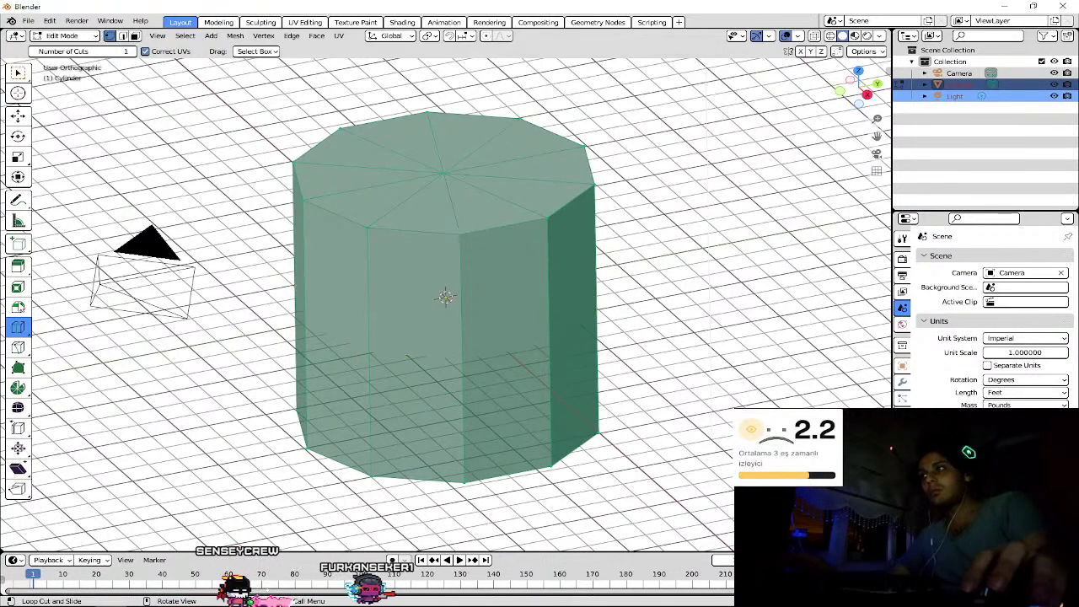
- Switch to Bevel and back to Loop Cut, cut an edge loop, and select all
{"action": "key", "text": "shift+space"}
{"action": "key", "text": "b"}
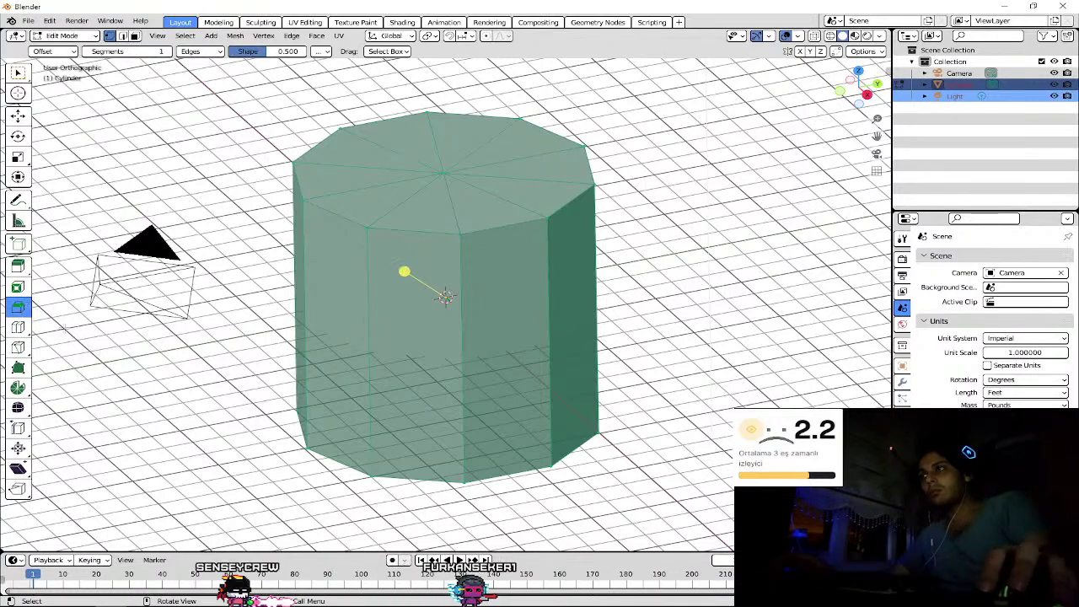
{"action": "key", "text": "shift+space"}
{"action": "key", "text": "r"}
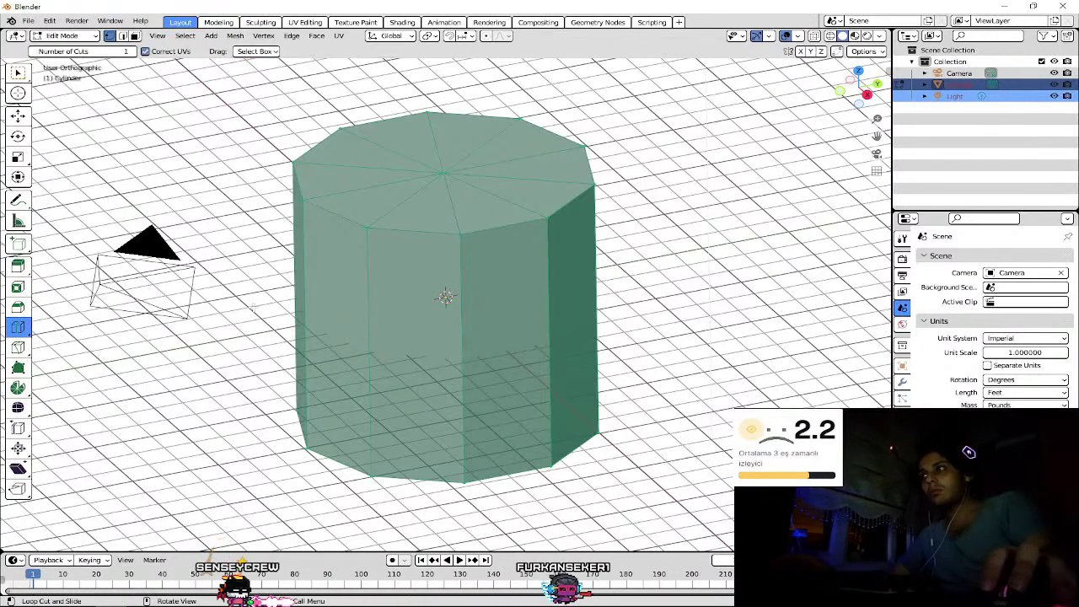
{"action": "left_click", "coordinate": [422, 329]}
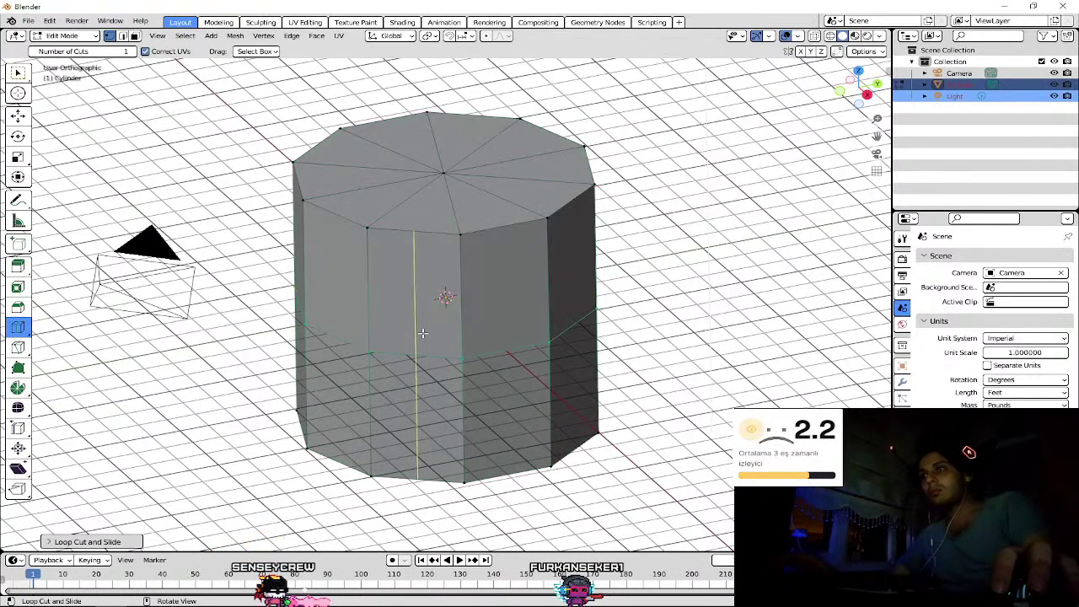
{"action": "key", "text": "a"}
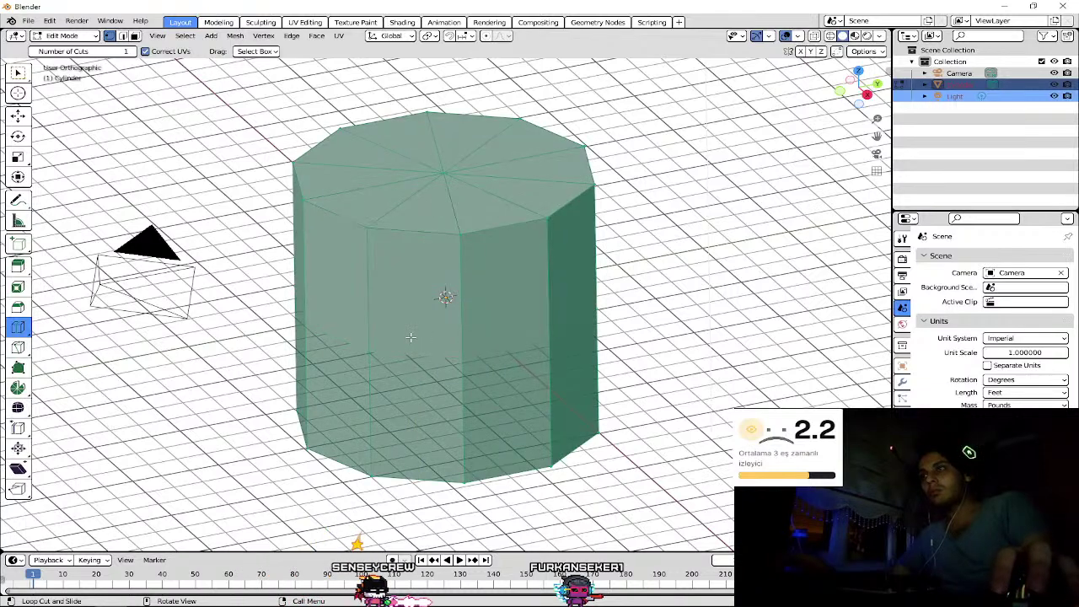
- Cut an edge loop and slide it up above the cylinder's middle, redoing the cut once
{"action": "left_click", "coordinate": [445, 341]}
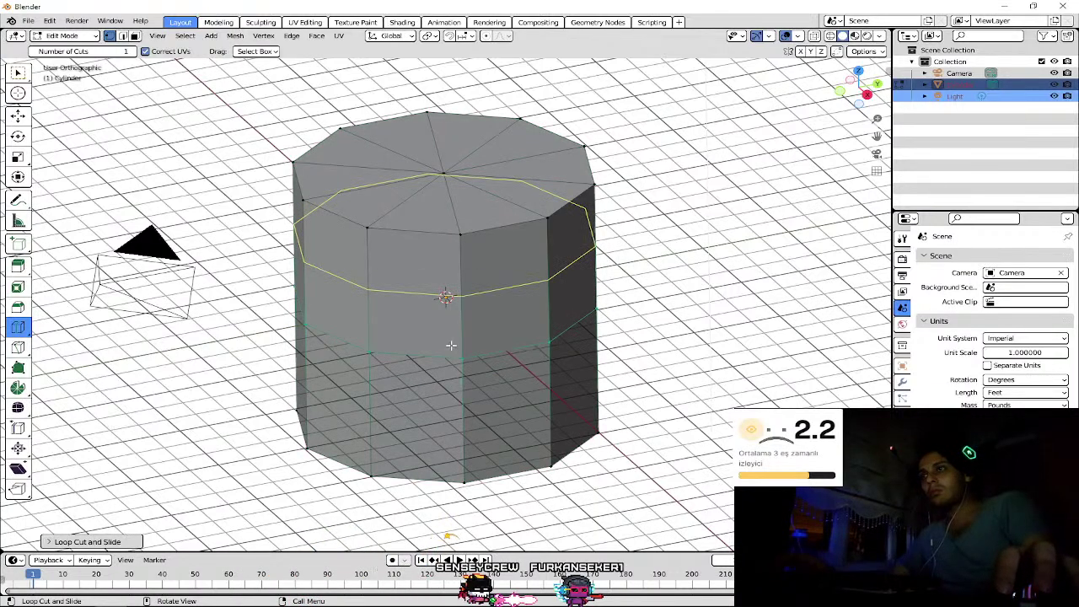
{"action": "key", "text": "a"}
{"action": "mouse_move", "coordinate": [445, 344]}
{"action": "left_mouse_down"}
{"action": "mouse_move", "coordinate": [446, 270]}
{"action": "mouse_move", "coordinate": [447, 279]}
{"action": "left_mouse_up"}
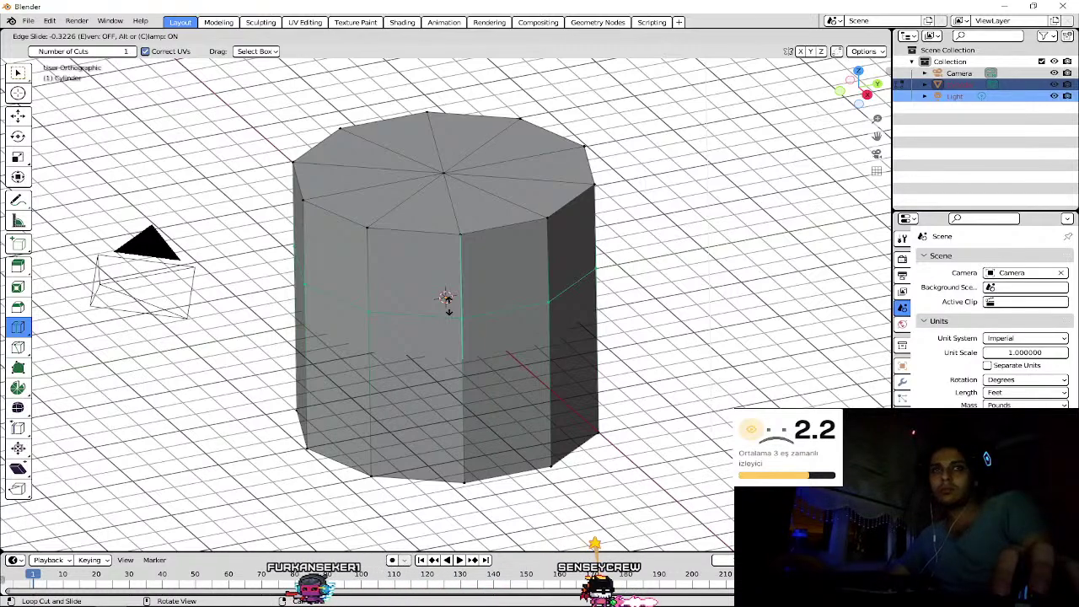
{"action": "left_click", "coordinate": [447, 303]}
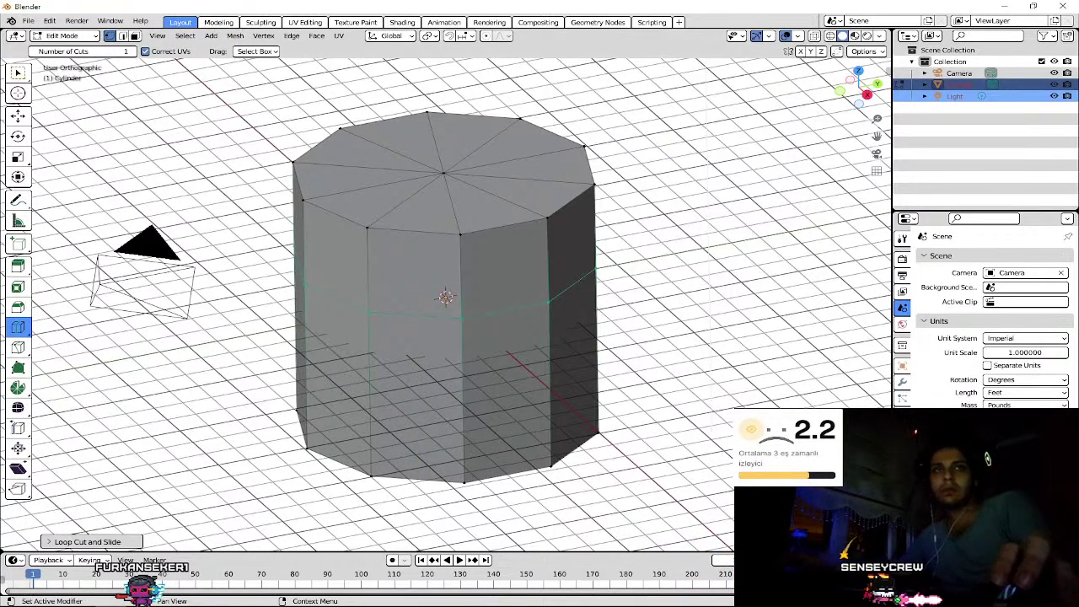
{"action": "key", "text": "a"}
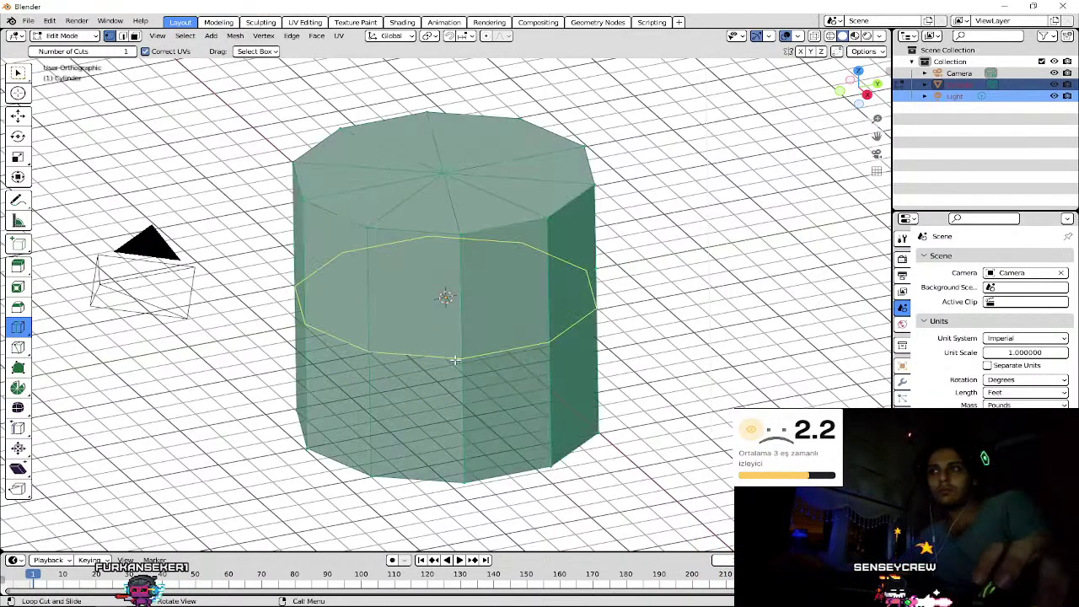
{"action": "left_click", "coordinate": [434, 356]}
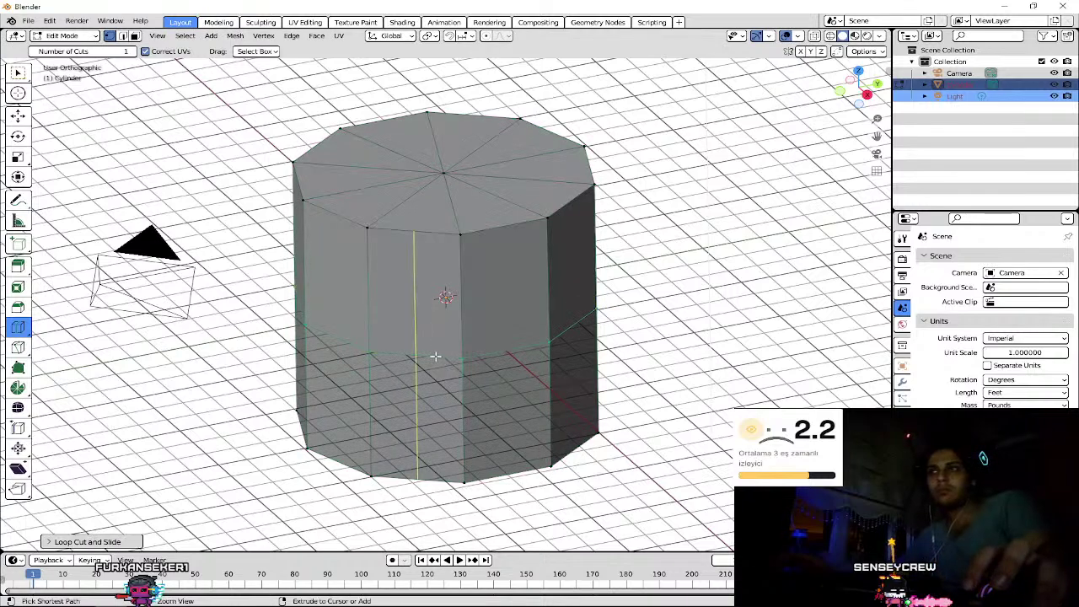
{"action": "key", "text": "ctrl+z"}
{"action": "left_click_drag", "start_coordinate": [434, 356], "coordinate": [440, 324]}
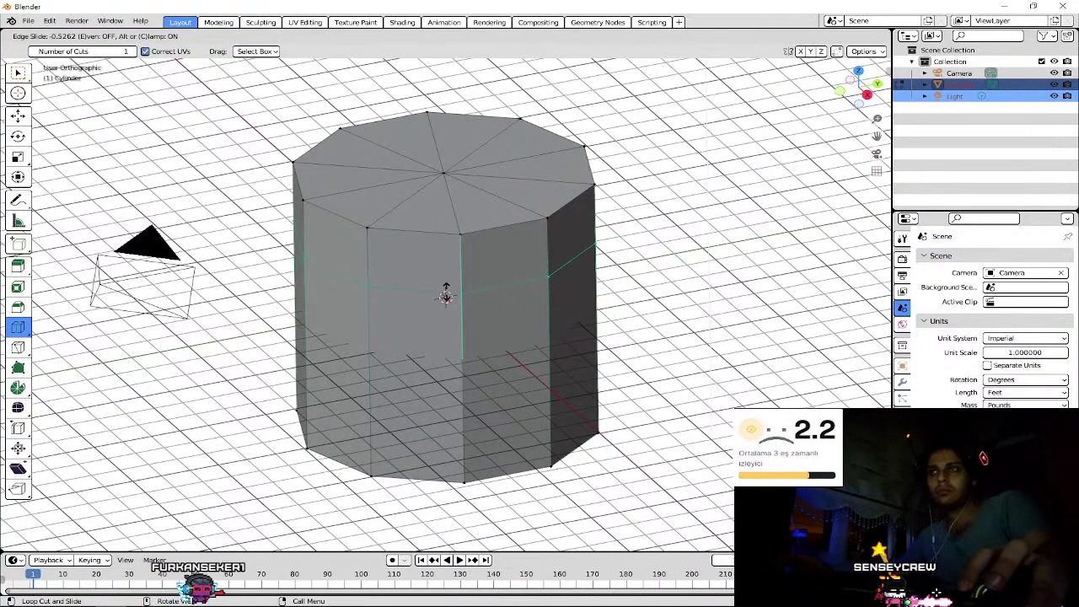
{"action": "left_click", "coordinate": [446, 295]}
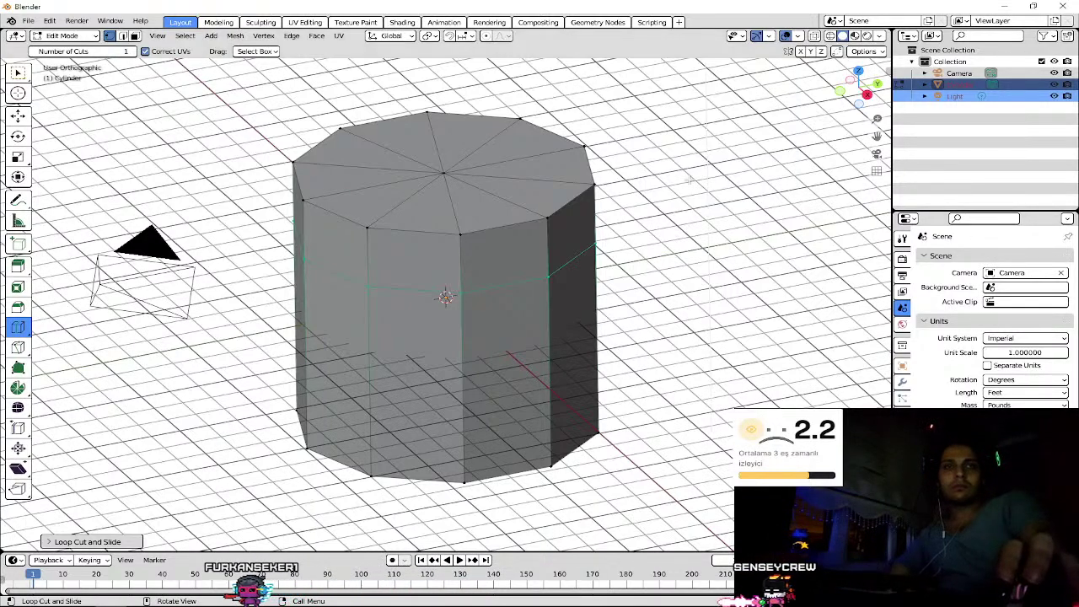
- Make Select Box the active tool and browse its selection variants
{"action": "left_click", "coordinate": [15, 36]}
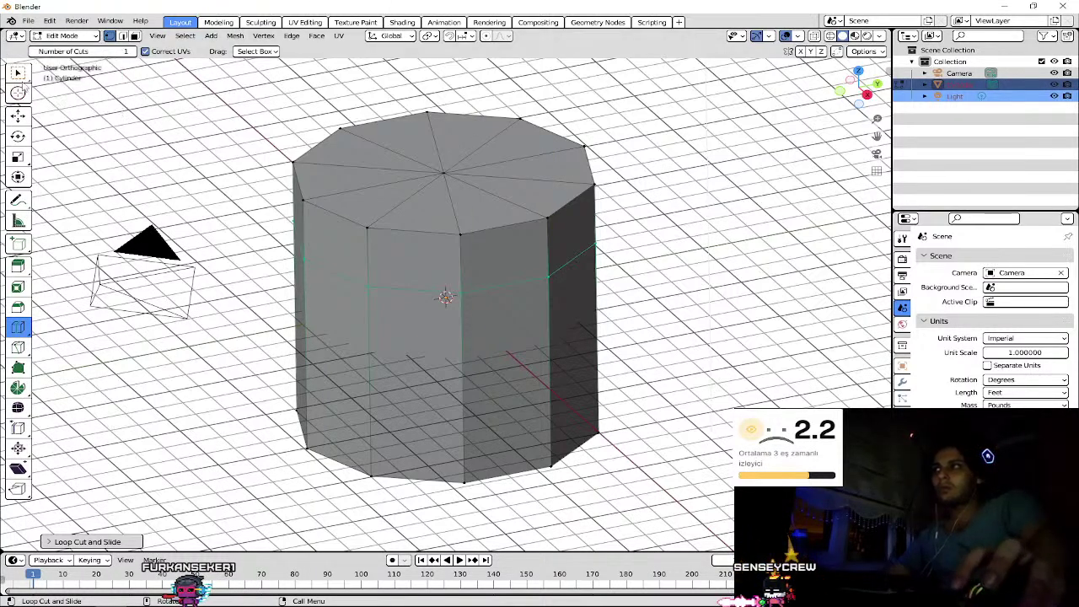
{"action": "left_click", "coordinate": [27, 82]}
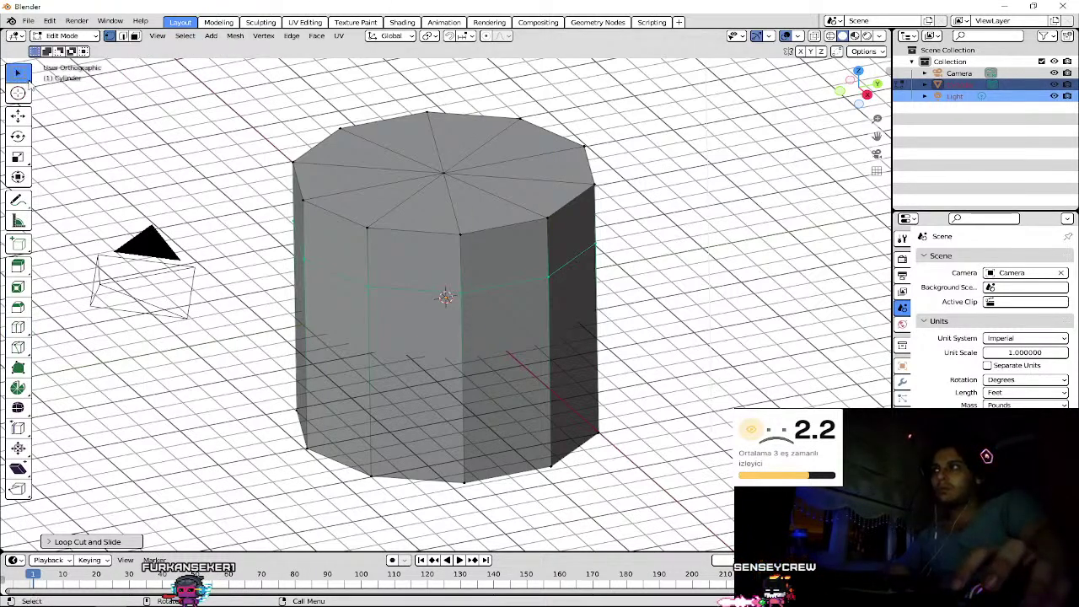
{"action": "left_click", "coordinate": [28, 81]}
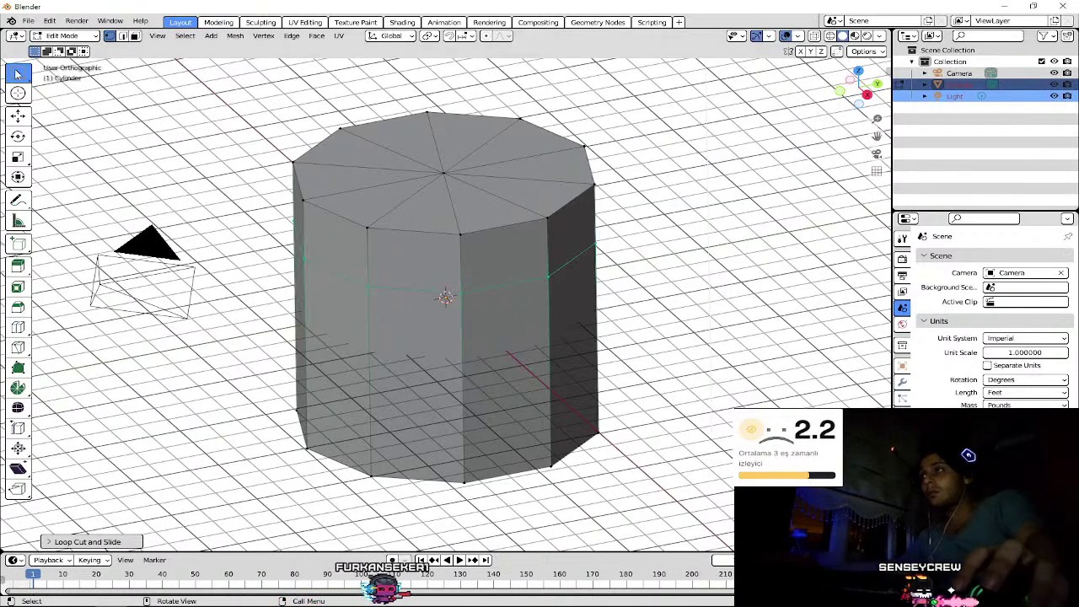
{"action": "left_click", "coordinate": [27, 81]}
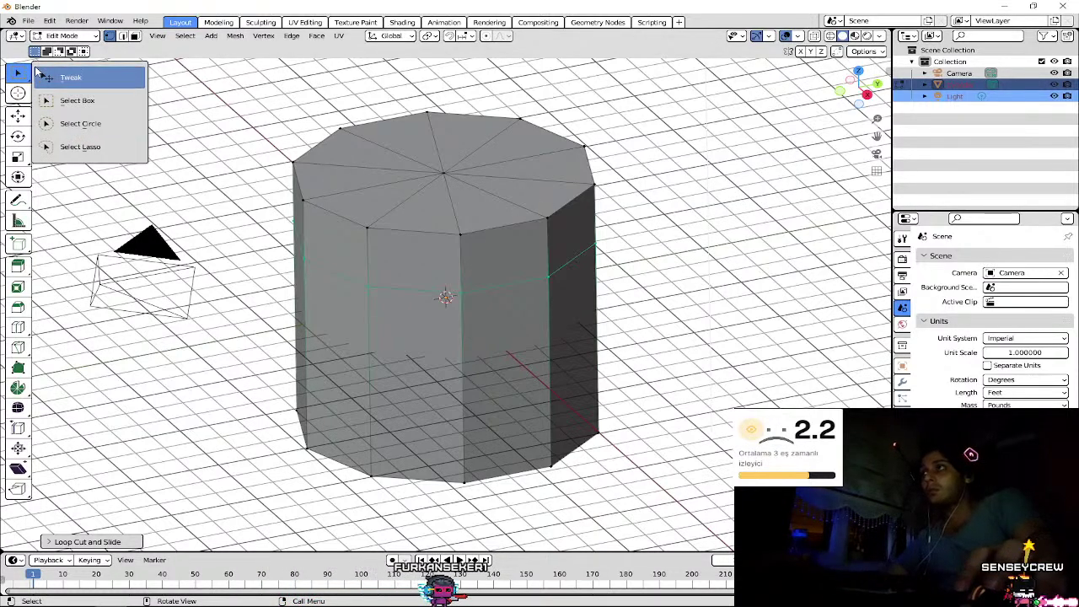
- Close the tool list and deselect the edge loop, then switch to Spotify
{"action": "left_click", "coordinate": [37, 76]}
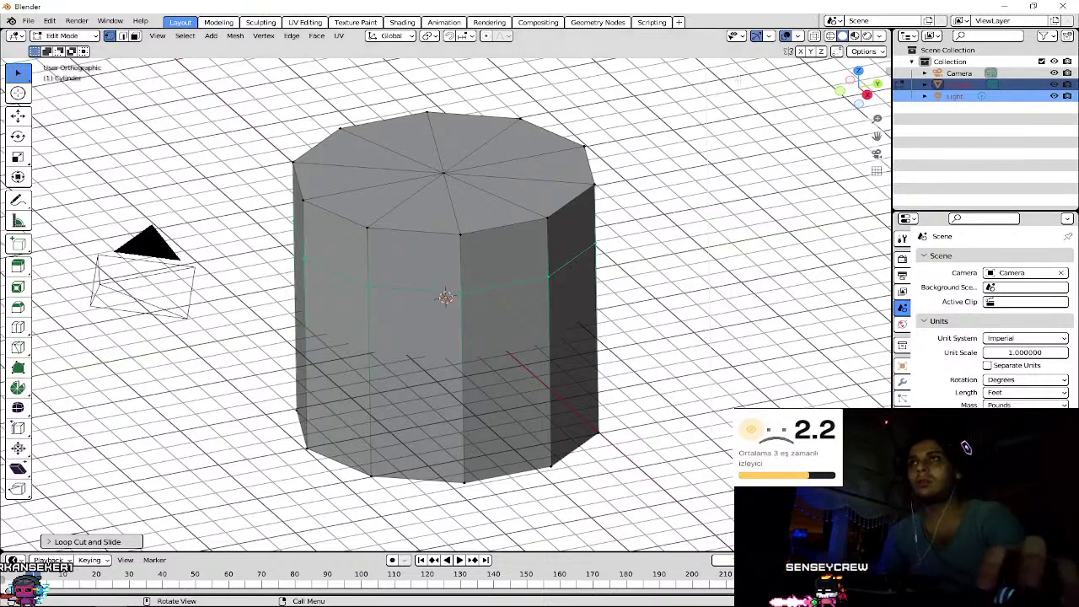
{"action": "left_click", "coordinate": [427, 368]}
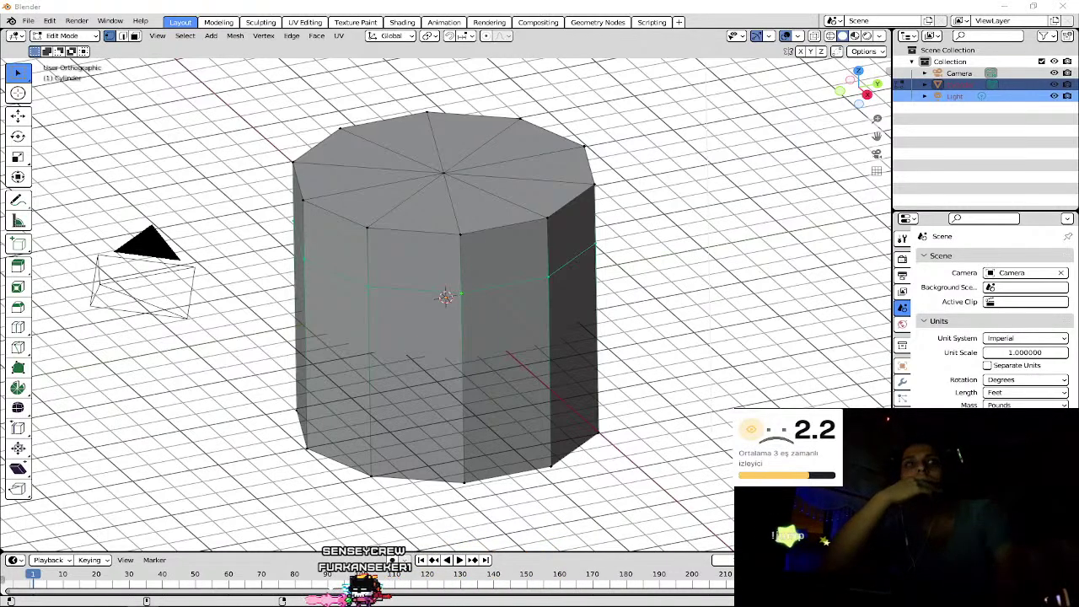
{"action": "key", "text": "alt+Tab"}
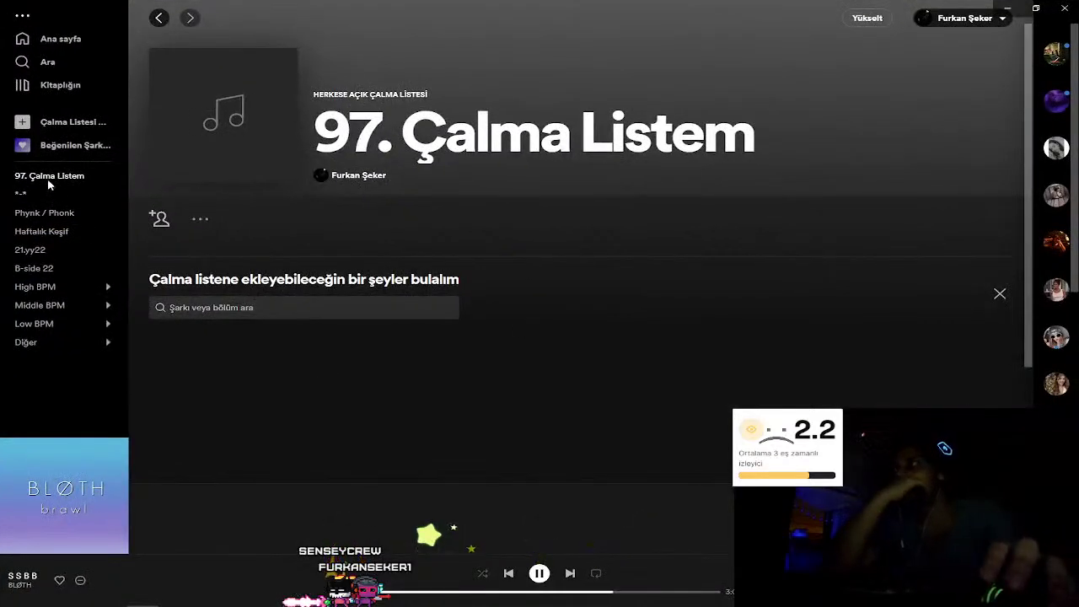
- Delete the '97. Çalma Listem' playlist and add the playing track to the '*_*' playlist
{"action": "right_click", "coordinate": [48, 185]}
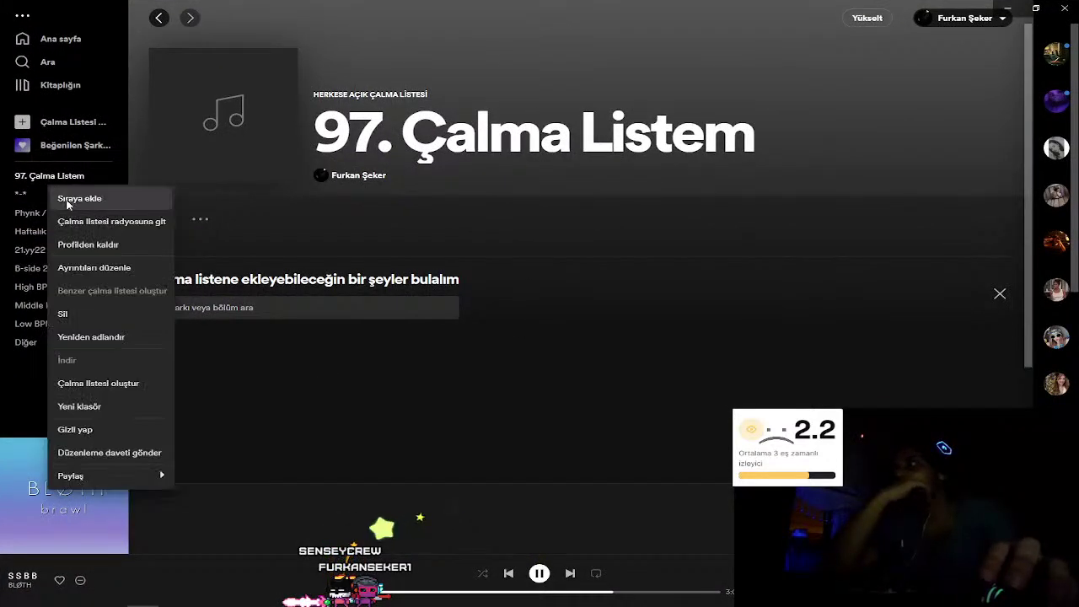
{"action": "left_click", "coordinate": [75, 320]}
{"action": "left_click", "coordinate": [604, 320]}
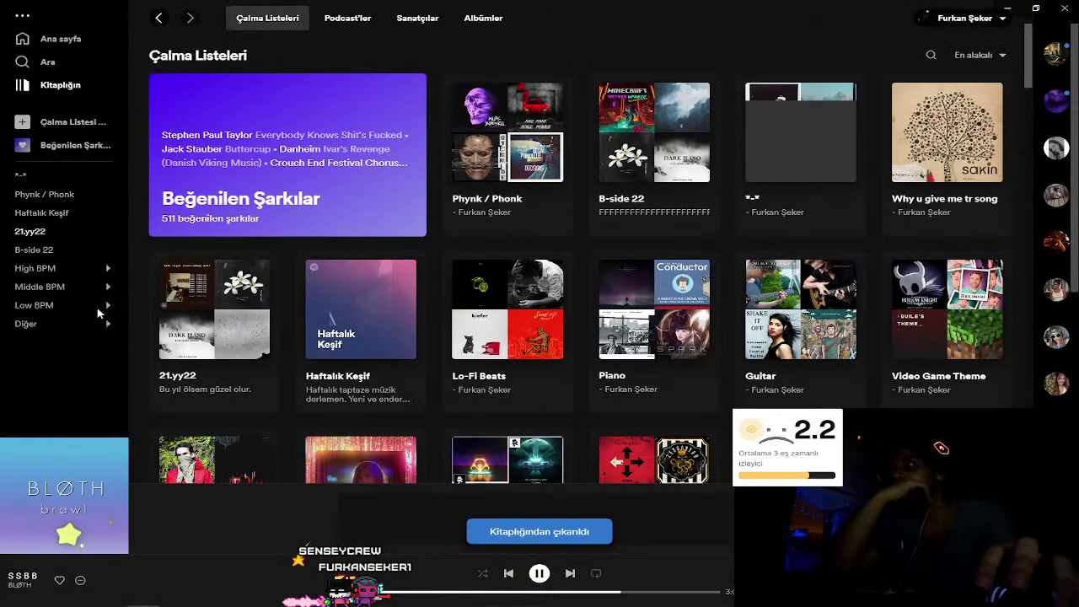
{"action": "right_click", "coordinate": [71, 485]}
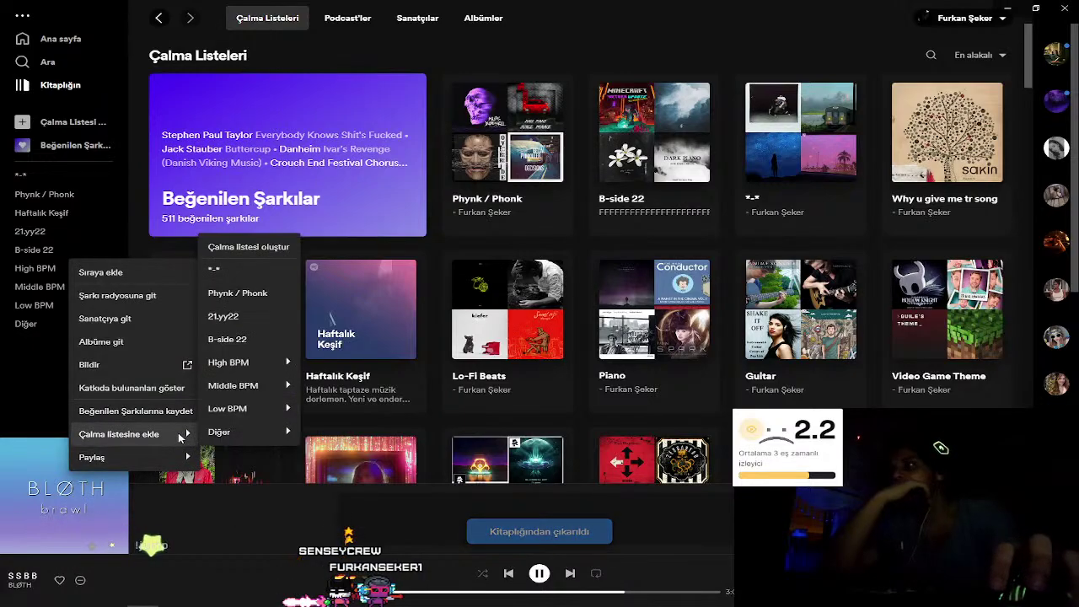
{"action": "mouse_move", "coordinate": [119, 434]}
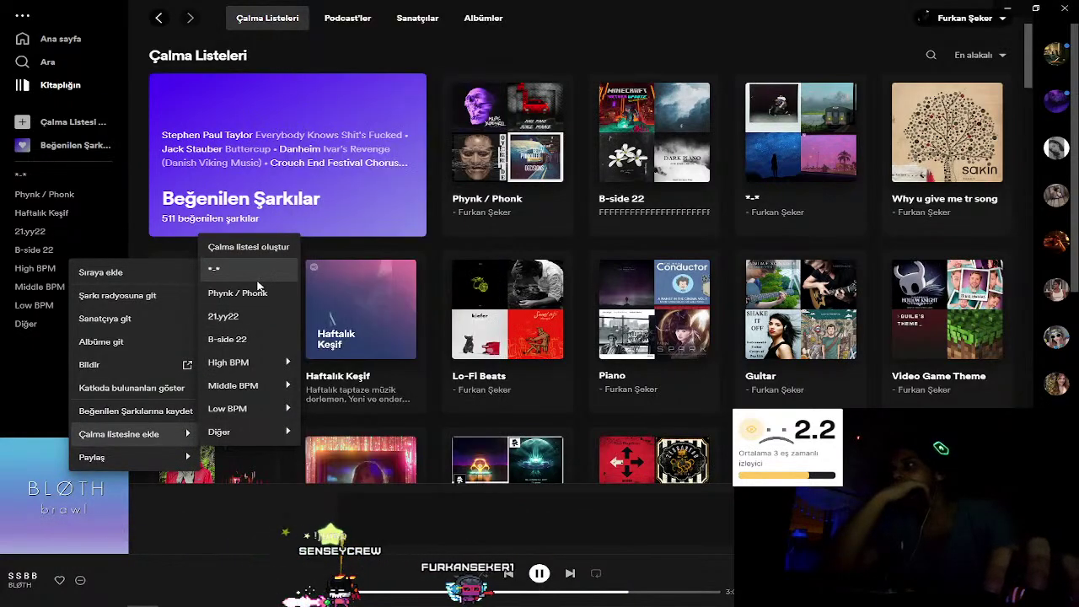
{"action": "left_click", "coordinate": [257, 272]}
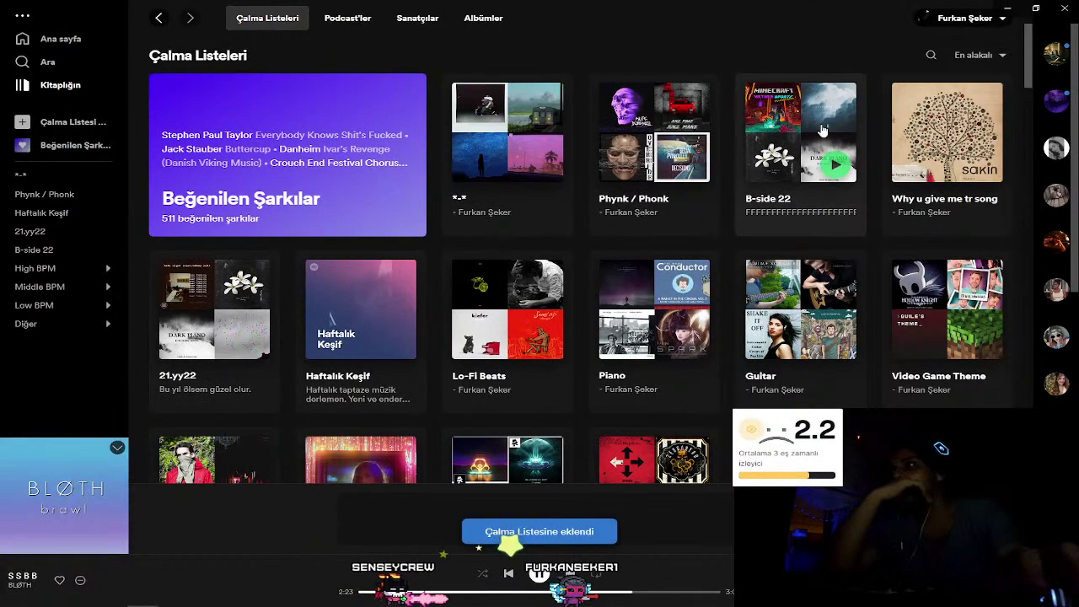
- Browse the account's profile page, then close Spotify to return to Blender
{"action": "left_click", "coordinate": [946, 20]}
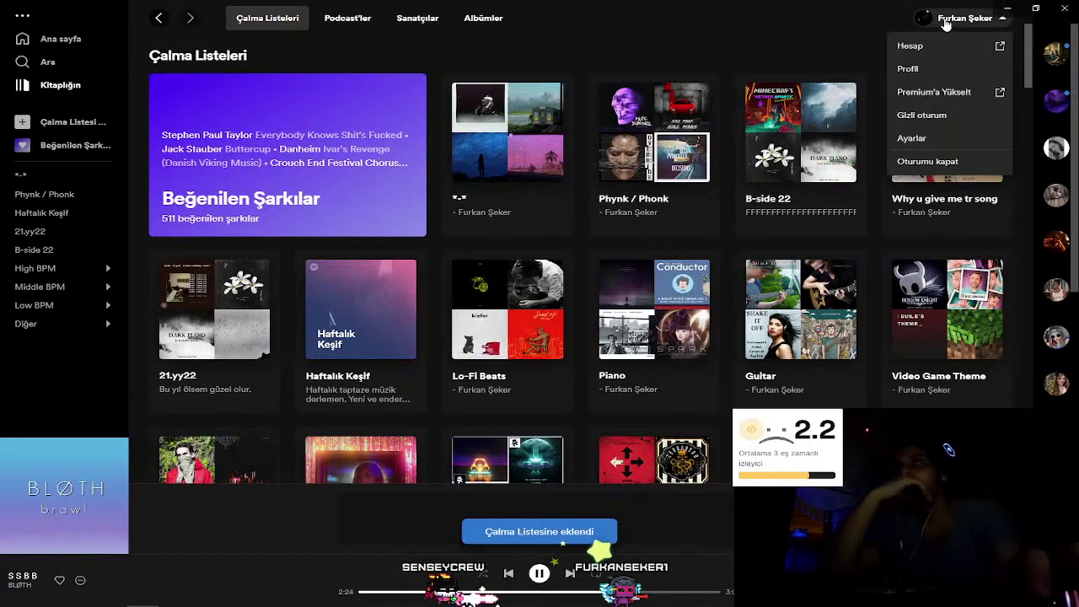
{"action": "left_click", "coordinate": [908, 68]}
{"action": "scroll", "coordinate": [712, 181], "scroll_direction": "down", "scroll_amount": 5}
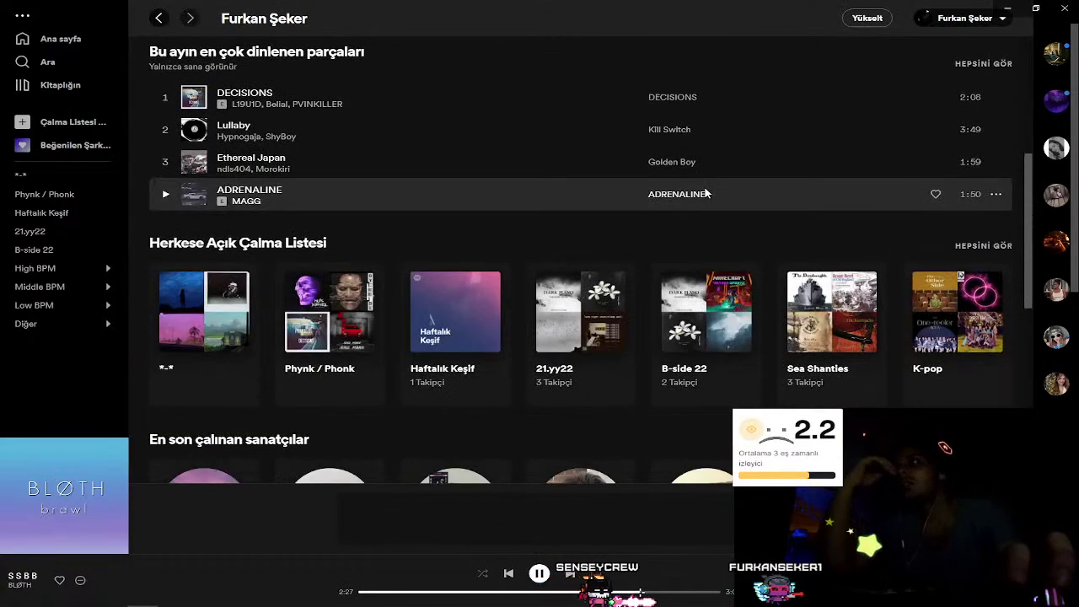
{"action": "scroll", "coordinate": [705, 194], "scroll_direction": "down", "scroll_amount": 2}
{"action": "scroll", "coordinate": [707, 196], "scroll_direction": "down", "scroll_amount": 2}
{"action": "scroll", "coordinate": [706, 197], "scroll_direction": "down", "scroll_amount": 3}
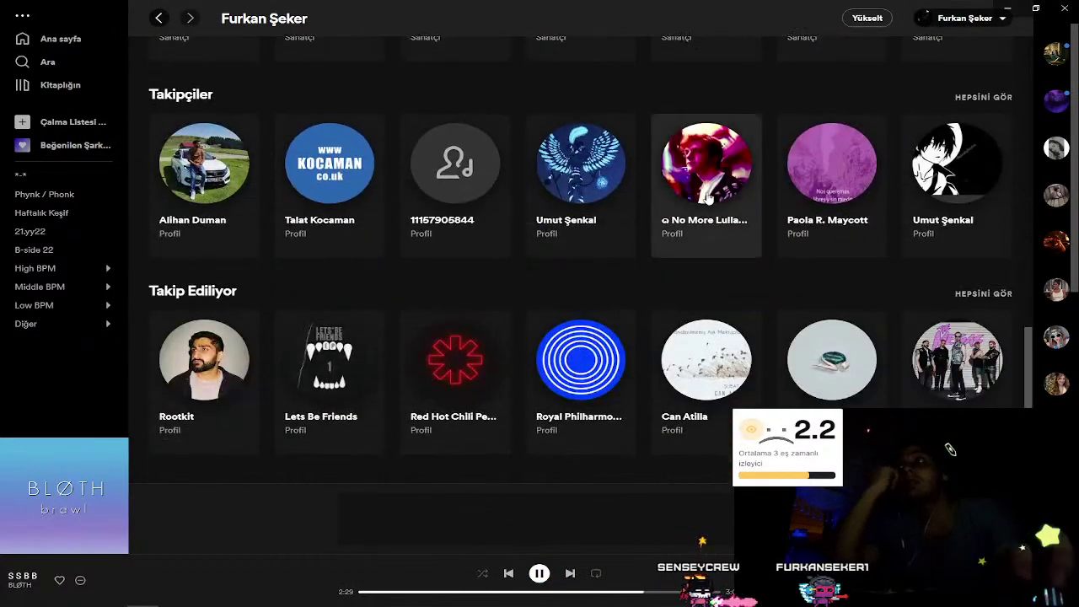
{"action": "scroll", "coordinate": [707, 197], "scroll_direction": "up", "scroll_amount": 3}
{"action": "scroll", "coordinate": [706, 196], "scroll_direction": "up", "scroll_amount": 3}
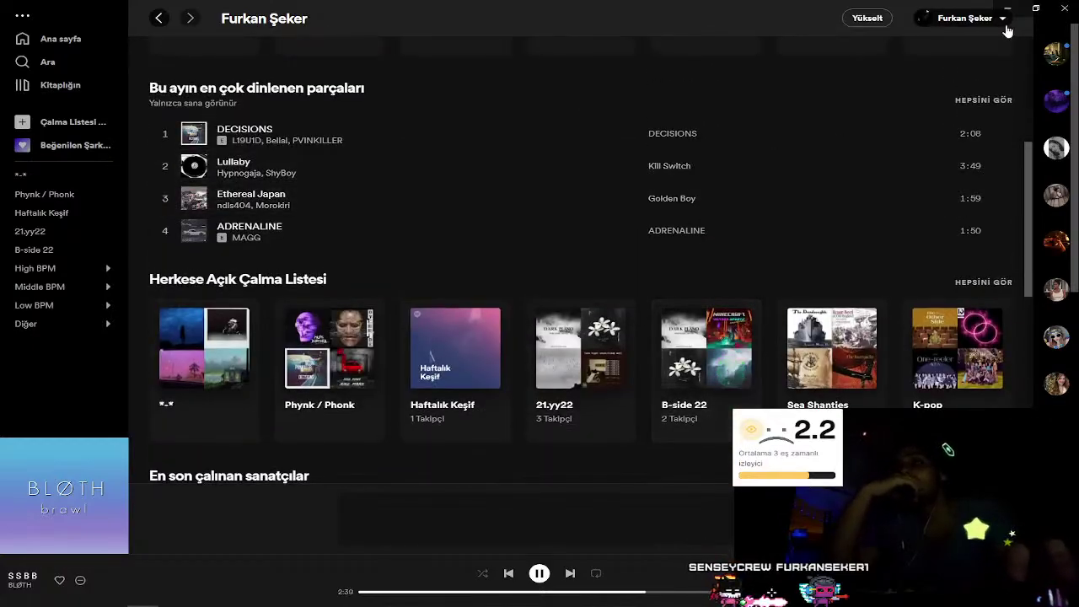
{"action": "left_click", "coordinate": [1073, 8]}
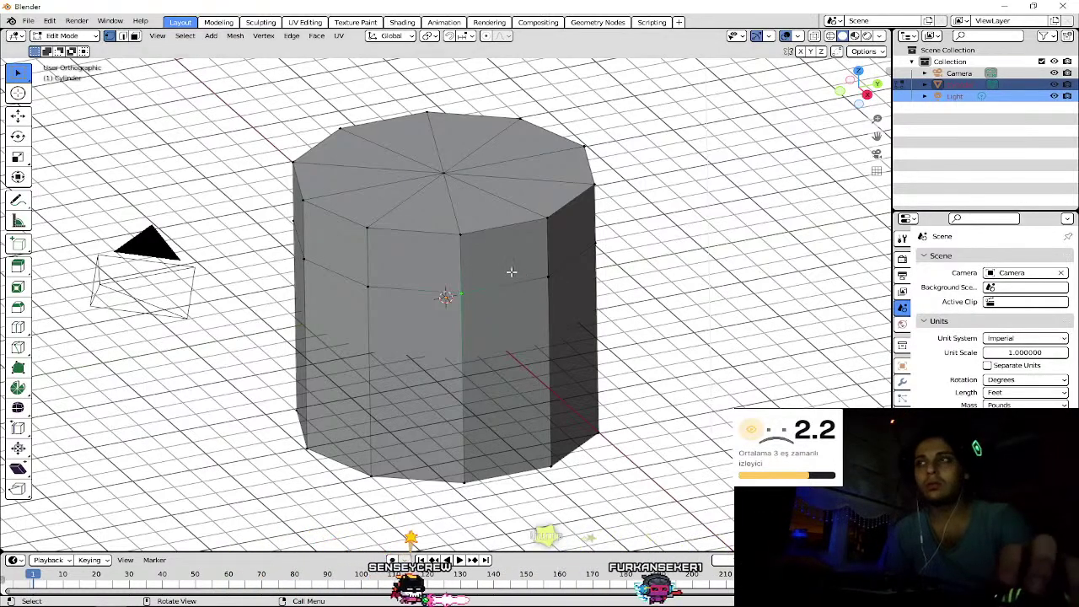
- Select the full ring of edges around the middle of the 10-sided cylinder
{"action": "left_click", "coordinate": [492, 288], "text": "ctrl"}
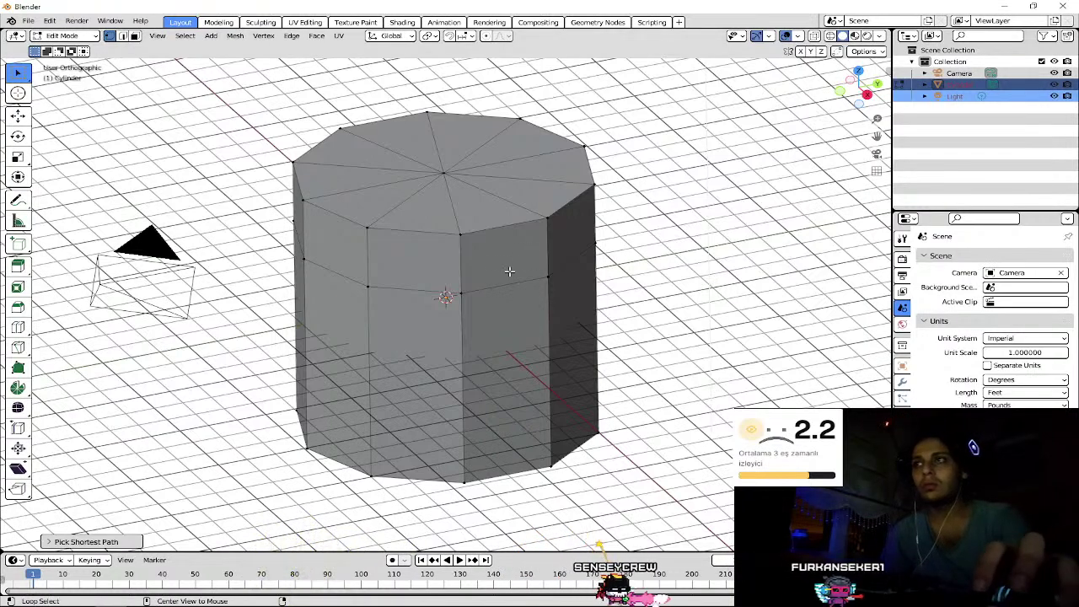
{"action": "left_click", "coordinate": [509, 275], "text": "alt"}
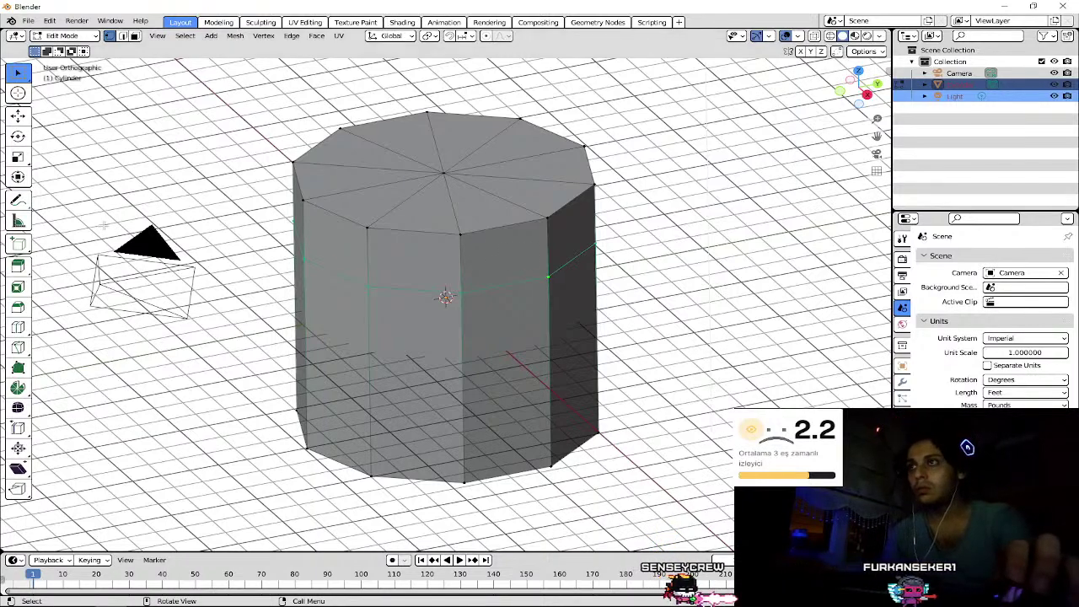
{"action": "key", "text": "g"}
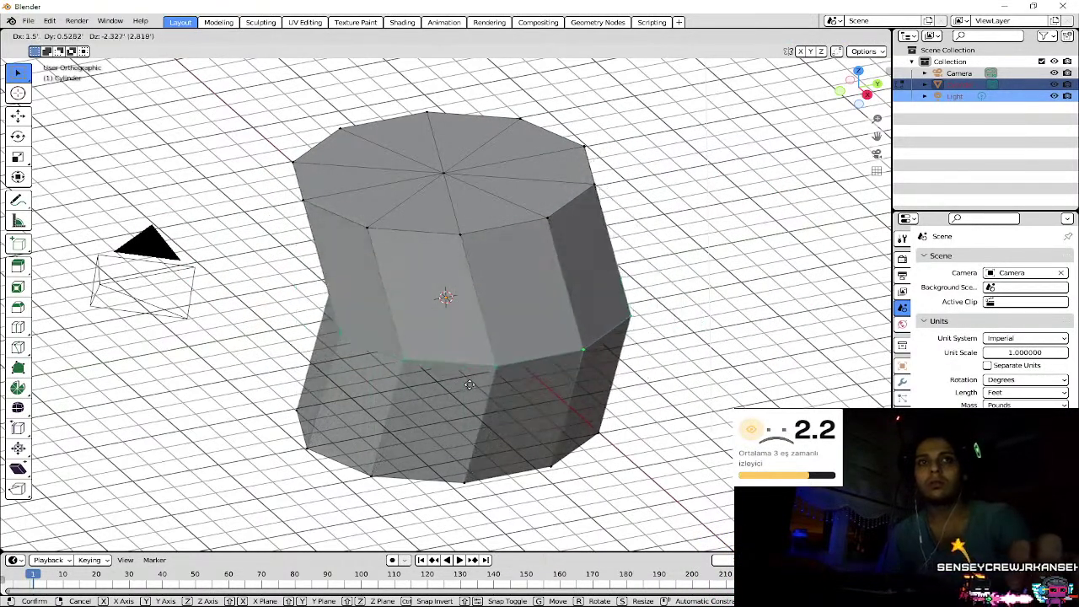
{"action": "right_click", "coordinate": [438, 347]}
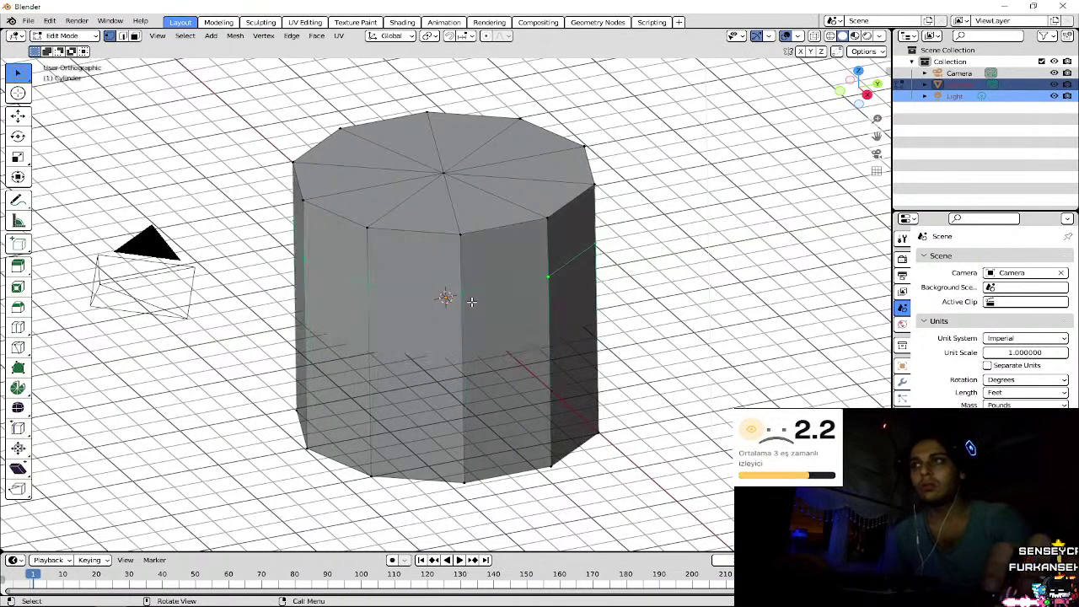
{"action": "key", "text": "g"}
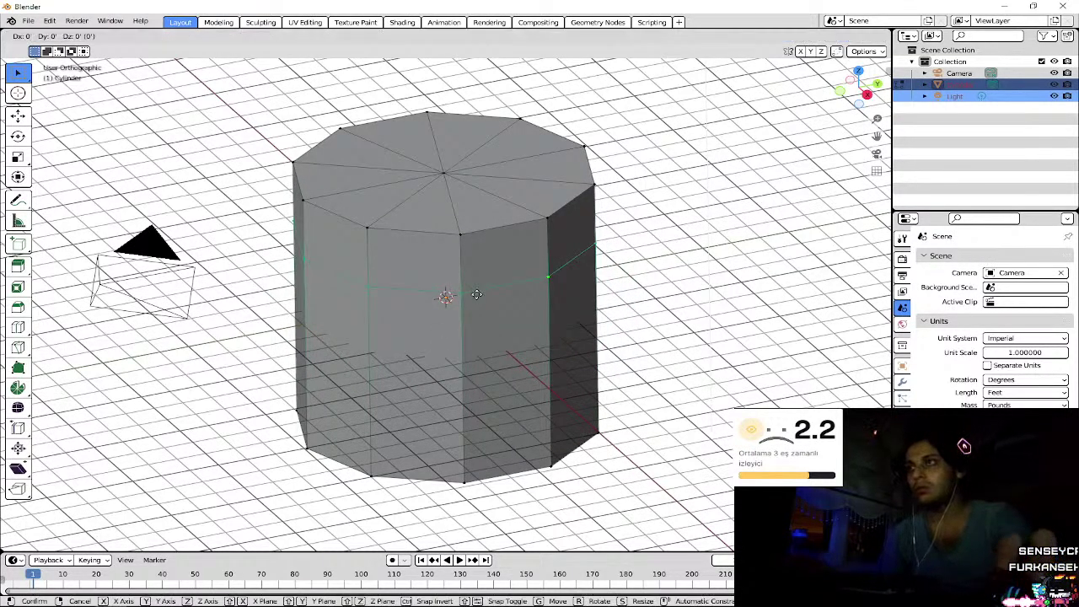
{"action": "left_click", "coordinate": [476, 294]}
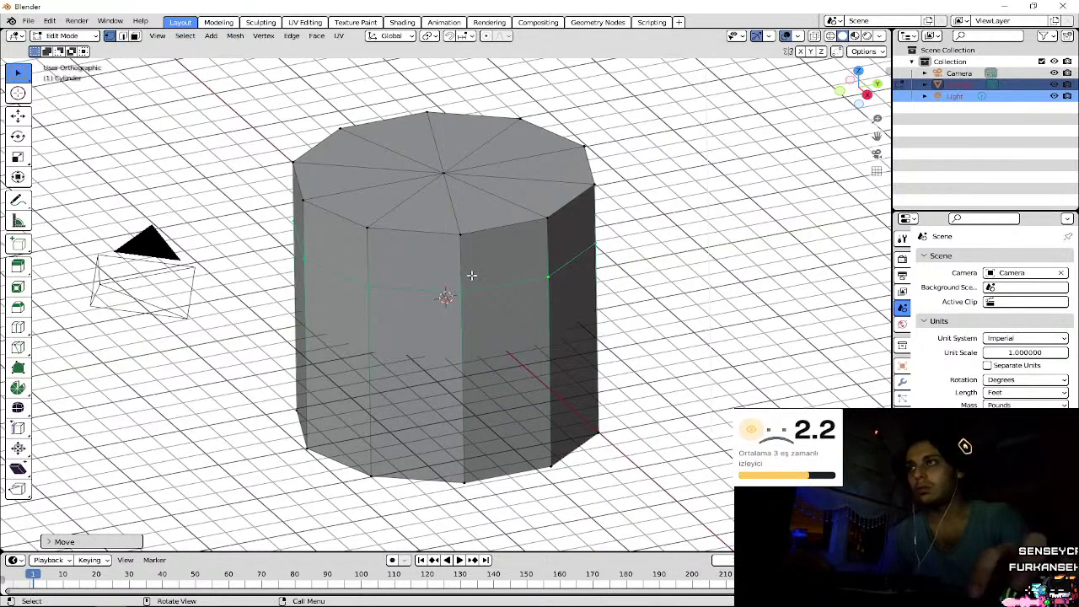
{"action": "key", "text": "z"}
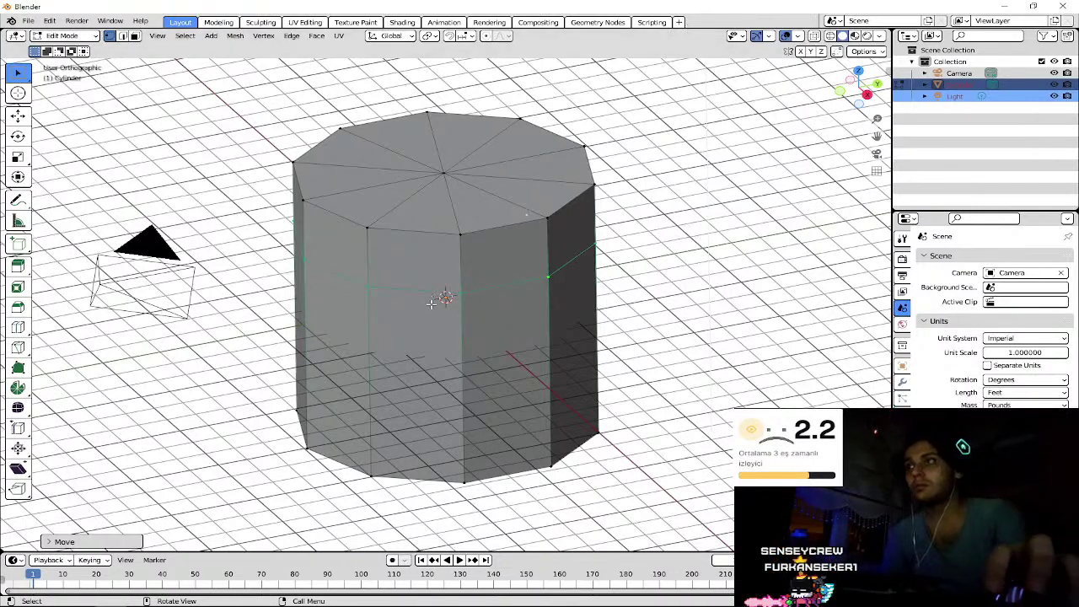
{"action": "key", "text": "g"}
{"action": "left_click", "coordinate": [460, 294]}
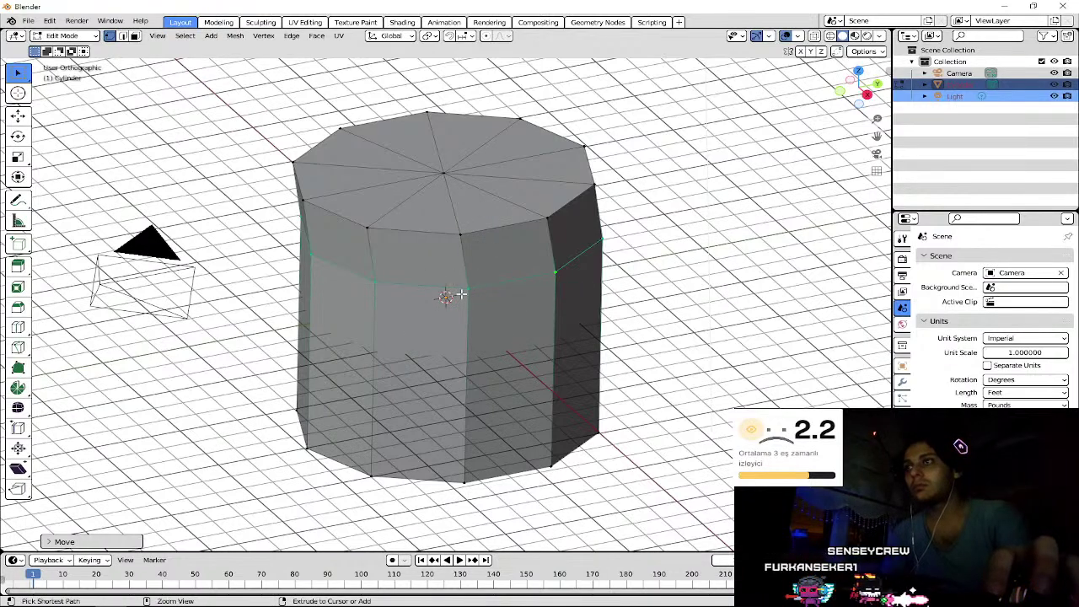
{"action": "key", "text": "ctrl+z"}
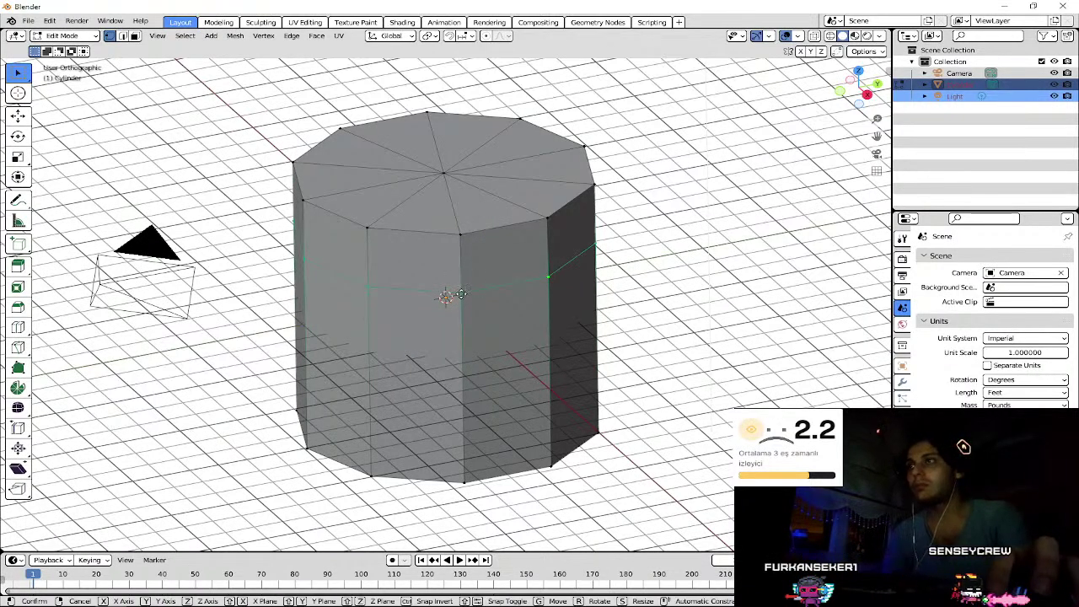
{"action": "key", "text": "g"}
{"action": "left_click", "coordinate": [460, 294]}
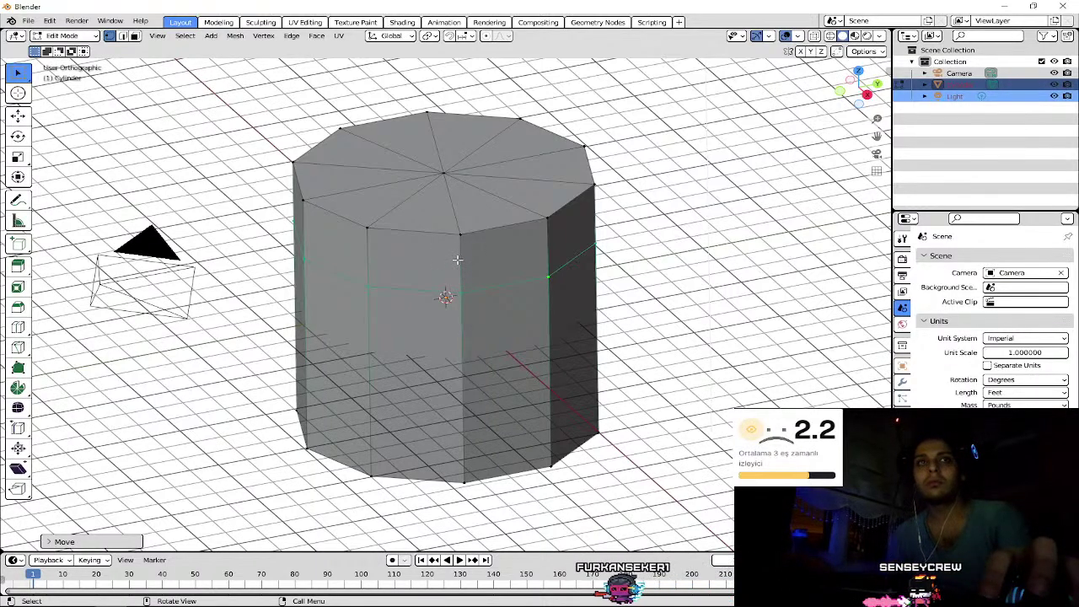
{"action": "key", "text": "z"}
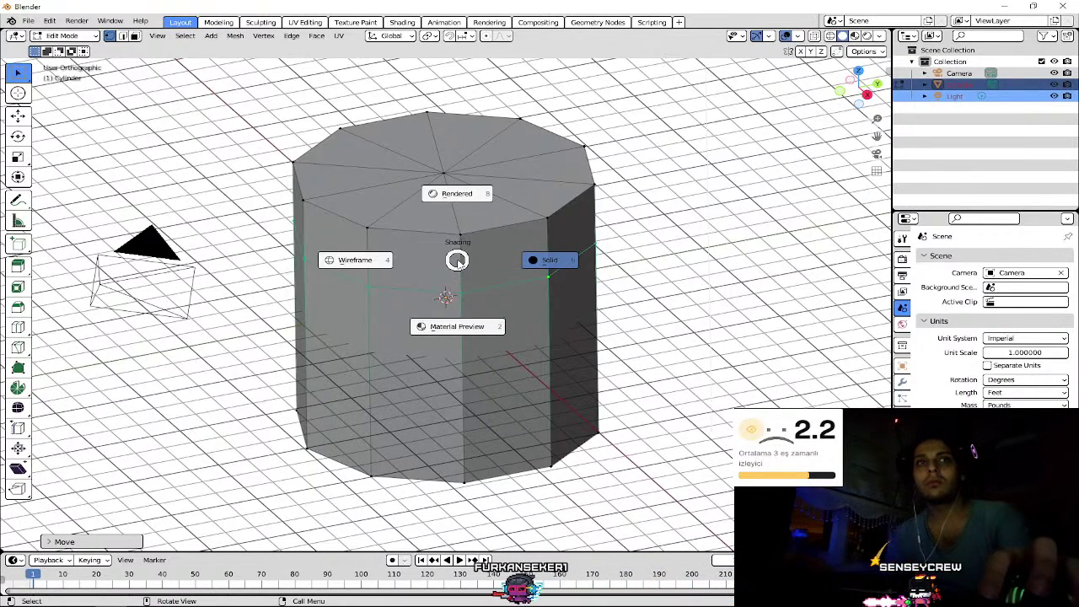
{"action": "left_click", "coordinate": [457, 261]}
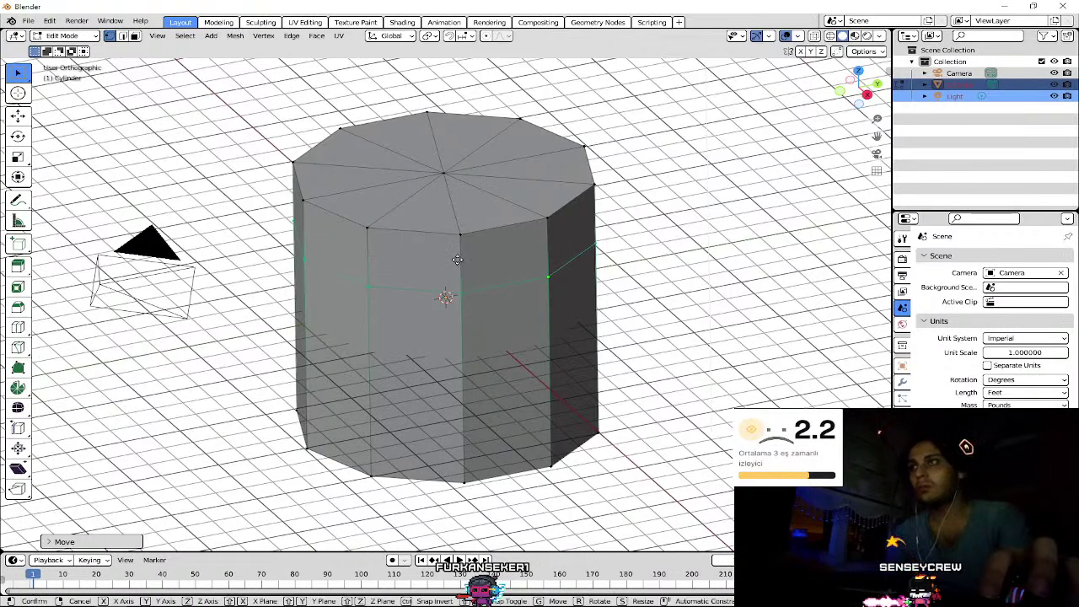
{"action": "key", "text": "g"}
{"action": "key", "text": "z"}
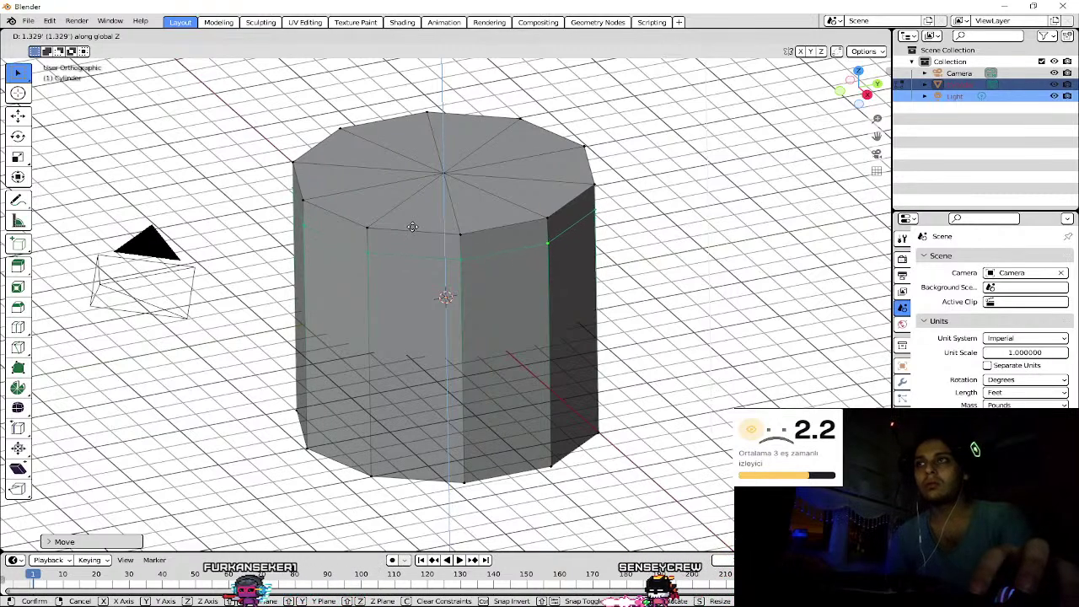
- Confirm the middle edge loop at its raised height just below the top rim
{"action": "left_click", "coordinate": [412, 226]}
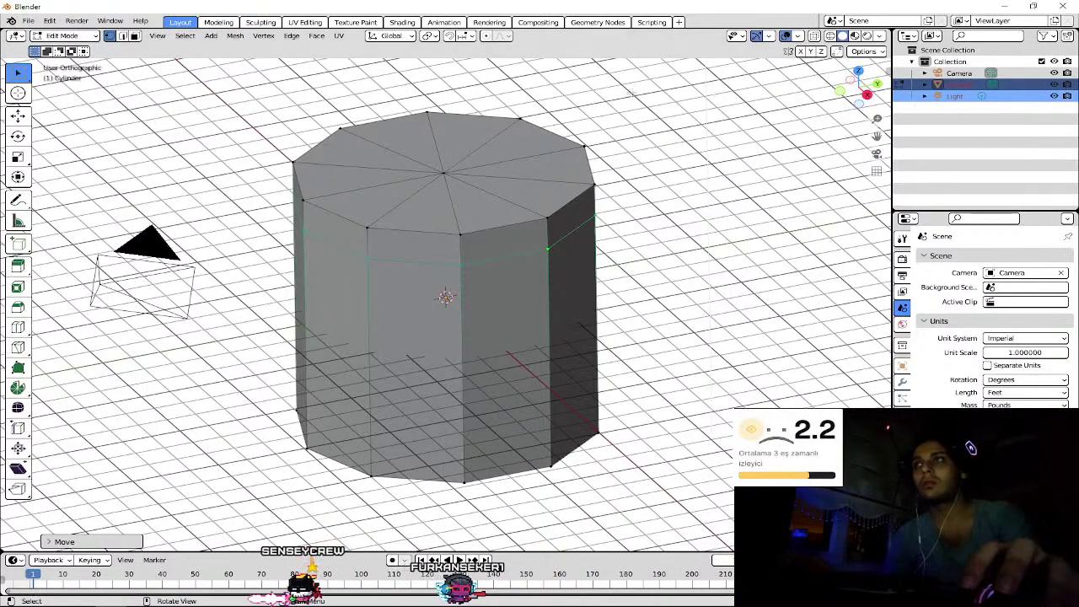
{"action": "key", "text": "ctrl+r"}
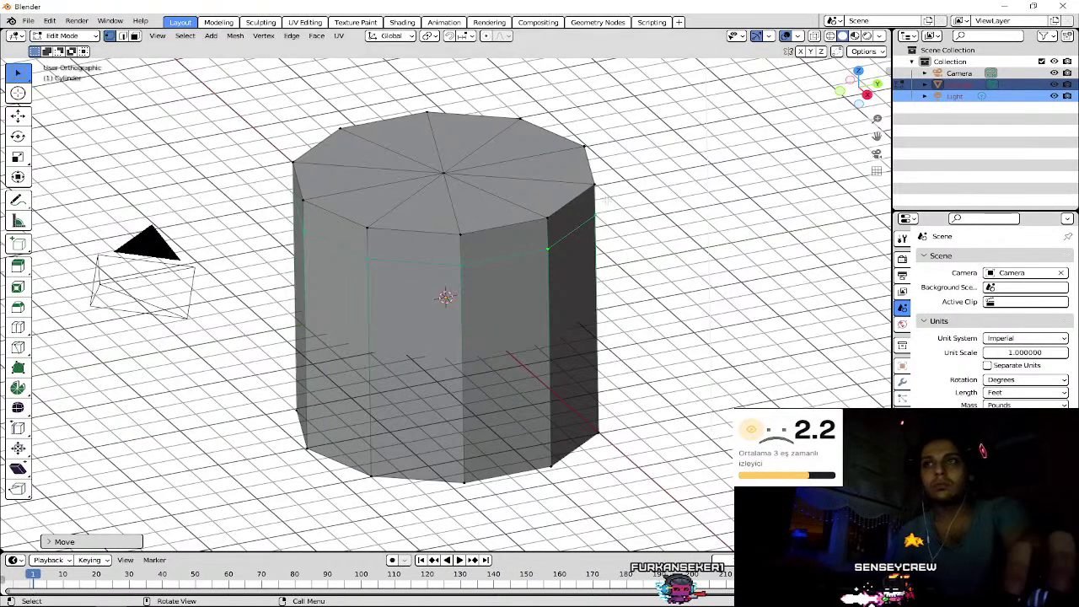
- Cut and slide a second edge loop across the cylinder's lower section
{"action": "key", "text": "ctrl+r"}
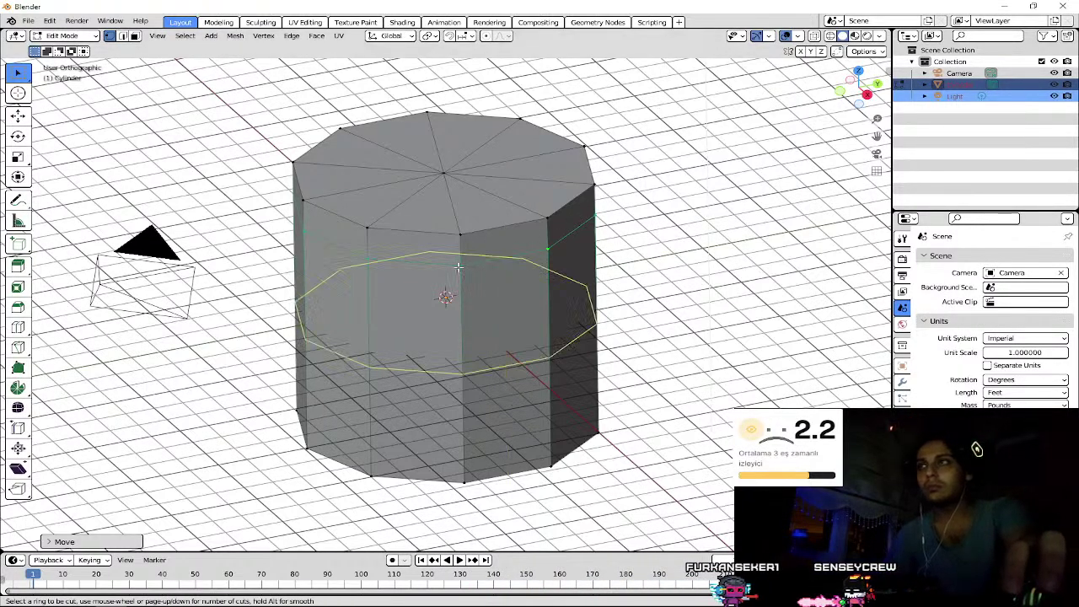
{"action": "left_click", "coordinate": [471, 310]}
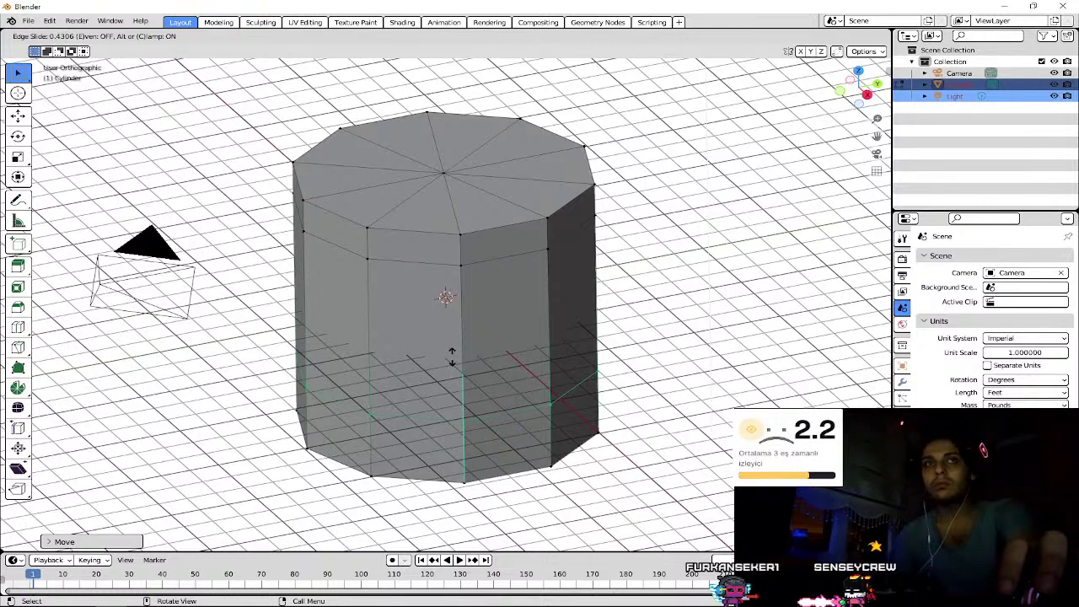
{"action": "left_click", "coordinate": [451, 356]}
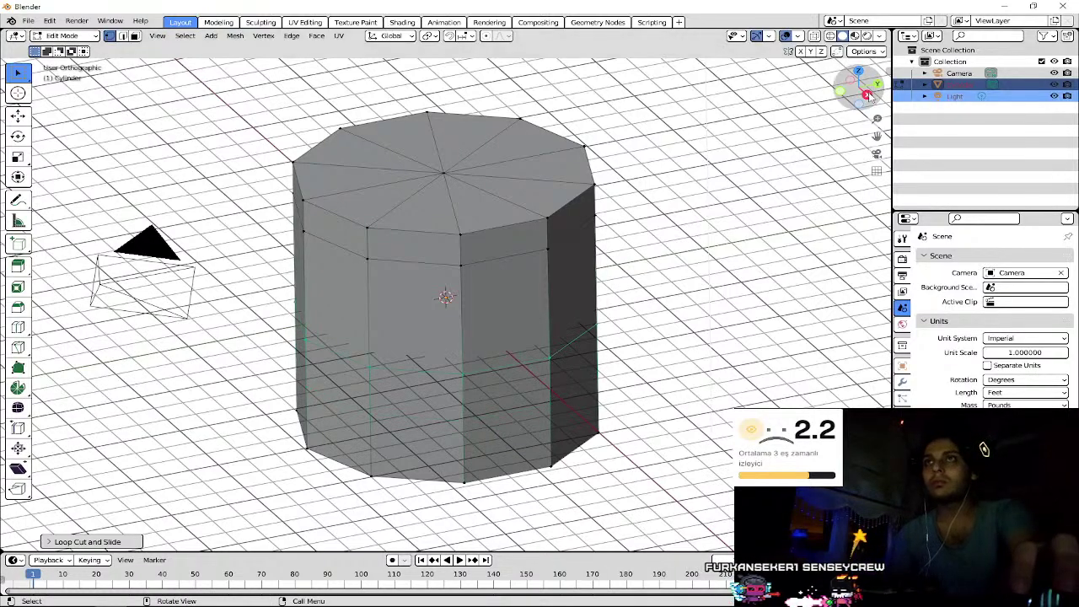
- Deselect everything and check the new loop from side, back, top and perspective views
{"action": "left_click", "coordinate": [867, 94]}
{"action": "left_click", "coordinate": [879, 86]}
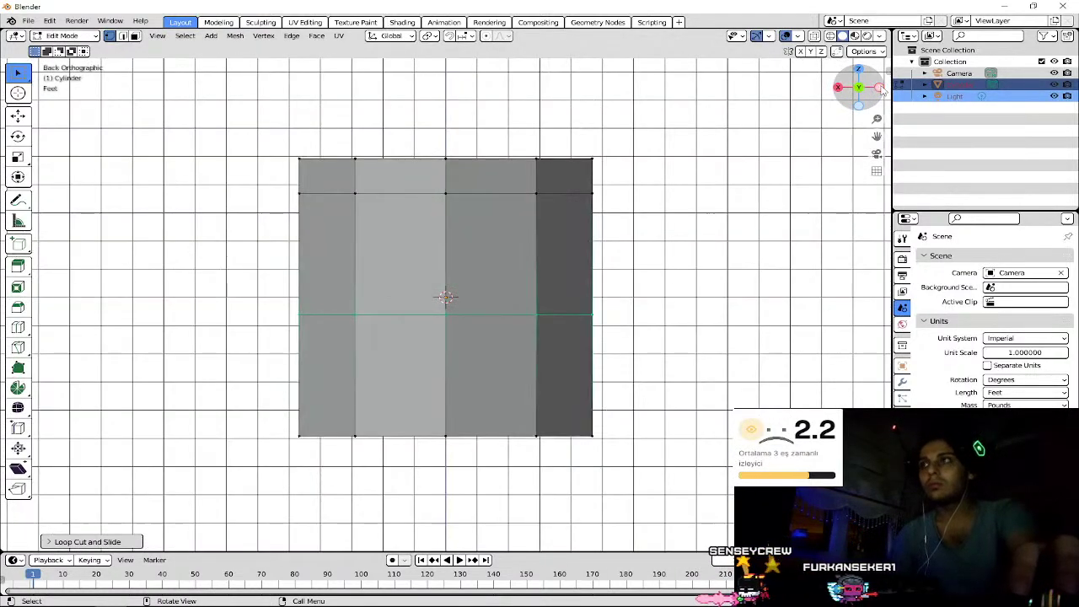
{"action": "left_click", "coordinate": [860, 73]}
{"action": "left_click", "coordinate": [860, 72]}
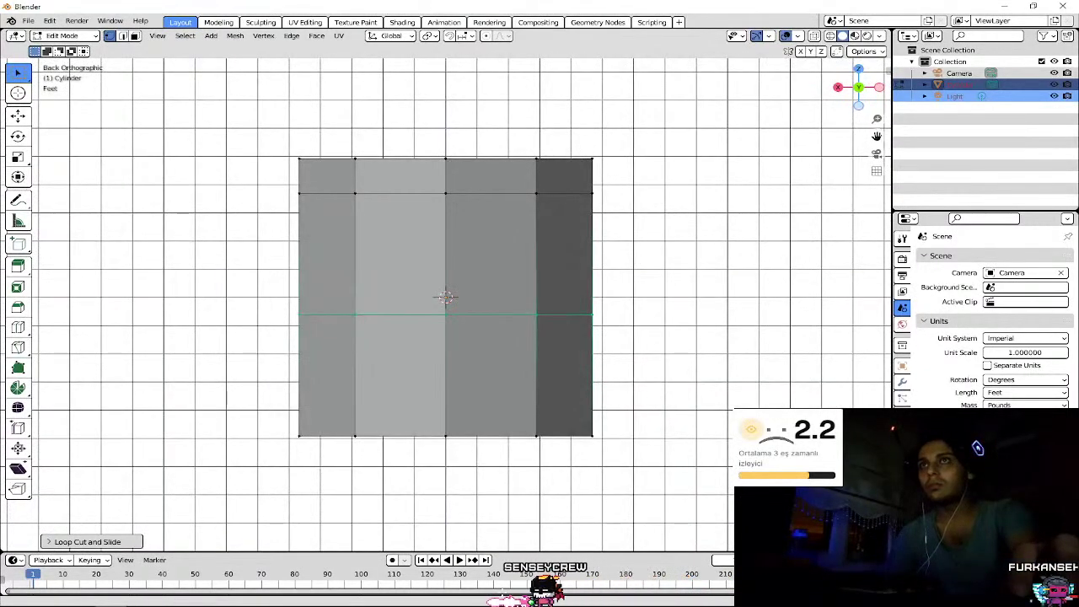
{"action": "key", "text": "alt+a"}
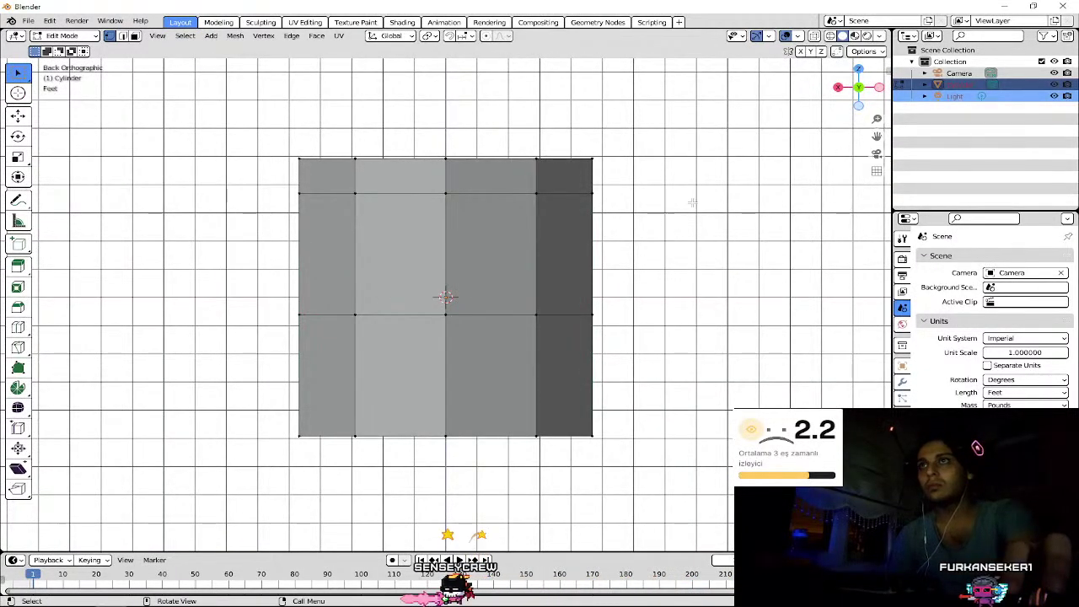
{"action": "left_click_drag", "start_coordinate": [839, 105], "coordinate": [851, 118]}
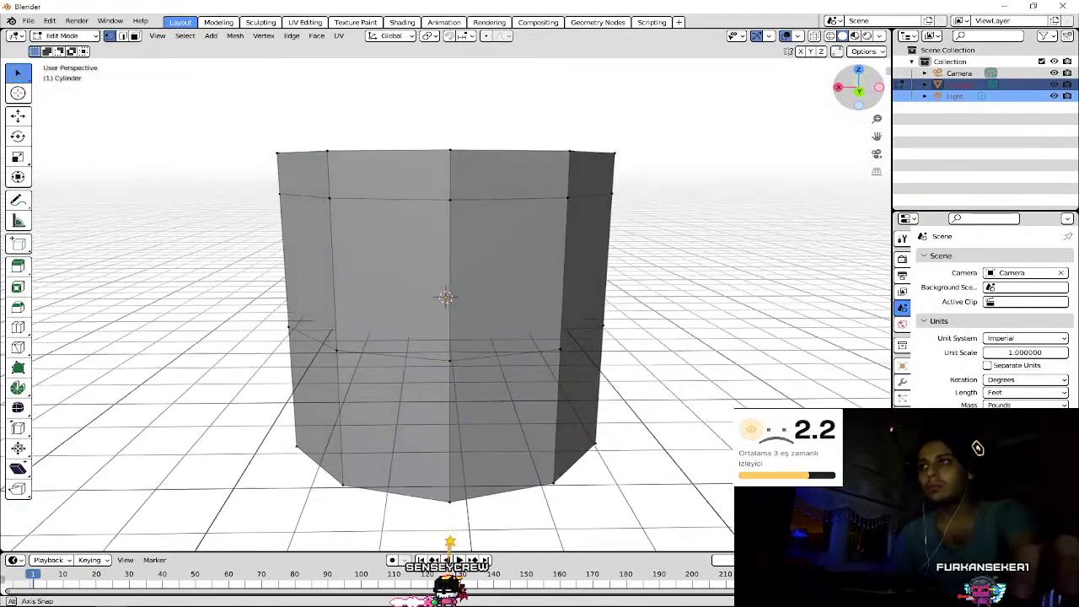
{"action": "middle_click_drag", "start_coordinate": [105, 59], "coordinate": [928, 130]}
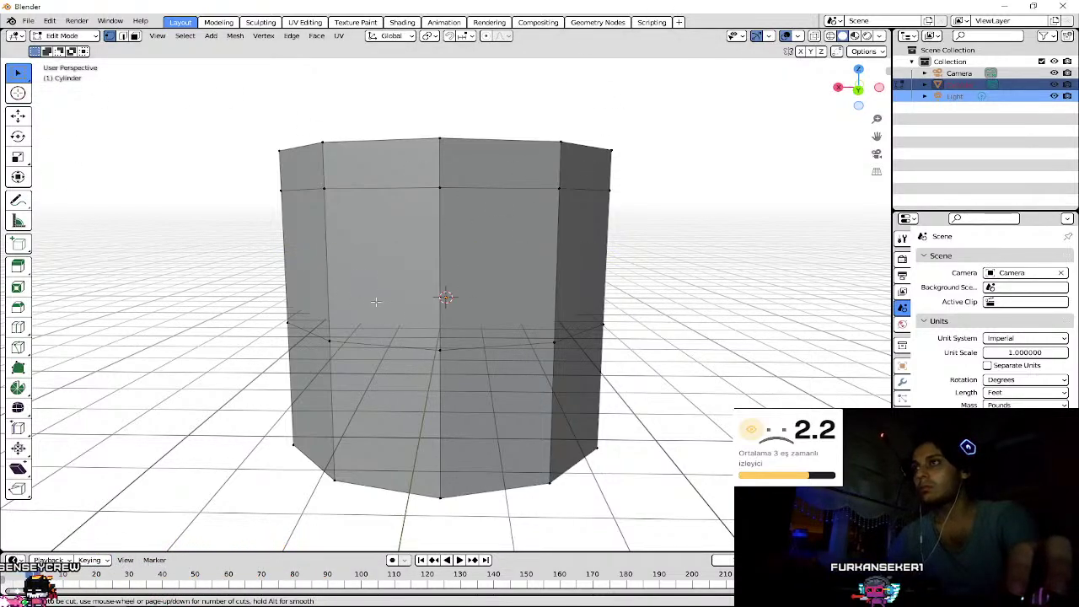
- Cut a new edge loop and lower it about 3.08 feet along Z, just above the base
{"action": "key", "text": "ctrl+r"}
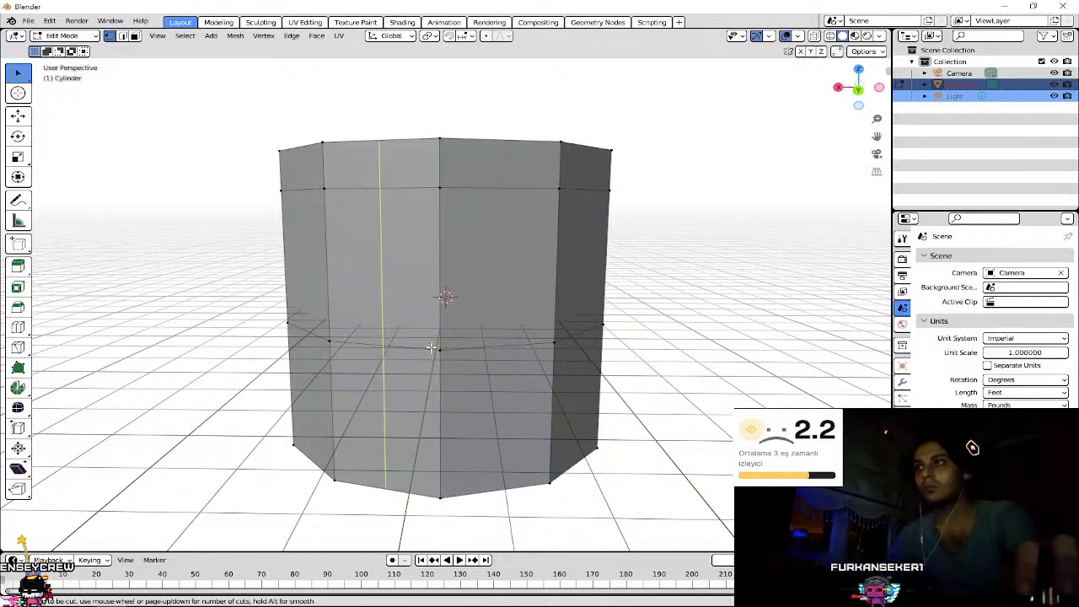
{"action": "left_click", "coordinate": [439, 351]}
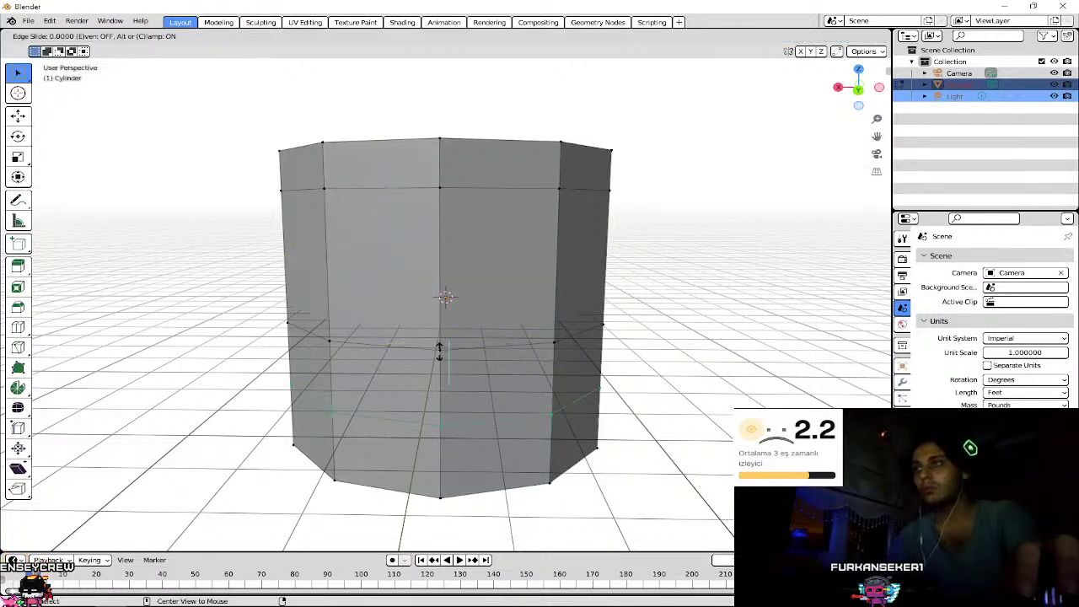
{"action": "right_click", "coordinate": [439, 350]}
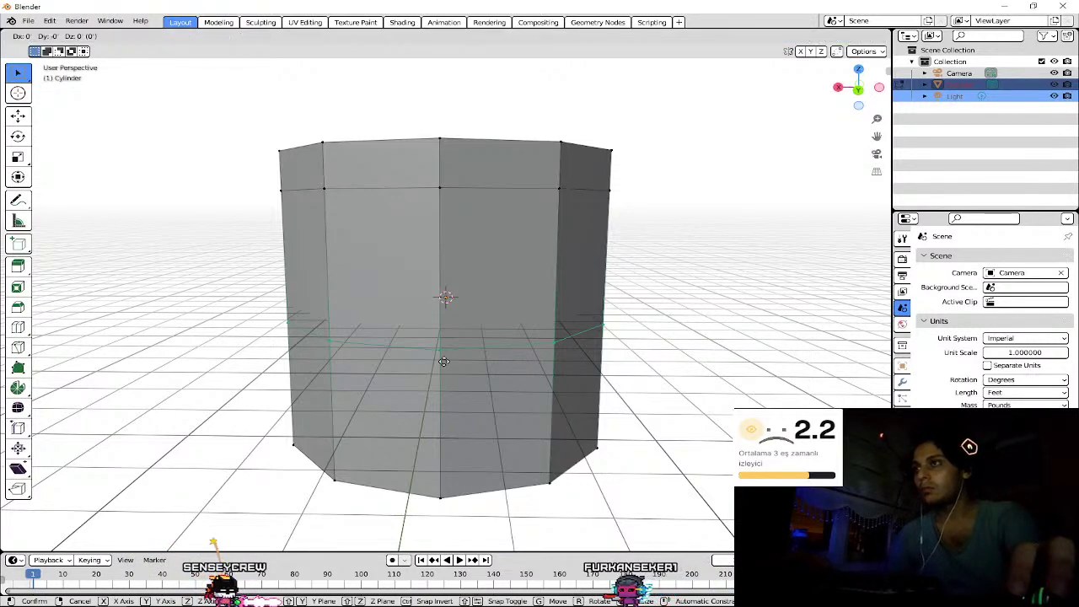
{"action": "key", "text": "g"}
{"action": "key", "text": "z"}
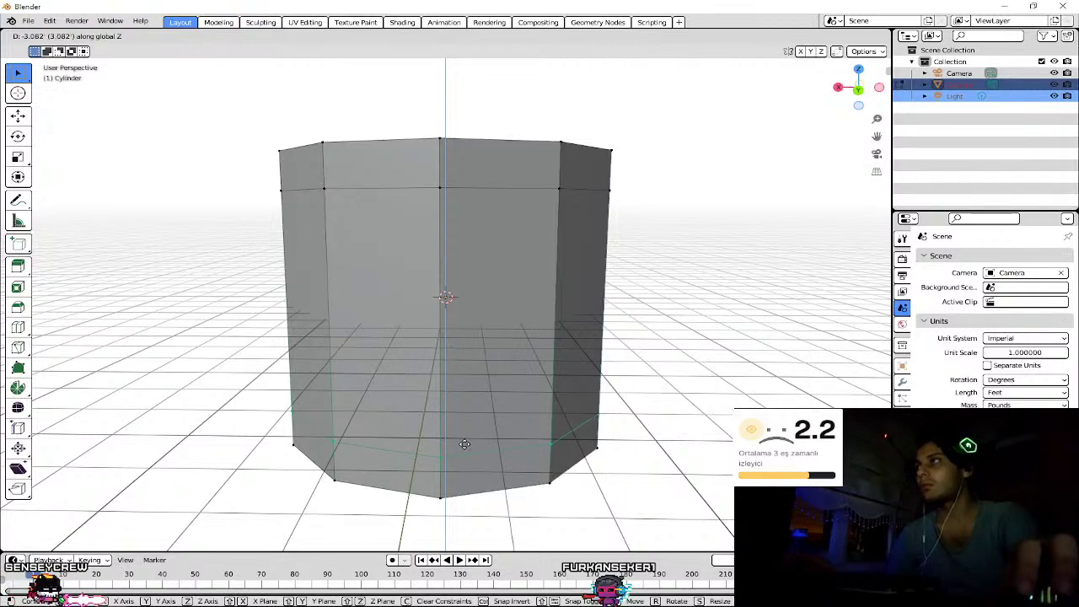
{"action": "left_click", "coordinate": [464, 444]}
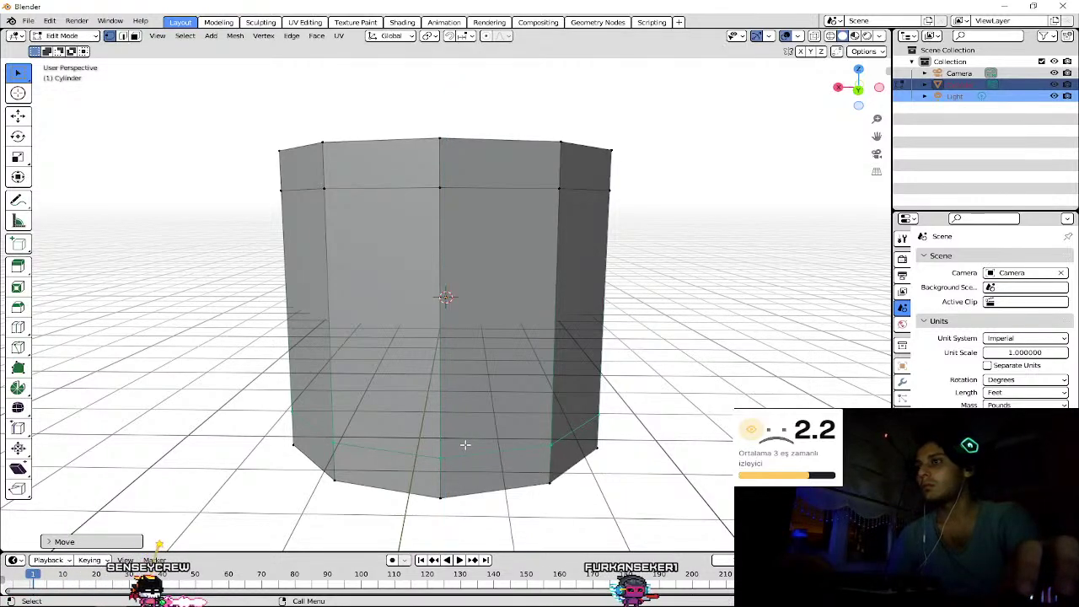
{"action": "key", "text": "ctrl+r"}
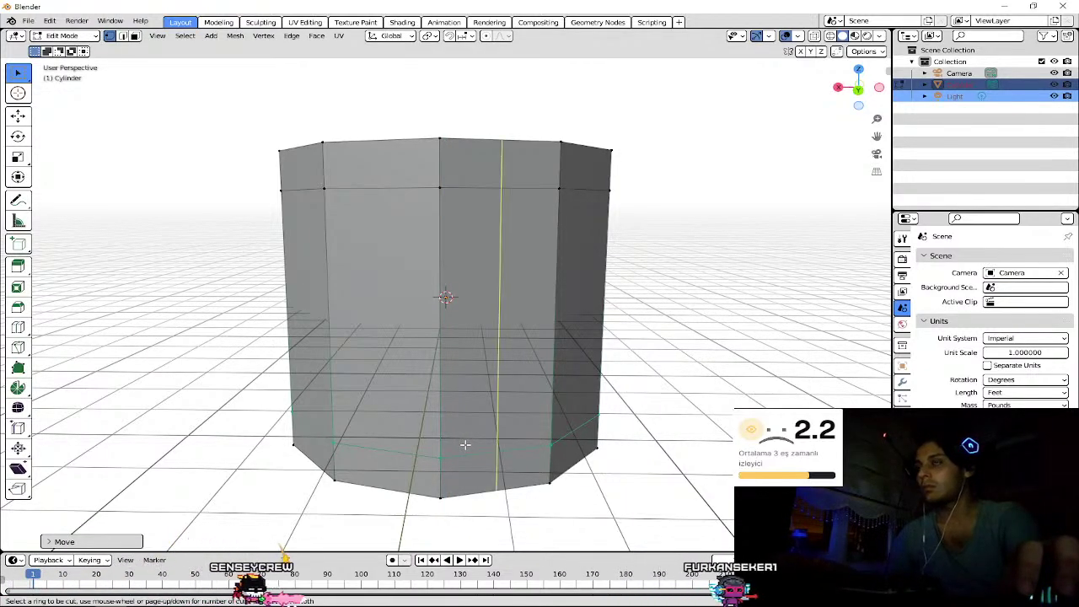
- Place another loop cut near the cylinder's base, giving two rings there
{"action": "left_click", "coordinate": [427, 358]}
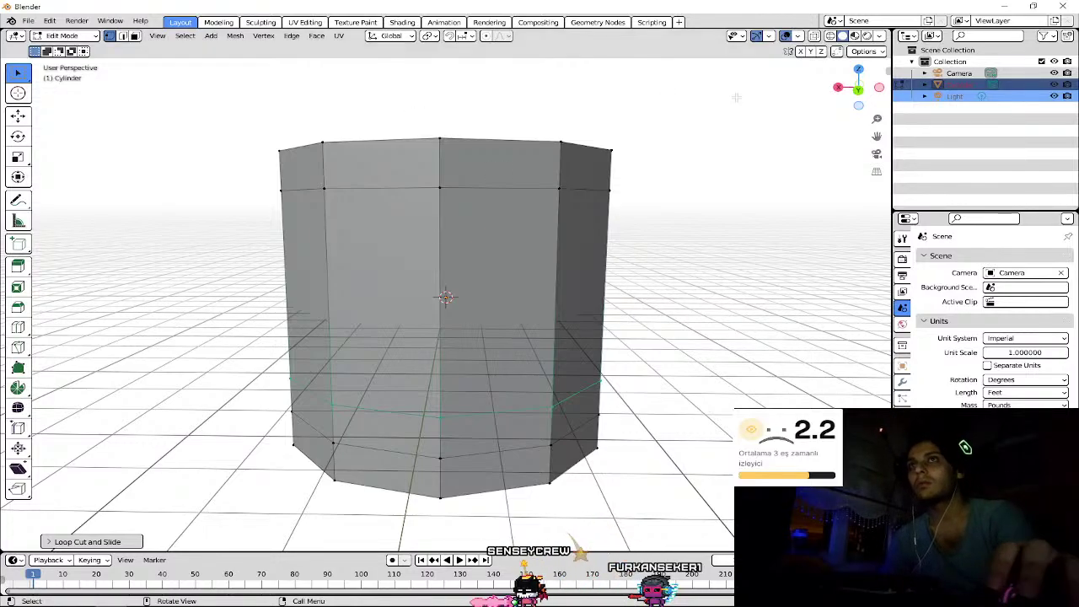
{"action": "mouse_move", "coordinate": [736, 98]}
{"action": "middle_mouse_down"}
{"action": "mouse_move", "coordinate": [736, 160]}
{"action": "mouse_move", "coordinate": [736, 126]}
{"action": "middle_mouse_up"}
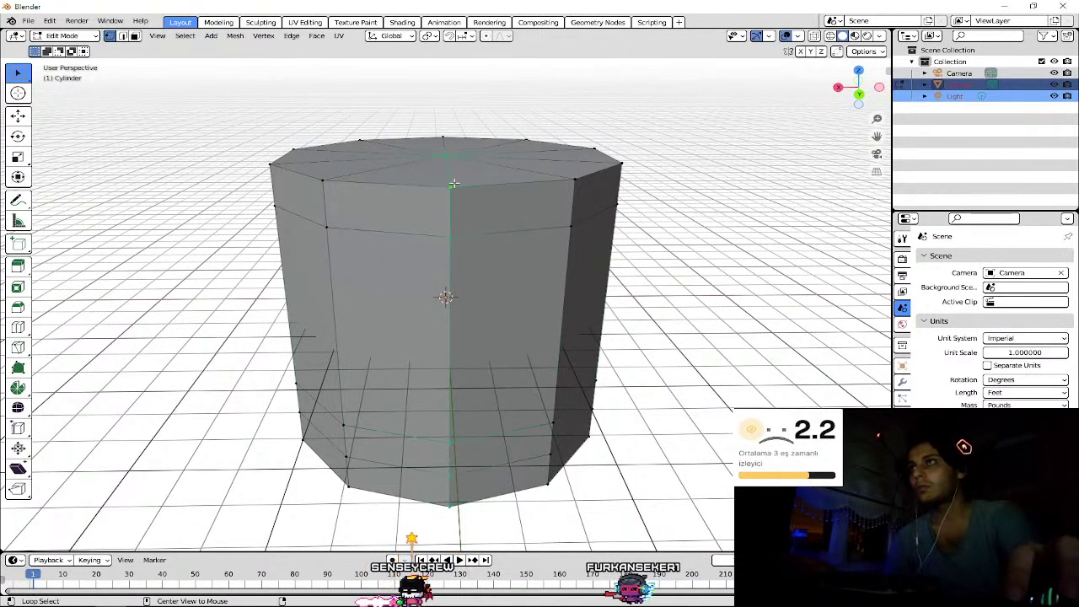
{"action": "left_click", "coordinate": [453, 182]}
{"action": "left_click_drag", "start_coordinate": [462, 183], "coordinate": [447, 186]}
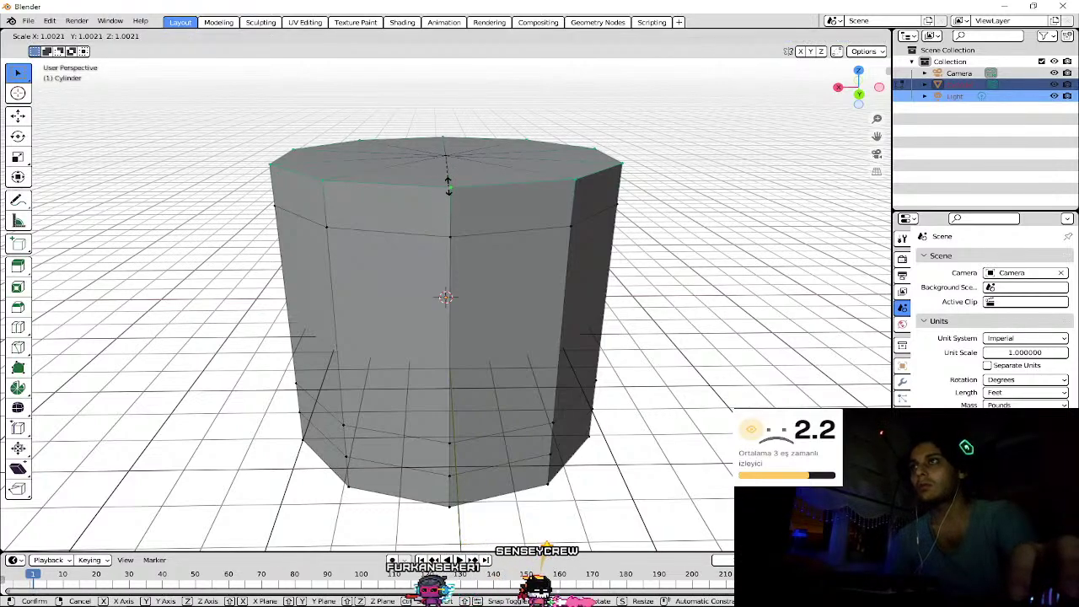
{"action": "left_click", "coordinate": [447, 180]}
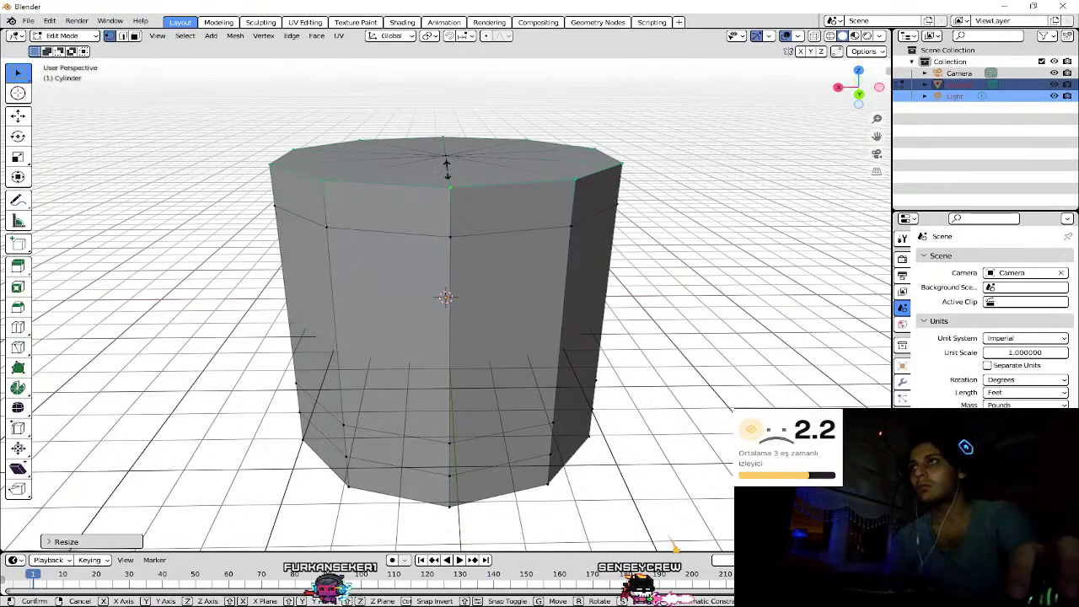
{"action": "key", "text": "s"}
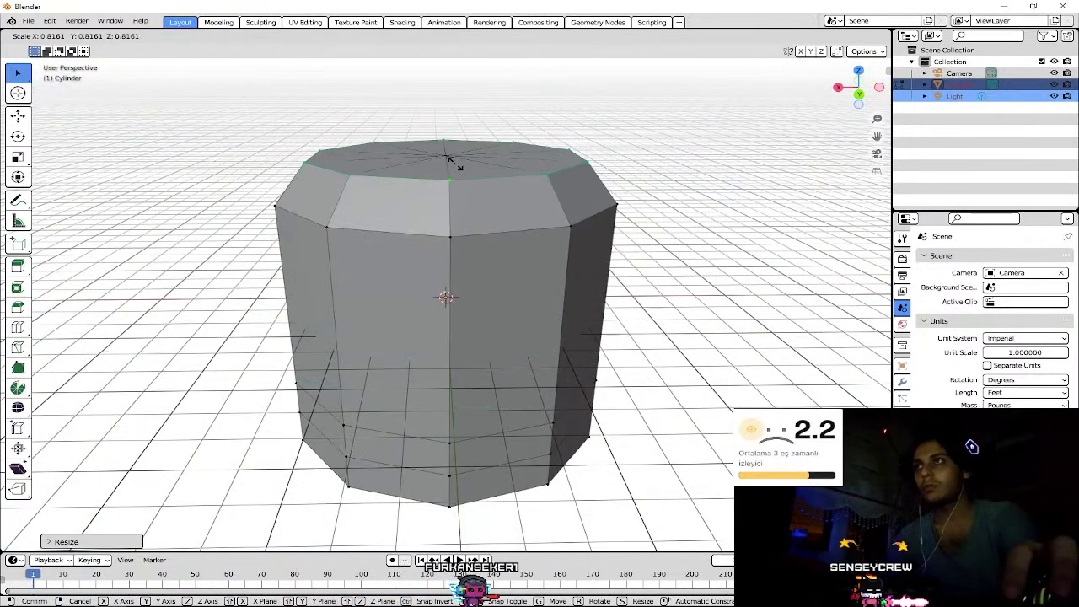
{"action": "left_click", "coordinate": [447, 158]}
{"action": "key", "text": "ctrl+z"}
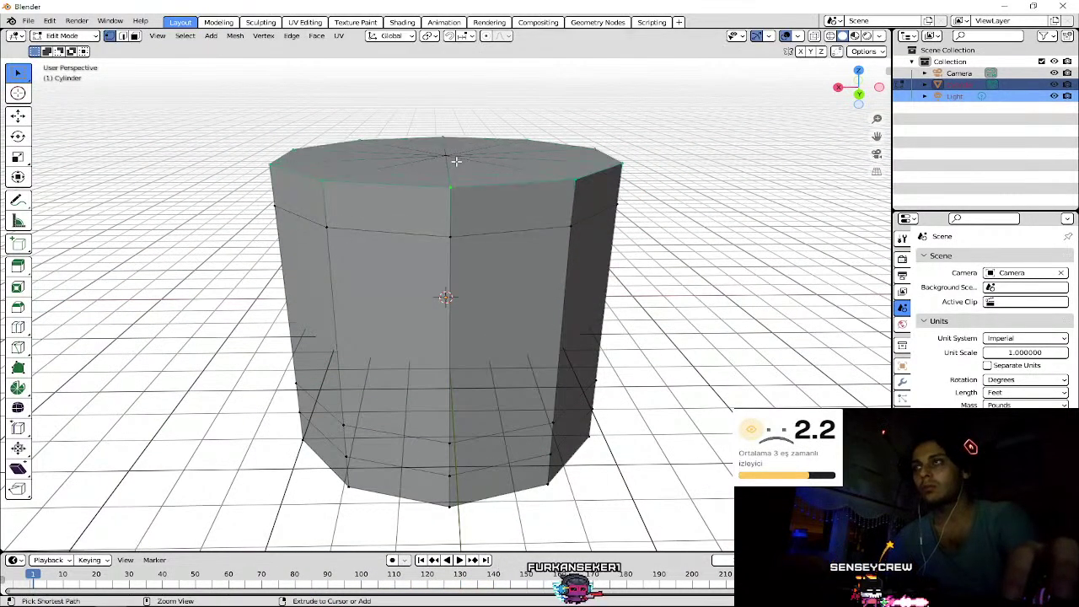
- Scale the top ring to -0.8403, inverting it into dark triangular notches
{"action": "scroll", "coordinate": [610, 157], "scroll_direction": "down", "scroll_amount": 5}
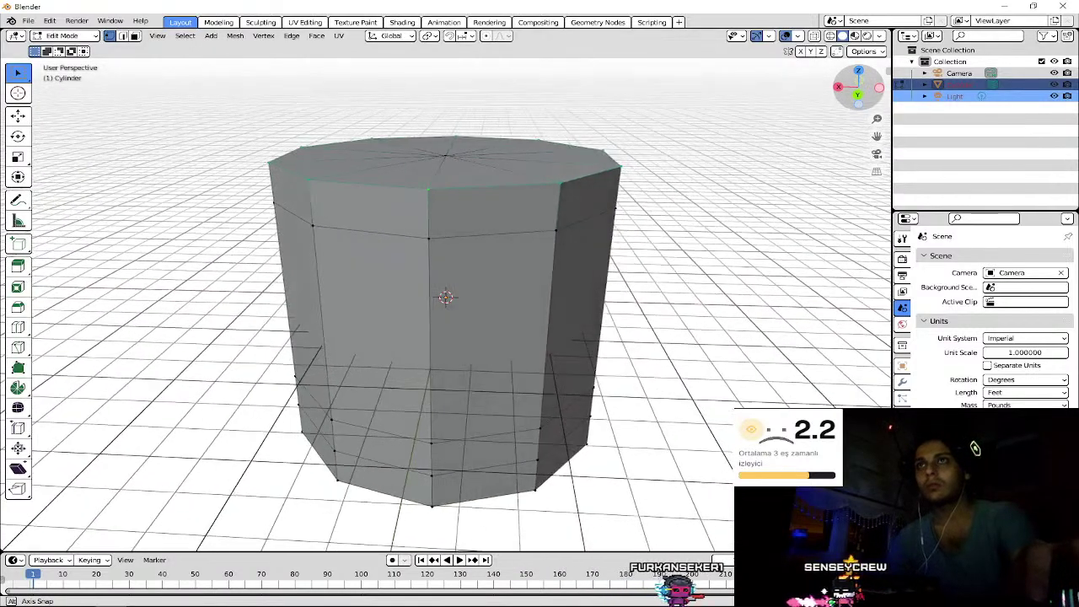
{"action": "scroll", "coordinate": [609, 157], "scroll_direction": "up", "scroll_amount": 2}
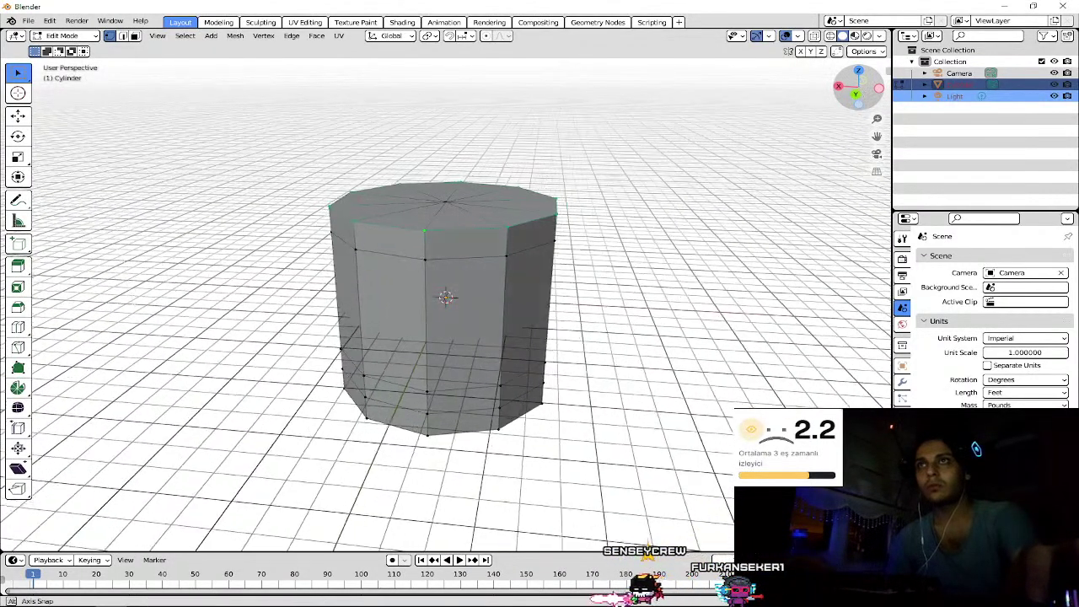
{"action": "left_click_drag", "start_coordinate": [859, 87], "coordinate": [857, 94]}
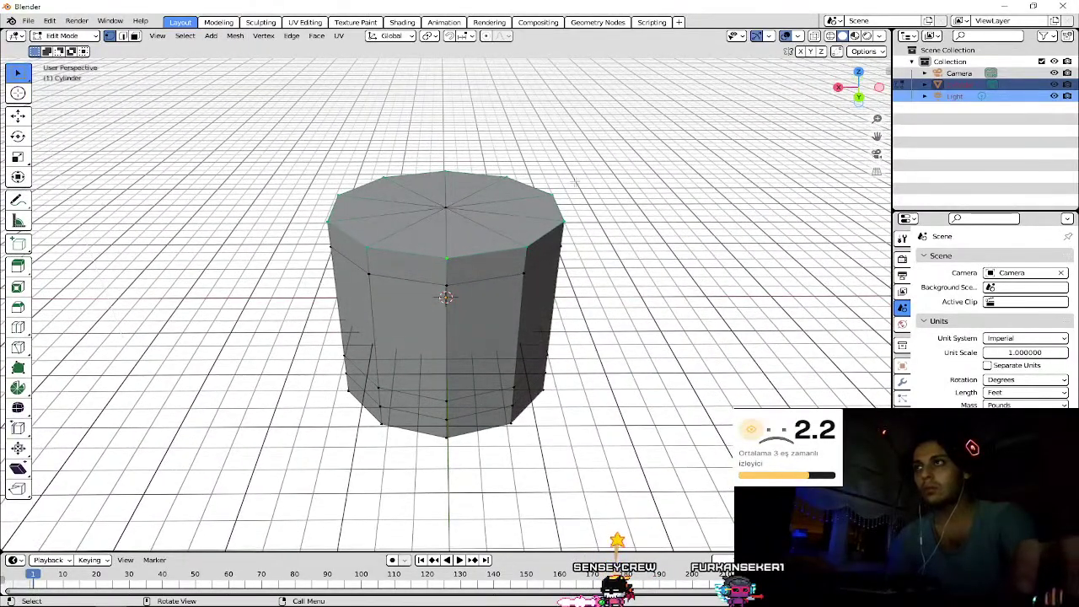
{"action": "key", "text": "s"}
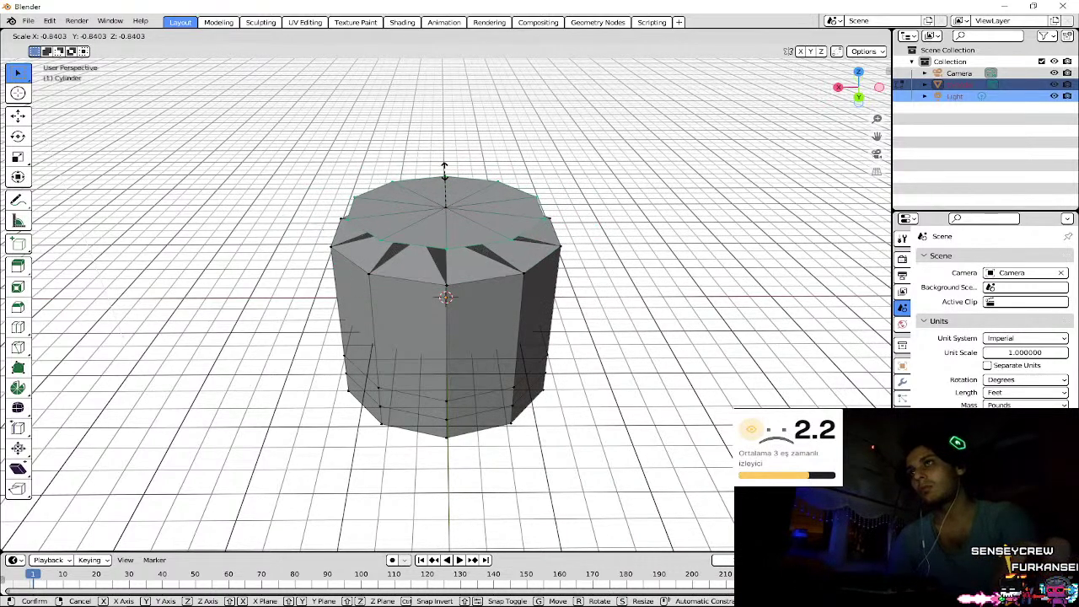
{"action": "left_click", "coordinate": [445, 165]}
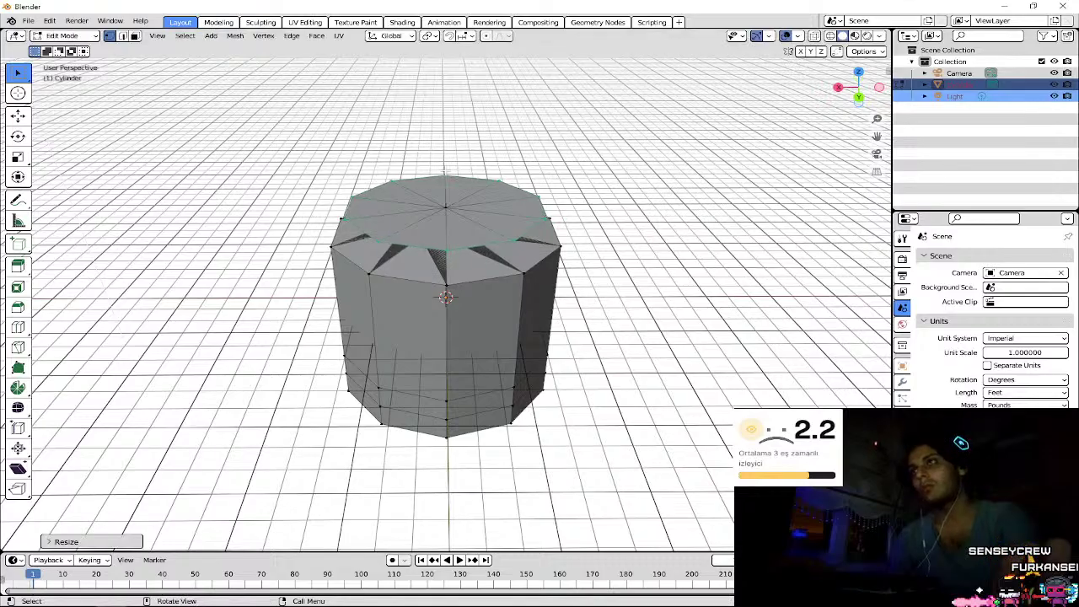
{"action": "left_click_drag", "start_coordinate": [868, 99], "coordinate": [868, 88]}
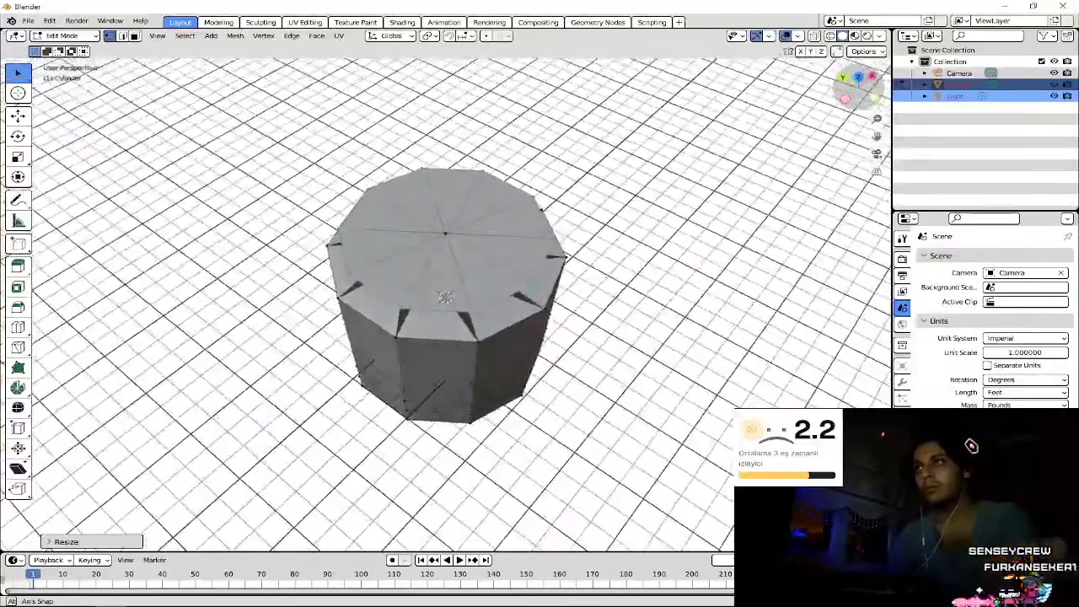
- Rescale the top ring to 0.7313 for a chamfered, tapering top edge
{"action": "left_click_drag", "start_coordinate": [858, 89], "coordinate": [638, 180]}
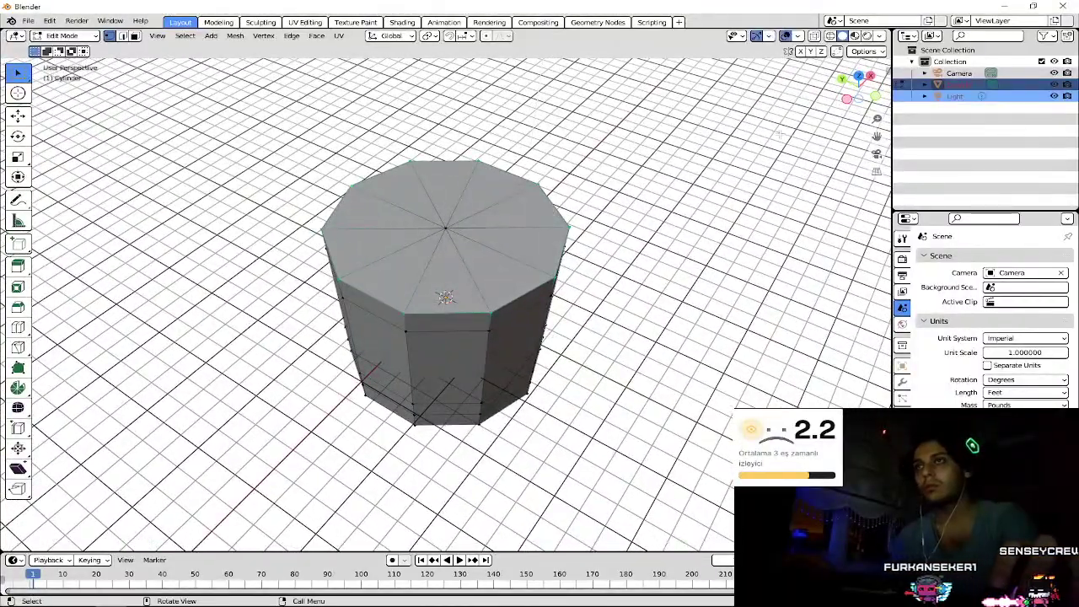
{"action": "left_click_drag", "start_coordinate": [847, 98], "coordinate": [857, 105]}
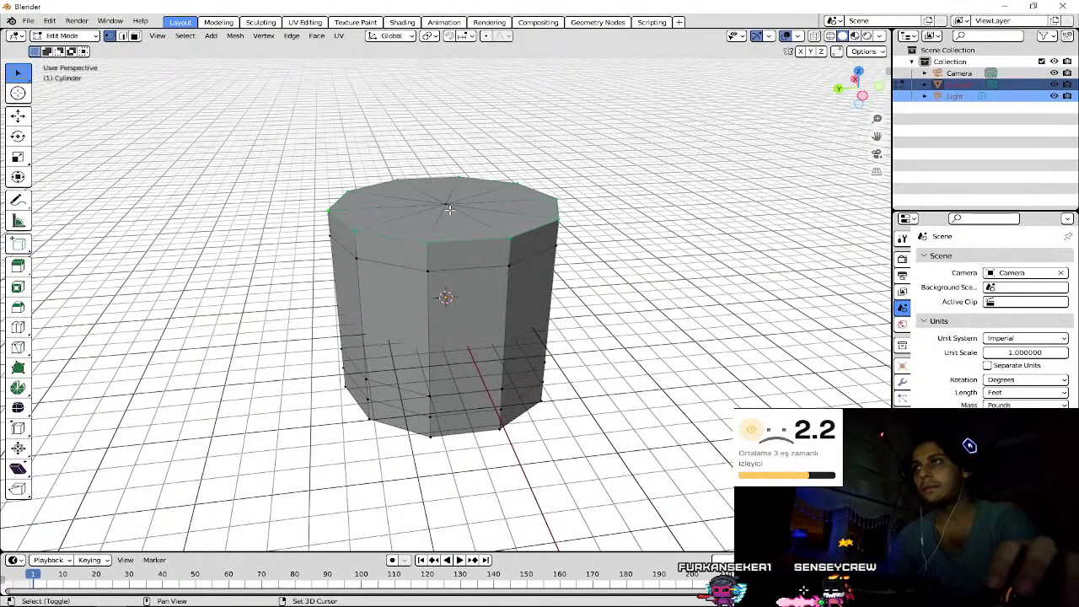
{"action": "key", "text": "s"}
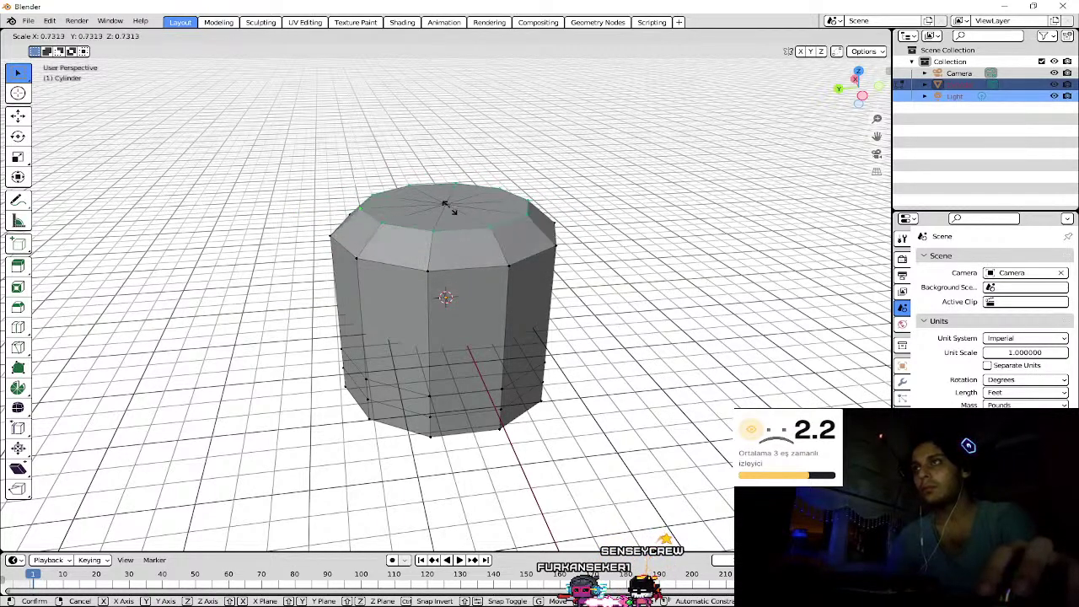
{"action": "left_click", "coordinate": [445, 204]}
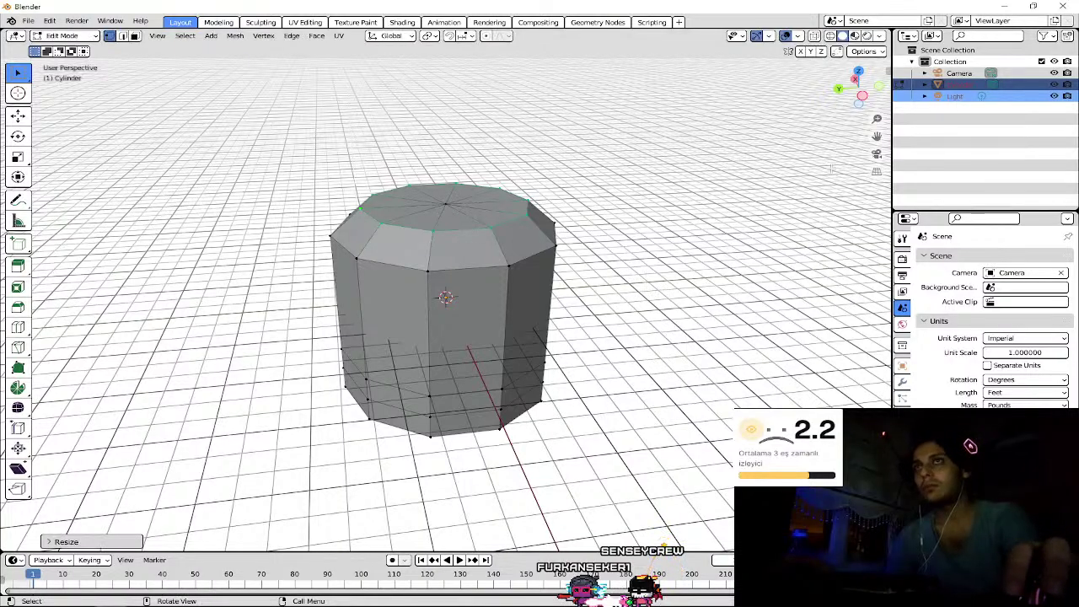
{"action": "mouse_move", "coordinate": [446, 253]}
{"action": "middle_mouse_down"}
{"action": "mouse_move", "coordinate": [447, 387]}
{"action": "mouse_move", "coordinate": [455, 253]}
{"action": "mouse_move", "coordinate": [472, 261]}
{"action": "mouse_move", "coordinate": [481, 295]}
{"action": "mouse_move", "coordinate": [447, 261]}
{"action": "mouse_move", "coordinate": [459, 261]}
{"action": "middle_mouse_up"}
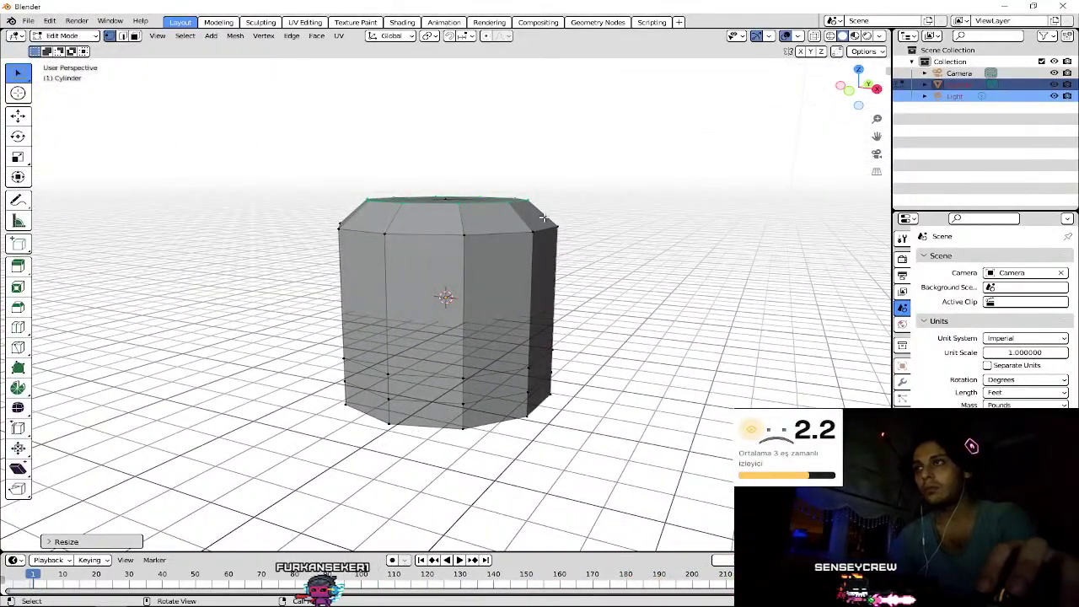
{"action": "key", "text": "g"}
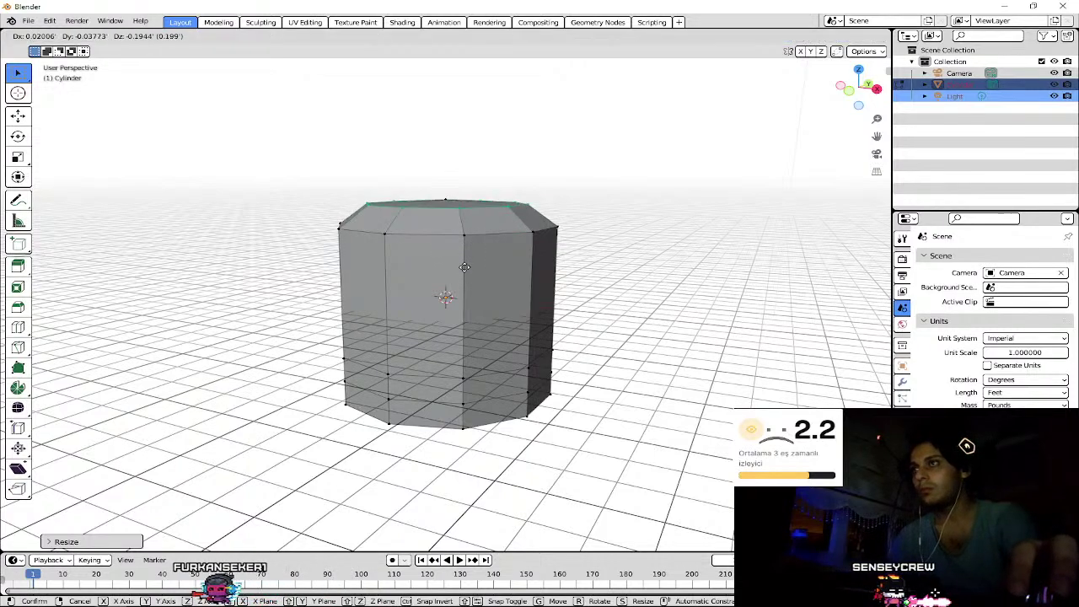
{"action": "left_click", "coordinate": [525, 307]}
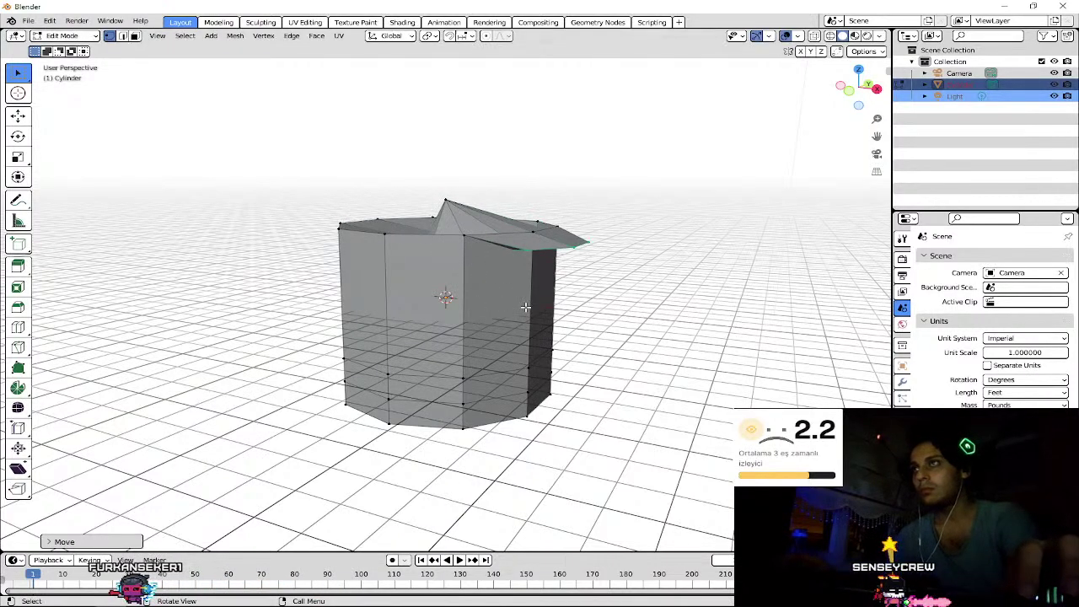
{"action": "key", "text": "ctrl+z"}
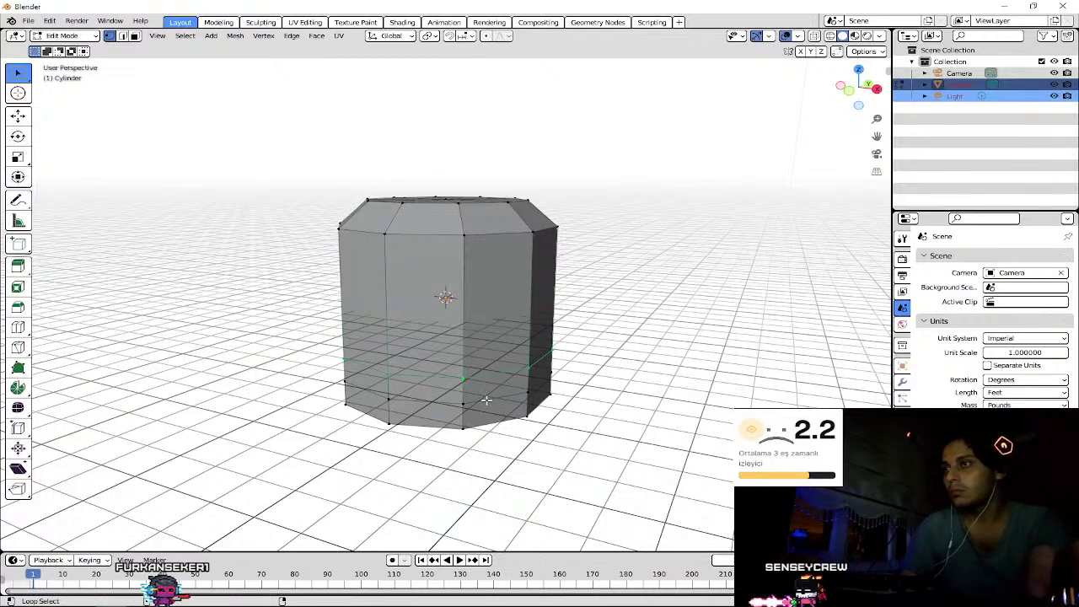
- Select the lower face band and scale it out to 1.3682 for a flared base
{"action": "left_click", "coordinate": [486, 401], "text": "alt"}
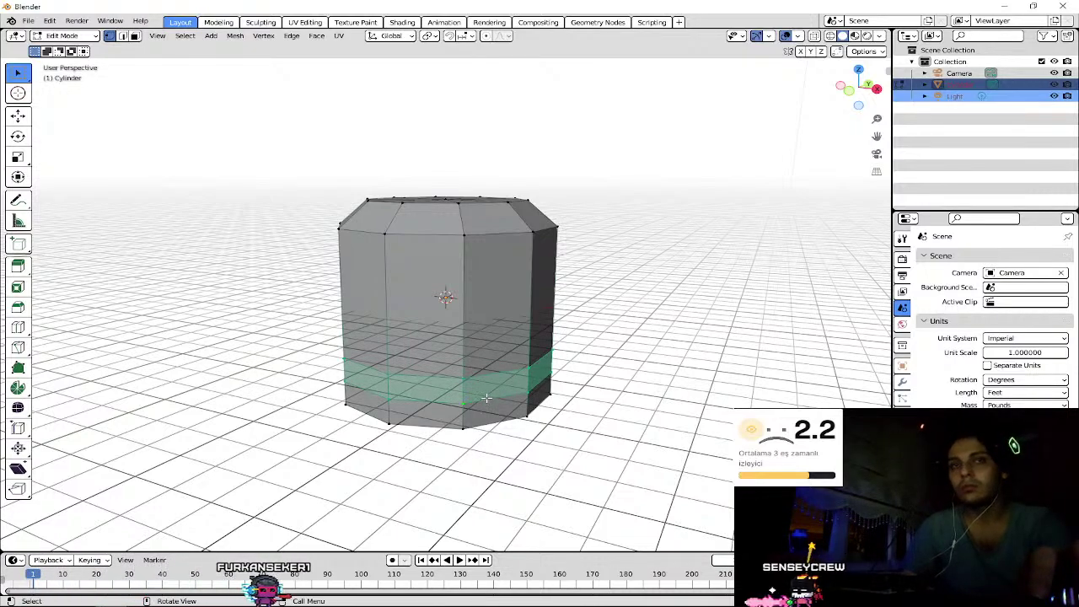
{"action": "key", "text": "s"}
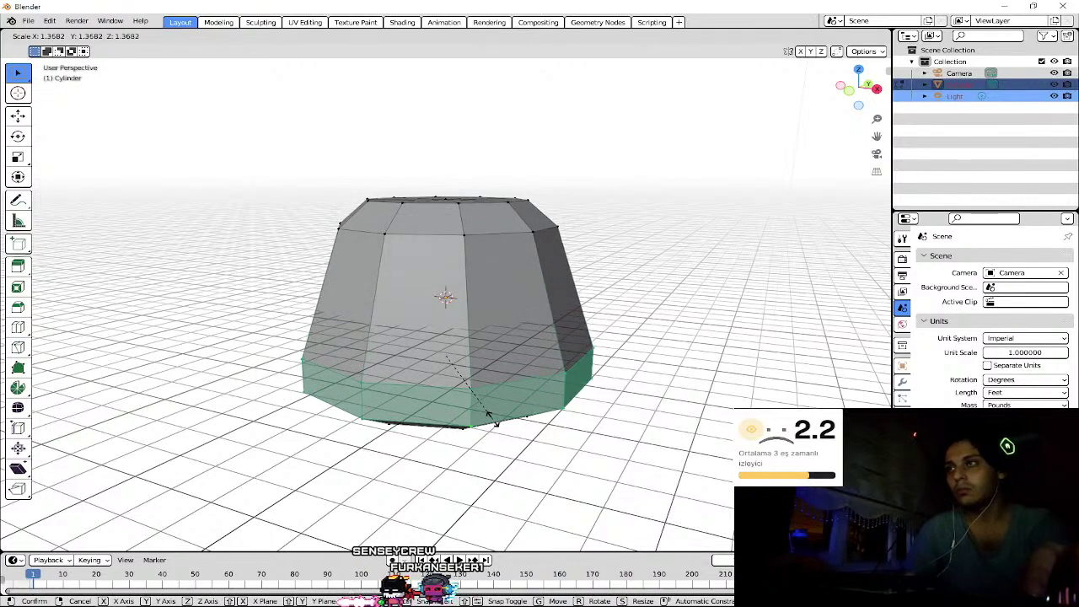
{"action": "left_click", "coordinate": [490, 417]}
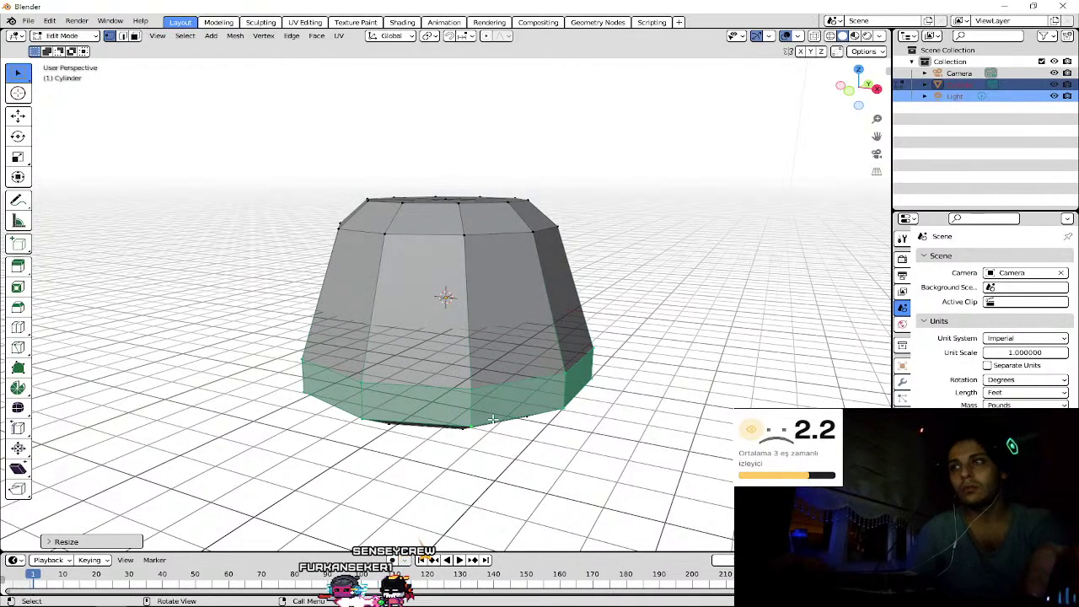
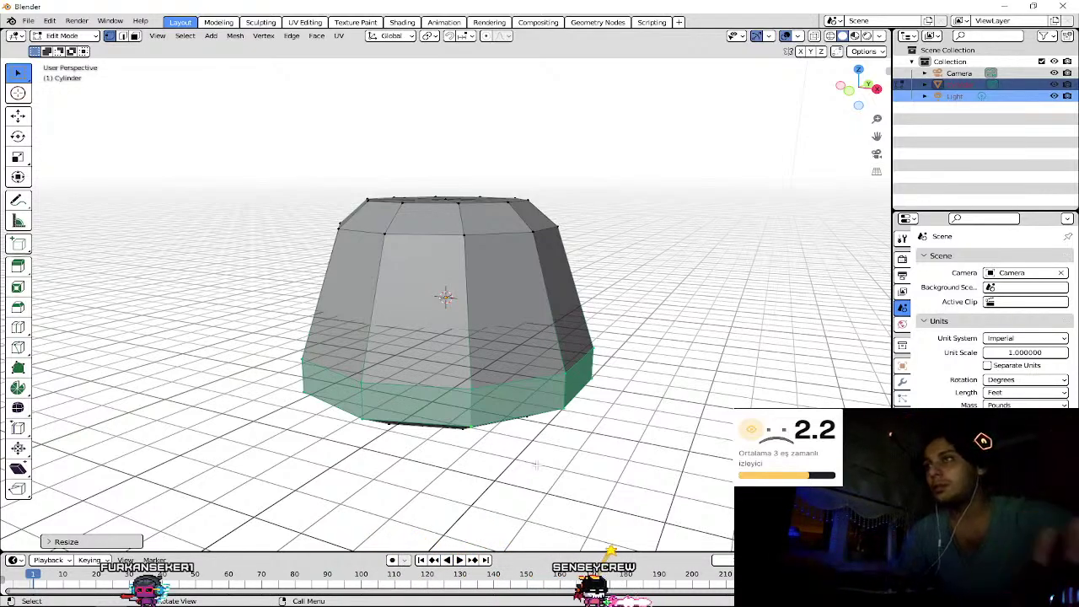
- Scale the cylinder's bottom ring outward so the base flares, then deselect everything
{"action": "key", "text": "shift+s"}
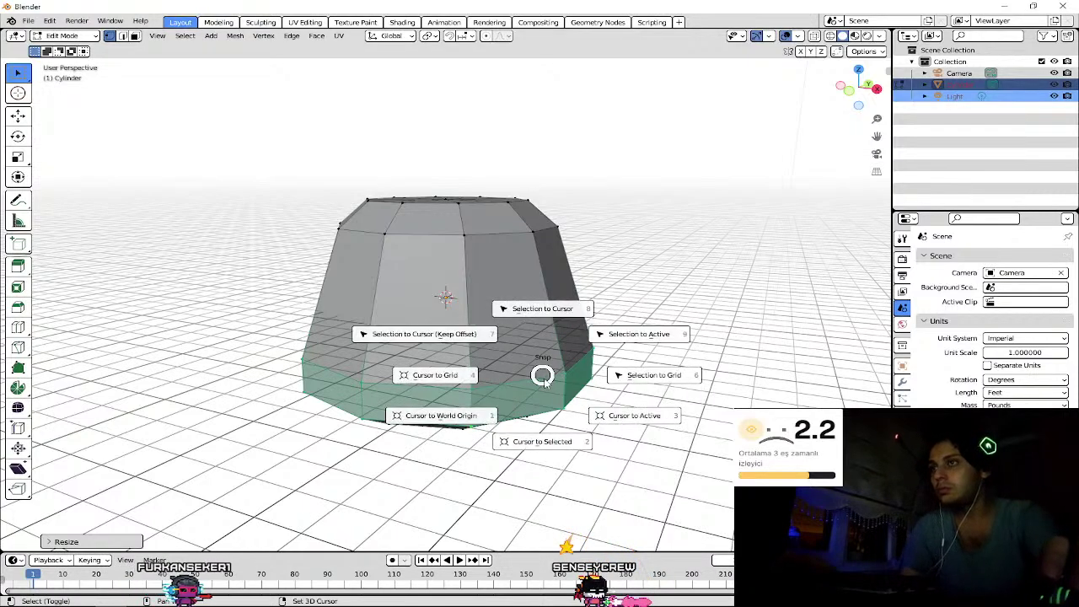
{"action": "key", "text": "Escape"}
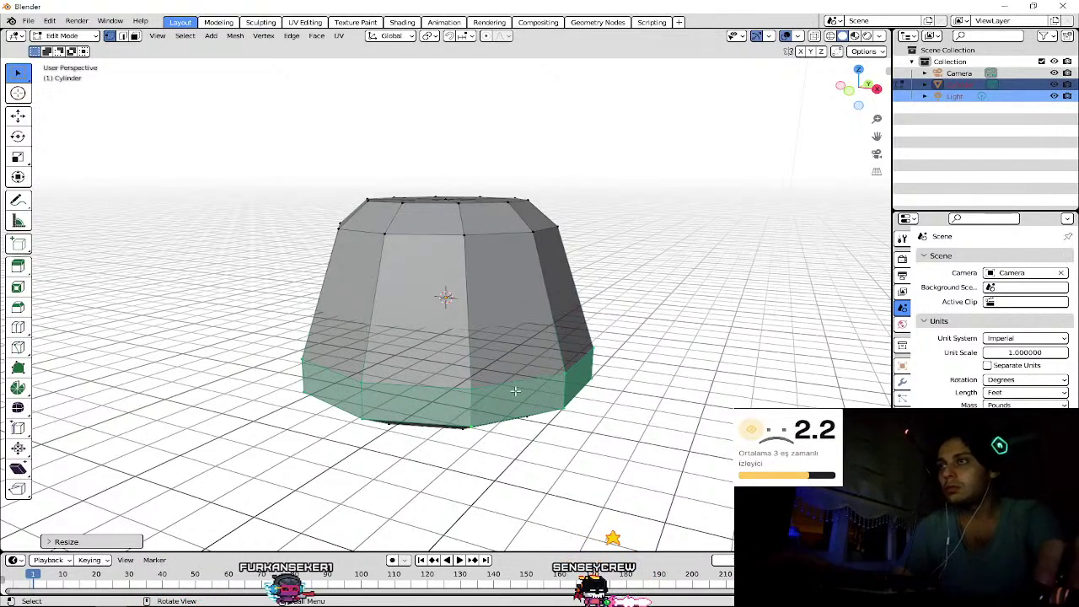
{"action": "key", "text": "s"}
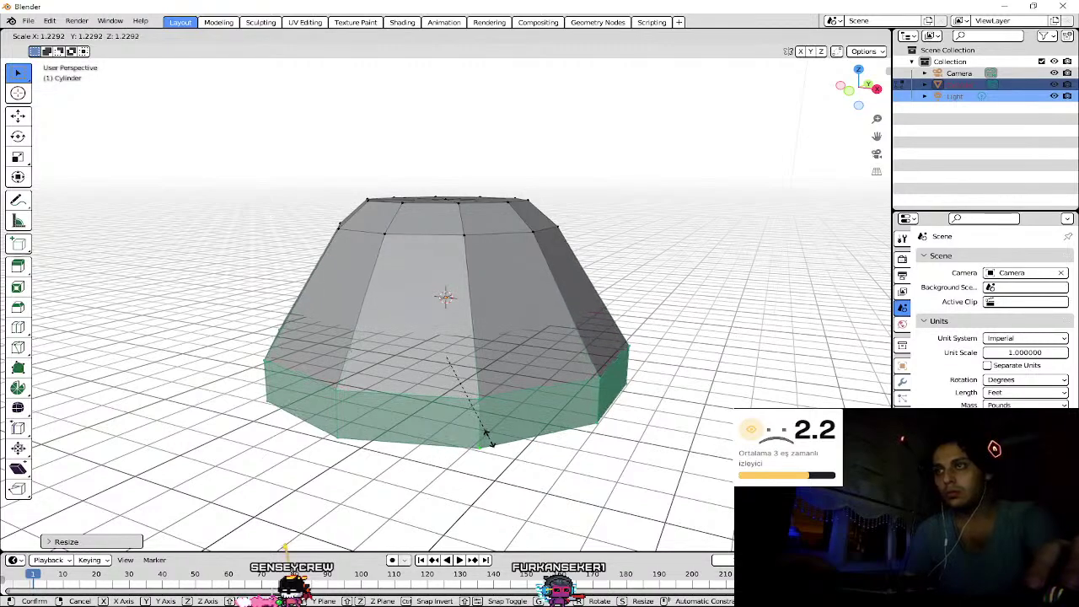
{"action": "left_click", "coordinate": [484, 436]}
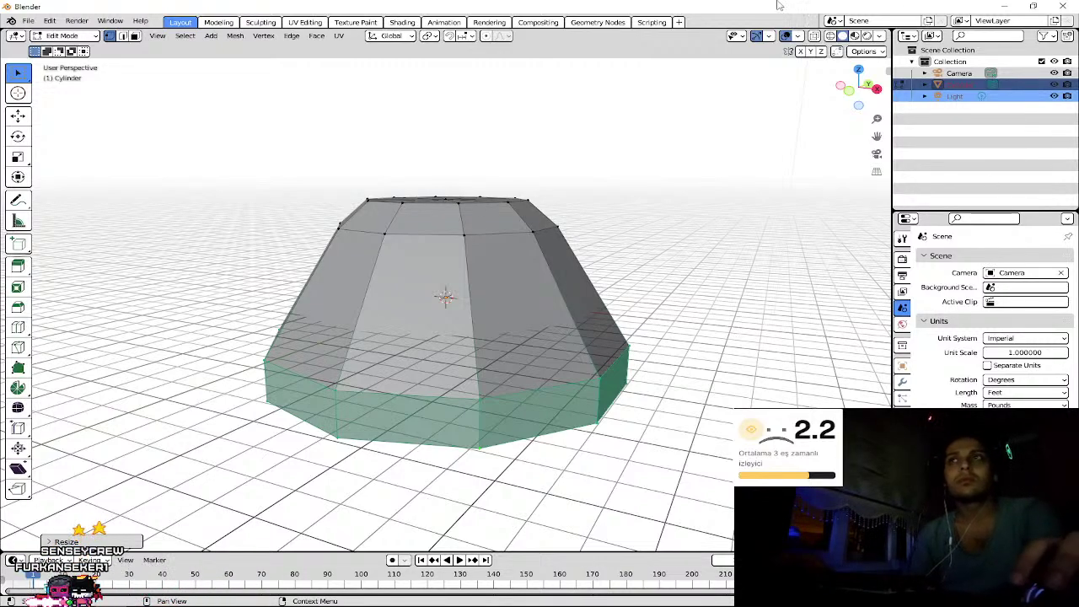
{"action": "key", "text": "a"}
{"action": "key", "text": "alt+a"}
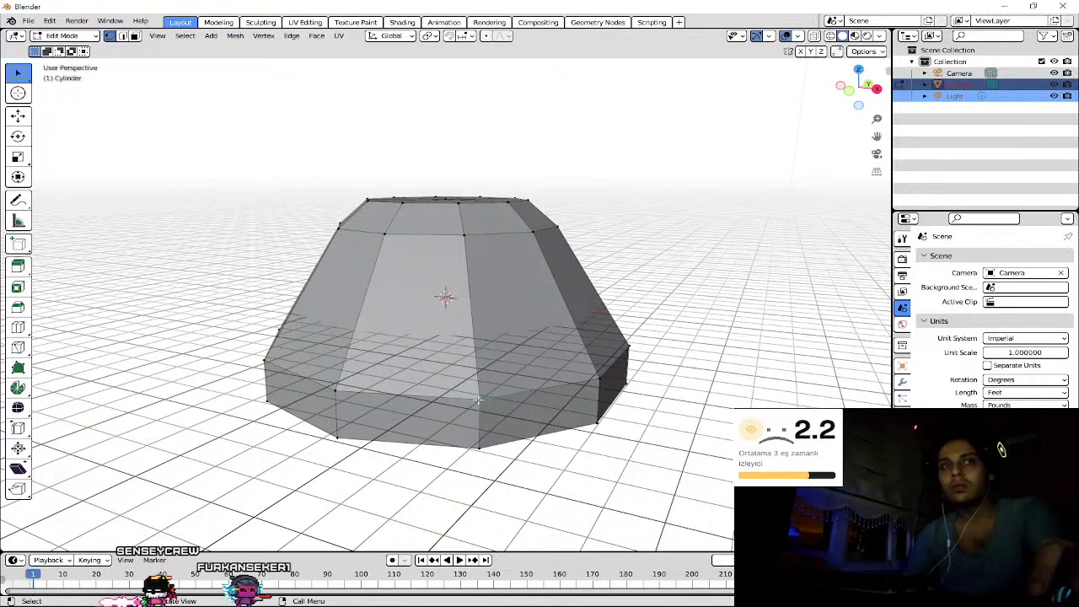
- Move a vertex freely to a new position on the cylinder
{"action": "key", "text": "shift+v"}
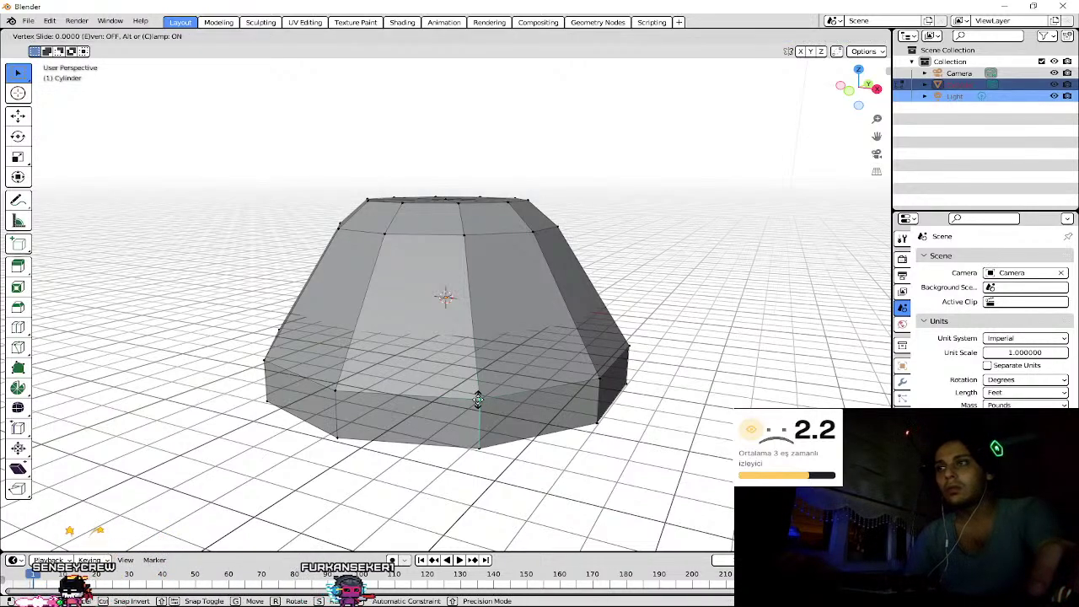
{"action": "key", "text": "g"}
{"action": "left_click", "coordinate": [478, 399]}
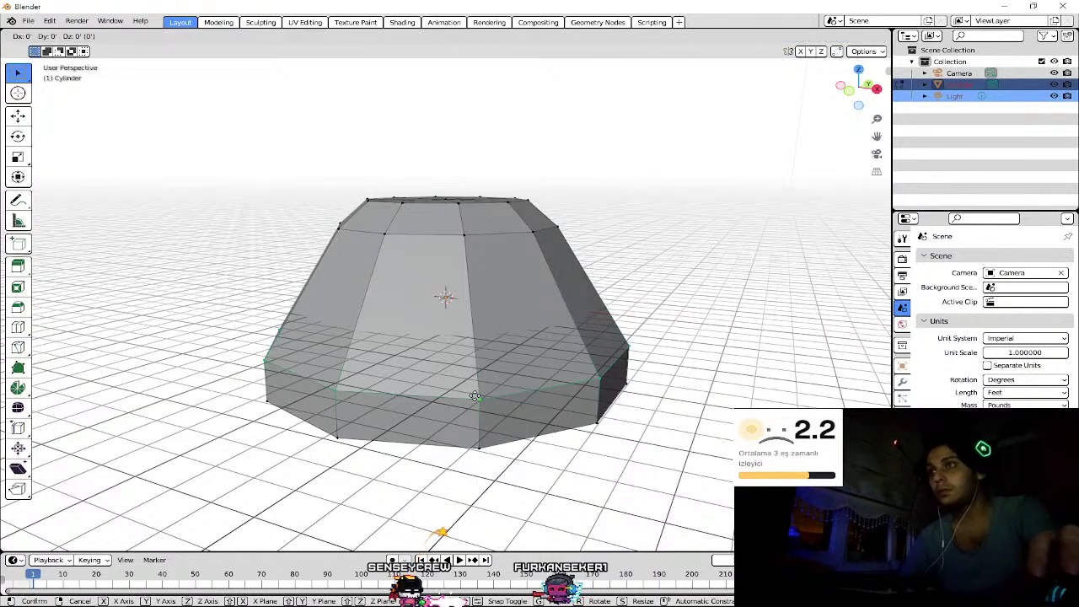
- Edge-slide the middle edge loop higher to round the sides into a dome
{"action": "key", "text": "g"}
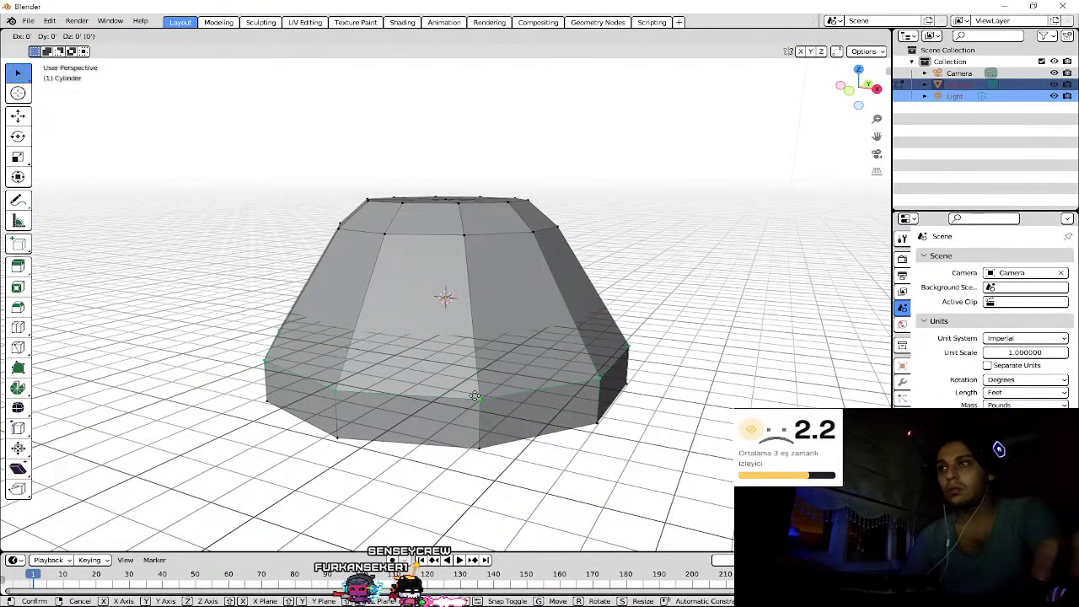
{"action": "key", "text": "g"}
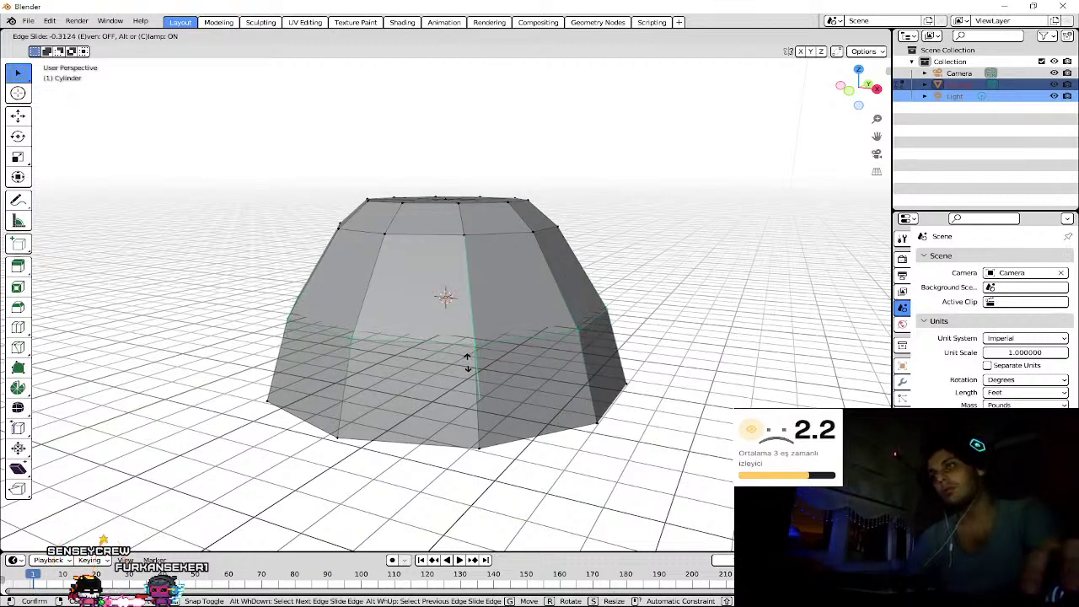
{"action": "left_click", "coordinate": [466, 361]}
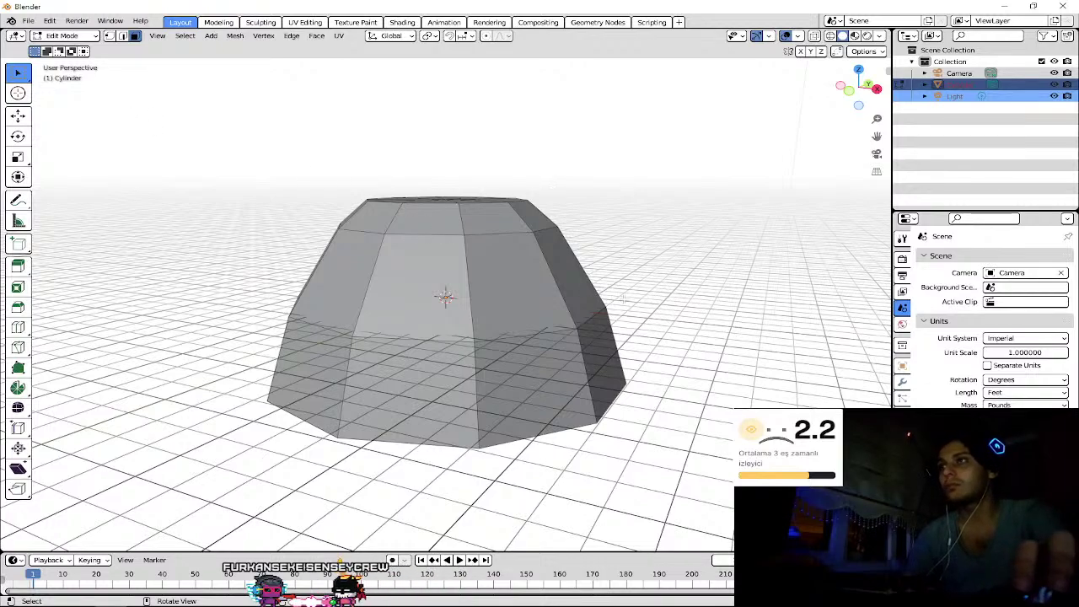
- Orbit the view to look up at the underside of the mushroom cap
{"action": "key", "text": "b"}
{"action": "key", "text": "Escape"}
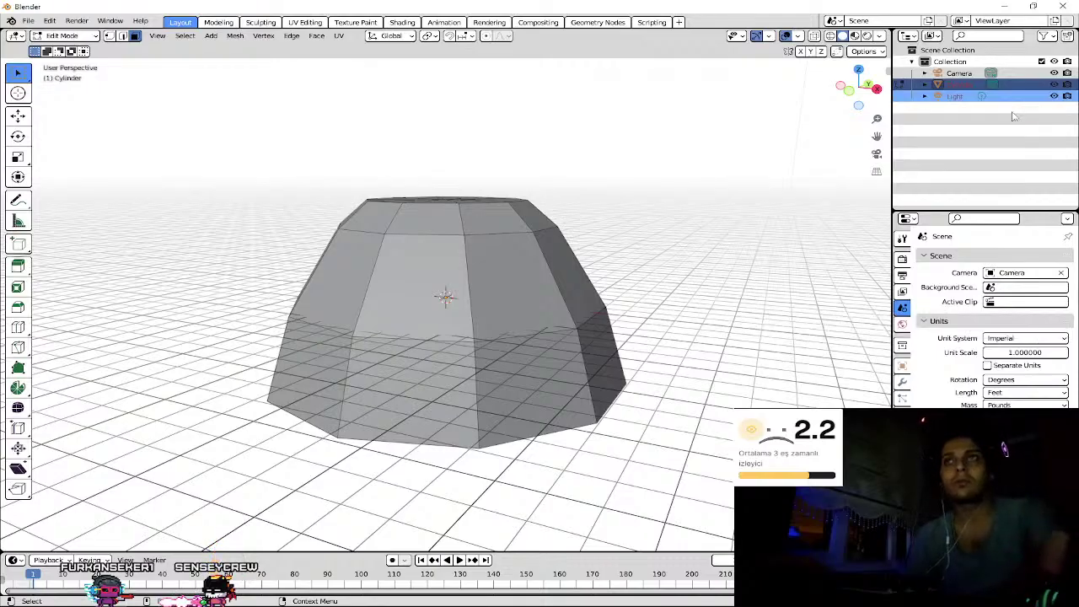
{"action": "mouse_move", "coordinate": [856, 112]}
{"action": "left_mouse_down"}
{"action": "mouse_move", "coordinate": [856, 80]}
{"action": "mouse_move", "coordinate": [860, 93]}
{"action": "left_mouse_up"}
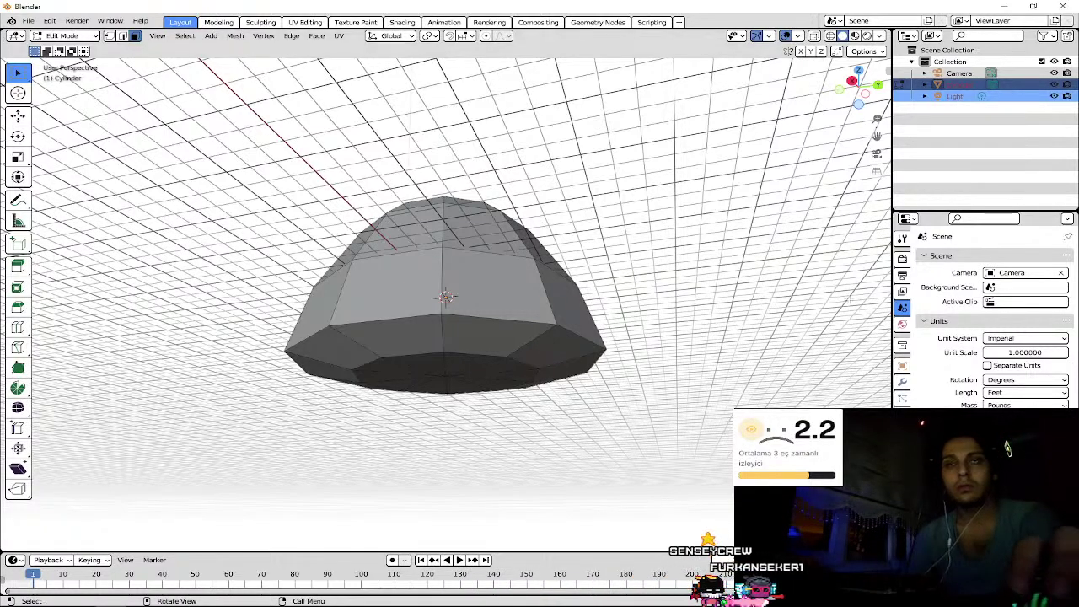
- Select the cap's flat bottom face while viewing from beneath the mesh
{"action": "left_click_drag", "start_coordinate": [464, 379], "coordinate": [468, 384]}
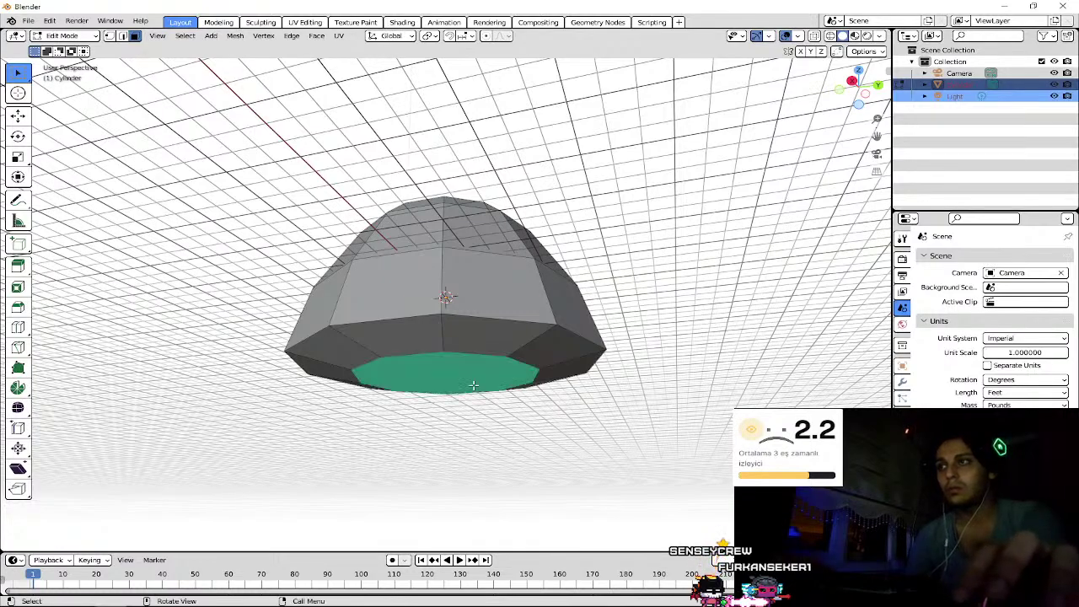
{"action": "middle_click_drag", "start_coordinate": [472, 388], "coordinate": [494, 366]}
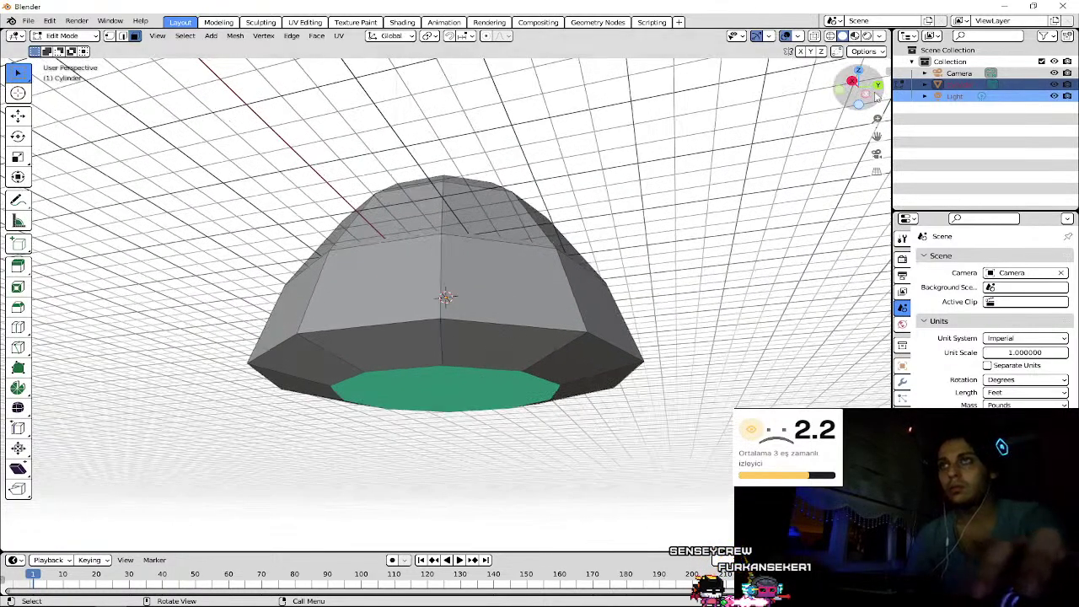
{"action": "left_click_drag", "start_coordinate": [857, 99], "coordinate": [859, 98]}
- Try extruding and lowering the bottom face, then cancel and undo to keep the shape
{"action": "key", "text": "e"}
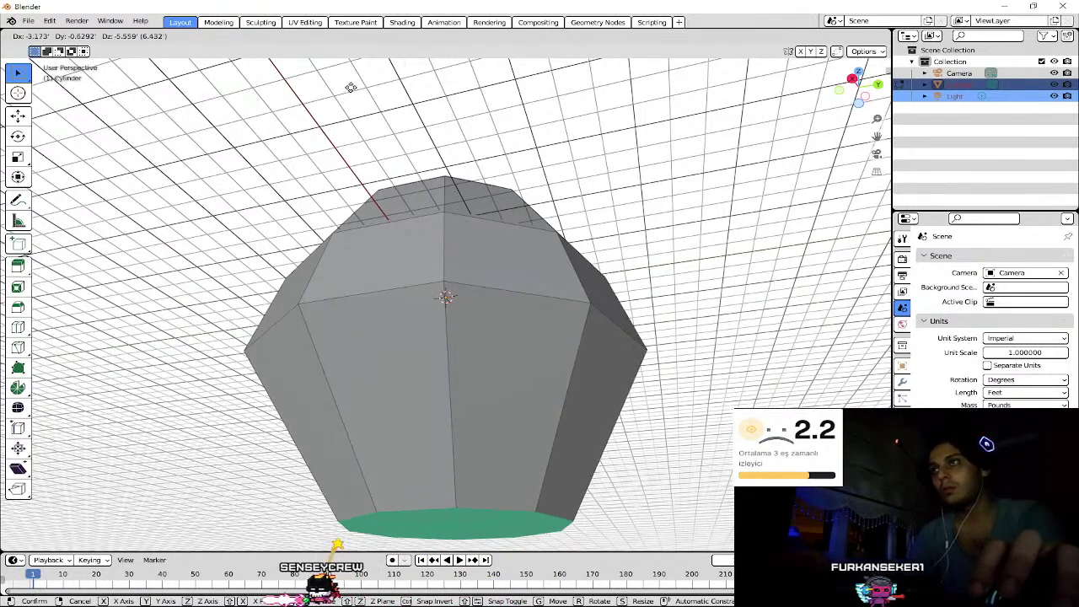
{"action": "right_click", "coordinate": [345, 106]}
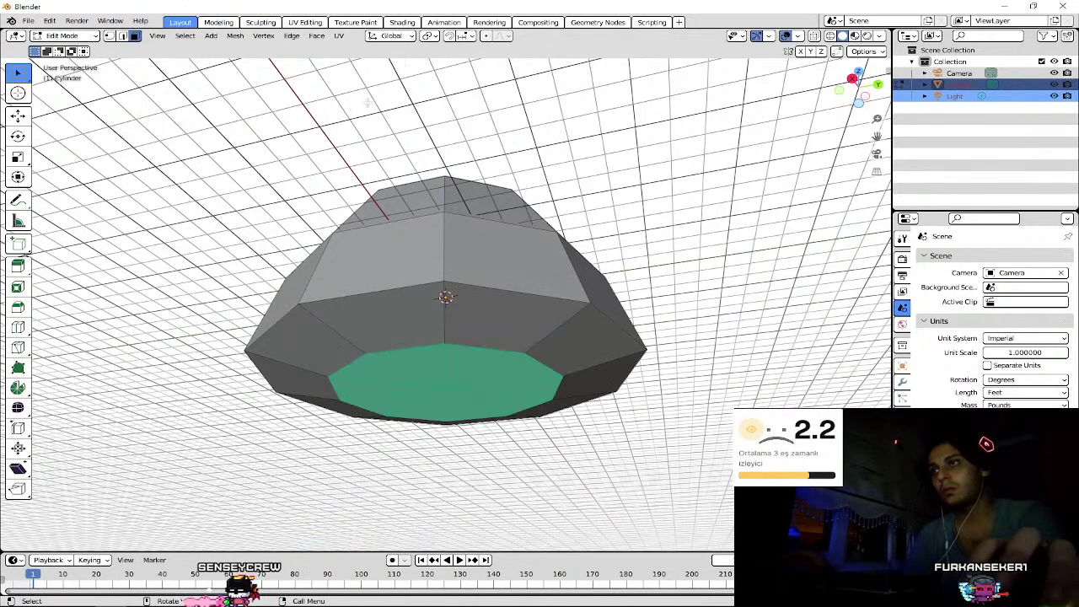
{"action": "key", "text": "g"}
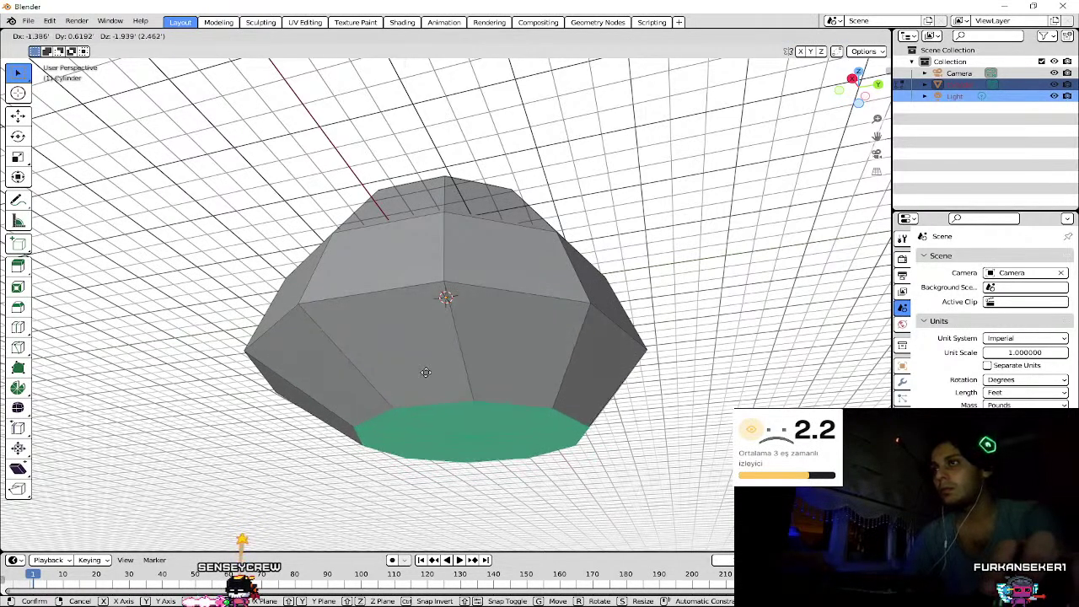
{"action": "left_click", "coordinate": [379, 377]}
{"action": "key", "text": "ctrl+z"}
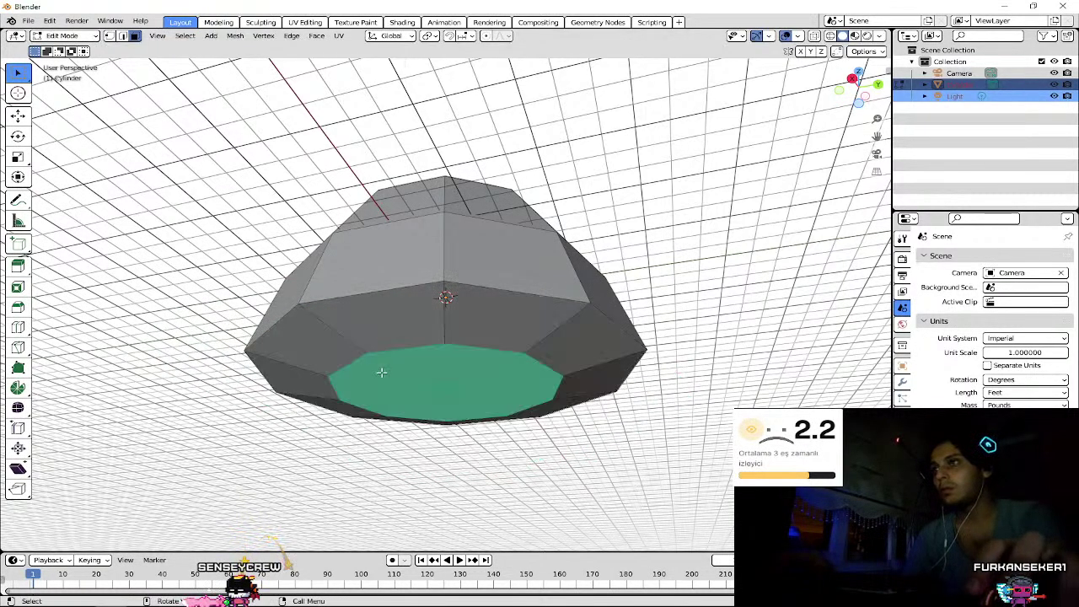
{"action": "scroll", "coordinate": [447, 389], "scroll_direction": "down", "scroll_amount": 2}
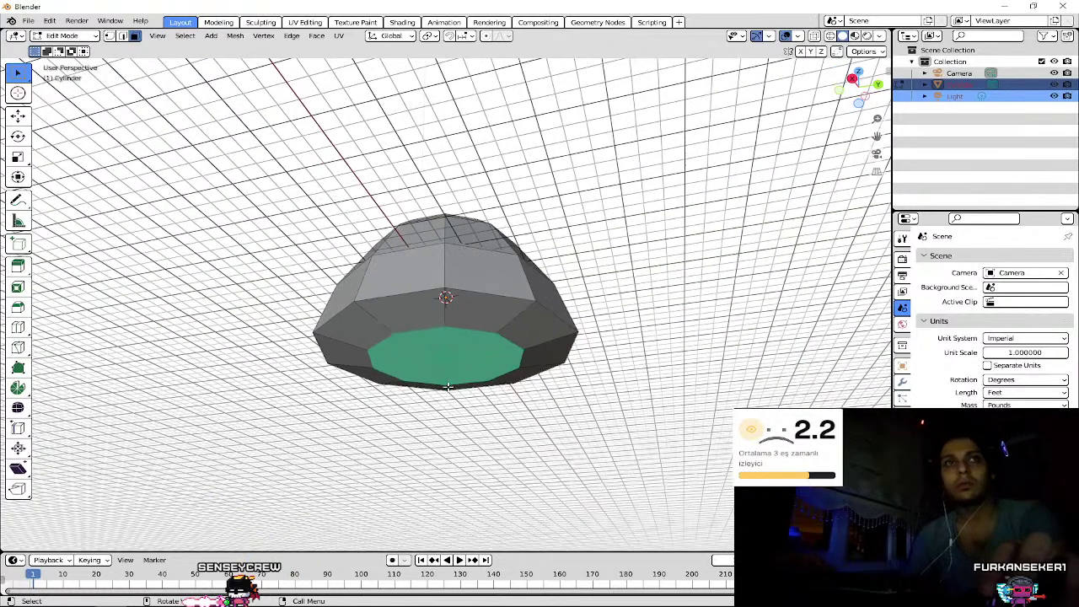
{"action": "scroll", "coordinate": [448, 386], "scroll_direction": "up", "scroll_amount": 2}
{"action": "scroll", "coordinate": [448, 386], "scroll_direction": "down", "scroll_amount": 1}
{"action": "scroll", "coordinate": [448, 386], "scroll_direction": "up", "scroll_amount": 1}
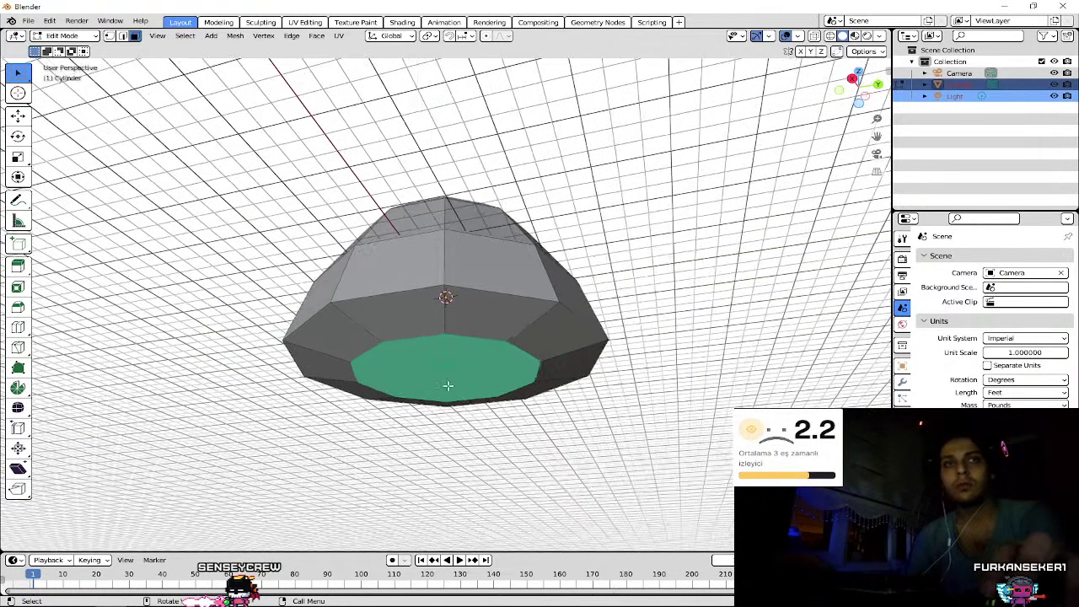
{"action": "scroll", "coordinate": [460, 437], "scroll_direction": "up", "scroll_amount": 2}
{"action": "scroll", "coordinate": [458, 431], "scroll_direction": "down", "scroll_amount": 3}
{"action": "scroll", "coordinate": [455, 425], "scroll_direction": "up", "scroll_amount": 1}
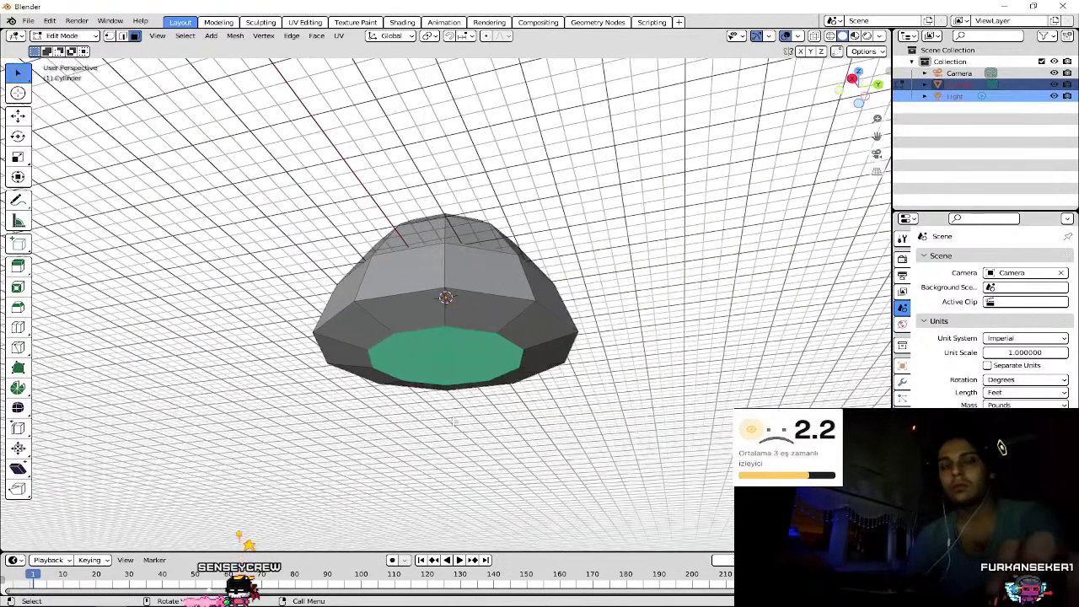
{"action": "scroll", "coordinate": [452, 420], "scroll_direction": "up", "scroll_amount": 1}
{"action": "scroll", "coordinate": [453, 420], "scroll_direction": "down", "scroll_amount": 1}
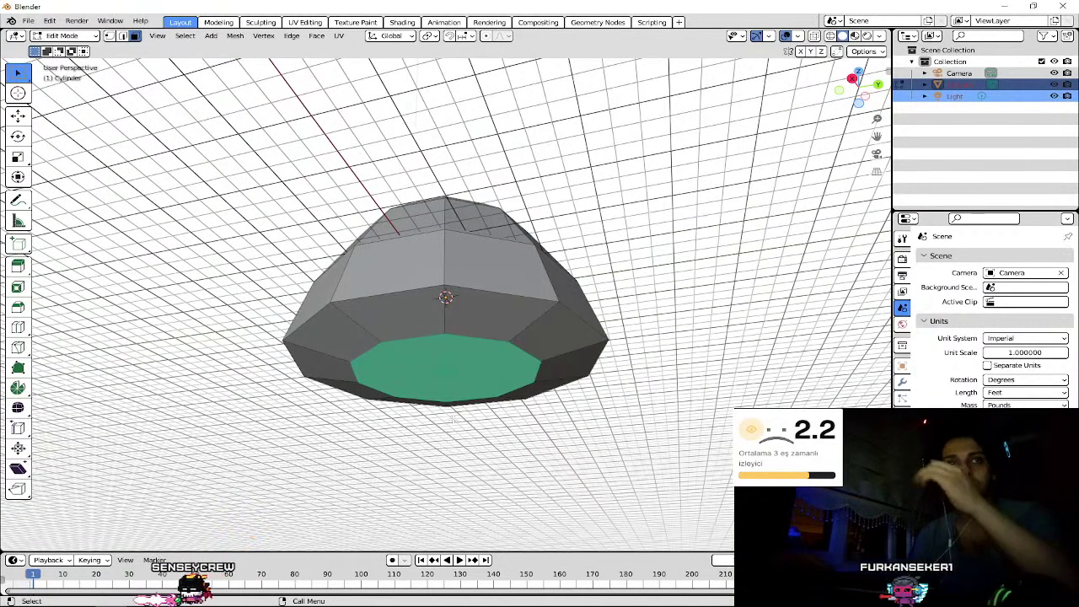
- Extrude the cap's bottom face downward into a stem and view it from the side
{"action": "key", "text": "e"}
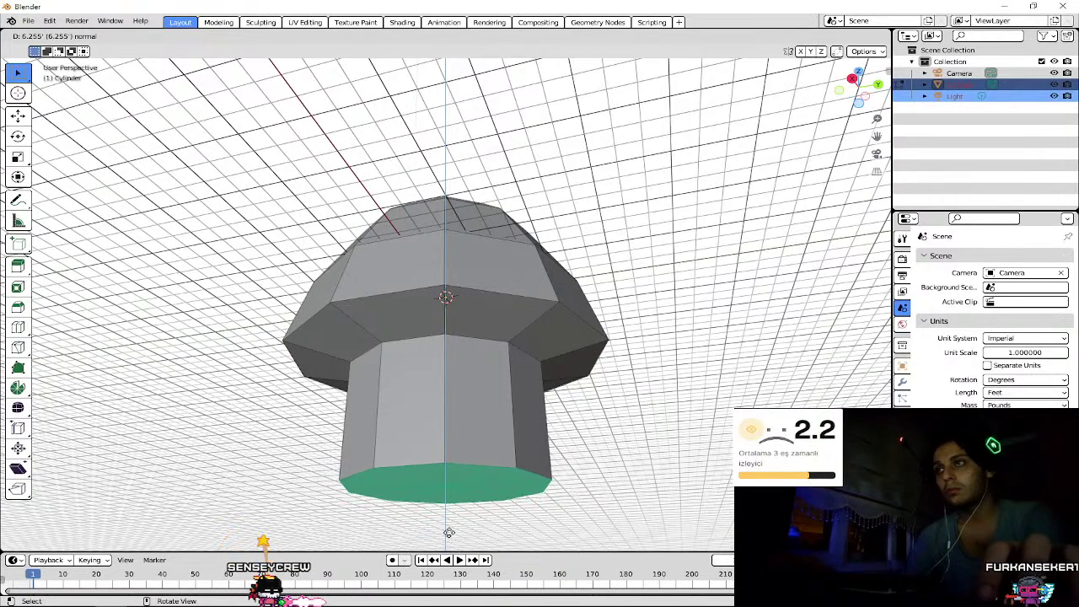
{"action": "left_click", "coordinate": [448, 533]}
{"action": "mouse_move", "coordinate": [549, 404]}
{"action": "middle_mouse_down"}
{"action": "mouse_move", "coordinate": [233, 149]}
{"action": "mouse_move", "coordinate": [549, 354]}
{"action": "middle_mouse_up"}
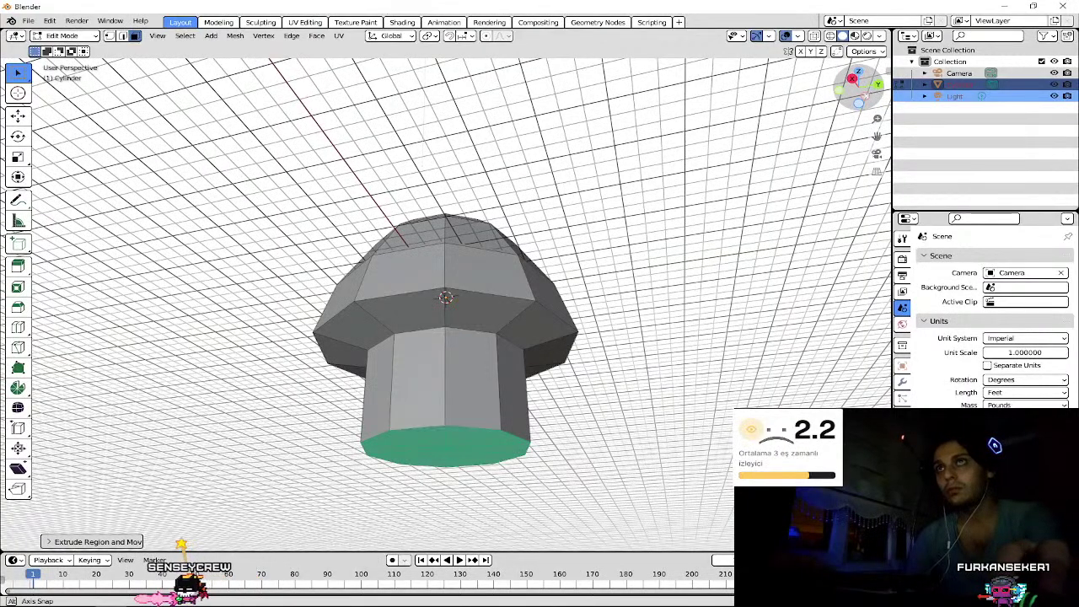
{"action": "left_click_drag", "start_coordinate": [858, 86], "coordinate": [856, 71]}
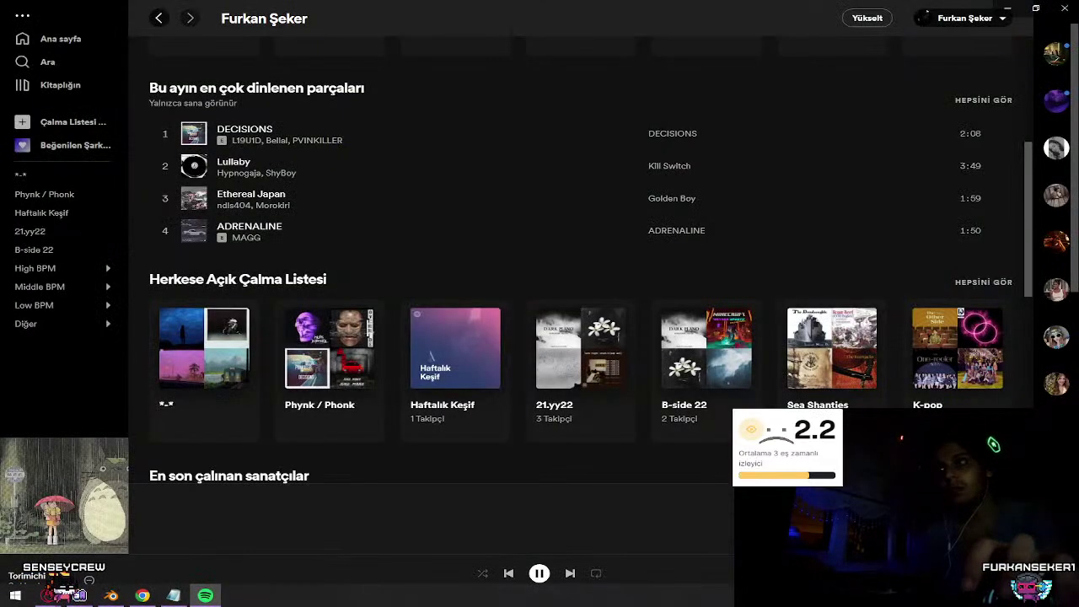
- Add the playing song to the Phynk / Phonk playlist and close Spotify
{"action": "right_click", "coordinate": [76, 487]}
{"action": "mouse_move", "coordinate": [124, 439]}
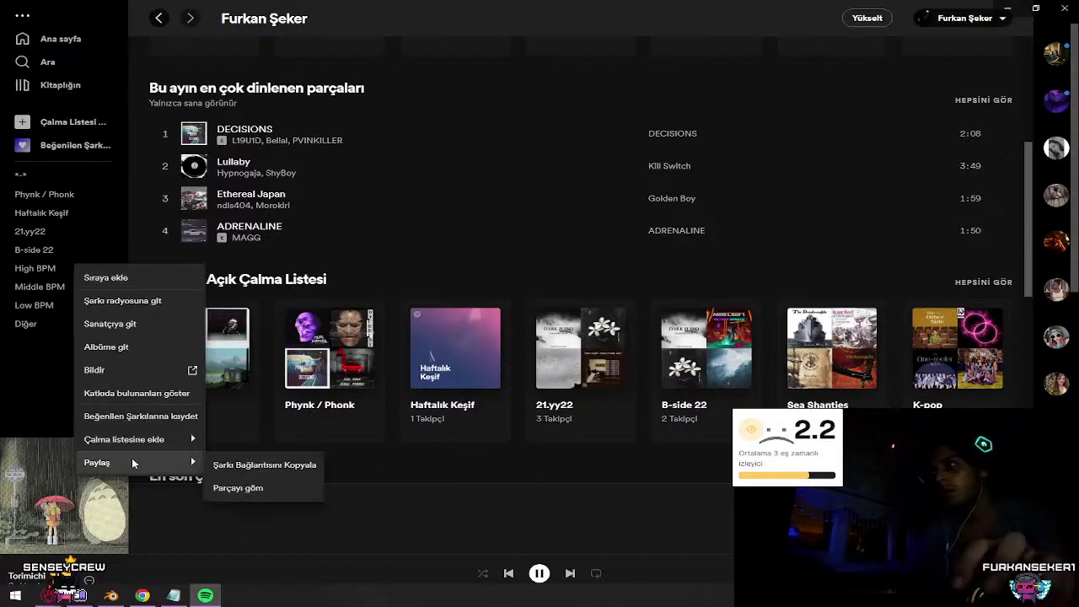
{"action": "left_click", "coordinate": [221, 295]}
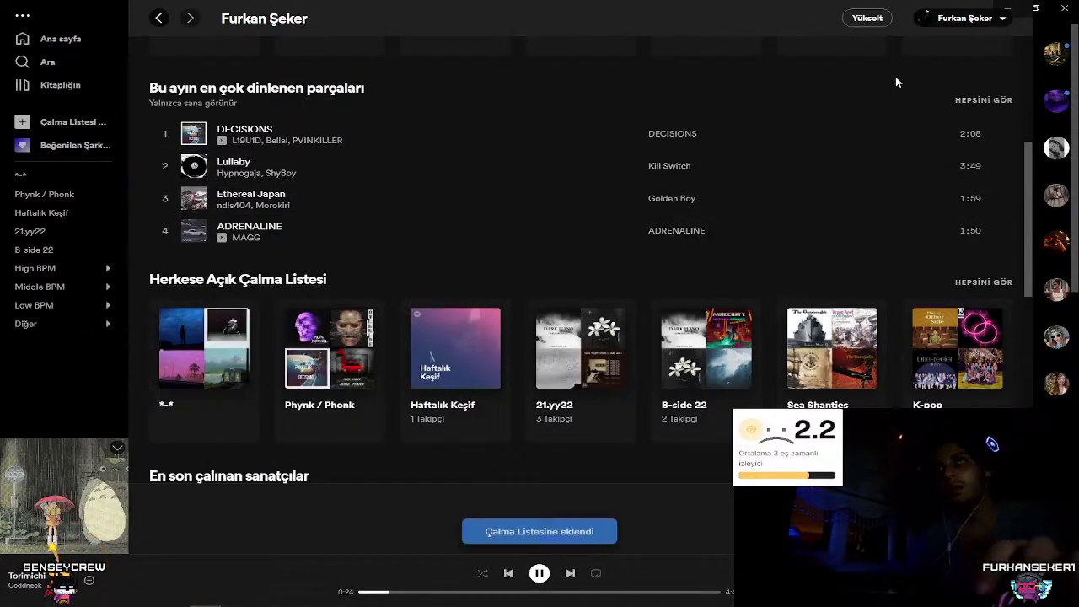
{"action": "left_click", "coordinate": [1058, 11]}
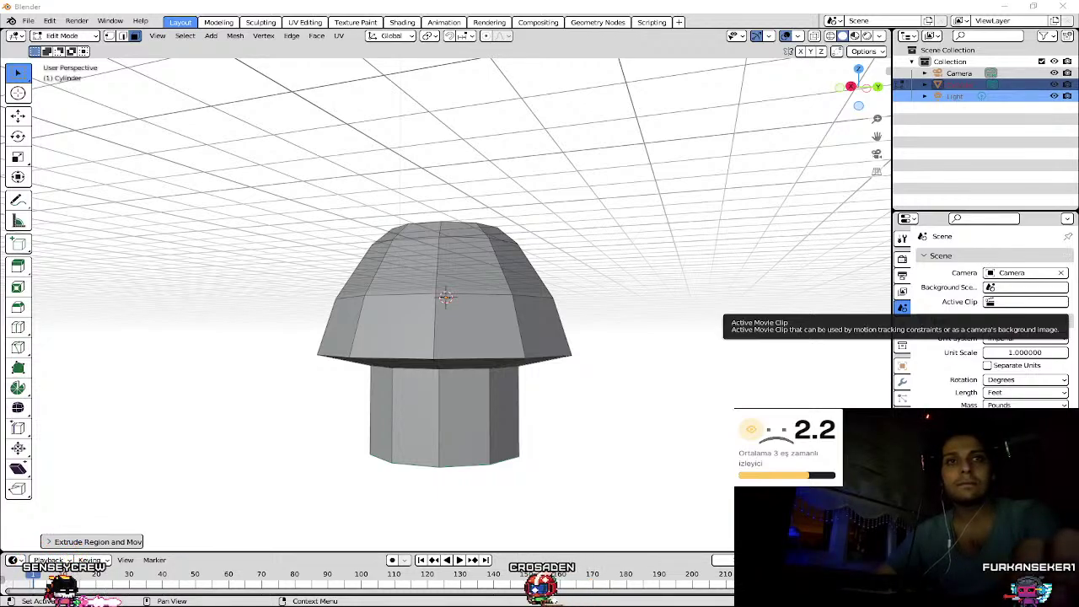
{"action": "right_click", "coordinate": [594, 380]}
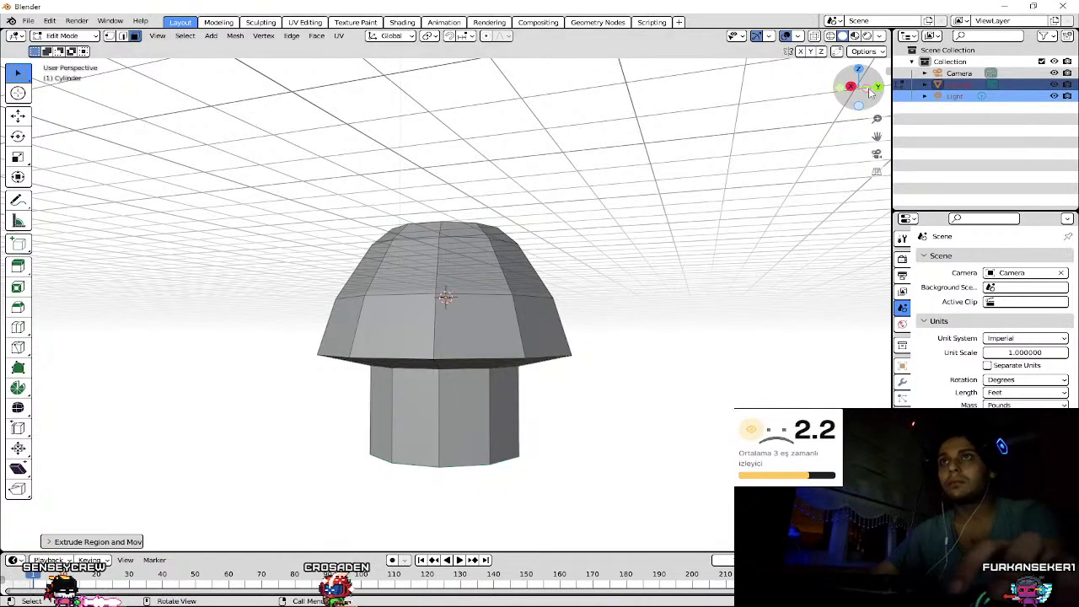
{"action": "left_click_drag", "start_coordinate": [858, 88], "coordinate": [106, 72]}
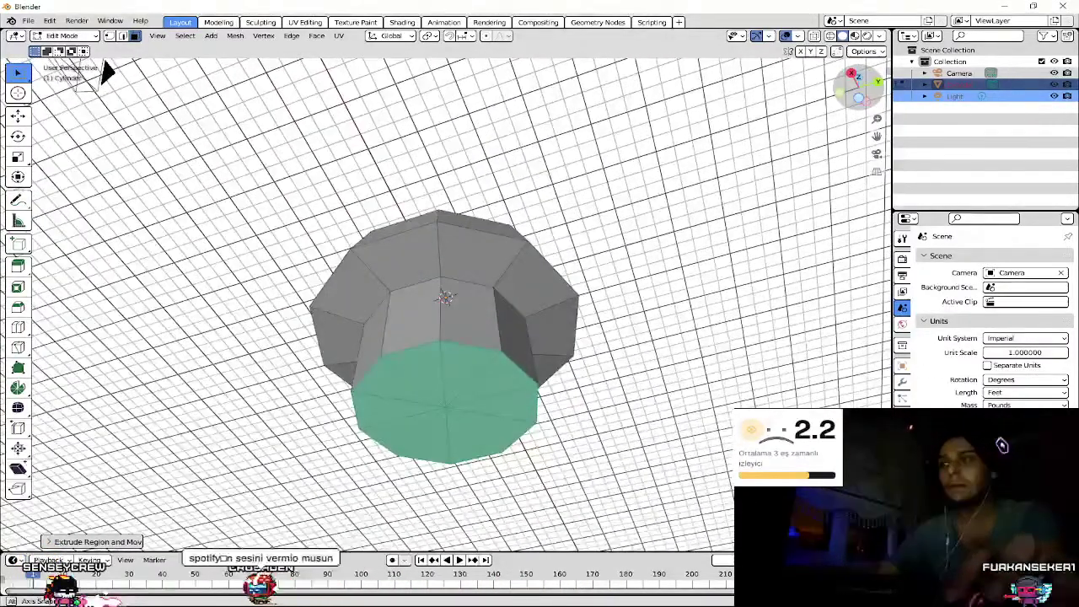
{"action": "left_click_drag", "start_coordinate": [858, 88], "coordinate": [869, 95]}
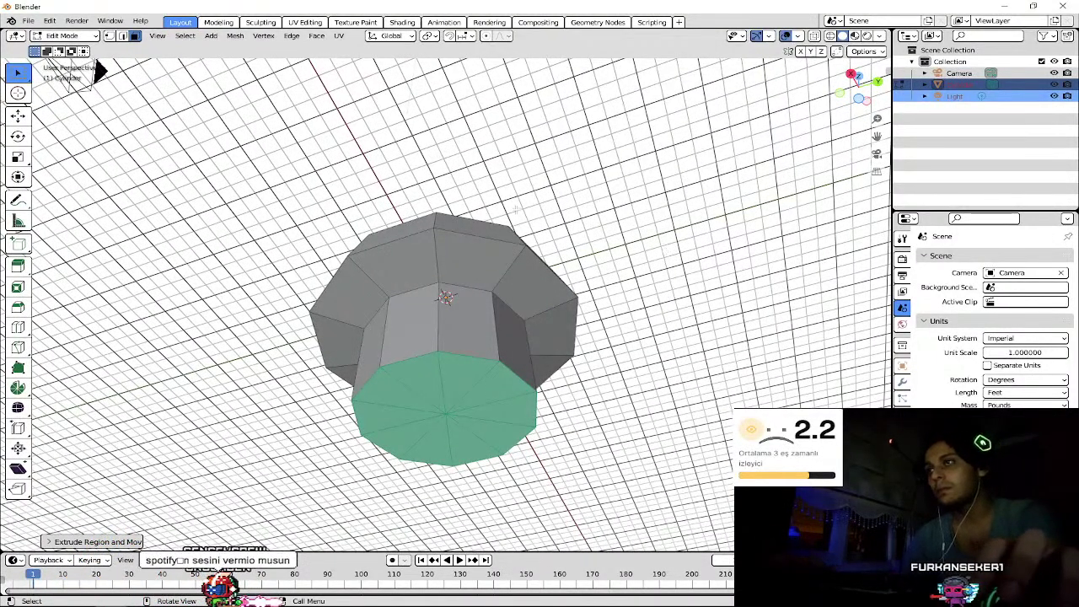
{"action": "key", "text": "e"}
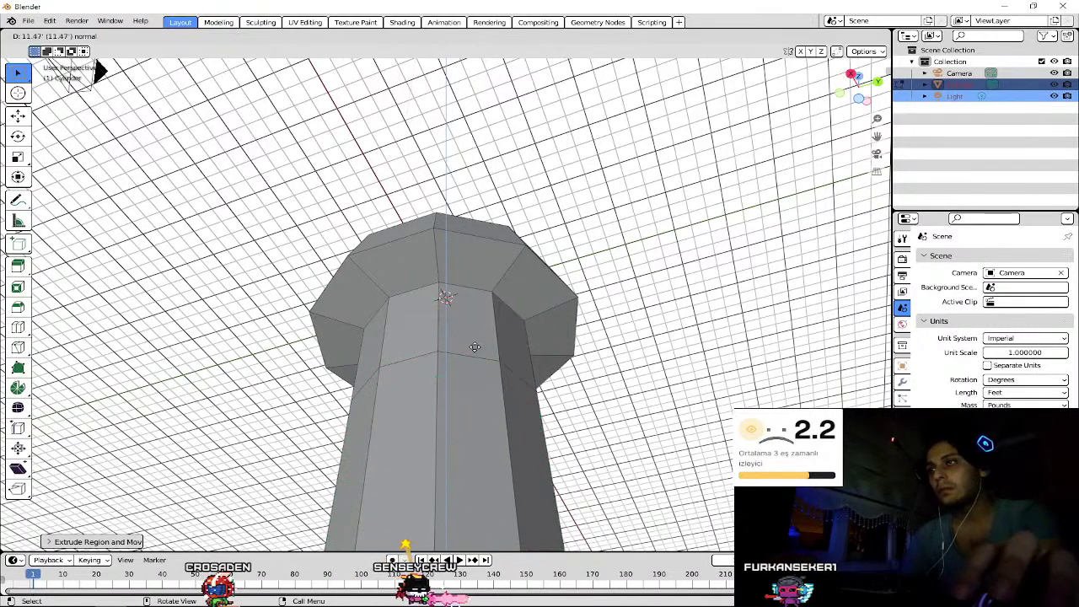
{"action": "left_click", "coordinate": [503, 233]}
{"action": "key", "text": "ctrl+z"}
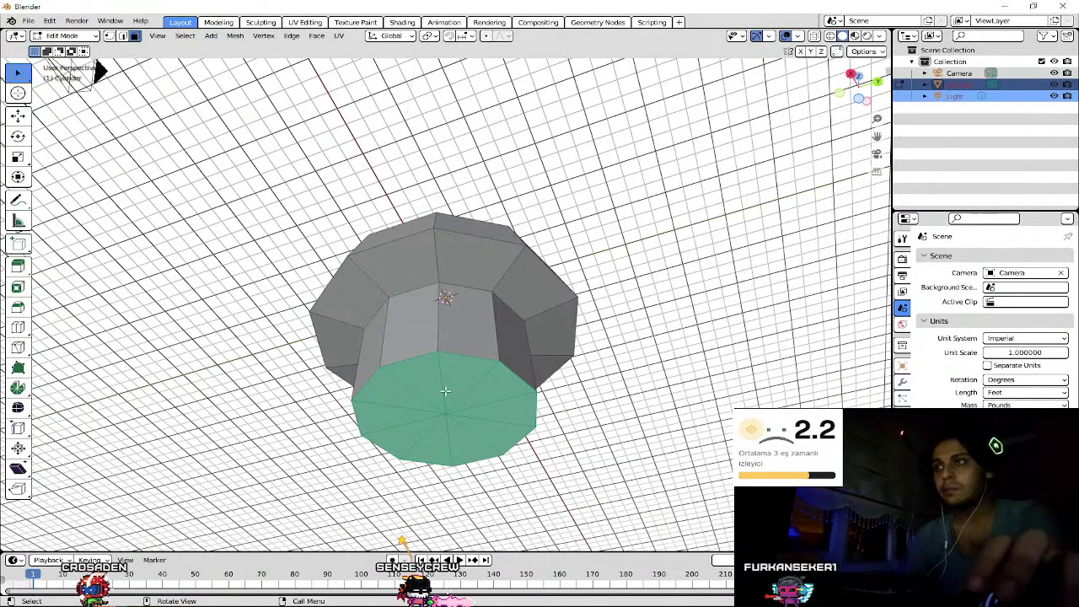
{"action": "key", "text": "s"}
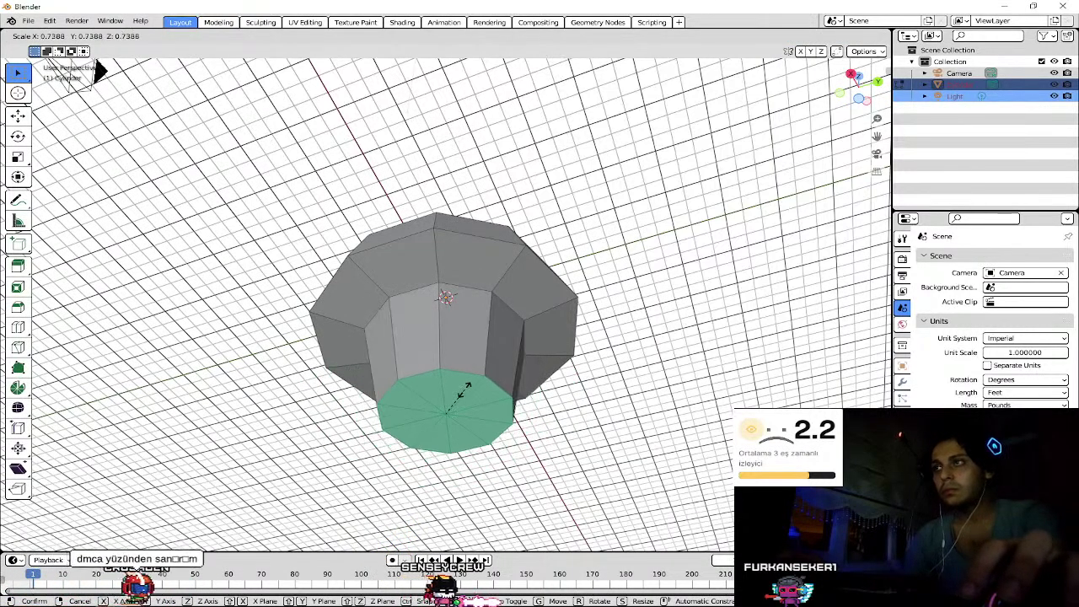
{"action": "left_click", "coordinate": [463, 386]}
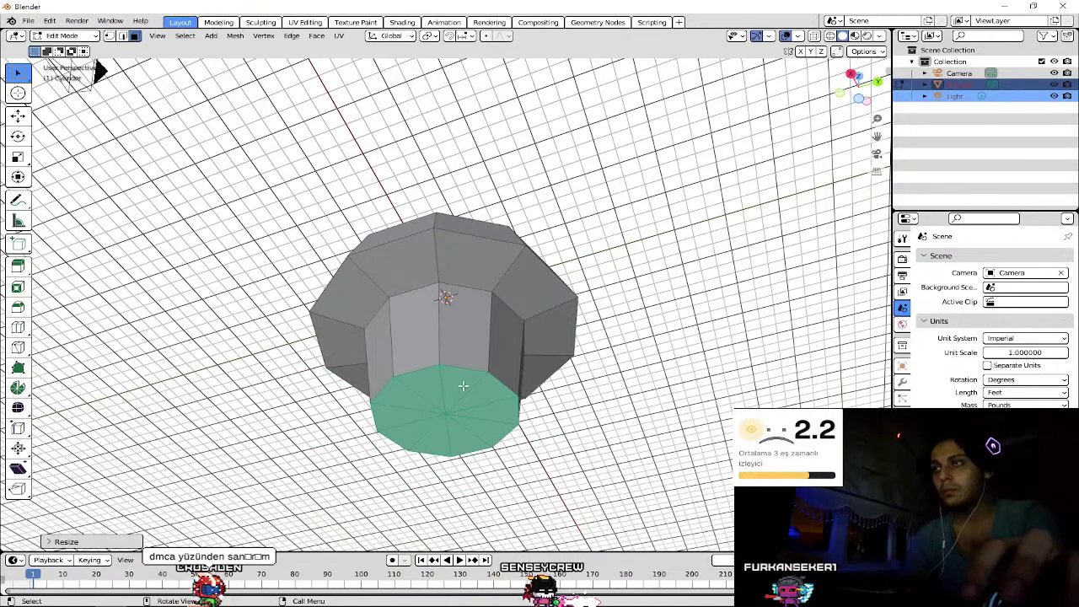
{"action": "key", "text": "ctrl+z"}
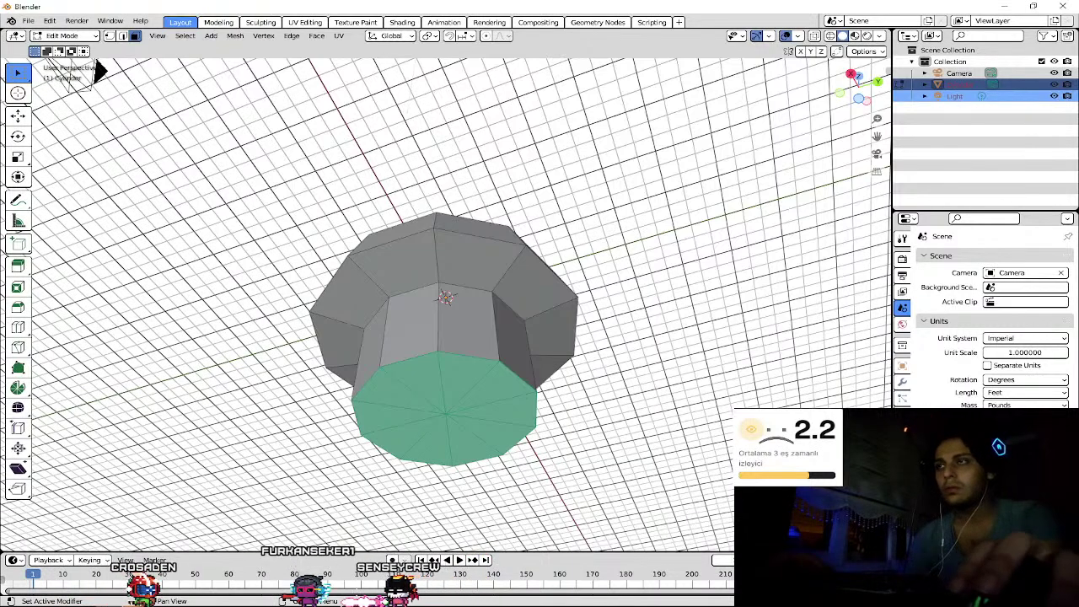
{"action": "right_click", "coordinate": [763, 240]}
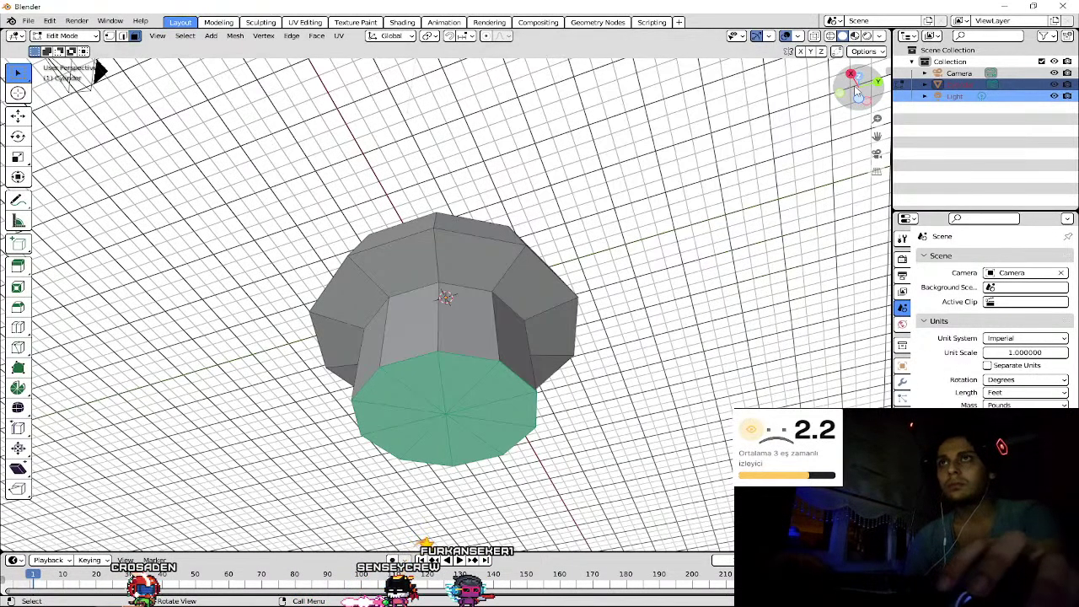
{"action": "mouse_move", "coordinate": [690, 47]}
{"action": "middle_mouse_down"}
{"action": "mouse_move", "coordinate": [674, 8]}
{"action": "mouse_move", "coordinate": [560, 254]}
{"action": "middle_mouse_up"}
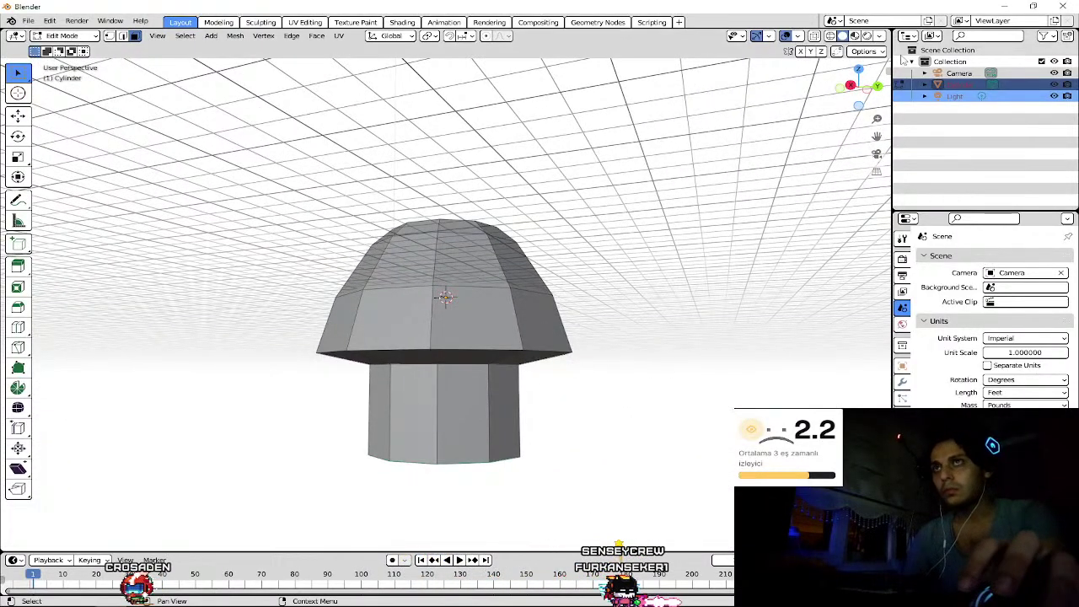
- Try moving the stem's bottom twice, cancelling both moves so the stem stays straight
{"action": "left_click_drag", "start_coordinate": [858, 86], "coordinate": [862, 89]}
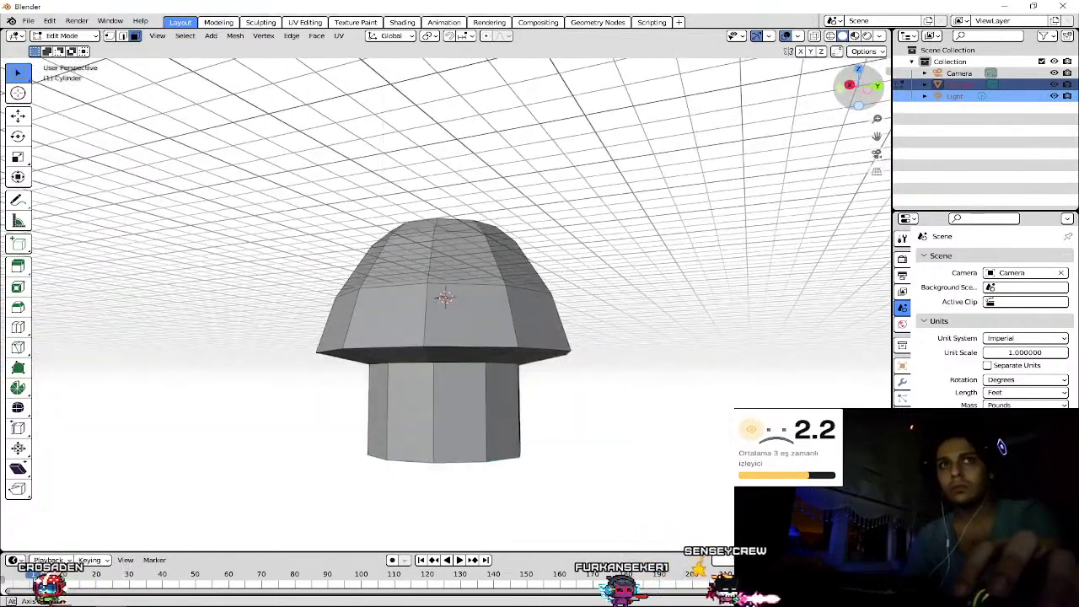
{"action": "left_click_drag", "start_coordinate": [858, 86], "coordinate": [783, 141]}
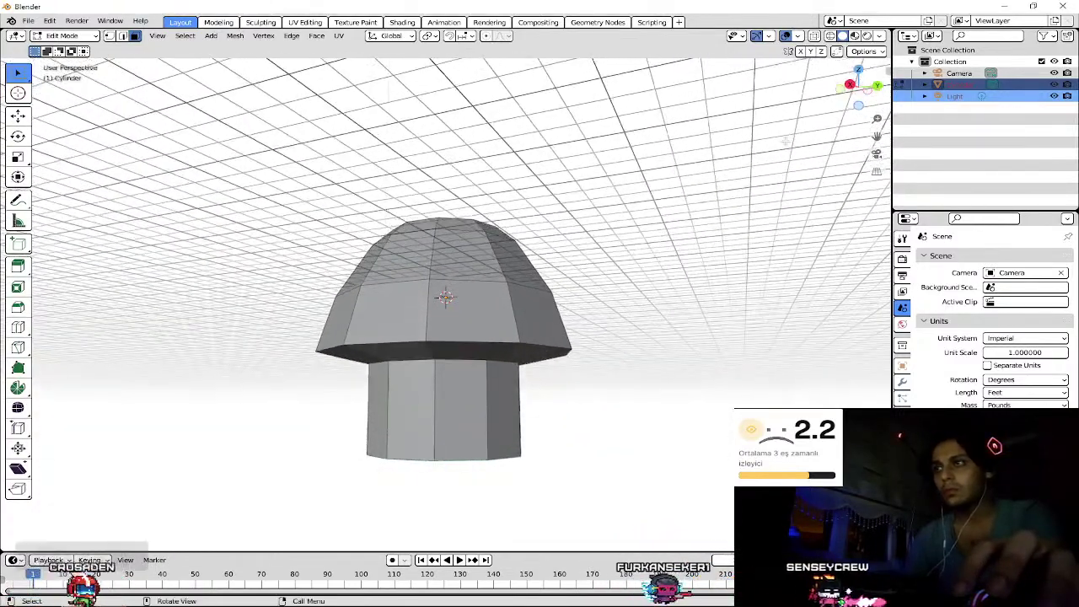
{"action": "key", "text": "g"}
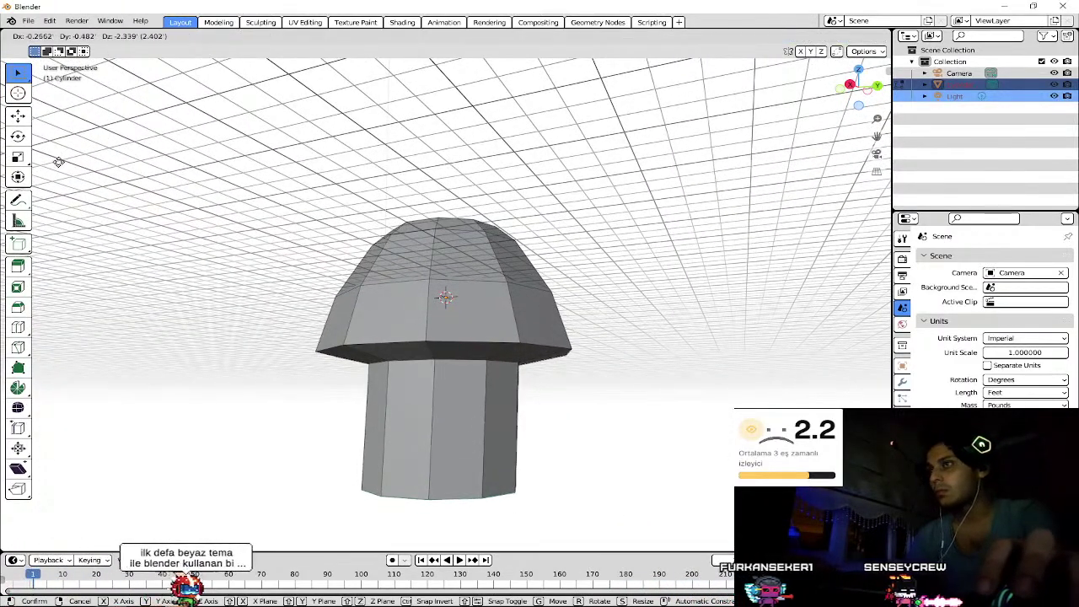
{"action": "key", "text": "Escape"}
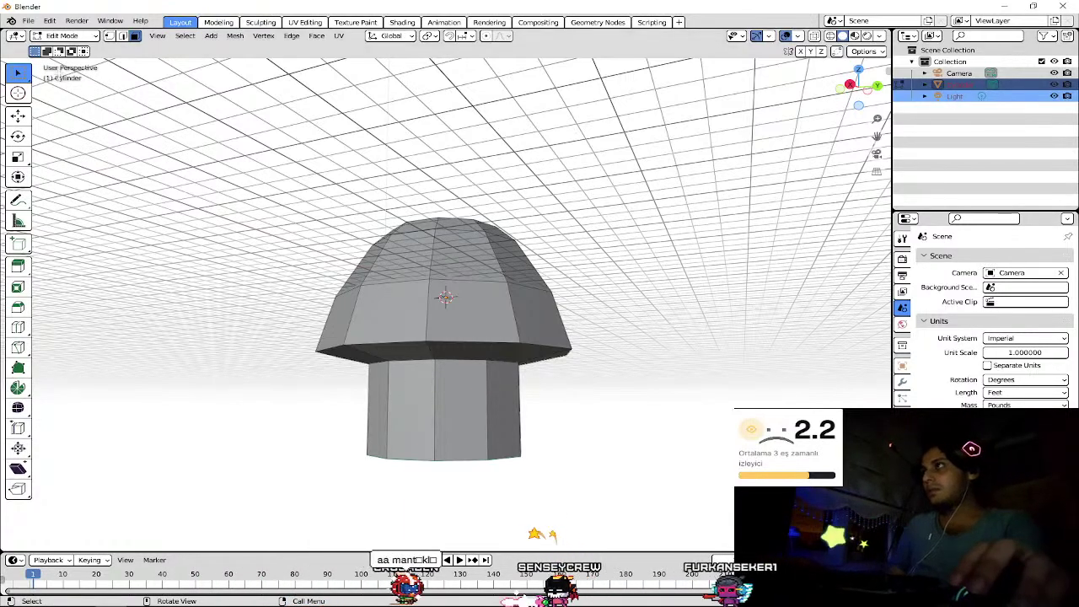
{"action": "key", "text": "g"}
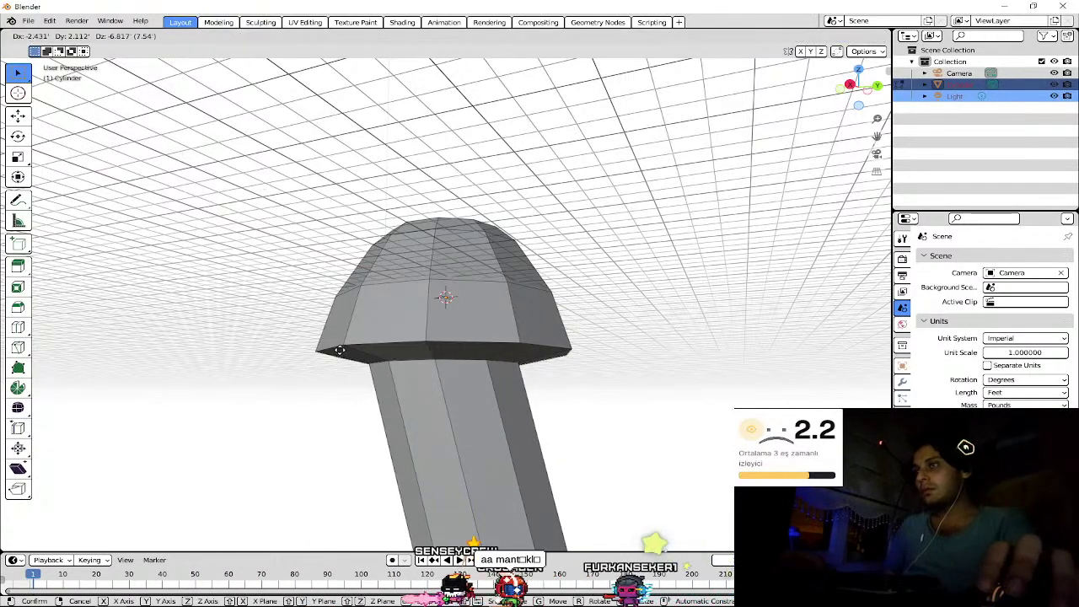
{"action": "right_click", "coordinate": [329, 354]}
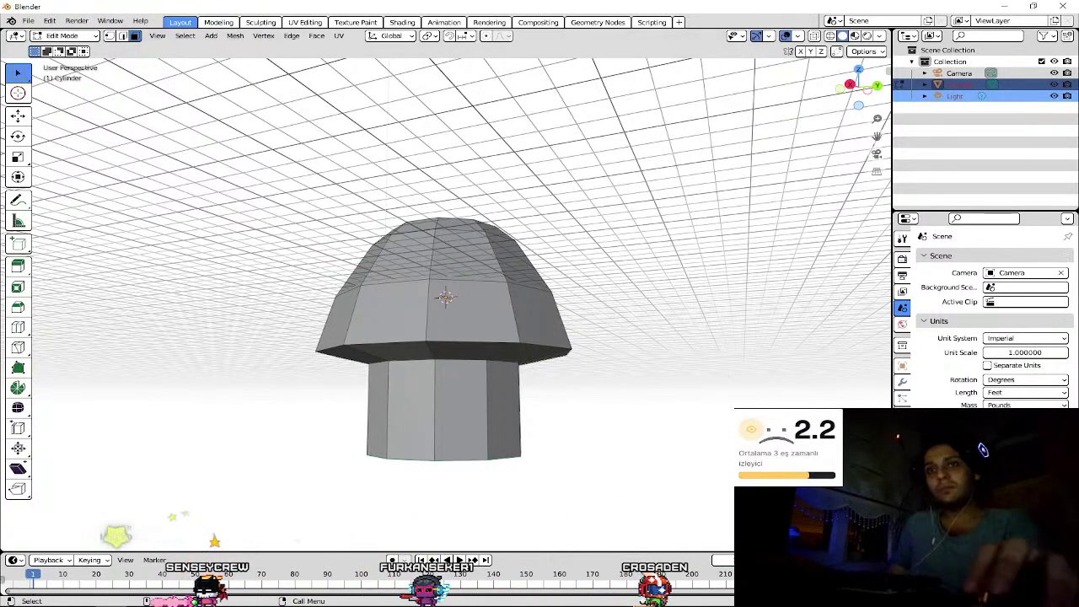
- Bring up the face context menu without applying anything and look up at the mushroom
{"action": "right_click", "coordinate": [573, 203]}
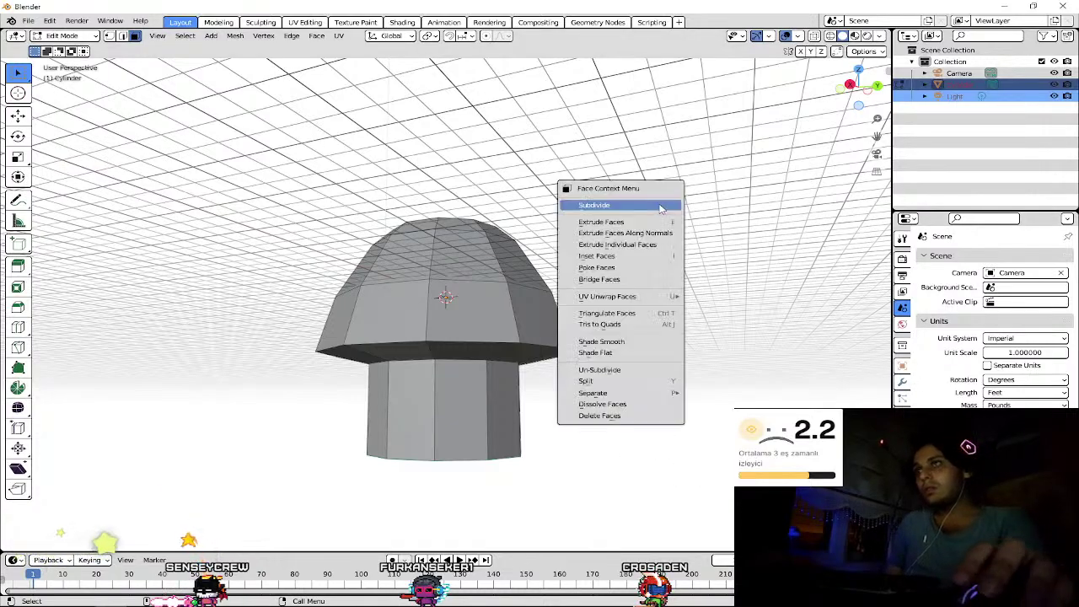
{"action": "left_click_drag", "start_coordinate": [858, 84], "coordinate": [858, 90]}
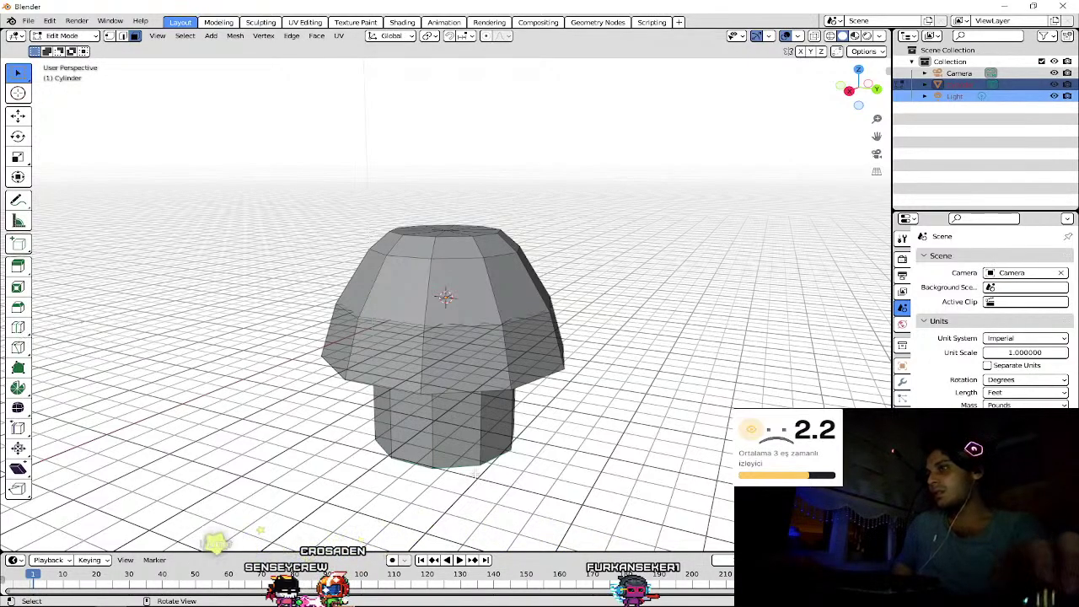
{"action": "right_click", "coordinate": [607, 447]}
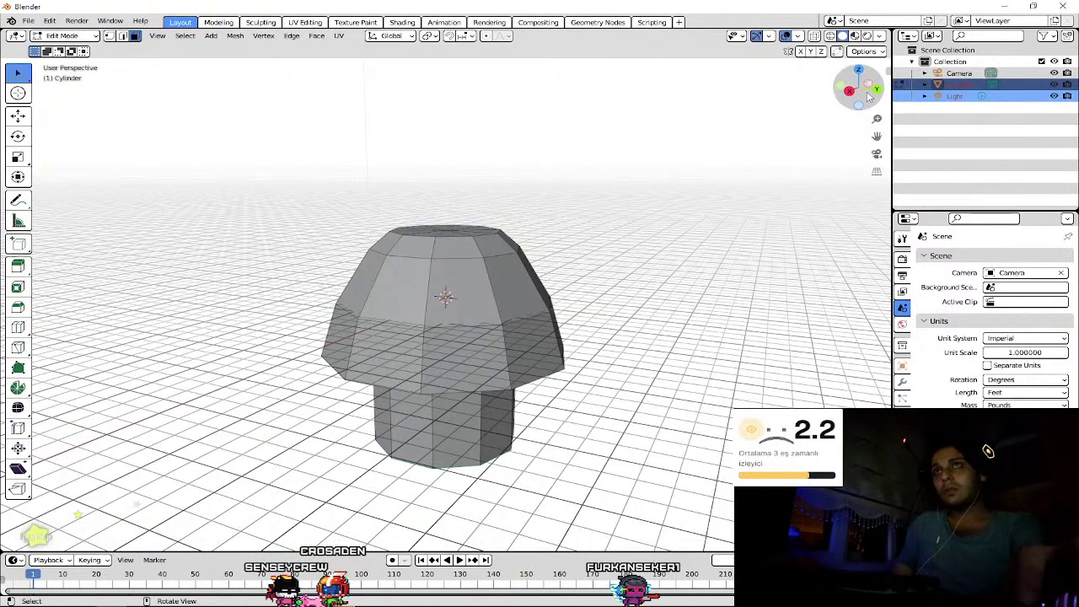
{"action": "left_click_drag", "start_coordinate": [860, 91], "coordinate": [856, 100]}
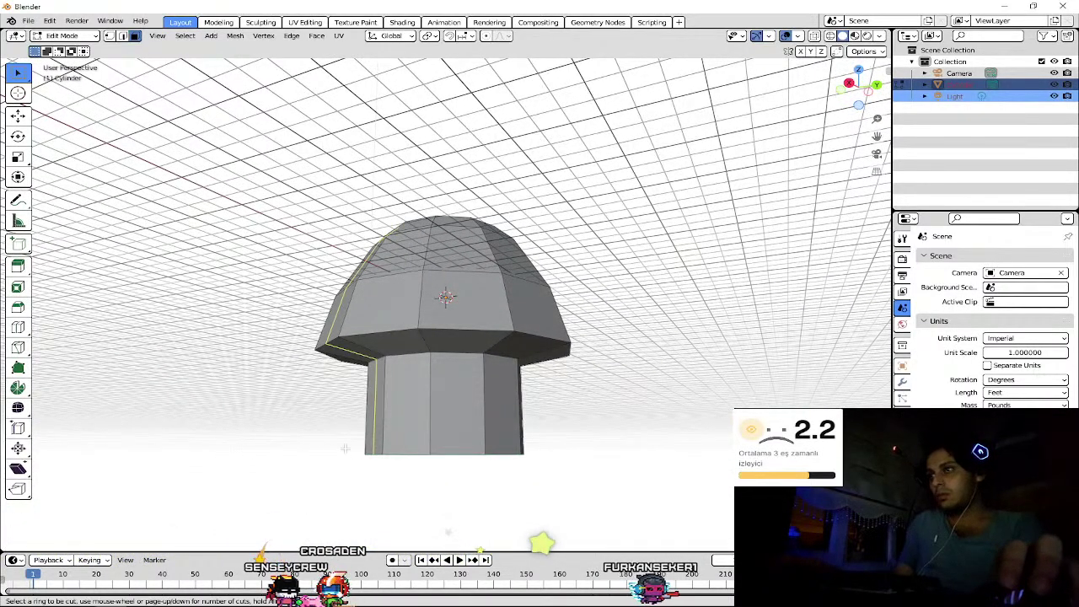
- Insert an edge loop around the stem near its bottom, then deselect it
{"action": "key", "text": "ctrl+r"}
{"action": "left_click", "coordinate": [413, 422]}
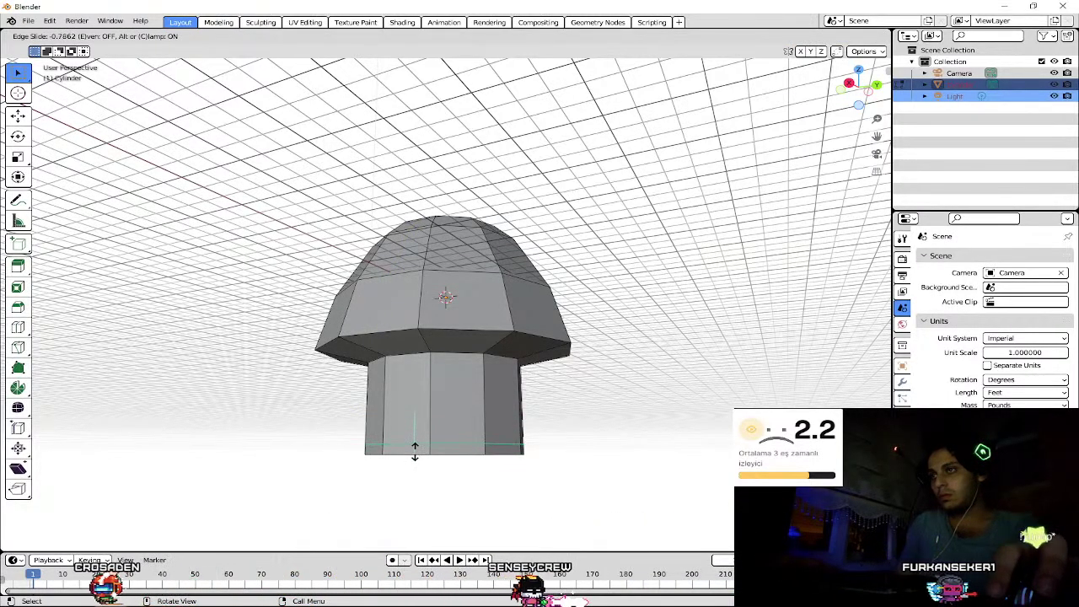
{"action": "left_click", "coordinate": [413, 447]}
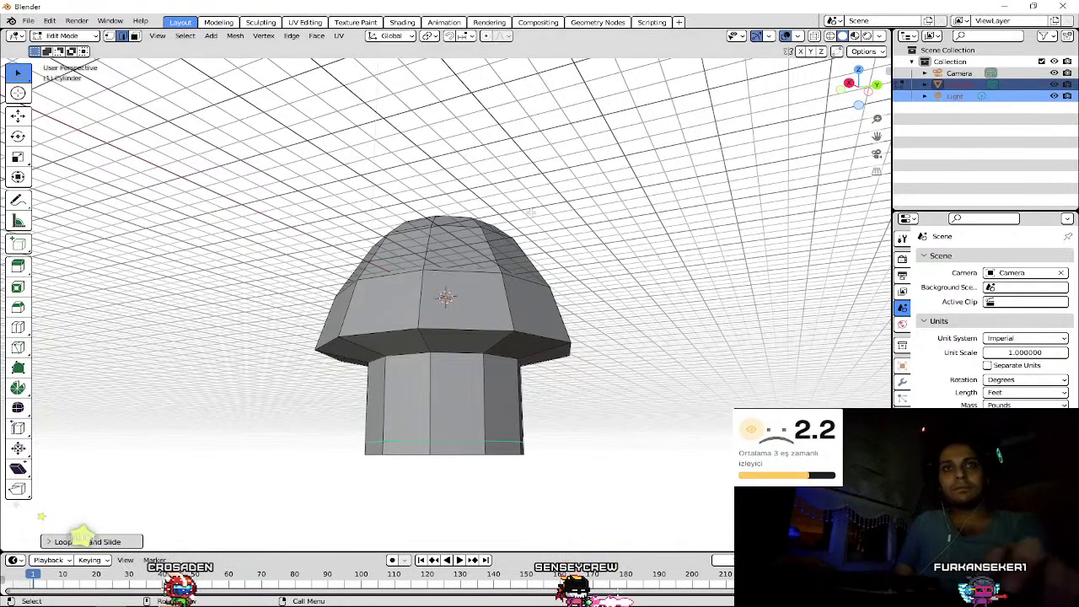
{"action": "left_click", "coordinate": [398, 489]}
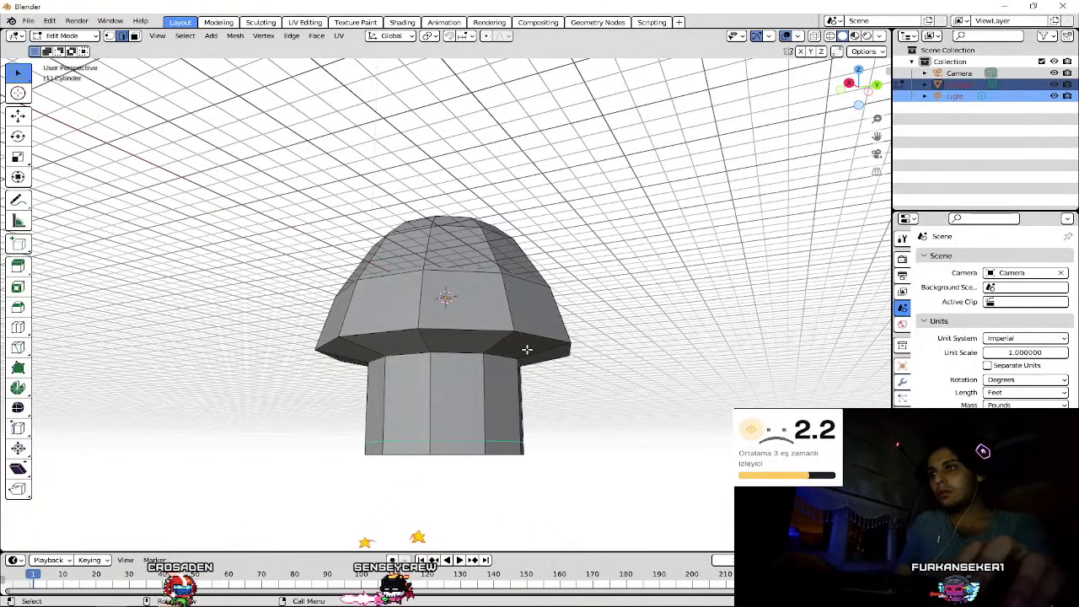
- Try scaling the stem's bottom loop, cancel it, and view the mushroom from below
{"action": "key", "text": "s"}
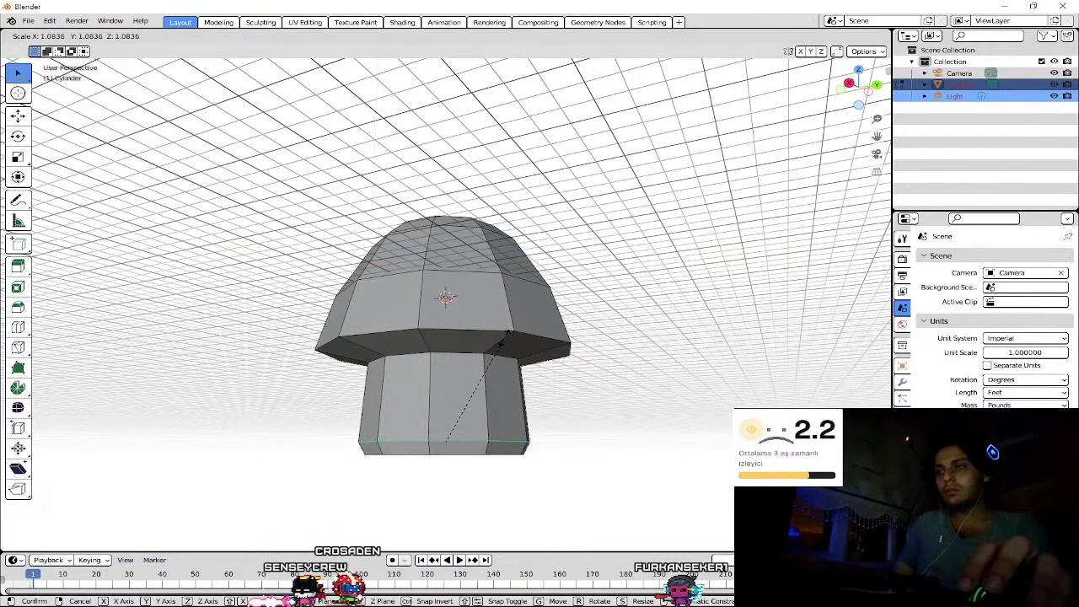
{"action": "right_click", "coordinate": [505, 336]}
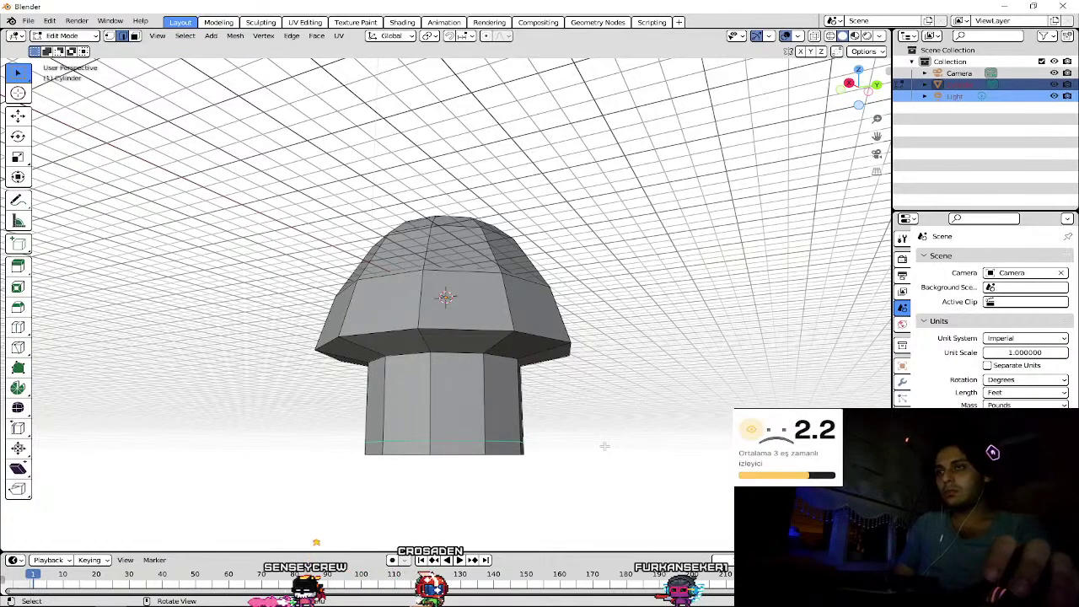
{"action": "left_click_drag", "start_coordinate": [849, 100], "coordinate": [853, 99]}
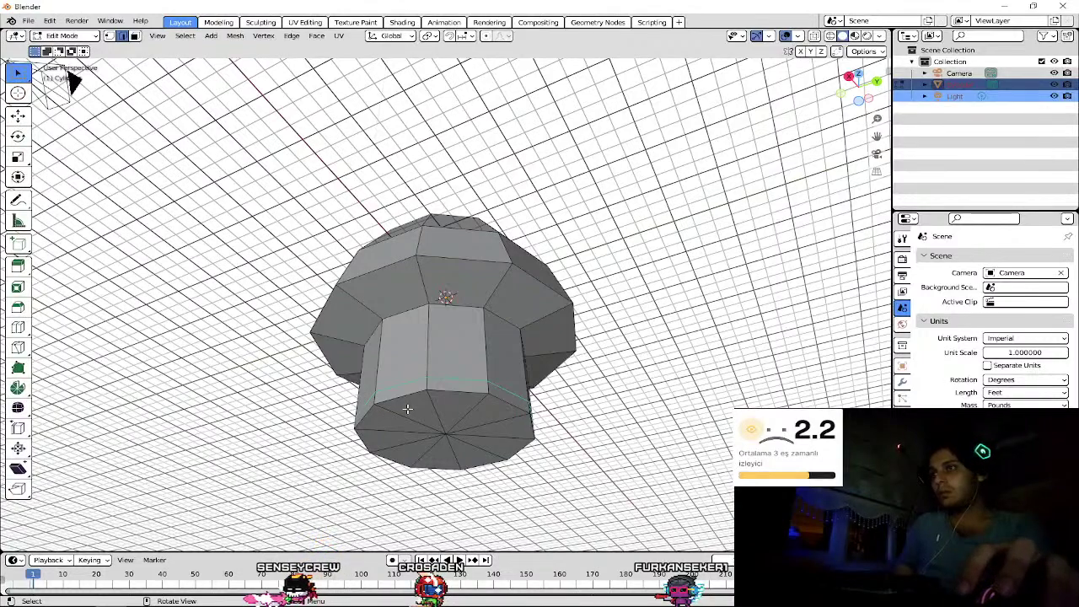
- Select the stem's bottom cap faces and scale them down slightly
{"action": "left_click_drag", "start_coordinate": [474, 439], "coordinate": [476, 441]}
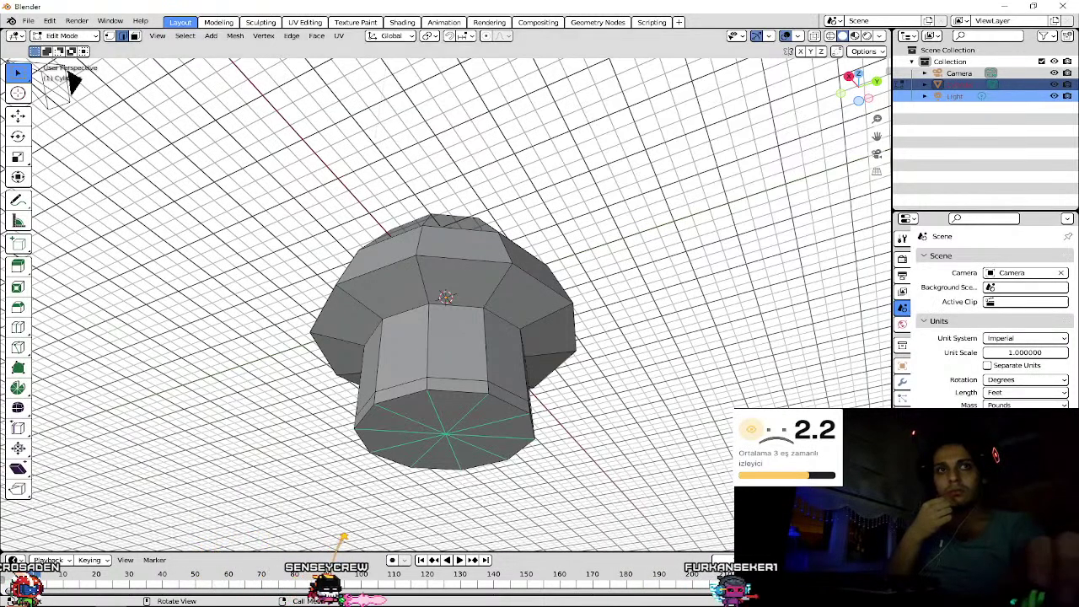
{"action": "key", "text": "e"}
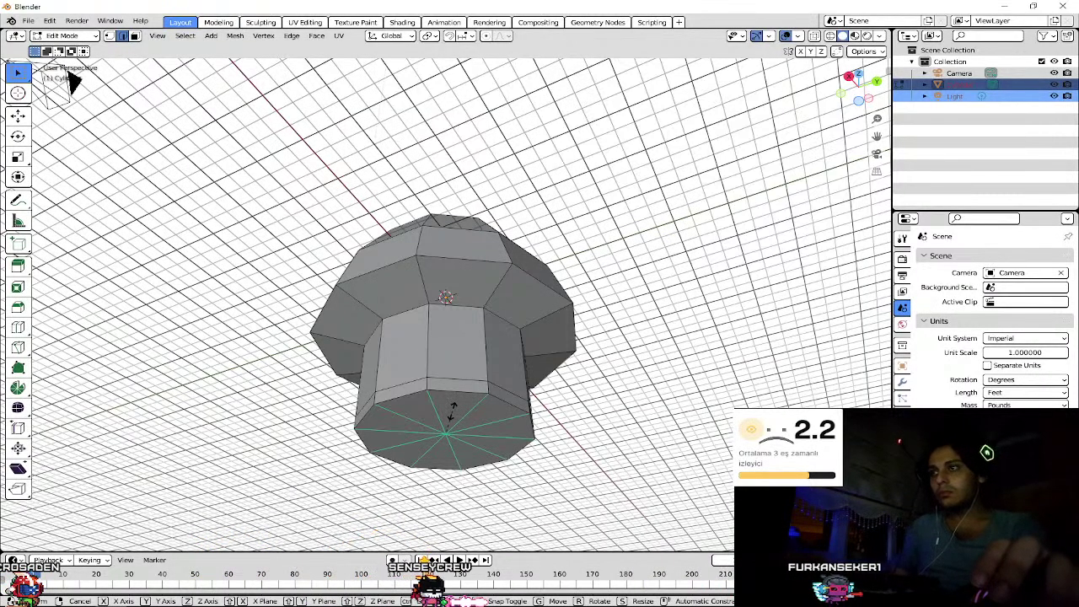
{"action": "key", "text": "s"}
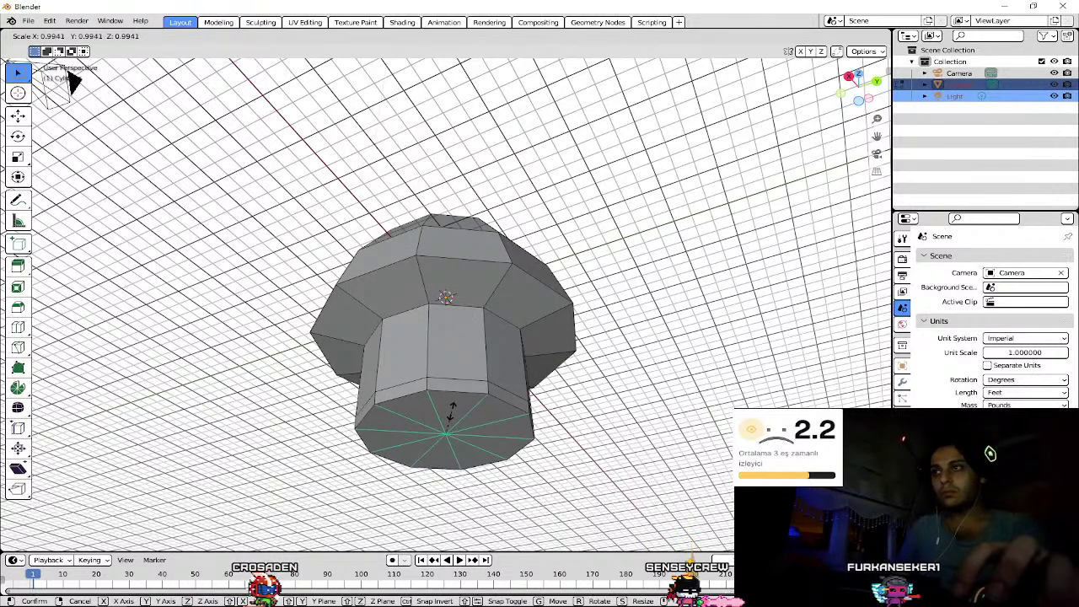
{"action": "left_click", "coordinate": [452, 413]}
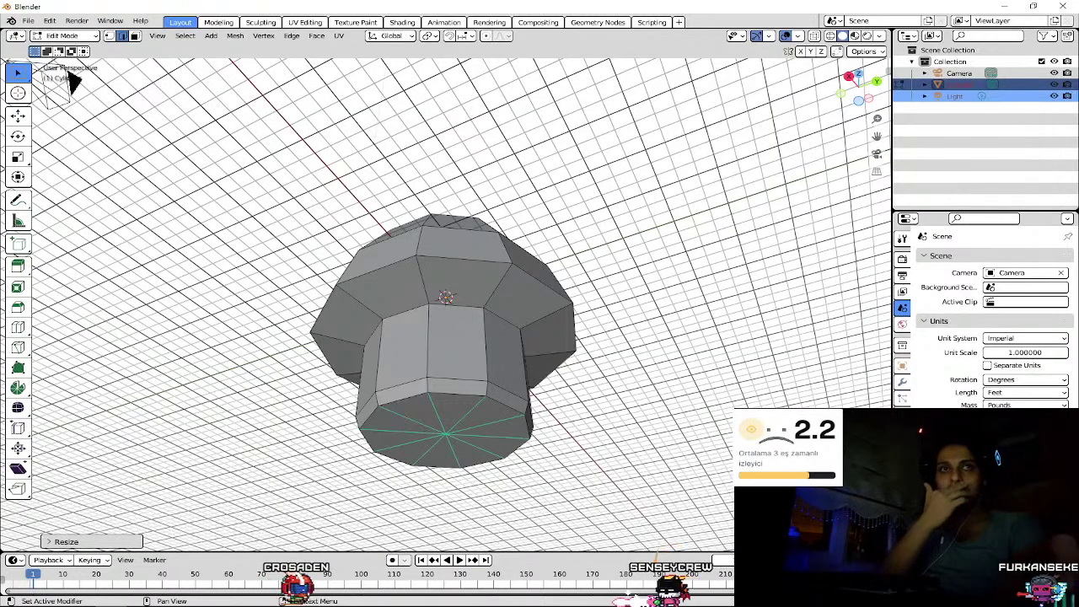
- Dismiss the edge context menu, orbit around the mushroom, and snap to Back Orthographic
{"action": "right_click", "coordinate": [660, 455]}
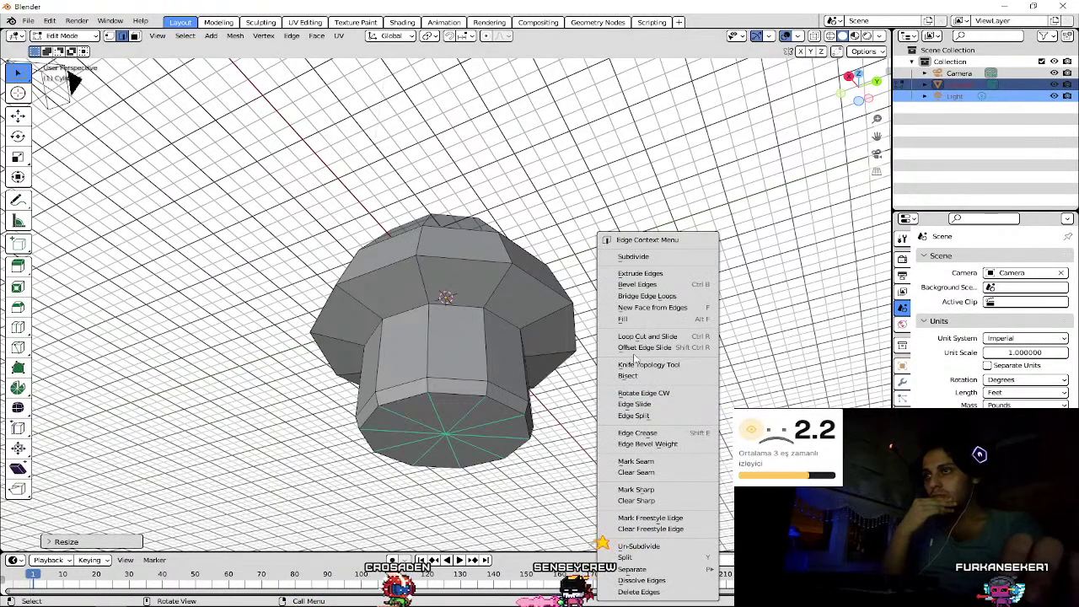
{"action": "middle_click_drag", "start_coordinate": [447, 337], "coordinate": [447, 253]}
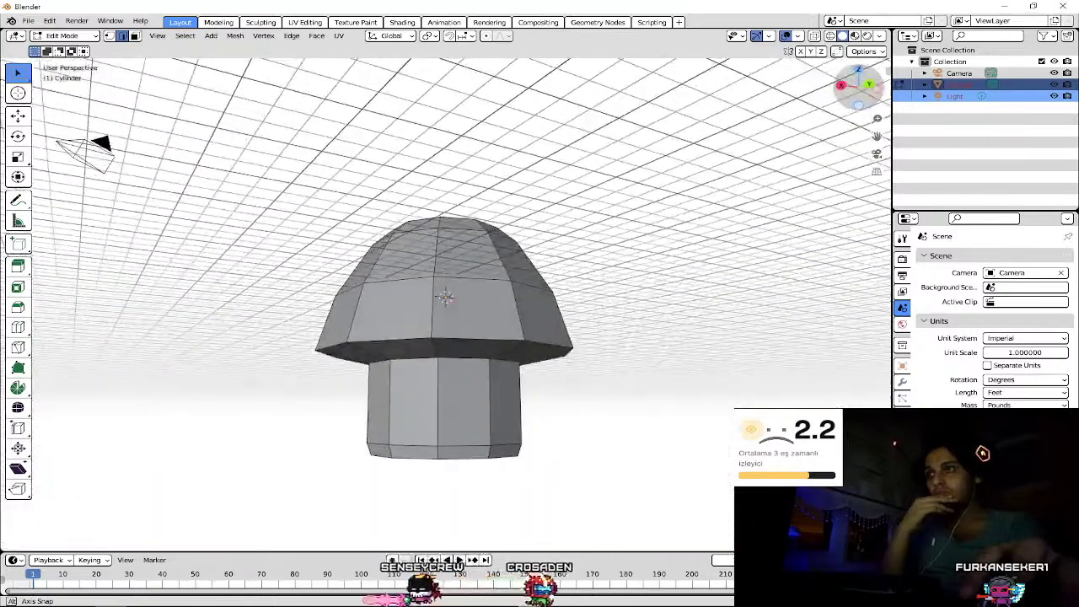
{"action": "middle_click_drag", "start_coordinate": [446, 295], "coordinate": [421, 286]}
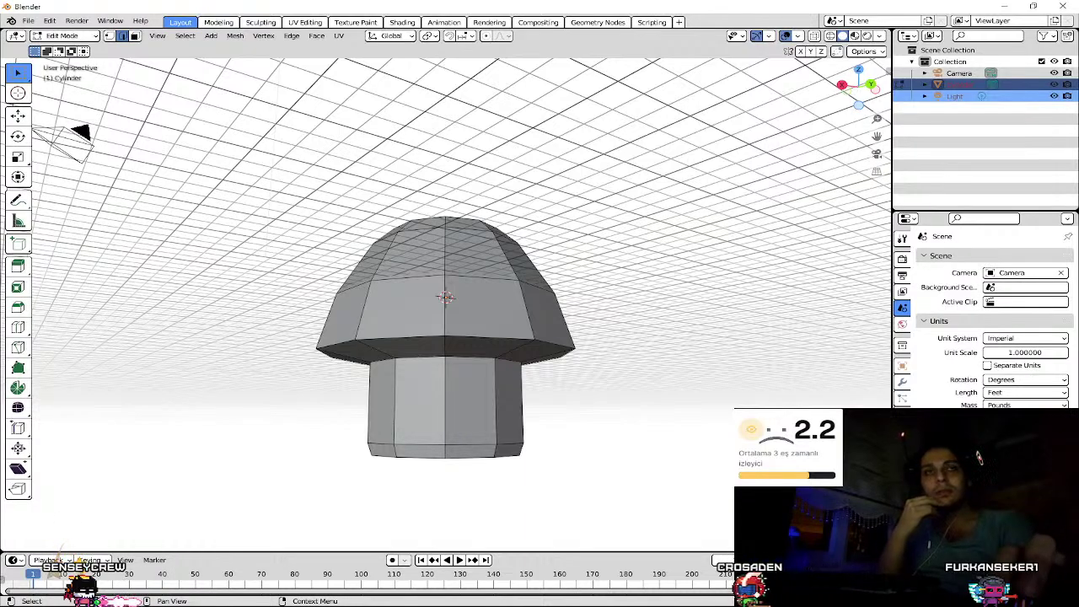
{"action": "left_click", "coordinate": [871, 86]}
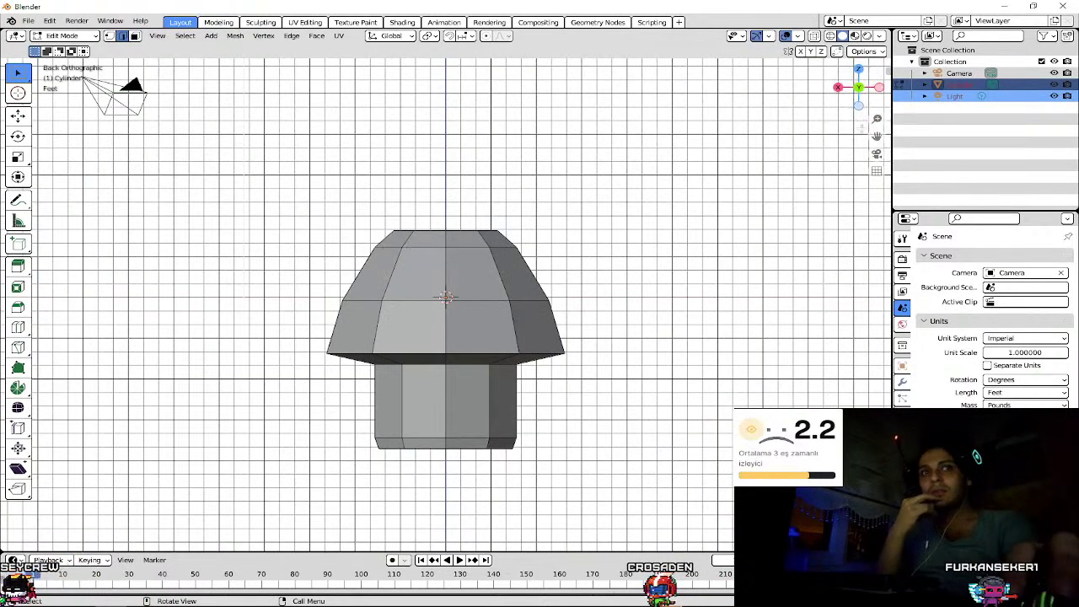
- Go from Bottom to Right Orthographic view of the mushroom and adjust the zoom
{"action": "mouse_move", "coordinate": [860, 91]}
{"action": "left_mouse_down"}
{"action": "mouse_move", "coordinate": [861, 78]}
{"action": "mouse_move", "coordinate": [878, 88]}
{"action": "left_mouse_up"}
{"action": "left_click", "coordinate": [878, 88]}
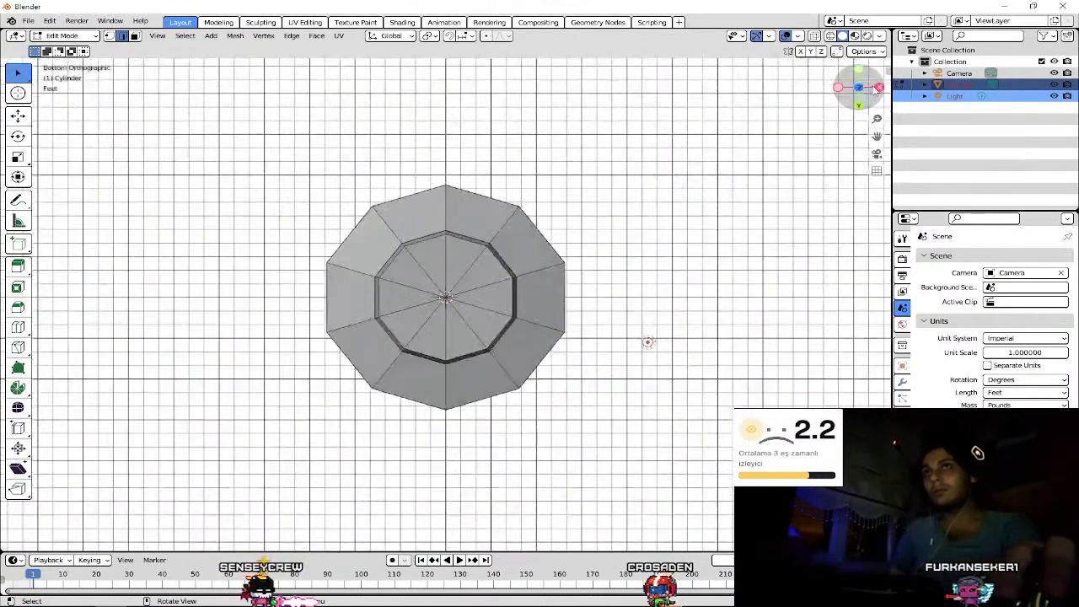
{"action": "left_click", "coordinate": [878, 87]}
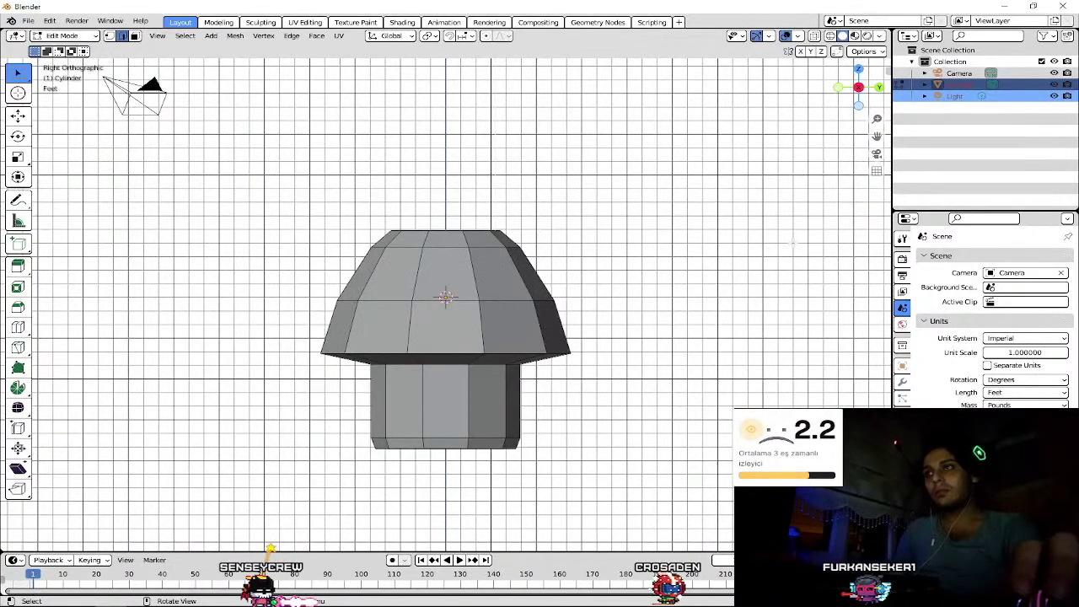
{"action": "scroll", "coordinate": [492, 245], "scroll_direction": "up", "scroll_amount": 2}
{"action": "scroll", "coordinate": [493, 245], "scroll_direction": "up", "scroll_amount": 1}
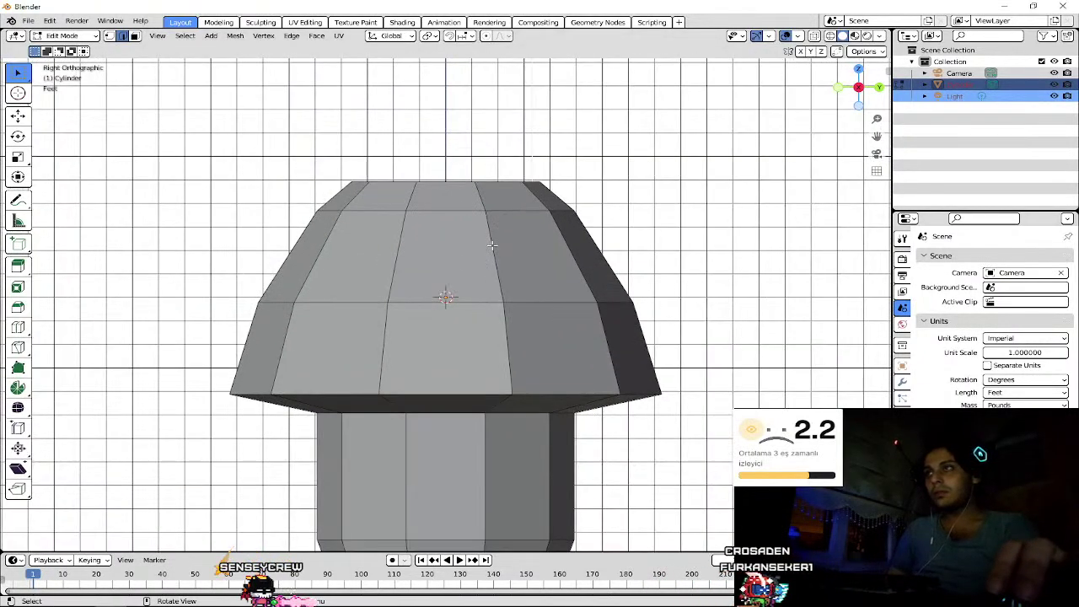
{"action": "scroll", "coordinate": [497, 245], "scroll_direction": "down", "scroll_amount": 3}
{"action": "scroll", "coordinate": [506, 245], "scroll_direction": "down", "scroll_amount": 1}
{"action": "scroll", "coordinate": [517, 243], "scroll_direction": "down", "scroll_amount": 1}
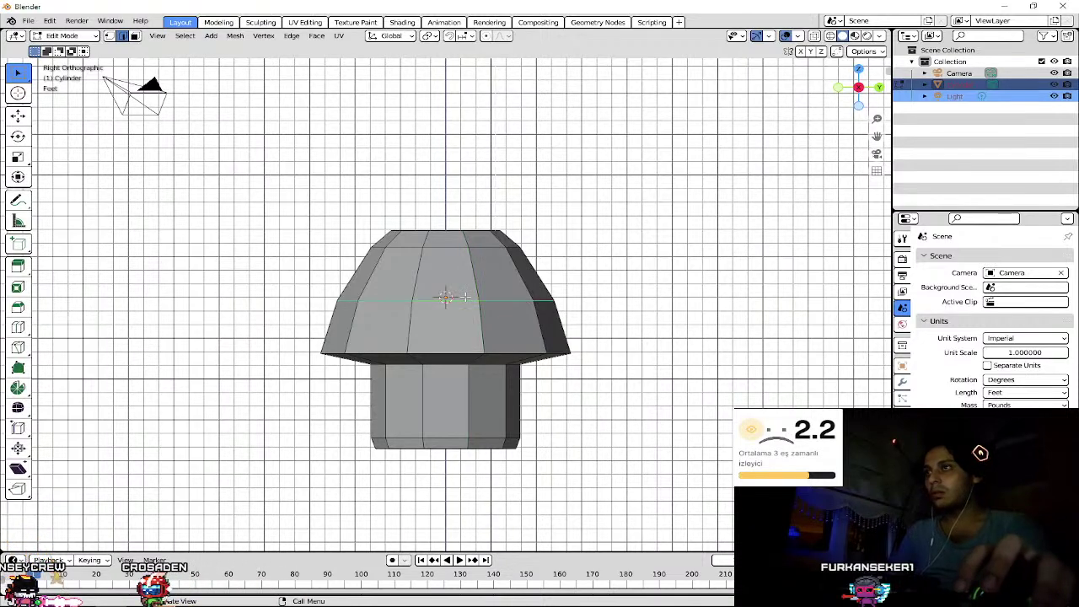
- Edge-slide the cap's middle loop along the mesh and check it from the front
{"action": "key", "text": "g"}
{"action": "key", "text": "g"}
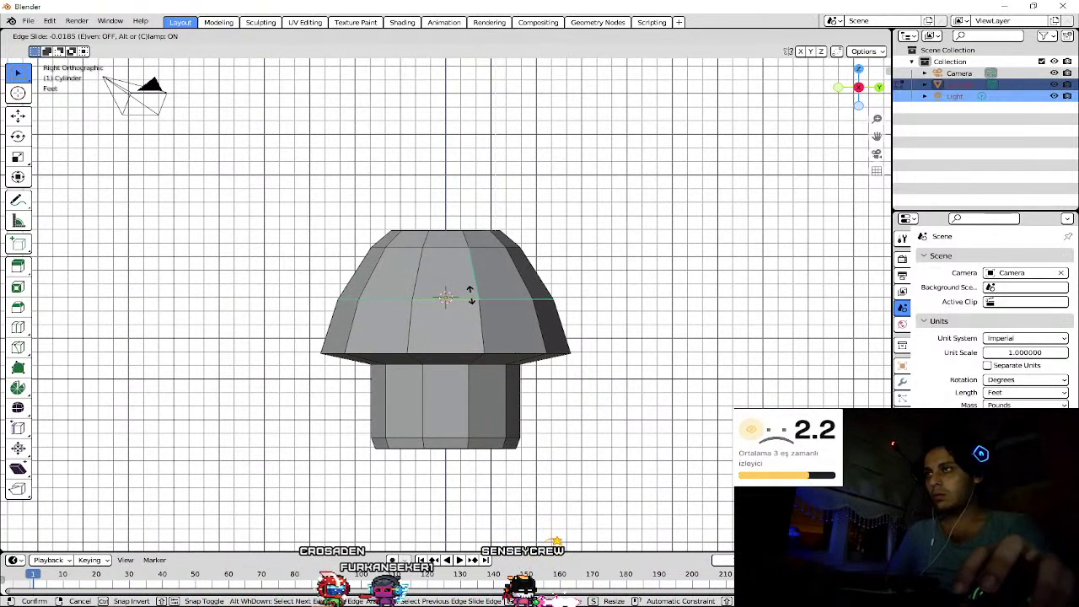
{"action": "left_click", "coordinate": [471, 291]}
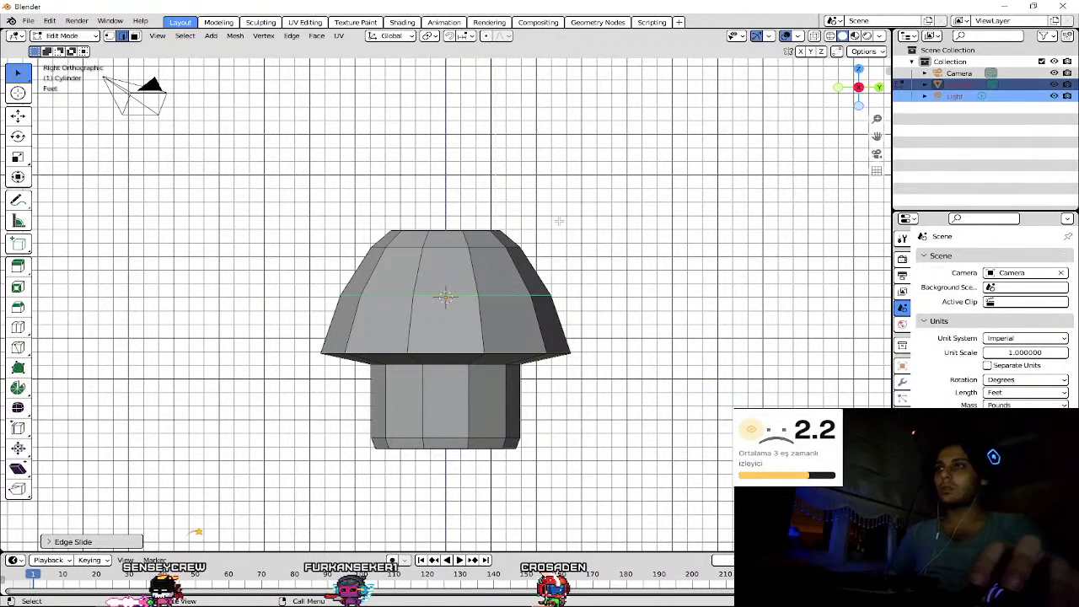
{"action": "left_click", "coordinate": [871, 88]}
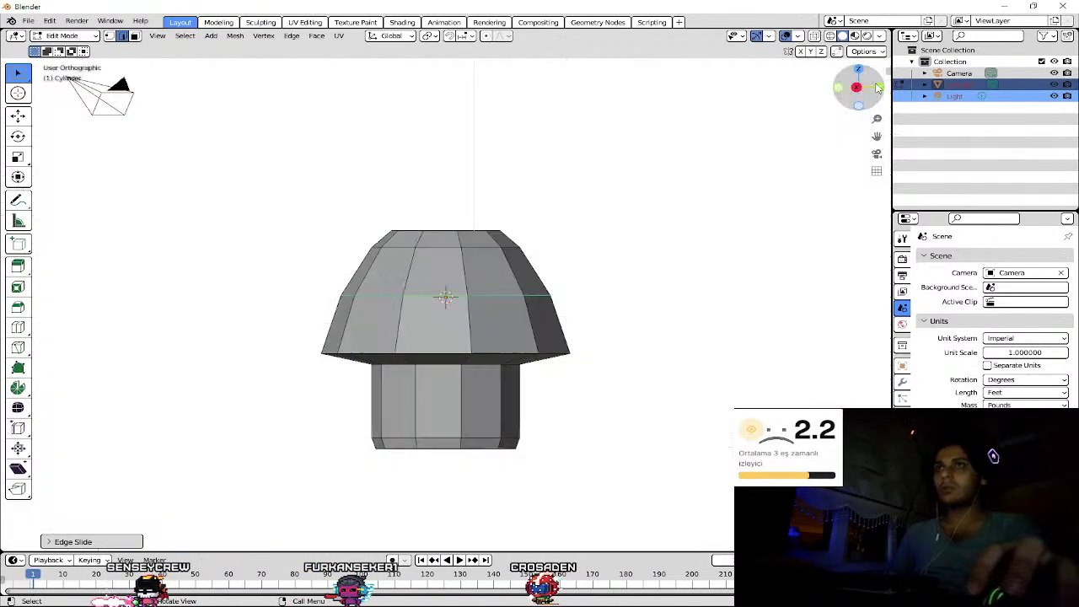
{"action": "left_click", "coordinate": [860, 90]}
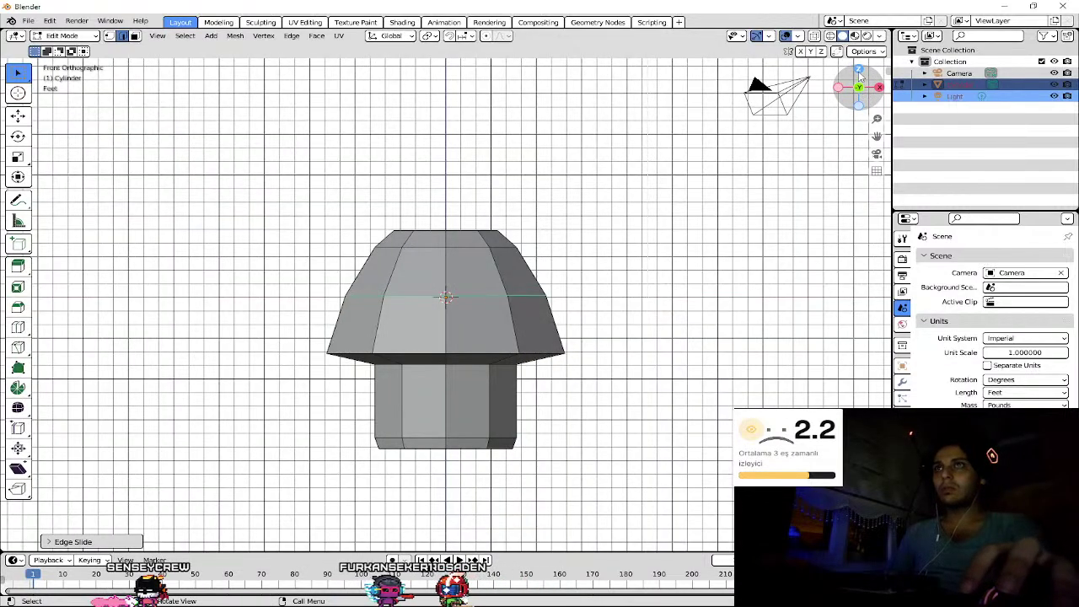
- Check the loop from Top and Right views, then switch to vertex selection
{"action": "left_click", "coordinate": [858, 71]}
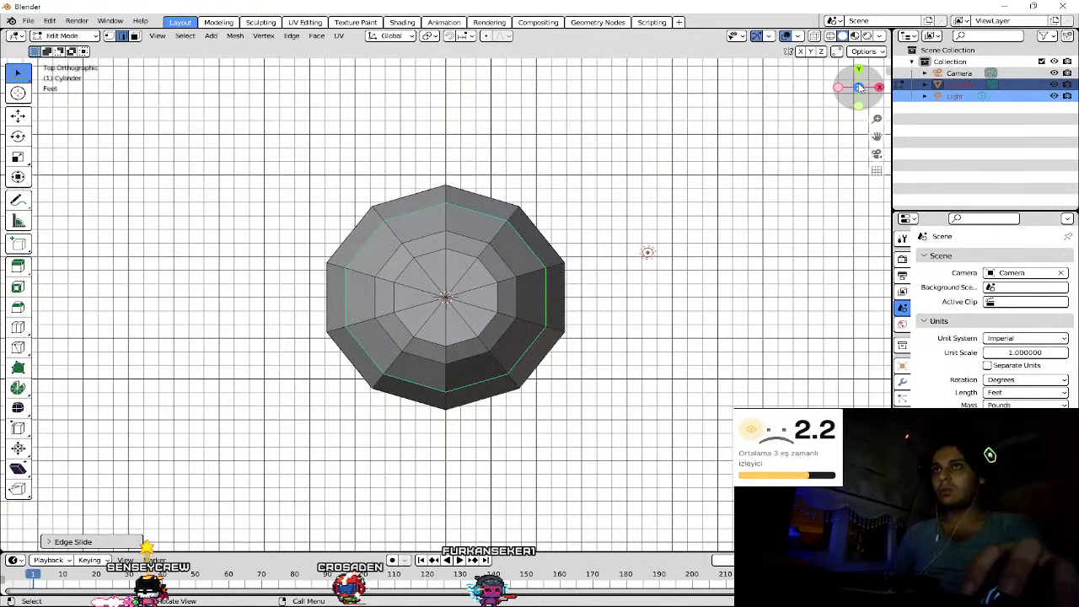
{"action": "left_click", "coordinate": [860, 88]}
{"action": "left_click", "coordinate": [877, 88]}
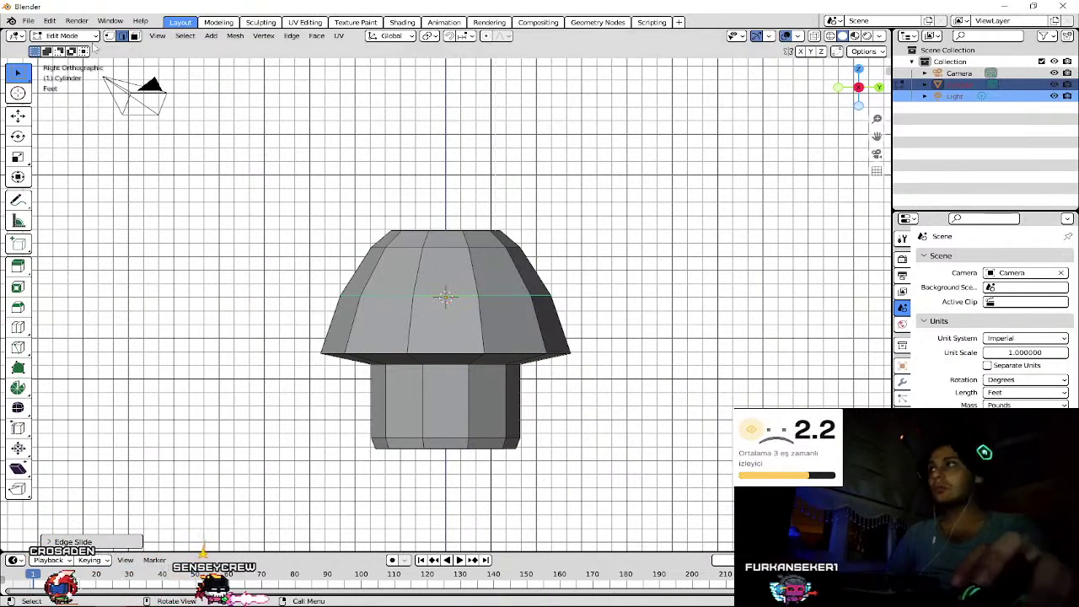
{"action": "key", "text": "1"}
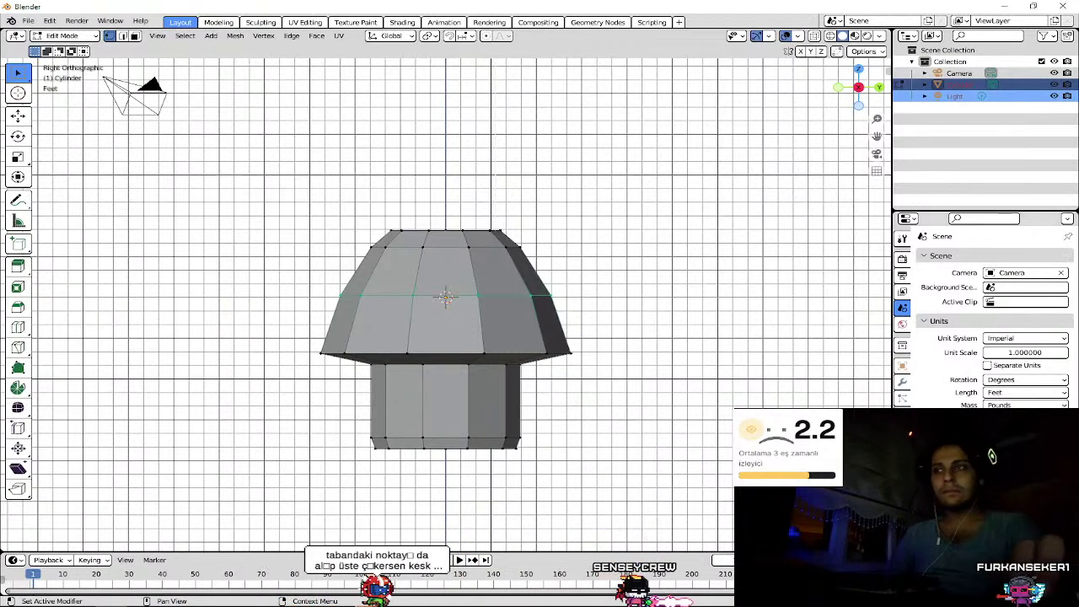
{"action": "left_click_drag", "start_coordinate": [852, 98], "coordinate": [858, 85]}
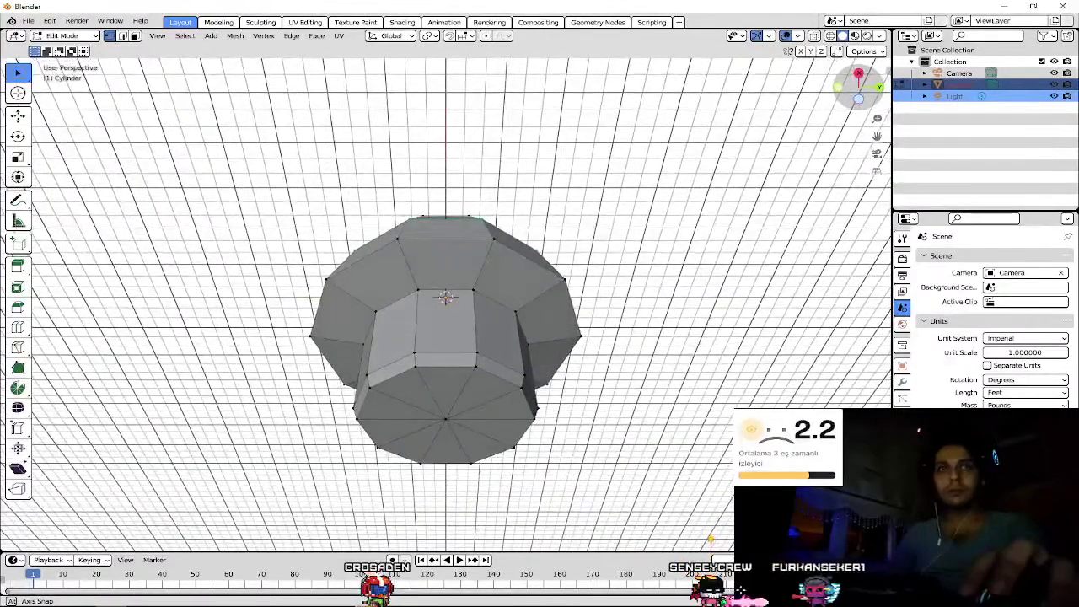
- Toggle between selecting the whole mushroom mesh and clearing the selection
{"action": "left_click_drag", "start_coordinate": [858, 84], "coordinate": [858, 93]}
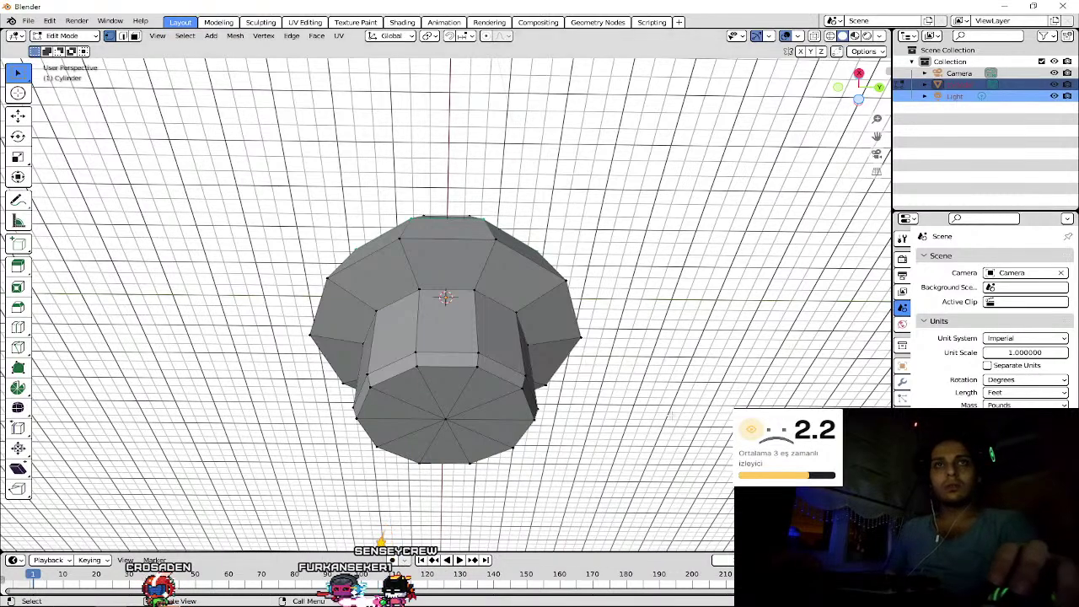
{"action": "key", "text": "a"}
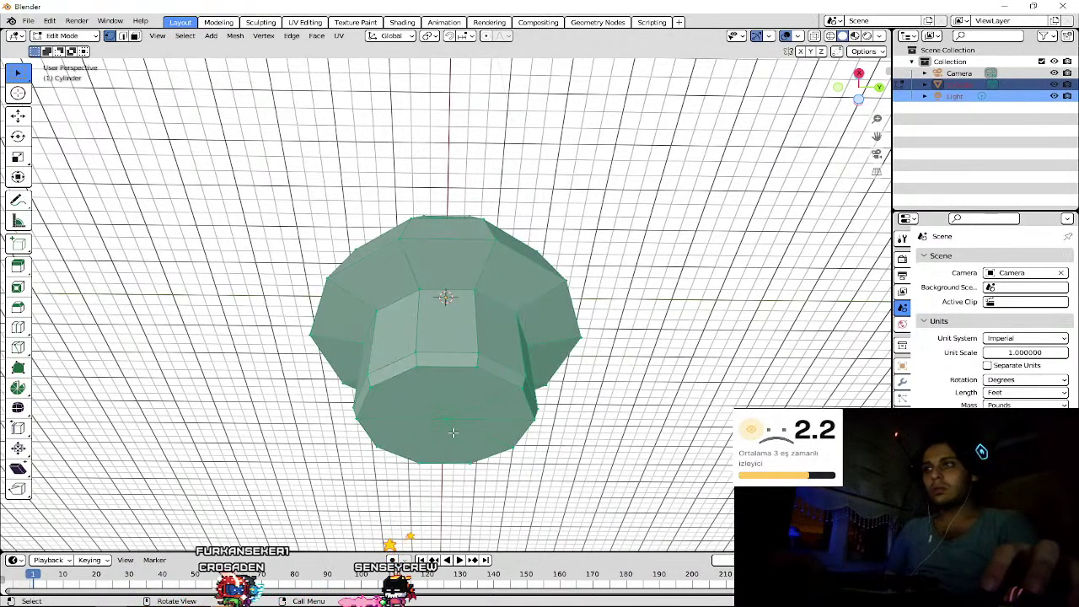
{"action": "key", "text": "alt+a"}
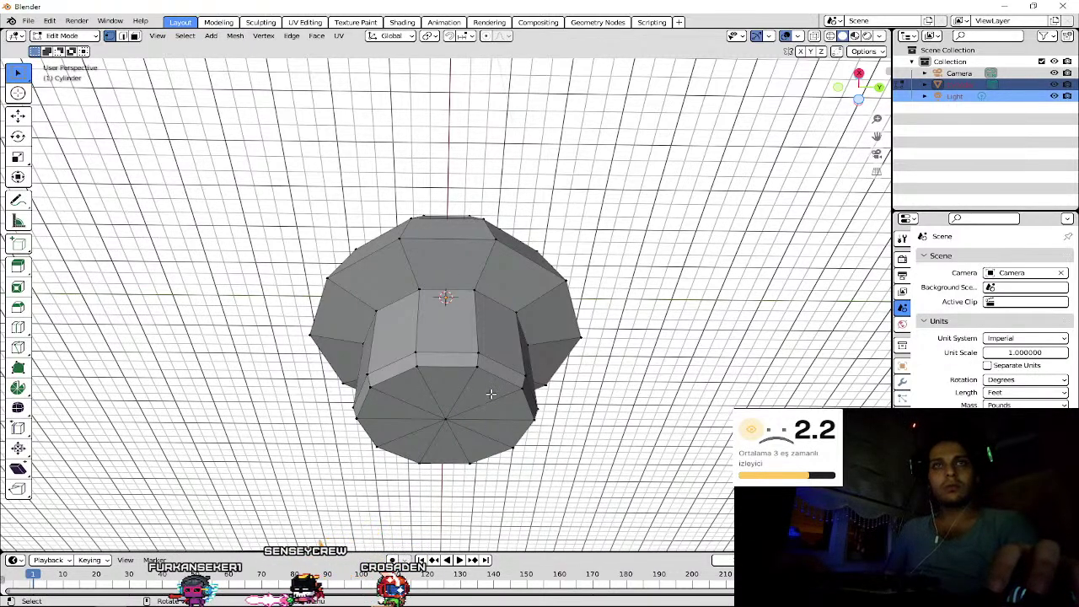
{"action": "key", "text": "a"}
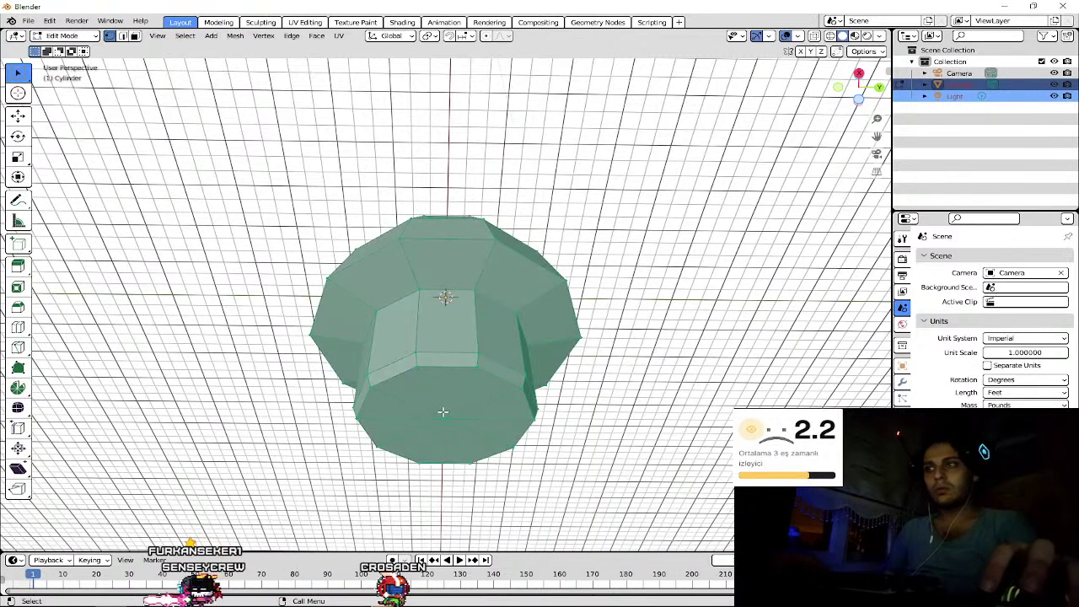
{"action": "key", "text": "Escape"}
{"action": "key", "text": "alt+a"}
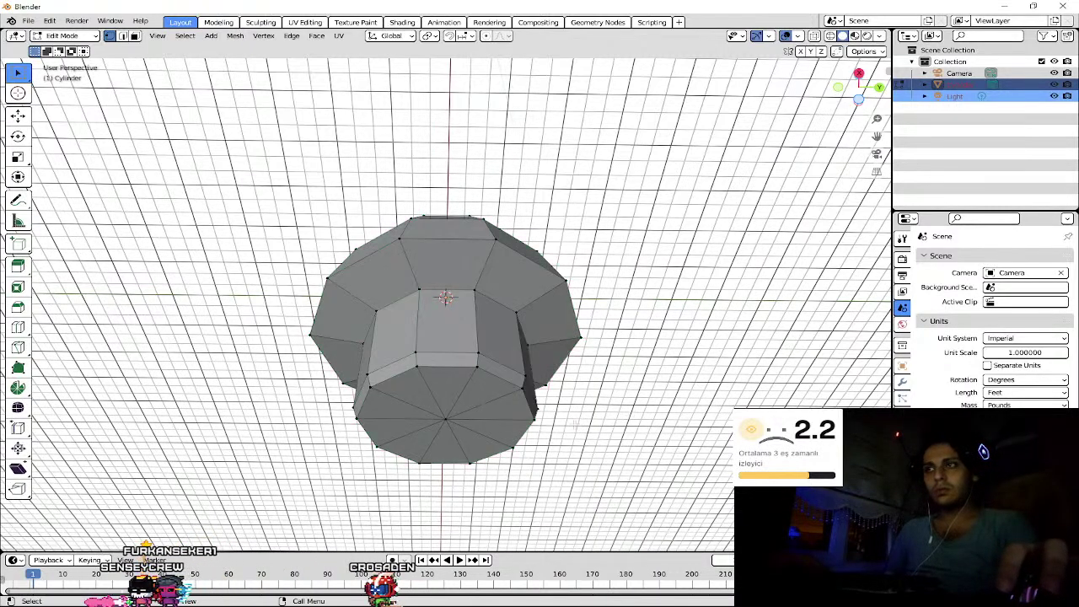
- Select the stem's lower face ring, grow it, then deselect everything
{"action": "left_click", "coordinate": [368, 325], "text": "alt"}
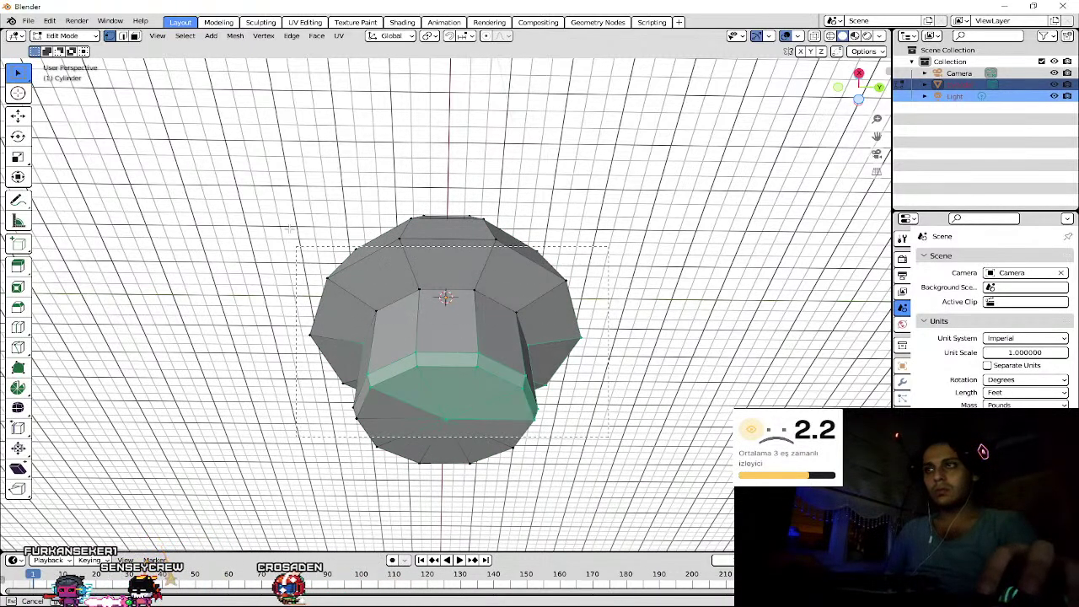
{"action": "key", "text": "ctrl+KP_Add"}
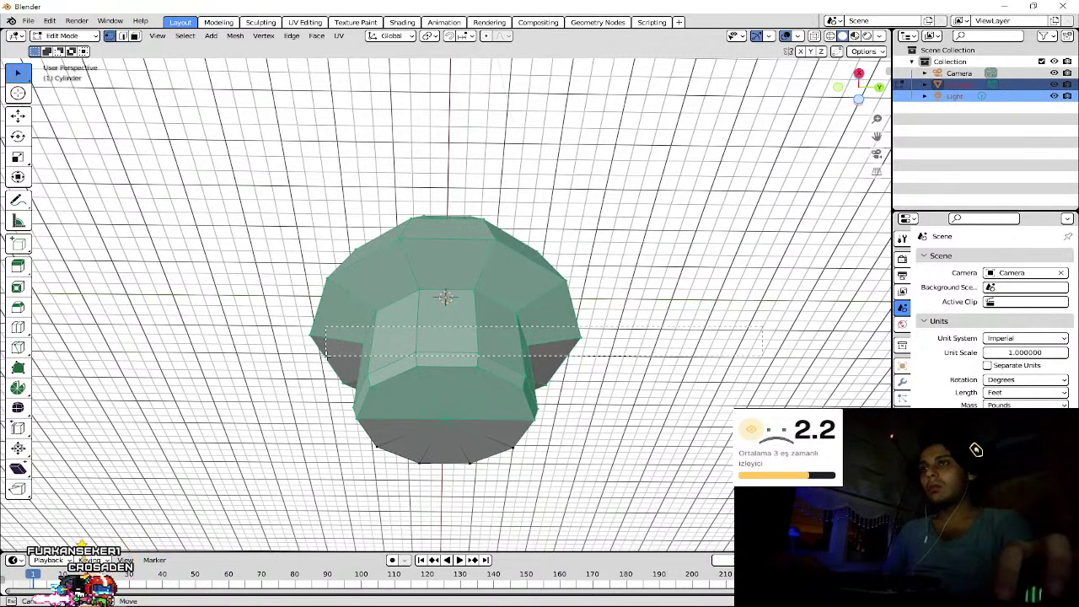
{"action": "key", "text": "alt+a"}
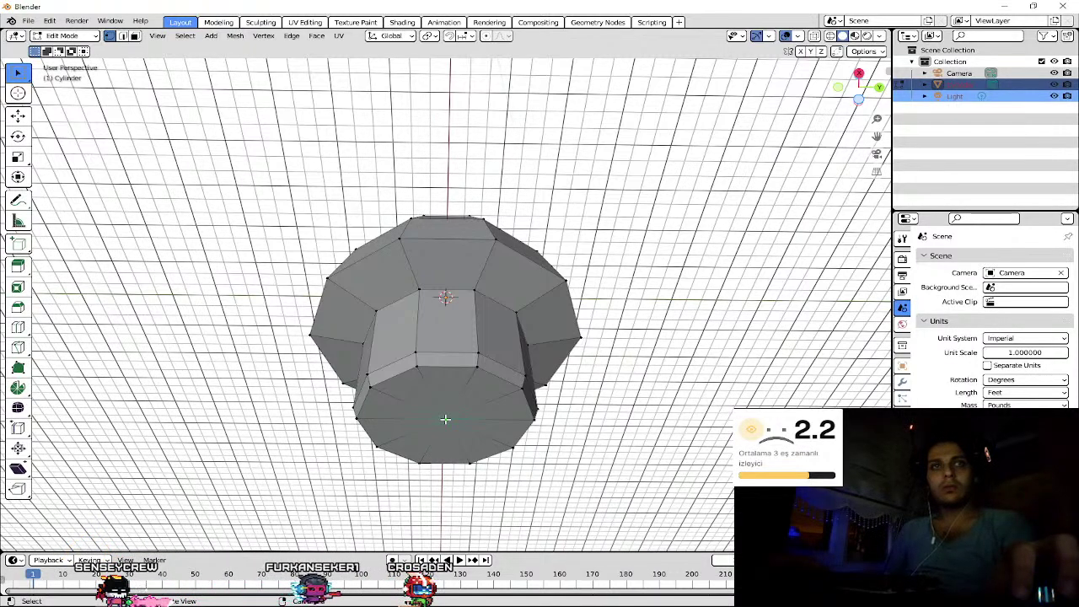
- Pick a bottom-cap triangle, undo, and finish with the whole mesh selected
{"action": "left_click", "coordinate": [471, 430]}
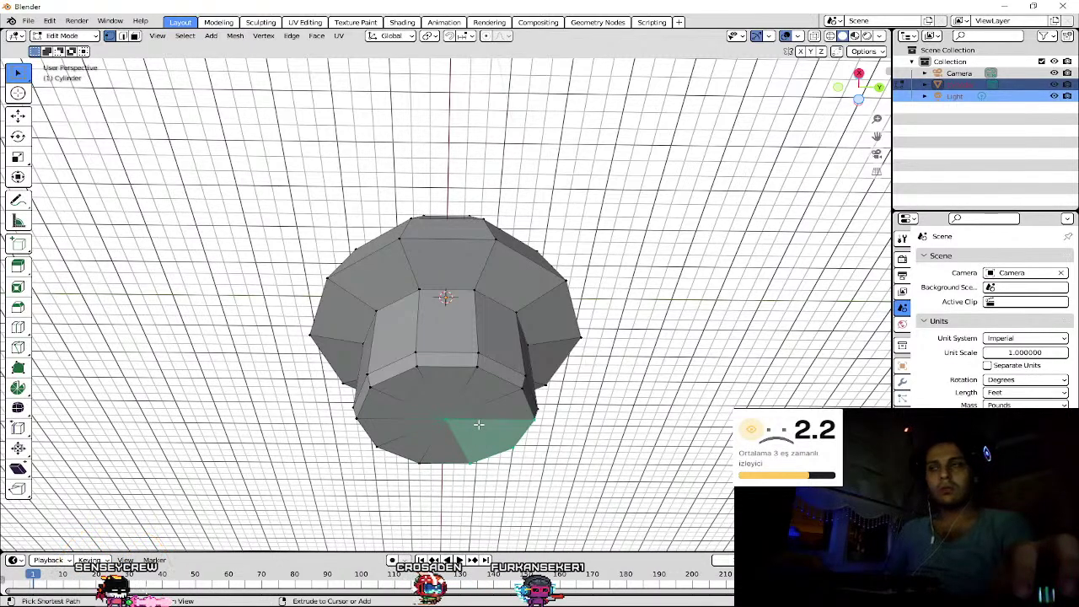
{"action": "key", "text": "ctrl+z"}
{"action": "key", "text": "a"}
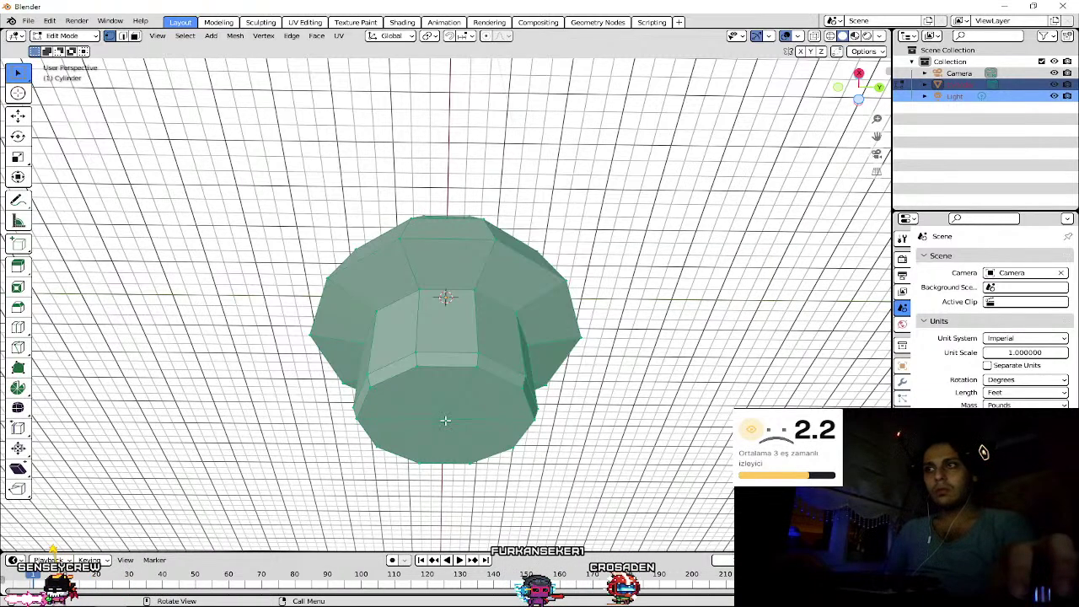
{"action": "key", "text": "ctrl+z"}
{"action": "key", "text": "ctrl+shift+z"}
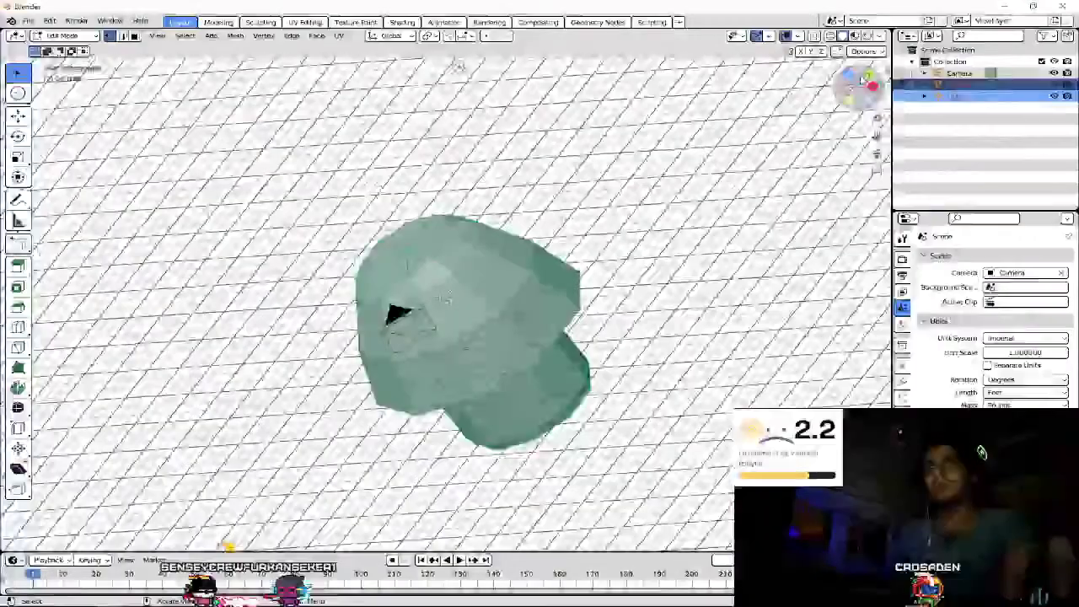
- Switch to Right view and close the Shift+S snap pie without choosing anything
{"action": "left_click_drag", "start_coordinate": [874, 91], "coordinate": [867, 91]}
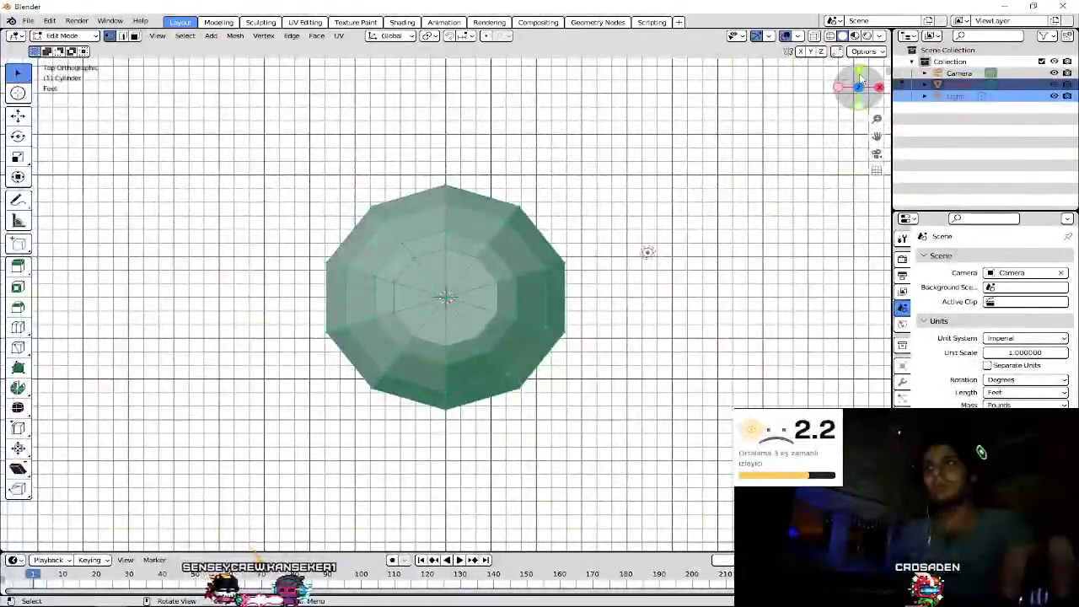
{"action": "left_click", "coordinate": [879, 87]}
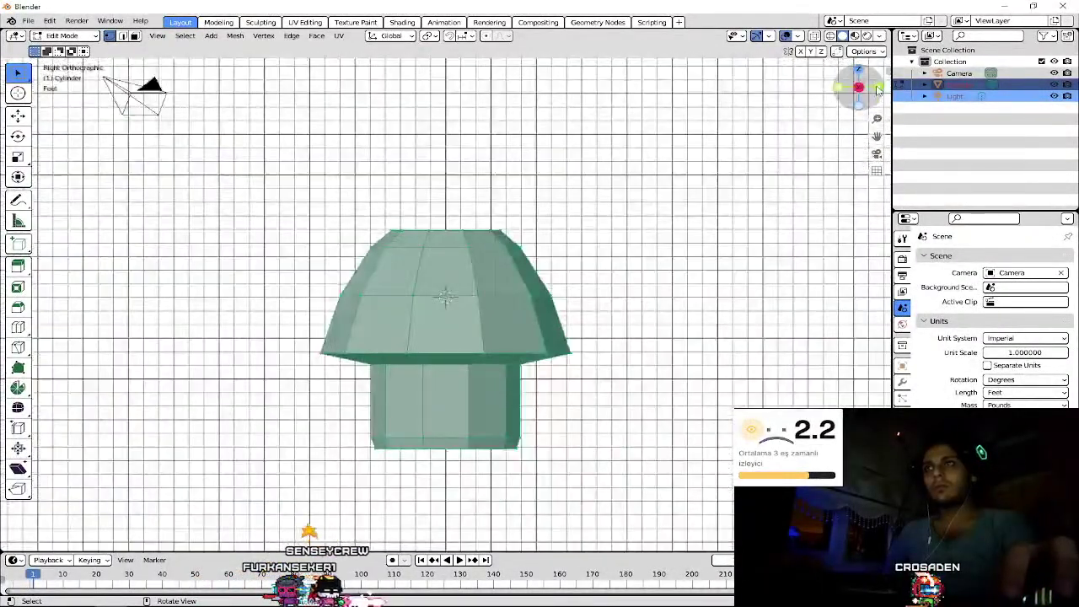
{"action": "key", "text": "shift+s"}
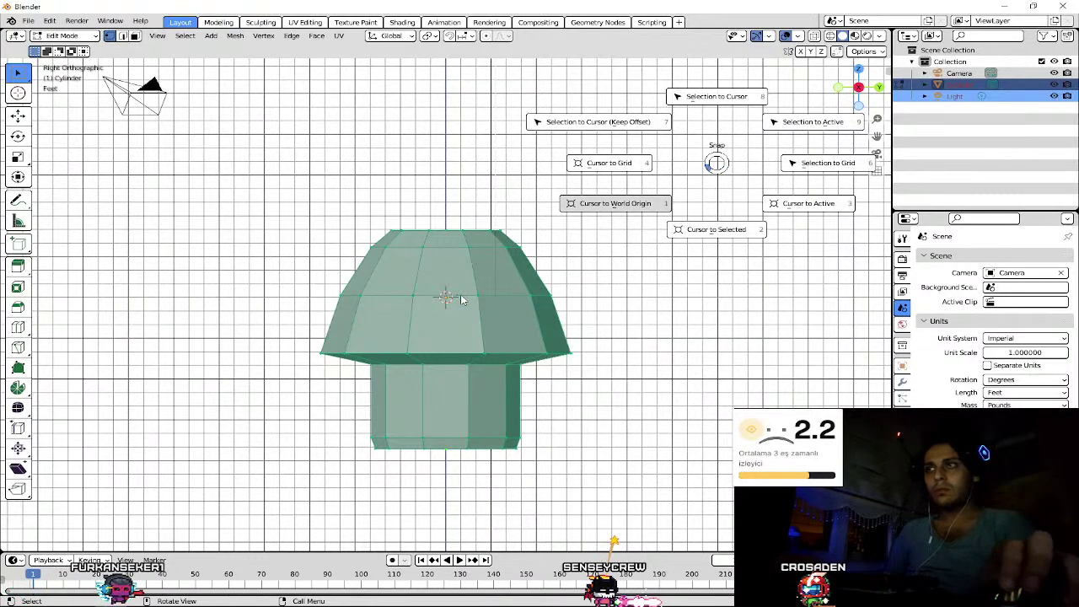
{"action": "left_click", "coordinate": [773, 168]}
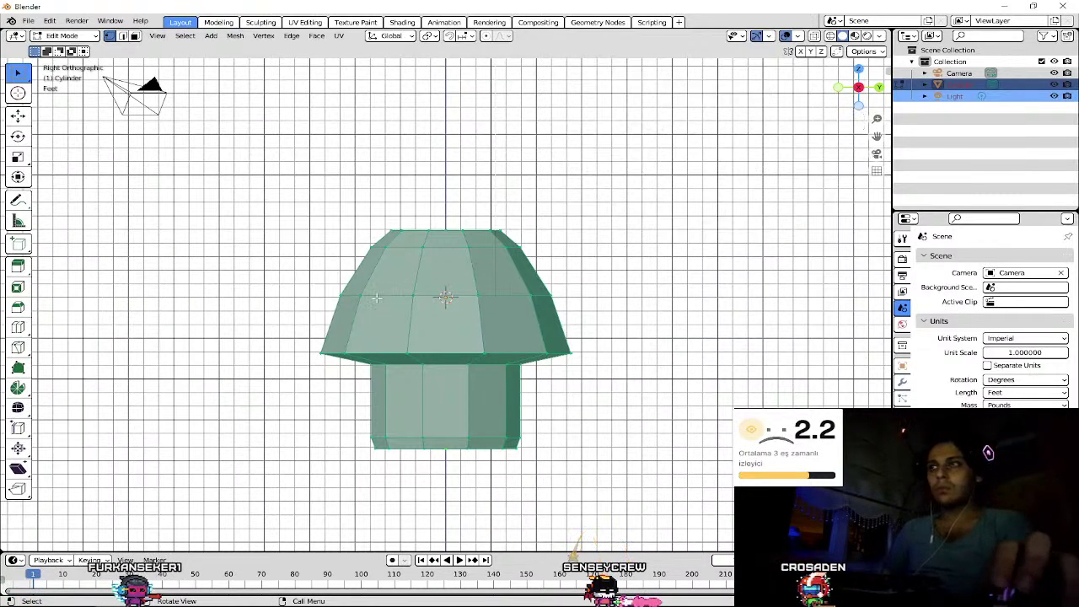
- Zoom in and bring up the Vertex Context Menu on the mesh
{"action": "scroll", "coordinate": [441, 296], "scroll_direction": "up", "scroll_amount": 3}
{"action": "scroll", "coordinate": [443, 298], "scroll_direction": "up", "scroll_amount": 2}
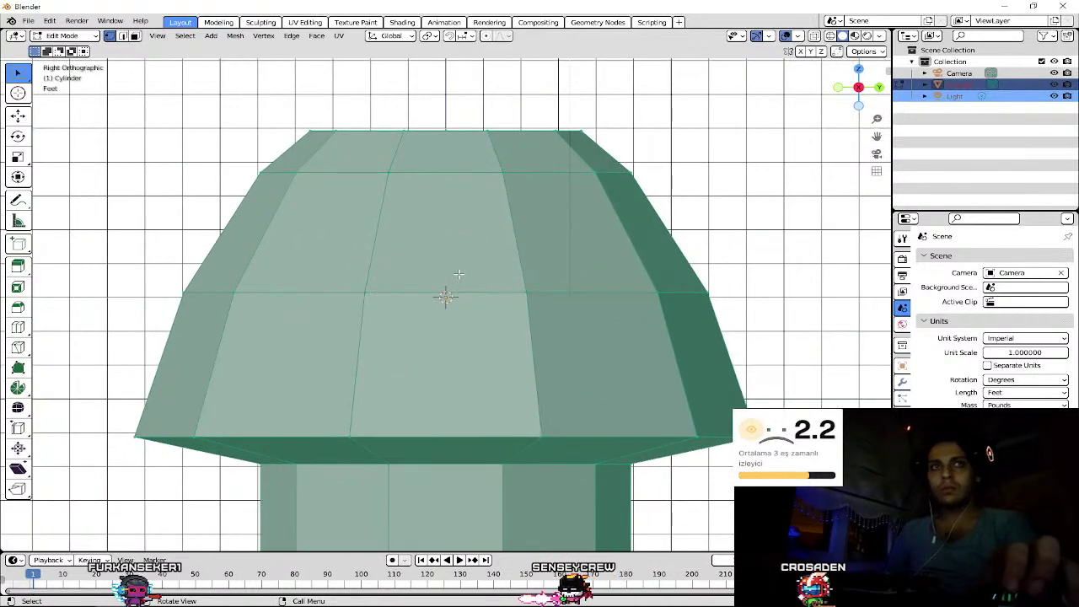
{"action": "scroll", "coordinate": [457, 273], "scroll_direction": "down", "scroll_amount": 1}
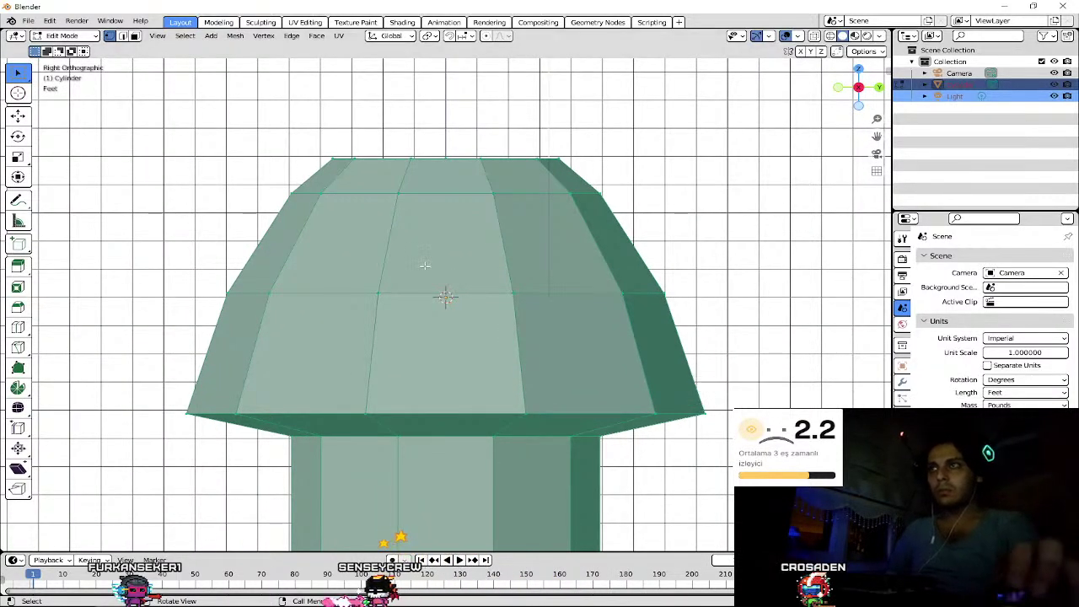
{"action": "right_click", "coordinate": [611, 257]}
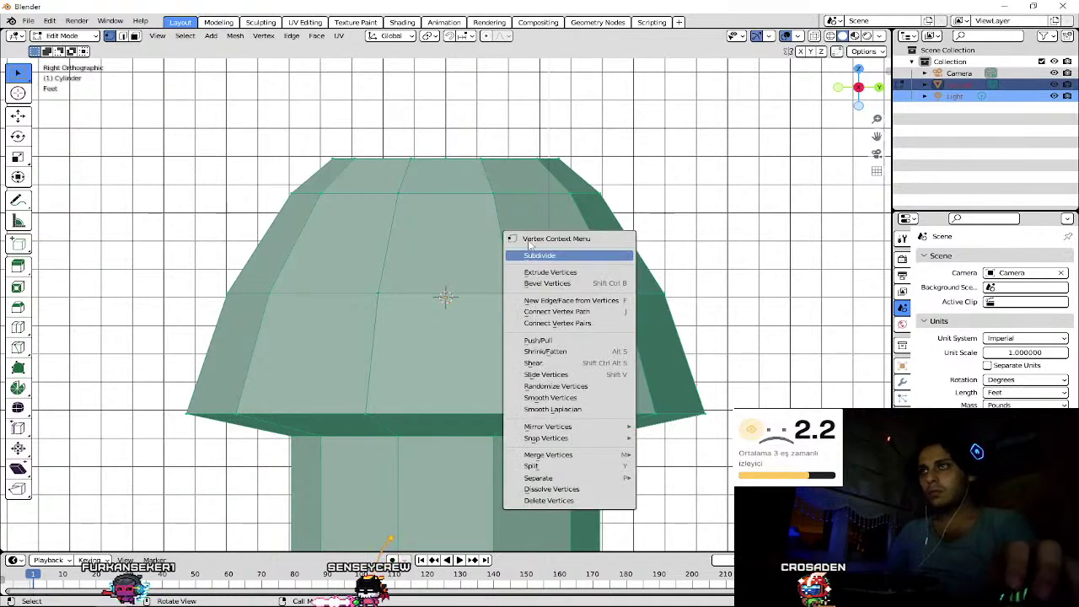
- Close the Vertex Context Menu unused and deselect all of the mushroom mesh
{"action": "key", "text": "Escape"}
{"action": "key", "text": "alt+a"}
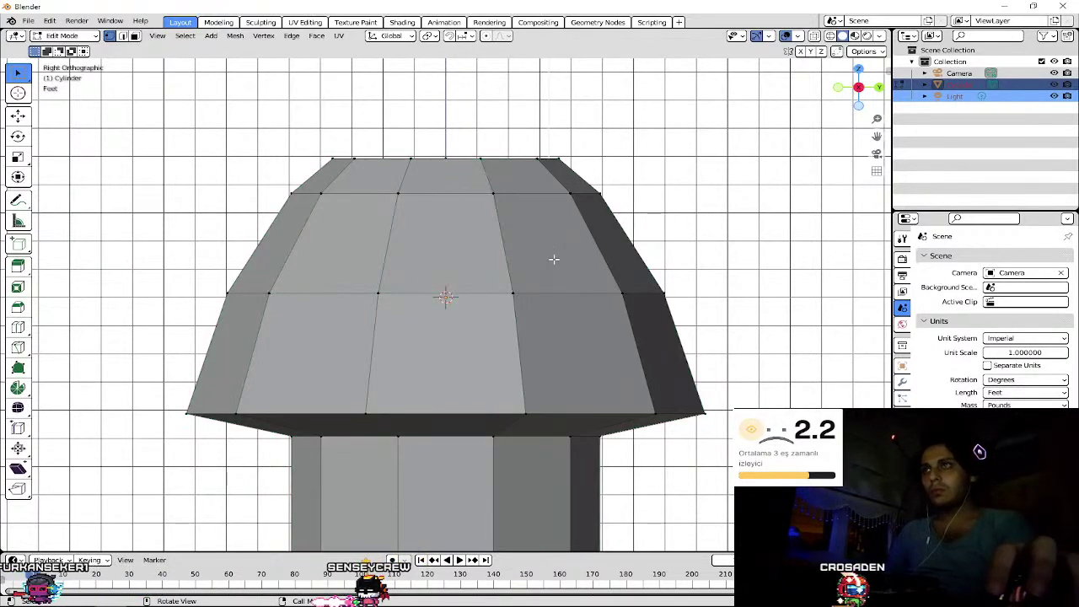
{"action": "scroll", "coordinate": [573, 277], "scroll_direction": "down", "scroll_amount": 3}
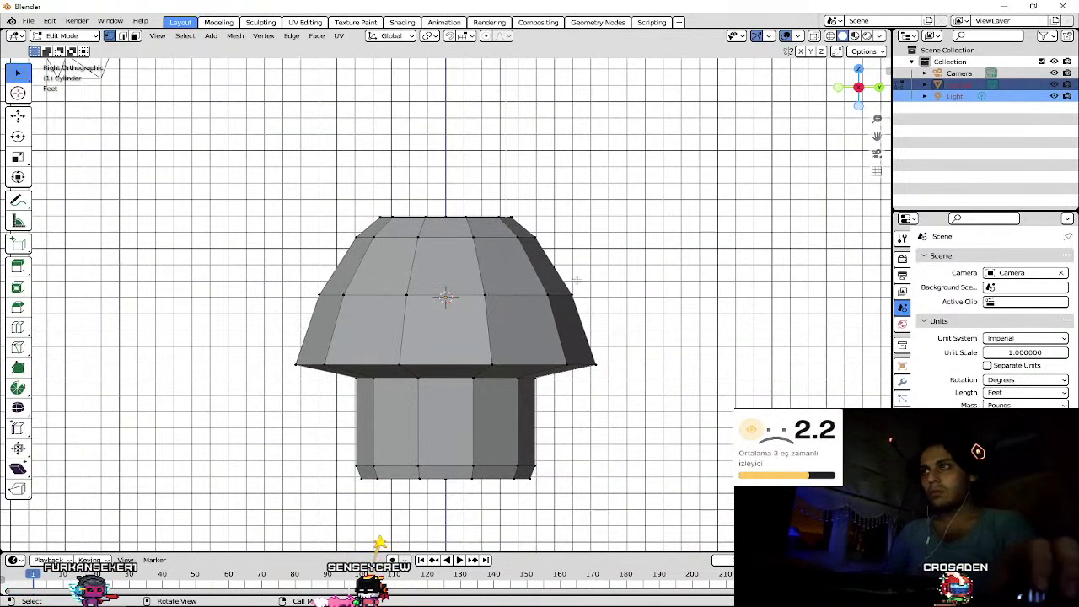
{"action": "scroll", "coordinate": [576, 278], "scroll_direction": "up", "scroll_amount": 3}
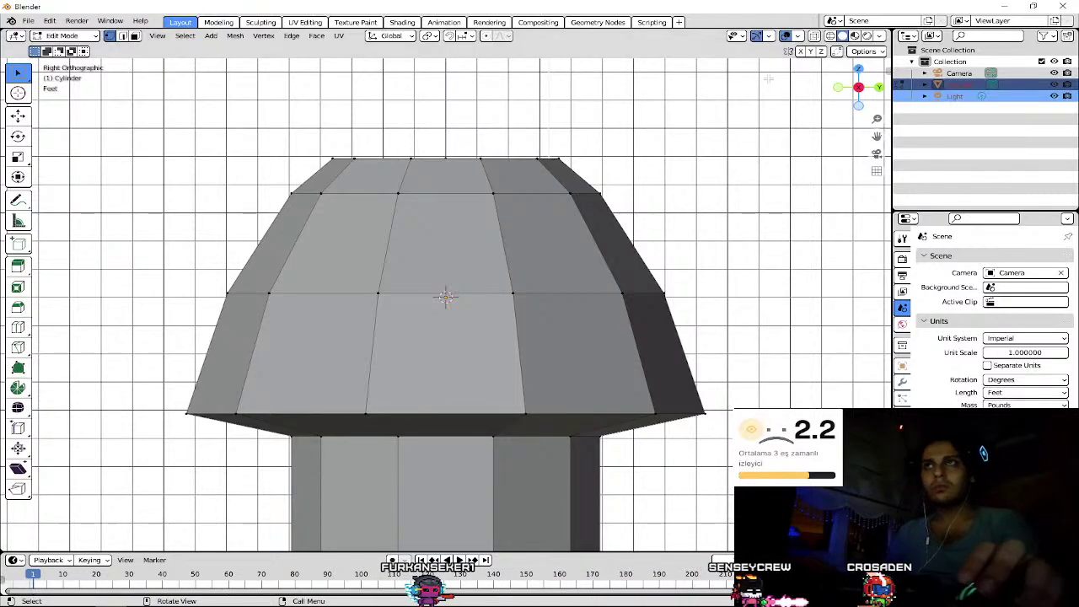
{"action": "scroll", "coordinate": [624, 274], "scroll_direction": "down", "scroll_amount": 4}
{"action": "scroll", "coordinate": [625, 273], "scroll_direction": "up", "scroll_amount": 1}
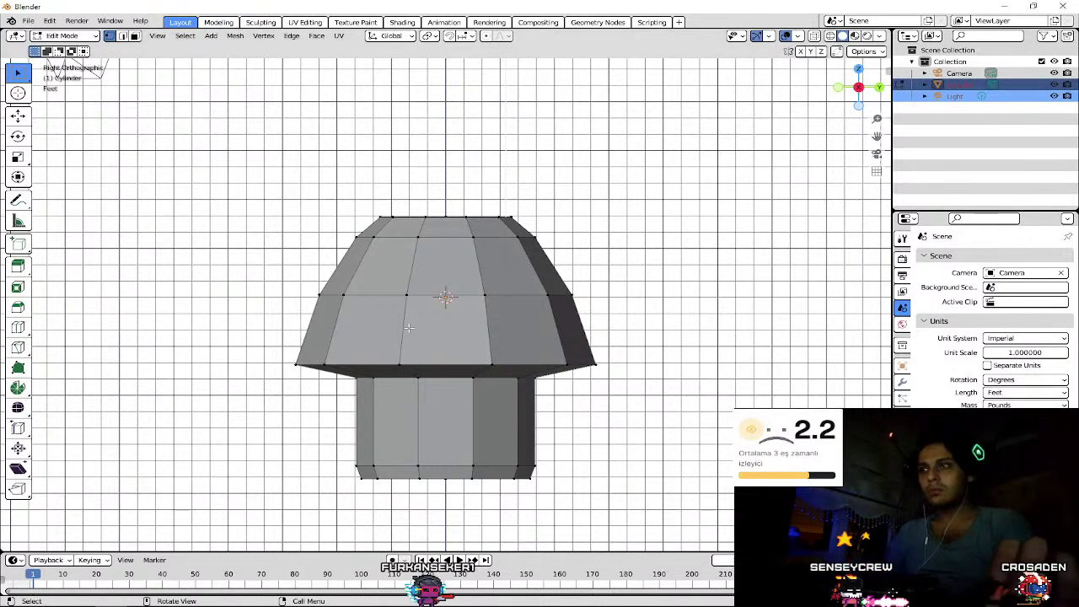
- Go to Bottom Orthographic, cancel the context menu, and orbit into a perspective underside view
{"action": "left_click", "coordinate": [858, 107]}
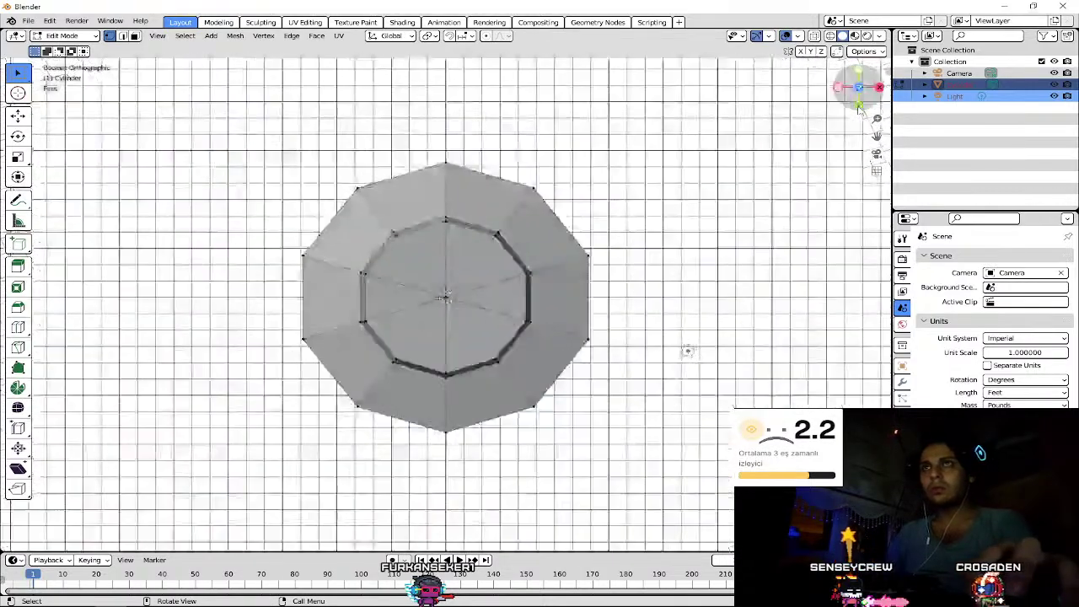
{"action": "mouse_move", "coordinate": [858, 94]}
{"action": "left_mouse_down"}
{"action": "mouse_move", "coordinate": [860, 74]}
{"action": "mouse_move", "coordinate": [860, 108]}
{"action": "left_mouse_up"}
{"action": "left_click", "coordinate": [859, 75]}
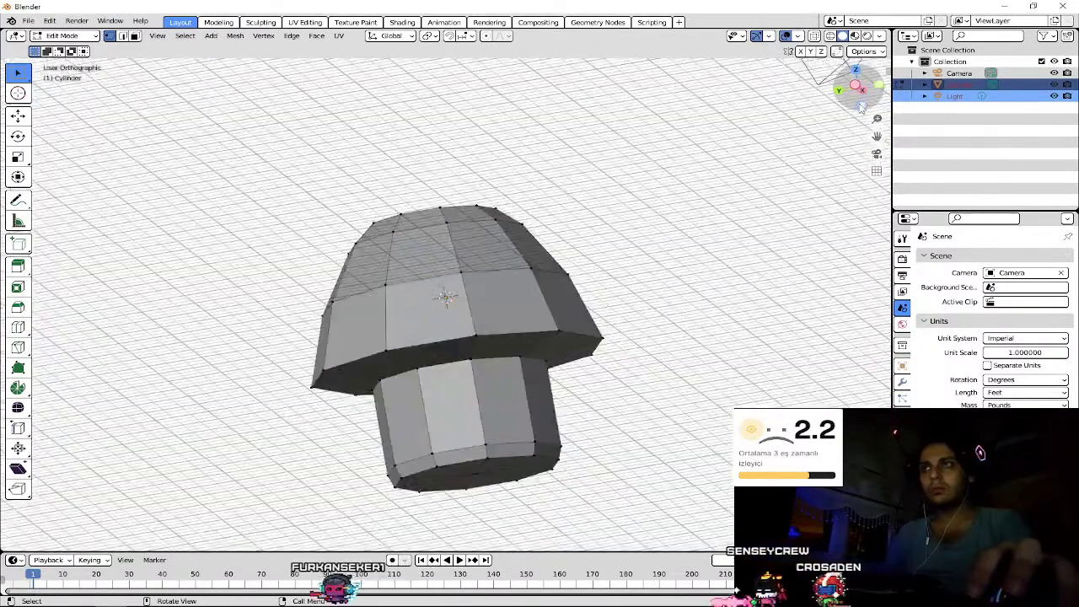
{"action": "left_click", "coordinate": [861, 107]}
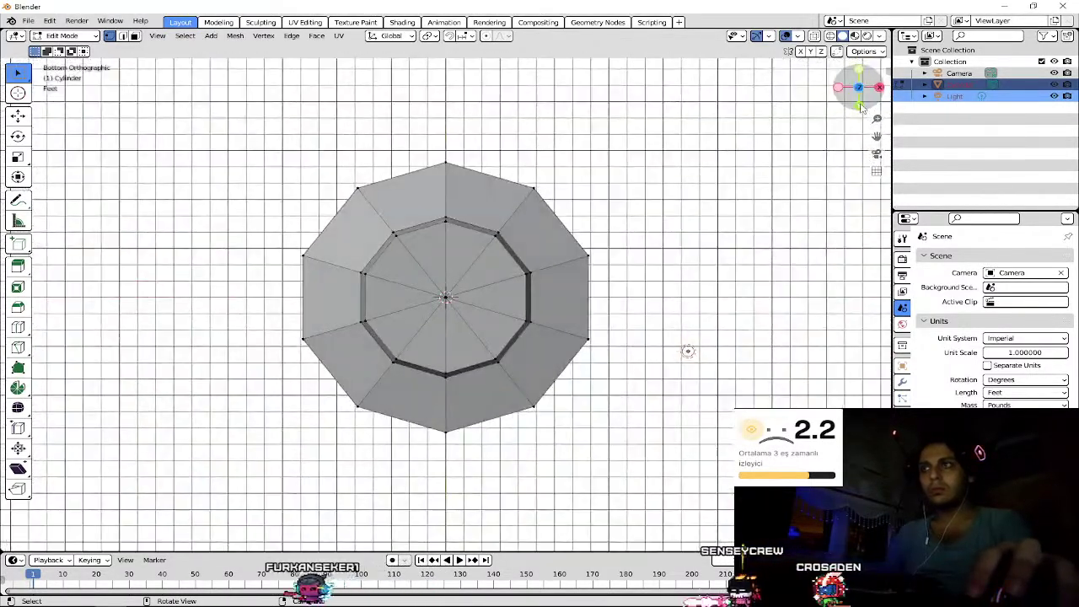
{"action": "right_click", "coordinate": [687, 352]}
{"action": "key", "text": "Escape"}
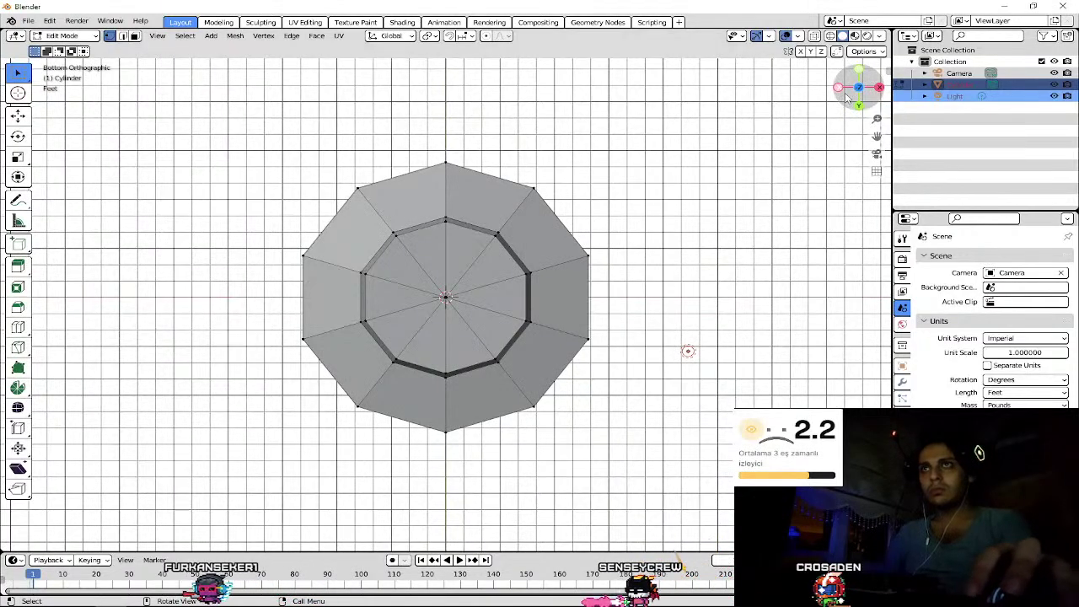
{"action": "middle_click_drag", "start_coordinate": [688, 351], "coordinate": [643, 67]}
{"action": "middle_click_drag", "start_coordinate": [893, 158], "coordinate": [898, 161]}
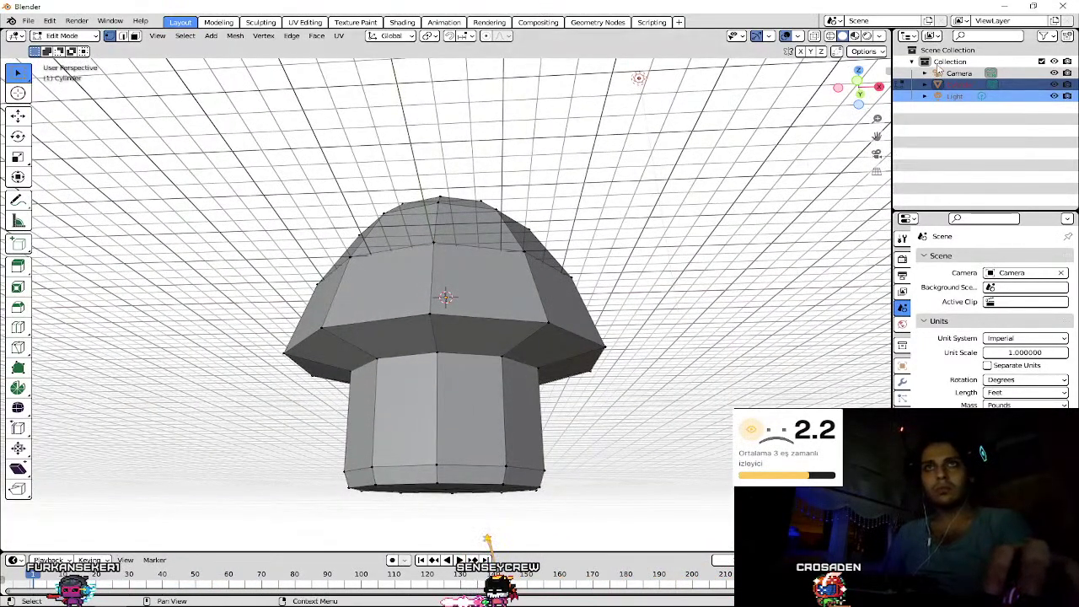
- Toggle select all and deselect all, then pick the bottom face's centre vertex
{"action": "left_click_drag", "start_coordinate": [860, 89], "coordinate": [865, 95]}
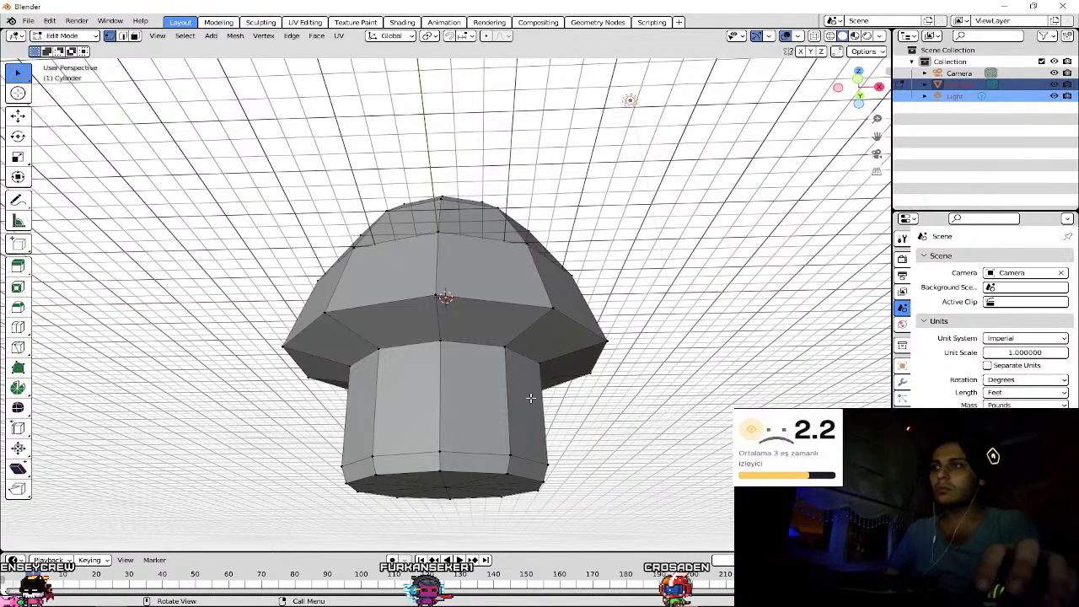
{"action": "key", "text": "a"}
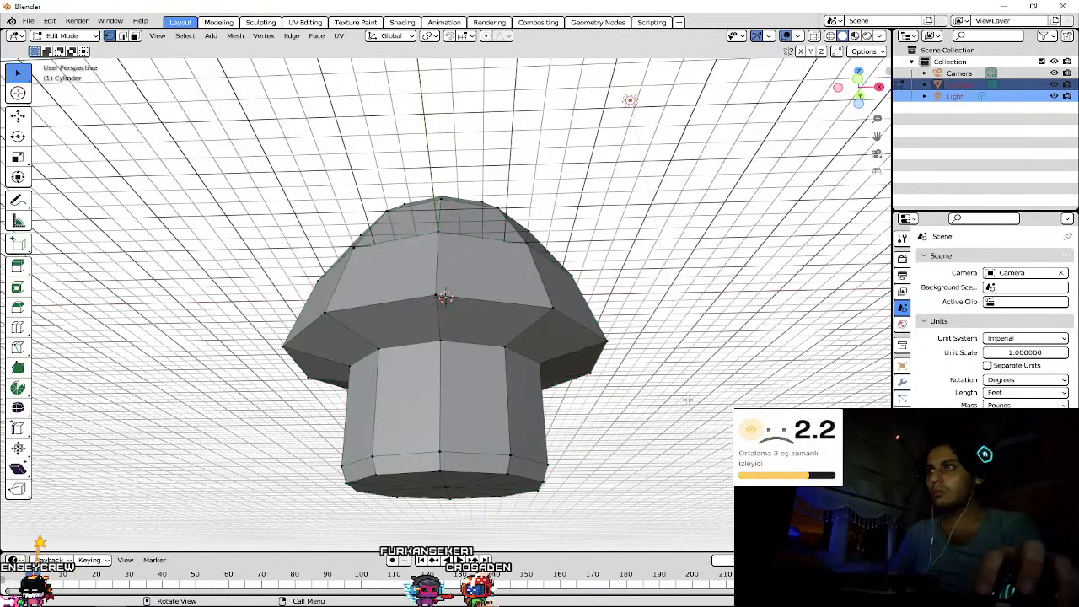
{"action": "key", "text": "alt+a"}
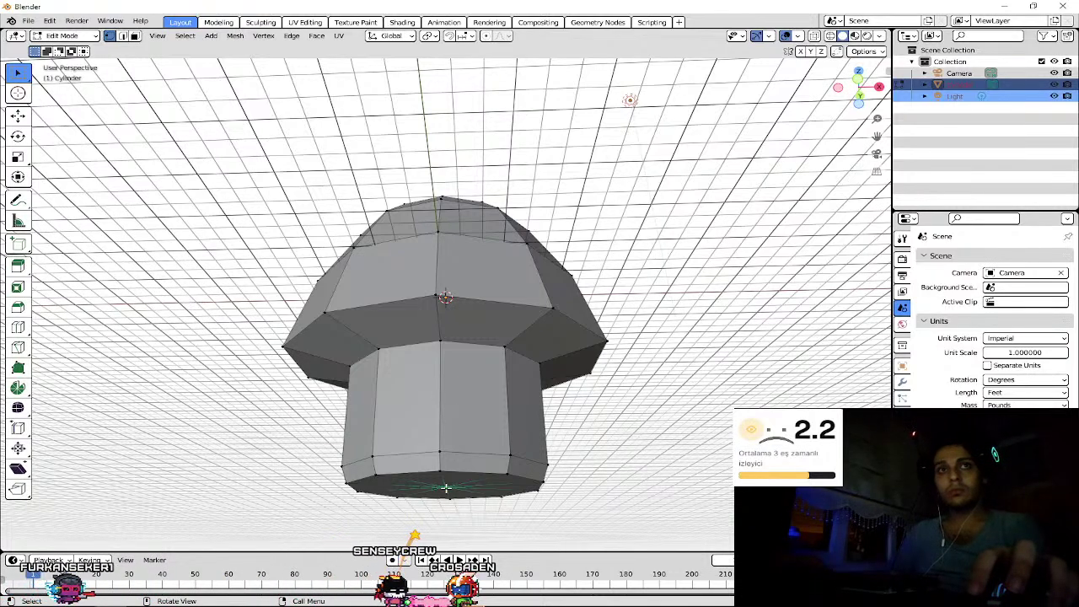
{"action": "key", "text": "a"}
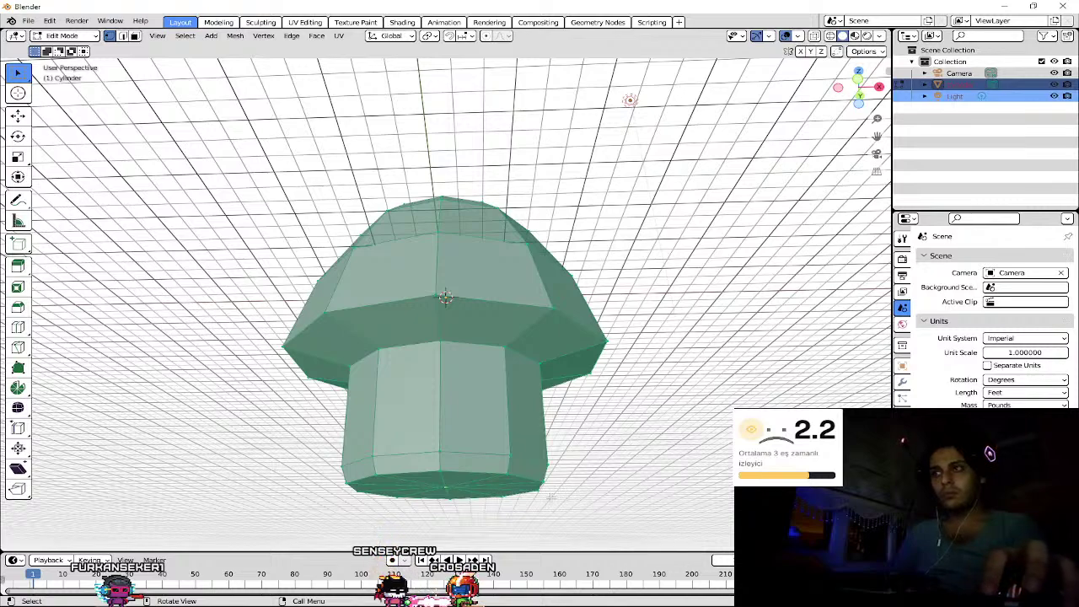
{"action": "left_click", "coordinate": [447, 487]}
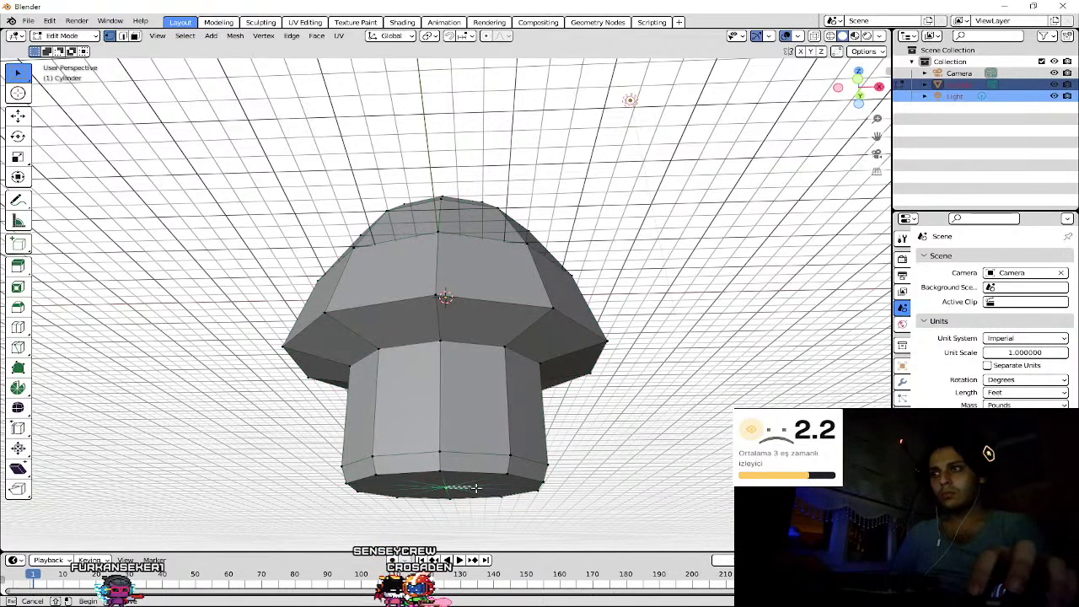
{"action": "left_click", "coordinate": [405, 483]}
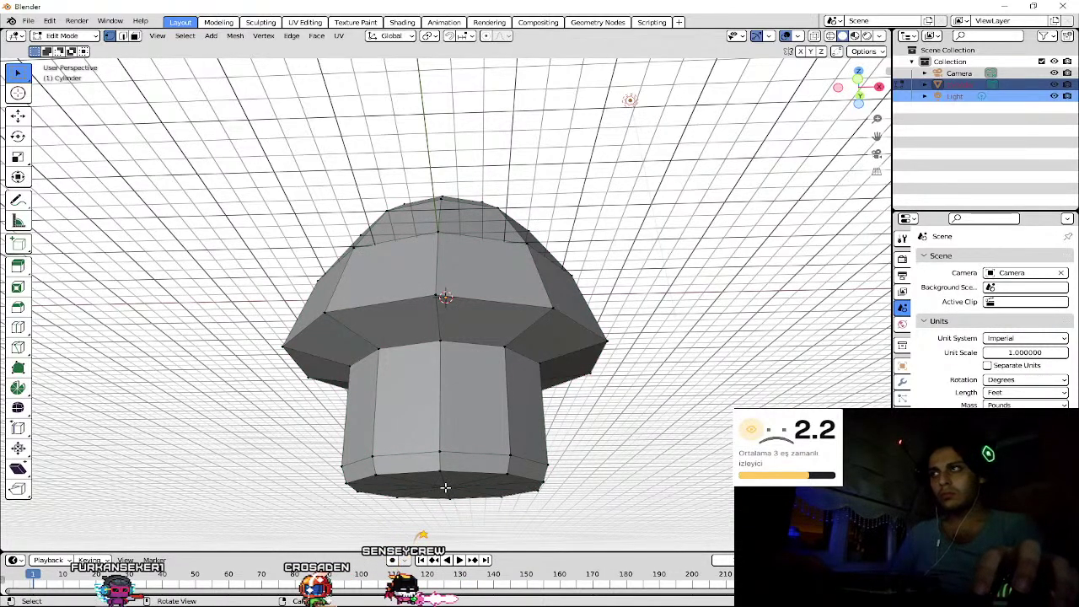
- Select the whole mesh, toggling between face and vertex select modes
{"action": "left_click", "coordinate": [446, 486]}
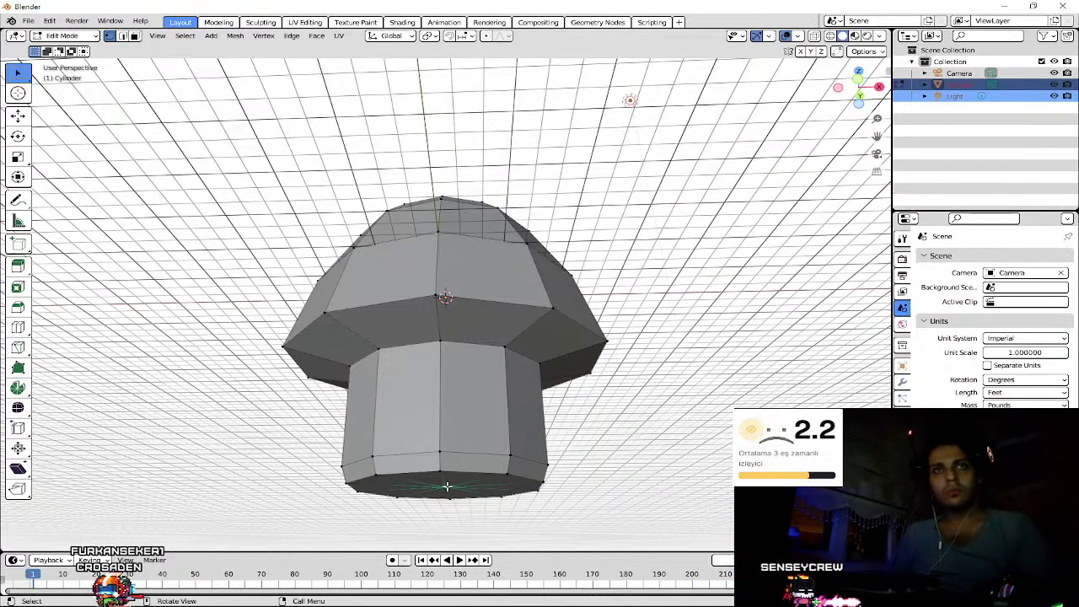
{"action": "key", "text": "a"}
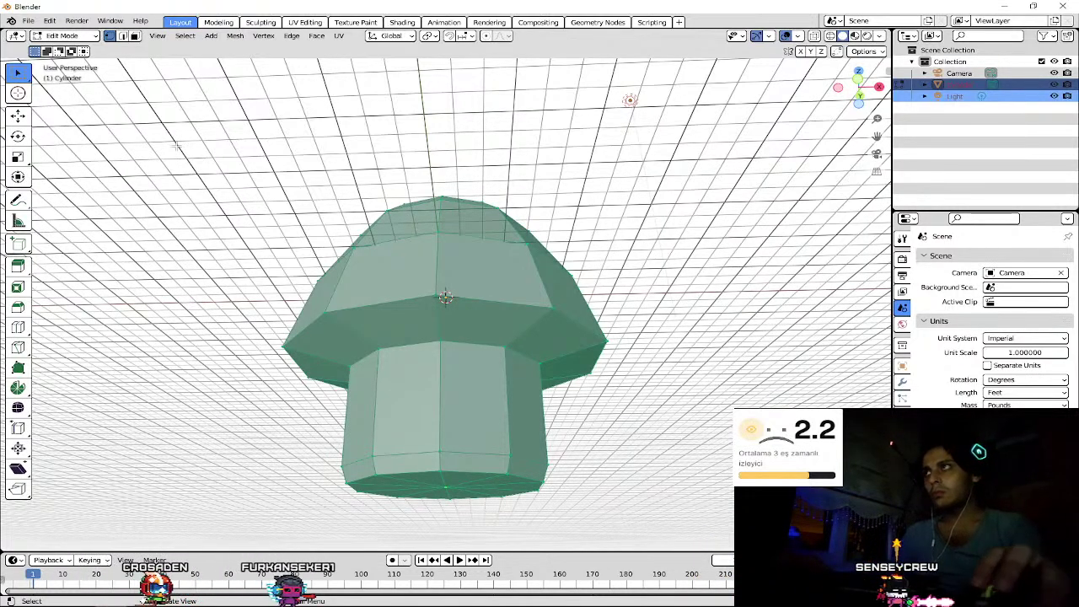
{"action": "left_click", "coordinate": [134, 35]}
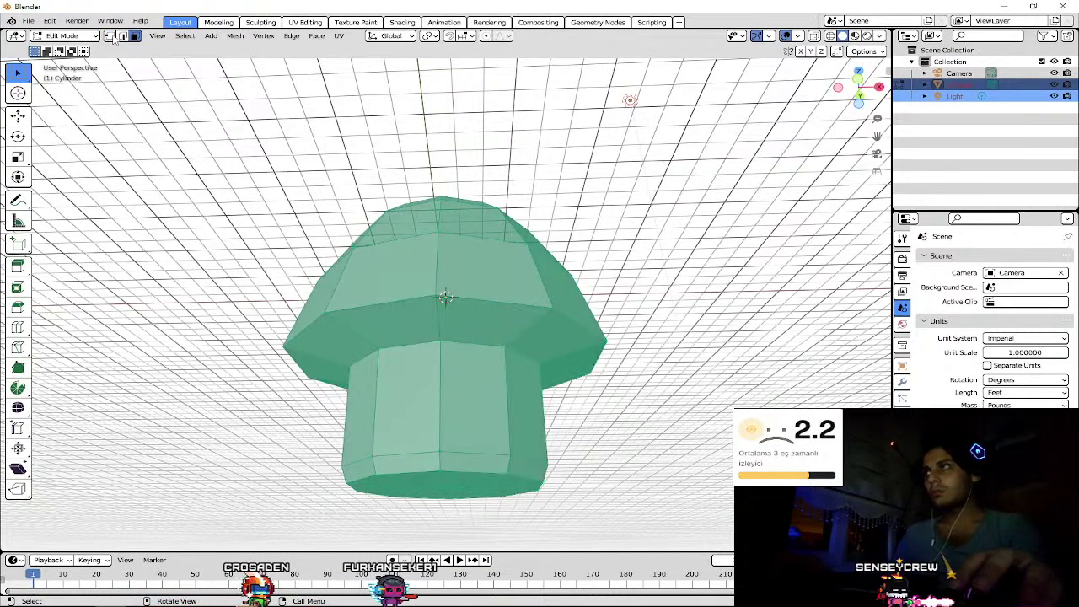
{"action": "left_click", "coordinate": [110, 35]}
{"action": "left_click", "coordinate": [134, 36]}
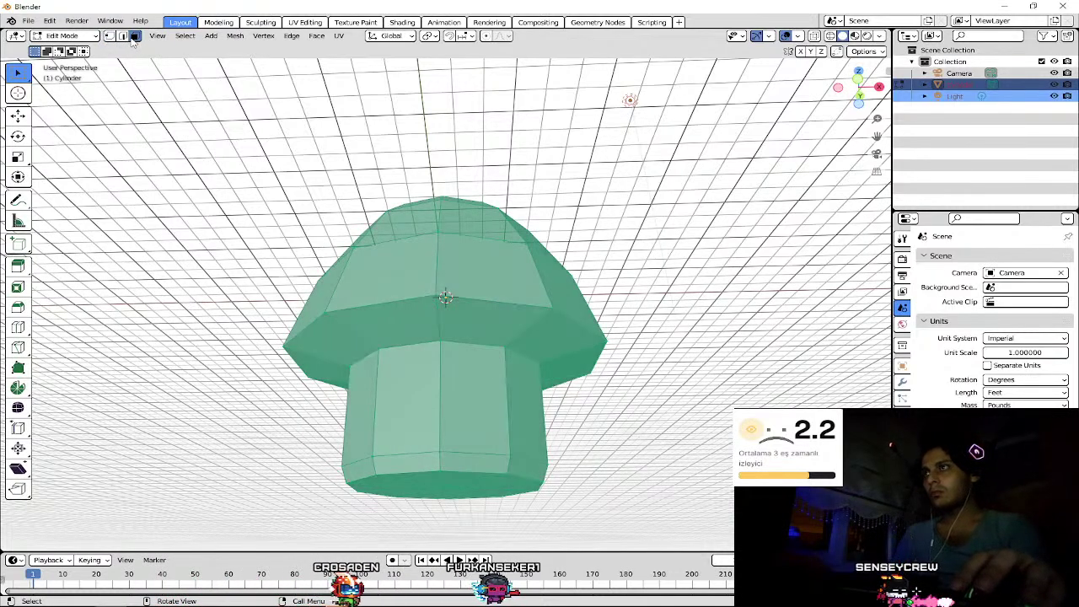
{"action": "left_click", "coordinate": [112, 36]}
{"action": "left_click", "coordinate": [134, 35]}
{"action": "left_click", "coordinate": [111, 37]}
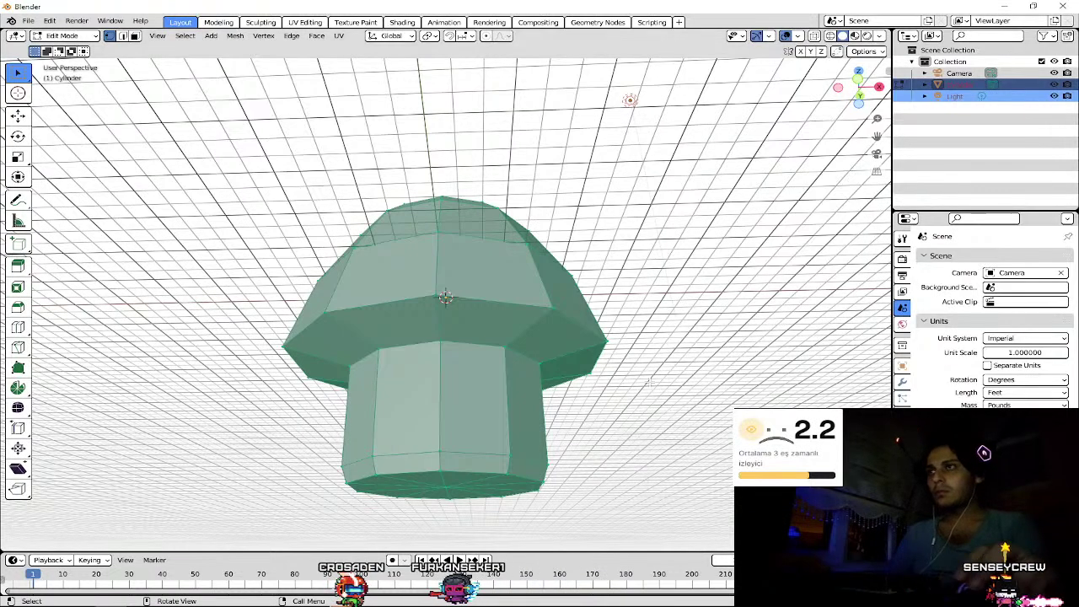
- Snap the 3D cursor to the selection, then view Right Orthographic
{"action": "key", "text": "shift+s"}
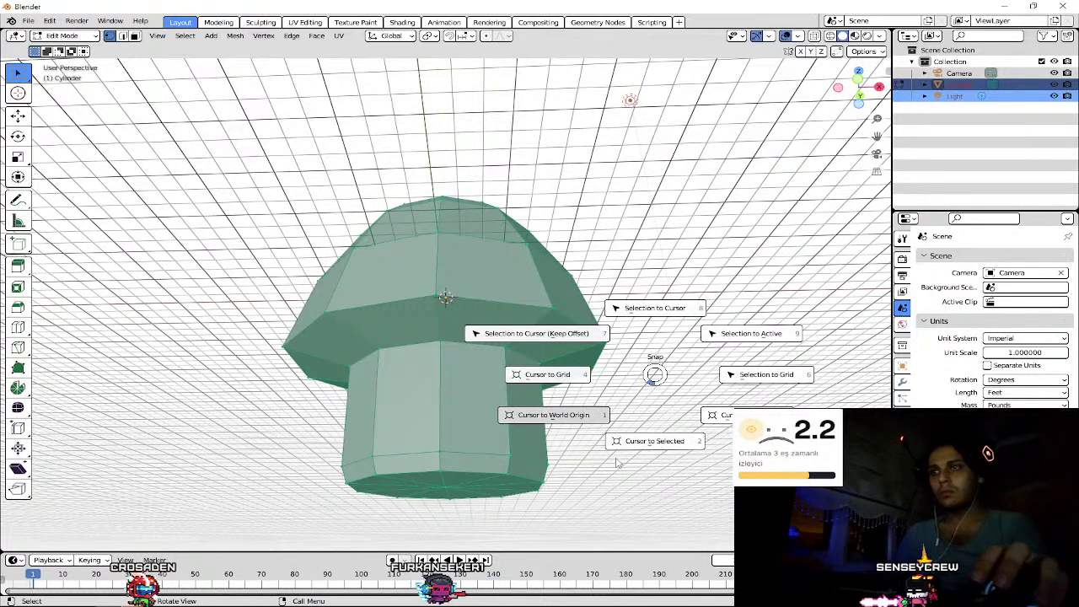
{"action": "left_click", "coordinate": [645, 445]}
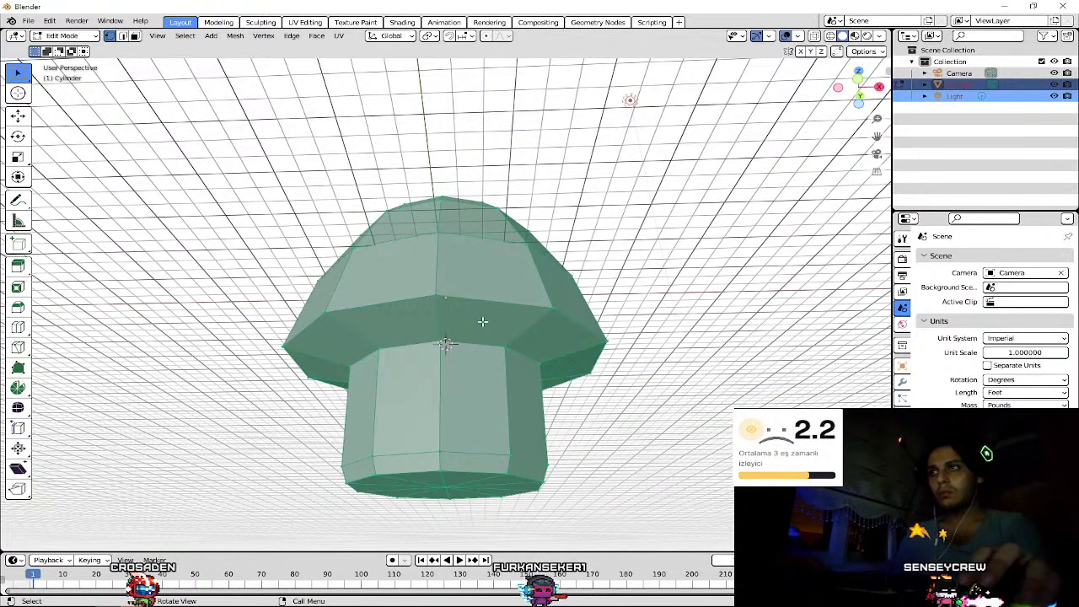
{"action": "left_click", "coordinate": [880, 87]}
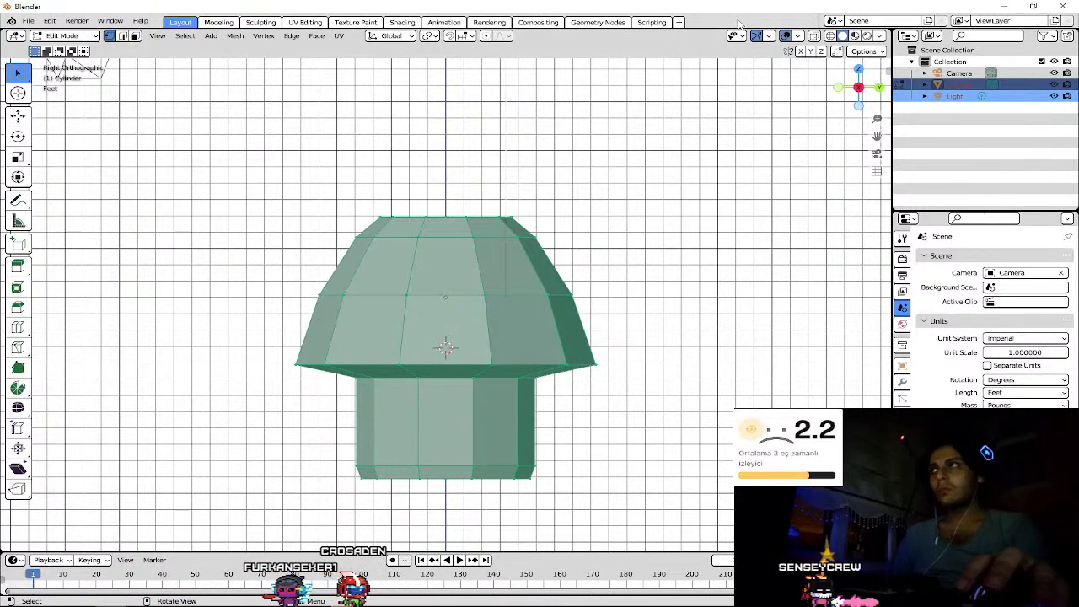
- In Object Mode, set Origin to 3D Cursor and view the Cylinder's Transform (Z -3.1035')
{"action": "key", "text": "alt+a"}
{"action": "key", "text": "a"}
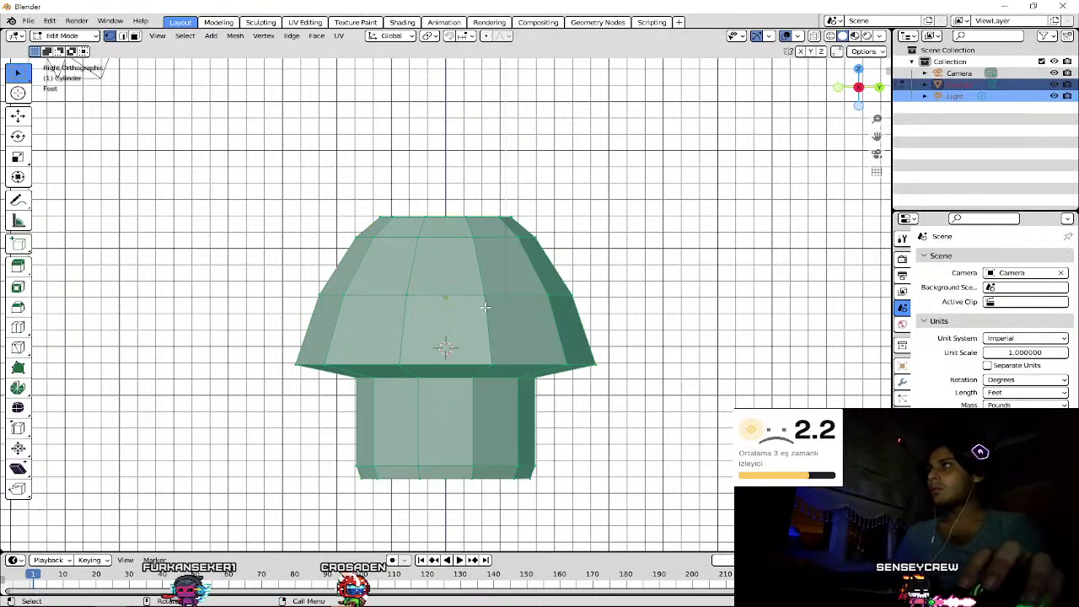
{"action": "key", "text": "Tab"}
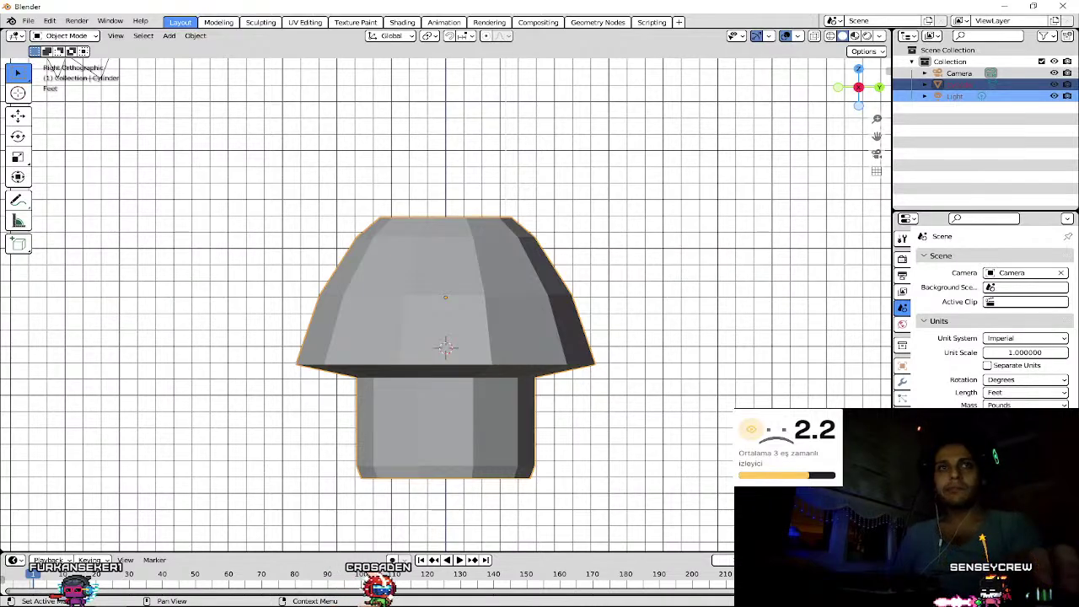
{"action": "right_click", "coordinate": [447, 299]}
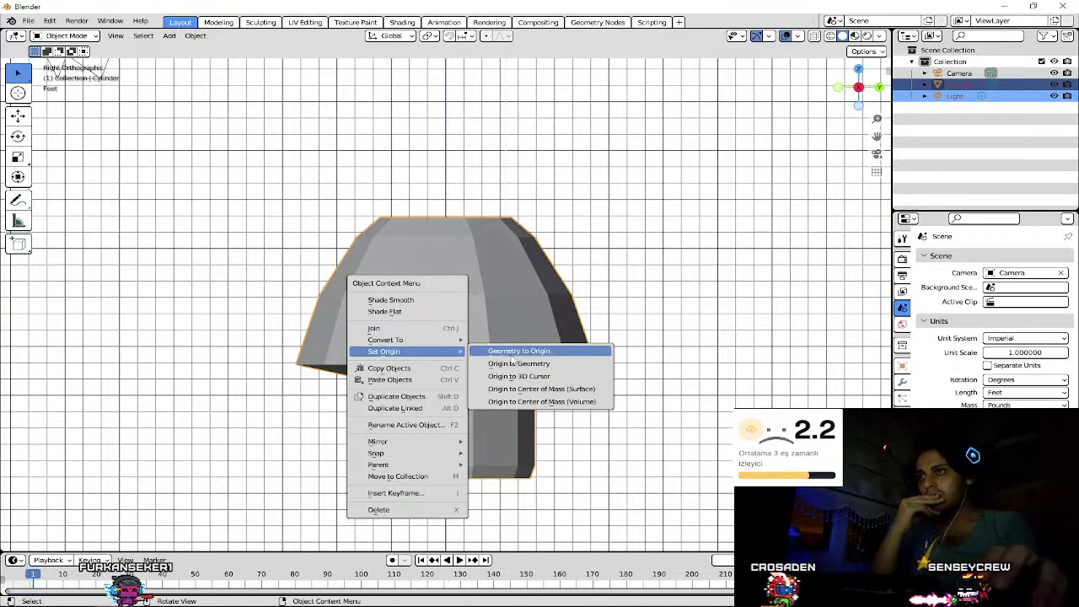
{"action": "mouse_move", "coordinate": [405, 351]}
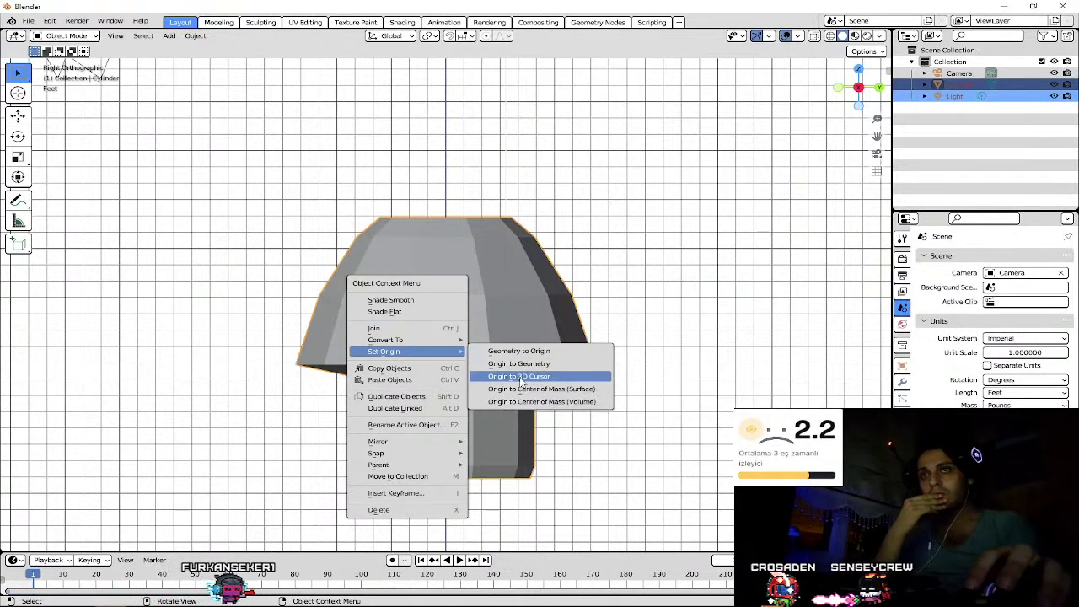
{"action": "left_click", "coordinate": [519, 377]}
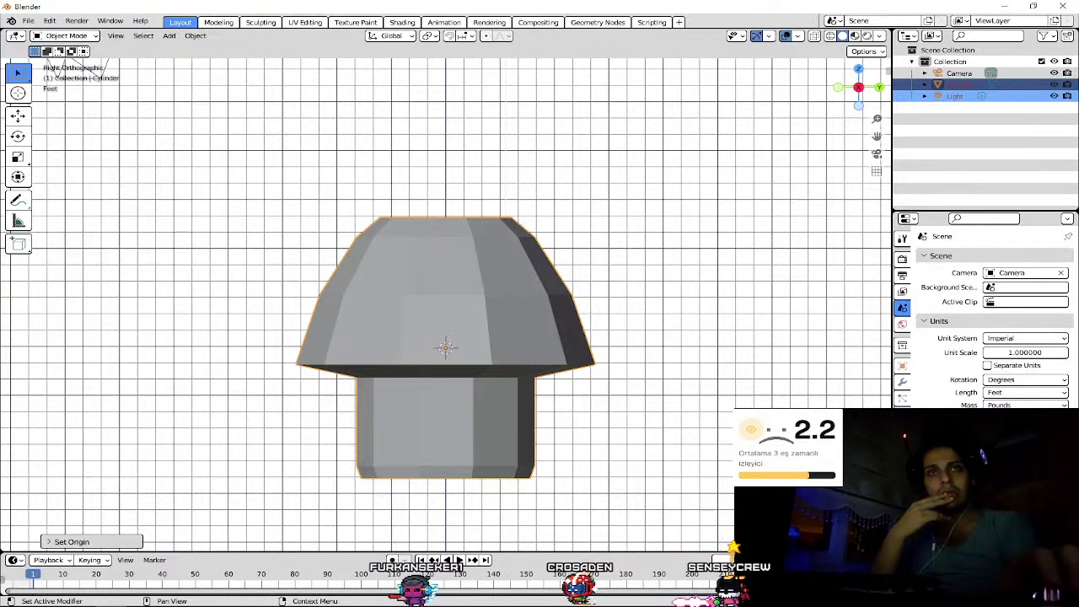
{"action": "left_click", "coordinate": [926, 259]}
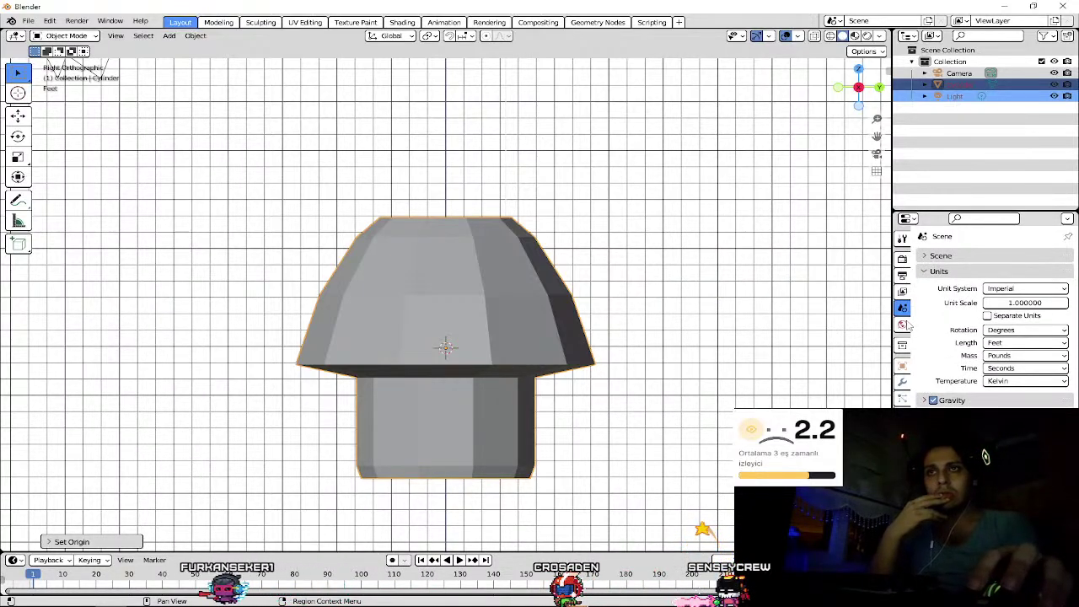
{"action": "left_click", "coordinate": [902, 367]}
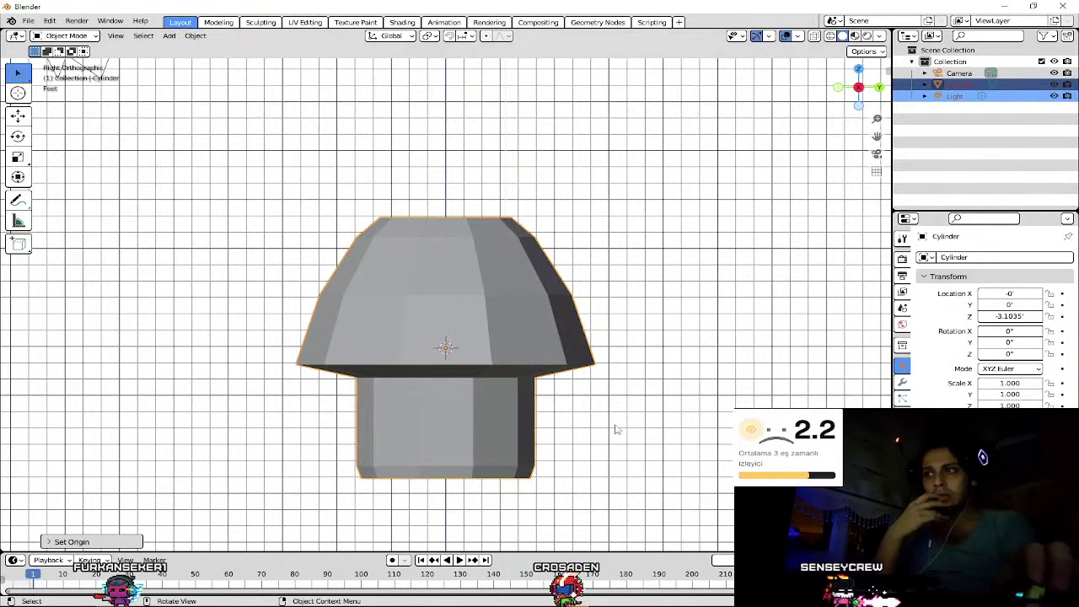
- Deselect all, select the mushroom mesh and clear its location to 0, 0, 0
{"action": "scroll", "coordinate": [544, 419], "scroll_direction": "up", "scroll_amount": 2}
{"action": "scroll", "coordinate": [544, 419], "scroll_direction": "down", "scroll_amount": 5}
{"action": "scroll", "coordinate": [545, 419], "scroll_direction": "down", "scroll_amount": 4}
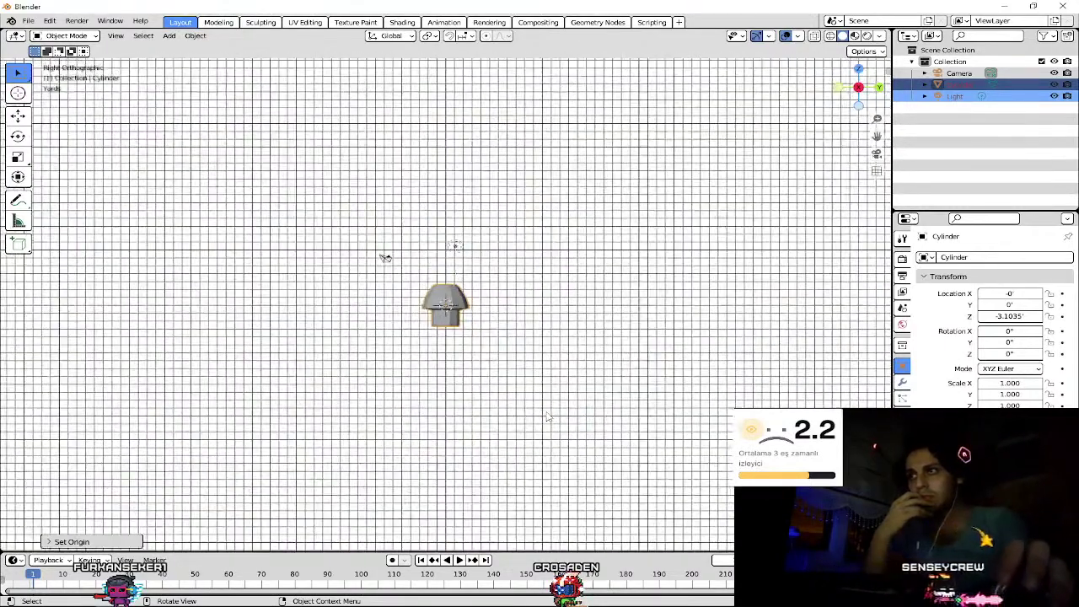
{"action": "scroll", "coordinate": [546, 417], "scroll_direction": "up", "scroll_amount": 4}
{"action": "scroll", "coordinate": [548, 414], "scroll_direction": "up", "scroll_amount": 3}
{"action": "scroll", "coordinate": [548, 414], "scroll_direction": "up", "scroll_amount": 2}
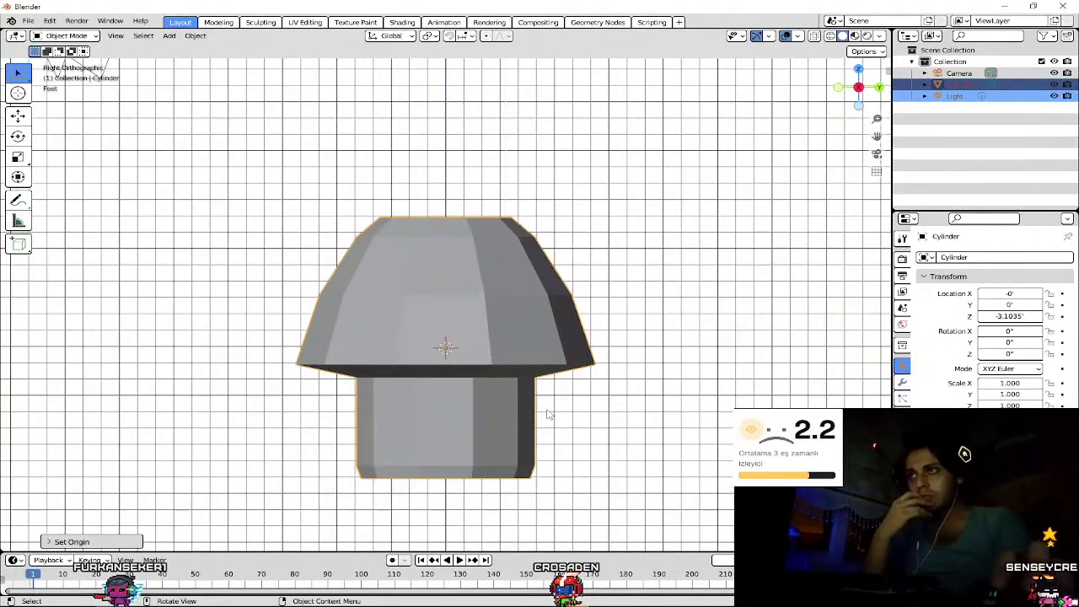
{"action": "scroll", "coordinate": [548, 414], "scroll_direction": "down", "scroll_amount": 1}
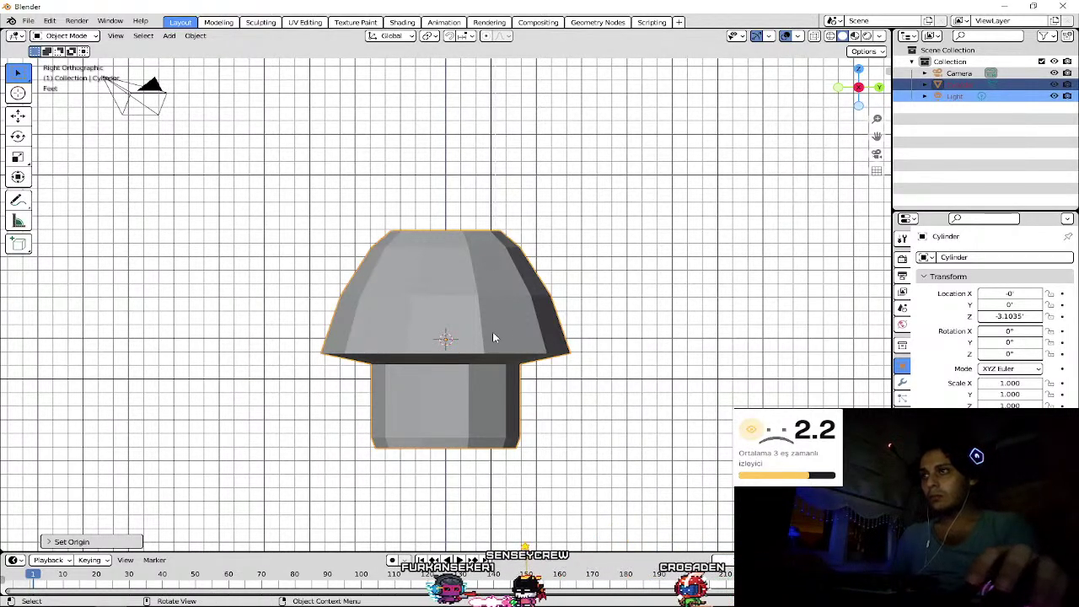
{"action": "key", "text": "alt+a"}
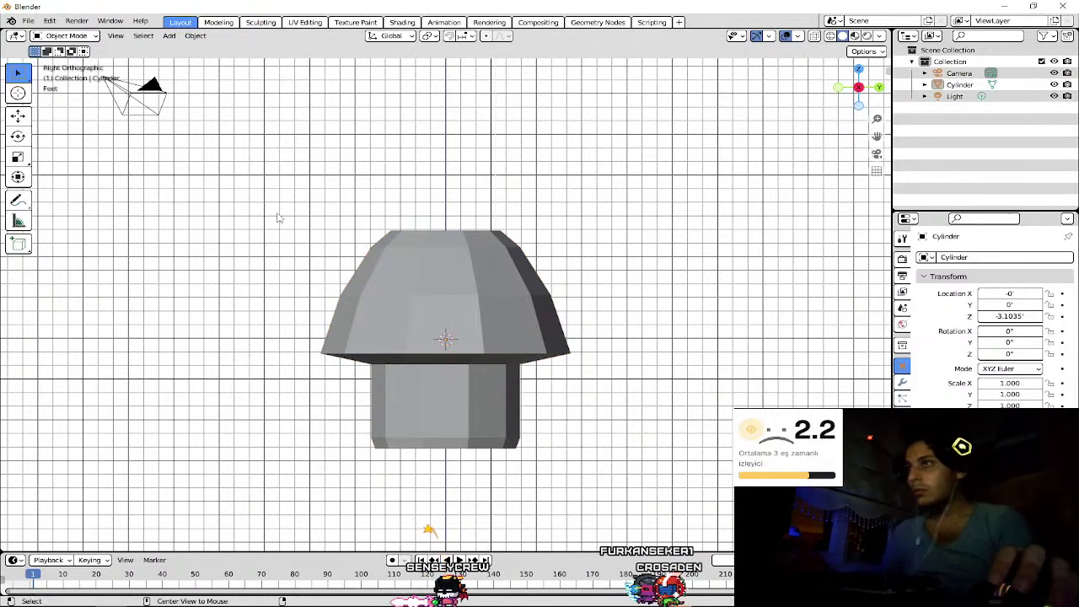
{"action": "left_click", "coordinate": [448, 337]}
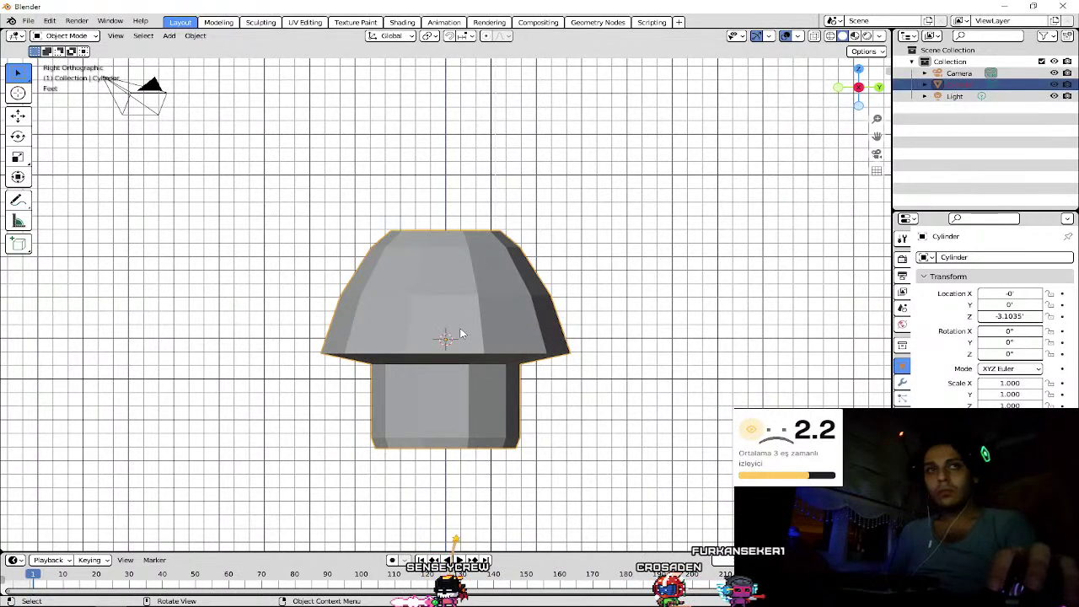
{"action": "key", "text": "alt+g"}
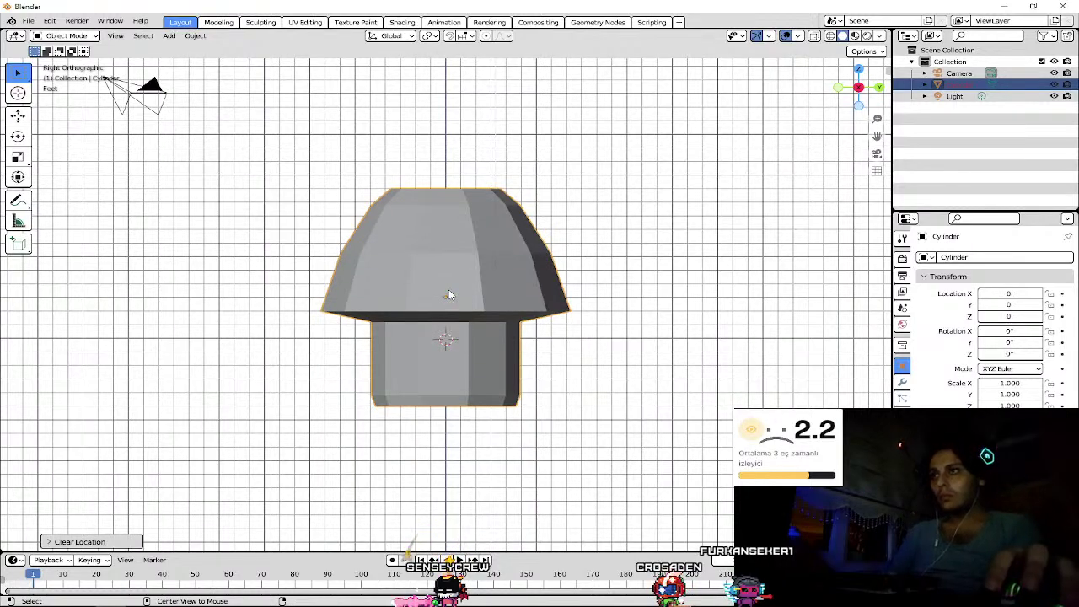
{"action": "scroll", "coordinate": [569, 453], "scroll_direction": "down", "scroll_amount": 5}
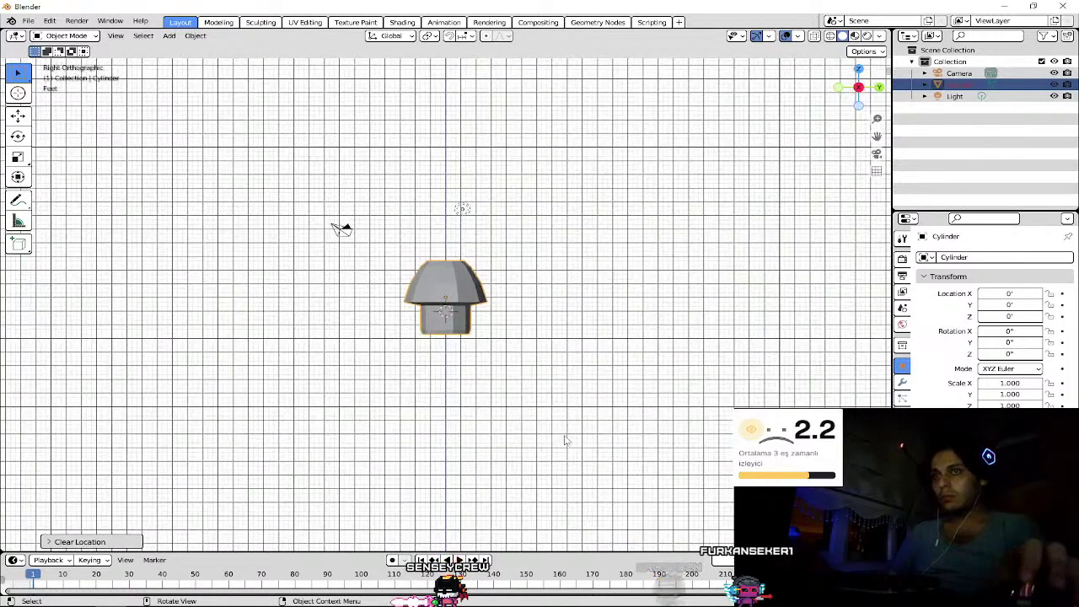
{"action": "scroll", "coordinate": [566, 441], "scroll_direction": "up", "scroll_amount": 5}
{"action": "scroll", "coordinate": [541, 415], "scroll_direction": "down", "scroll_amount": 3}
{"action": "scroll", "coordinate": [538, 410], "scroll_direction": "up", "scroll_amount": 3}
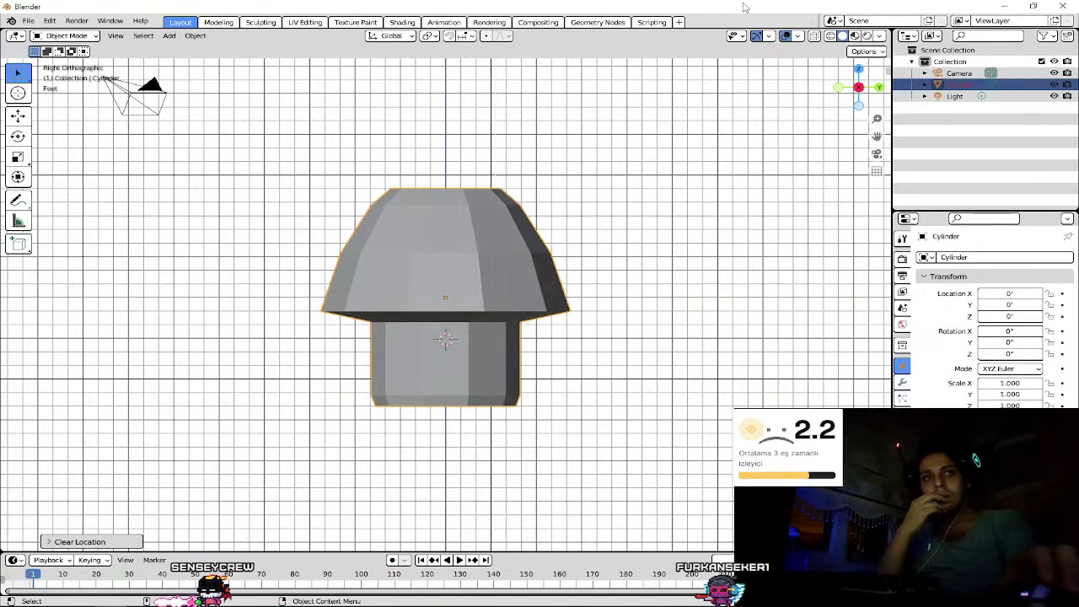
- Save the scene as Mushroom.blend in the Desktop folder
{"action": "key", "text": "ctrl+s"}
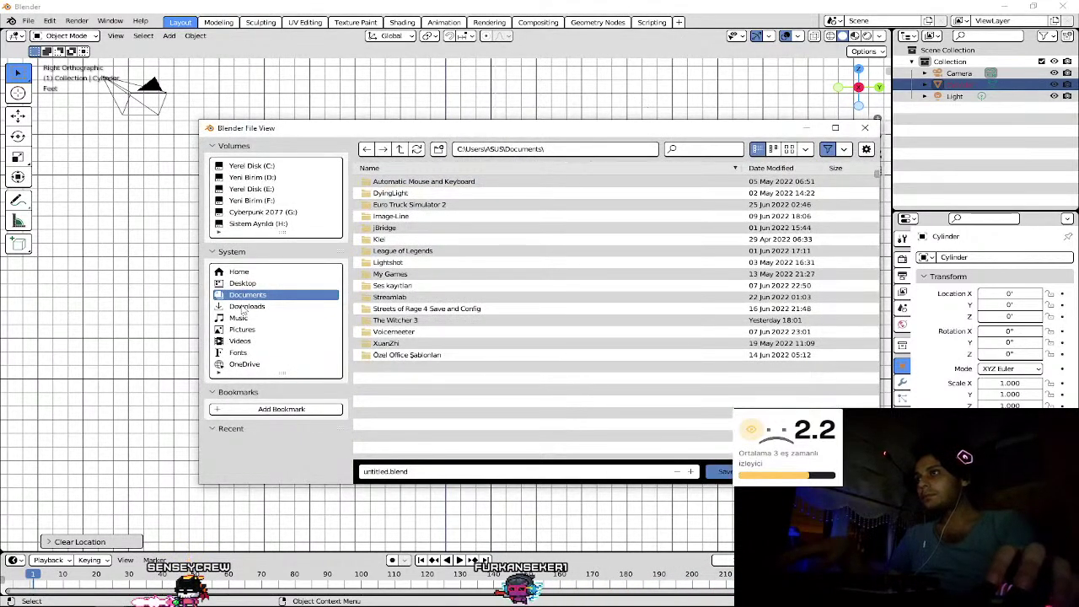
{"action": "left_click", "coordinate": [242, 284]}
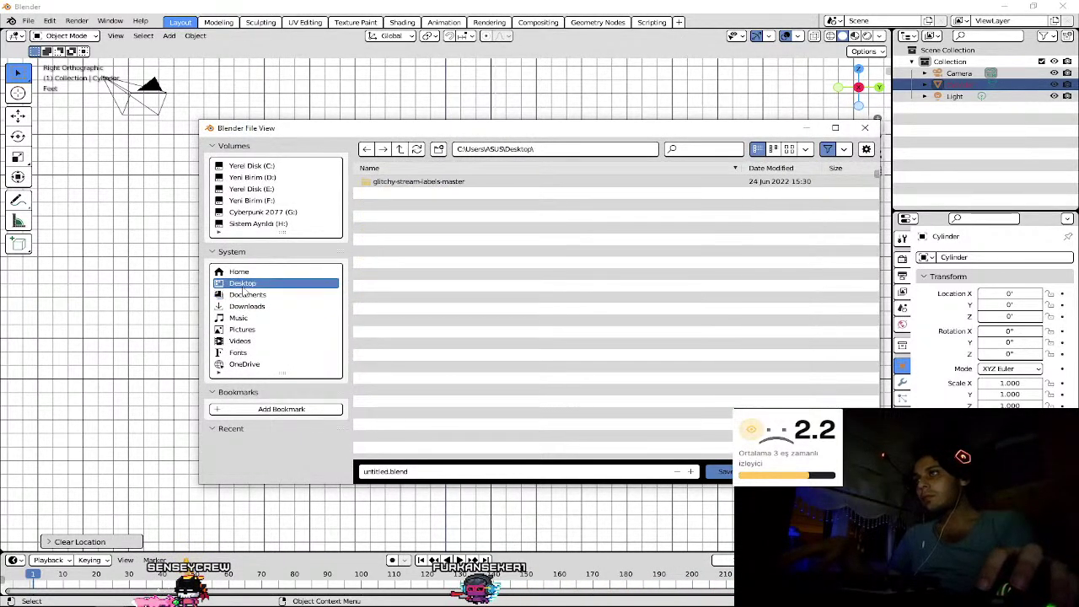
{"action": "left_click", "coordinate": [412, 472]}
{"action": "type", "text": "Mushroom"}
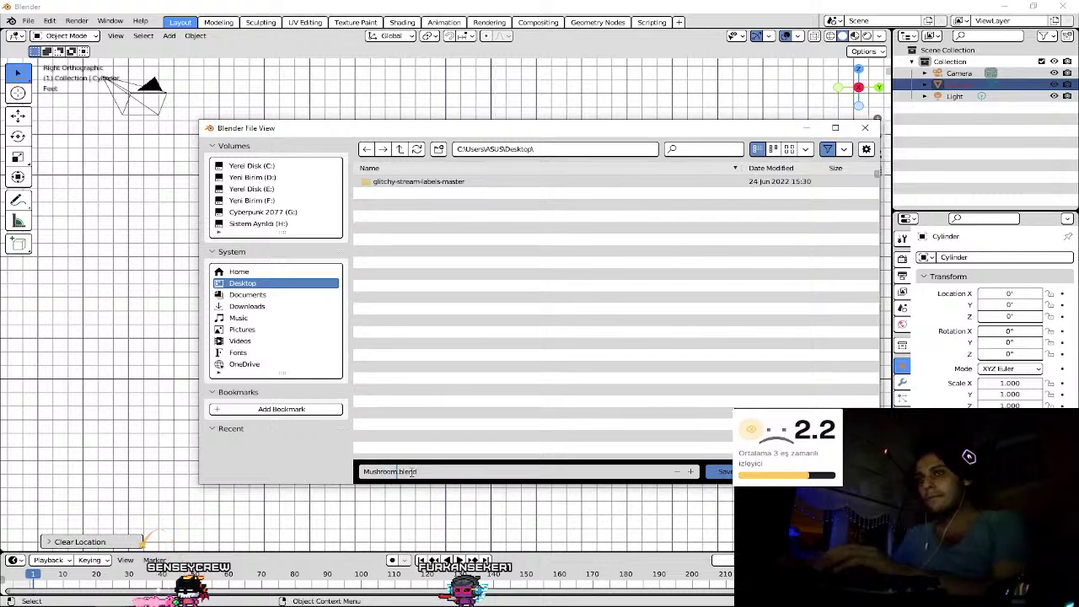
{"action": "key", "text": "Escape"}
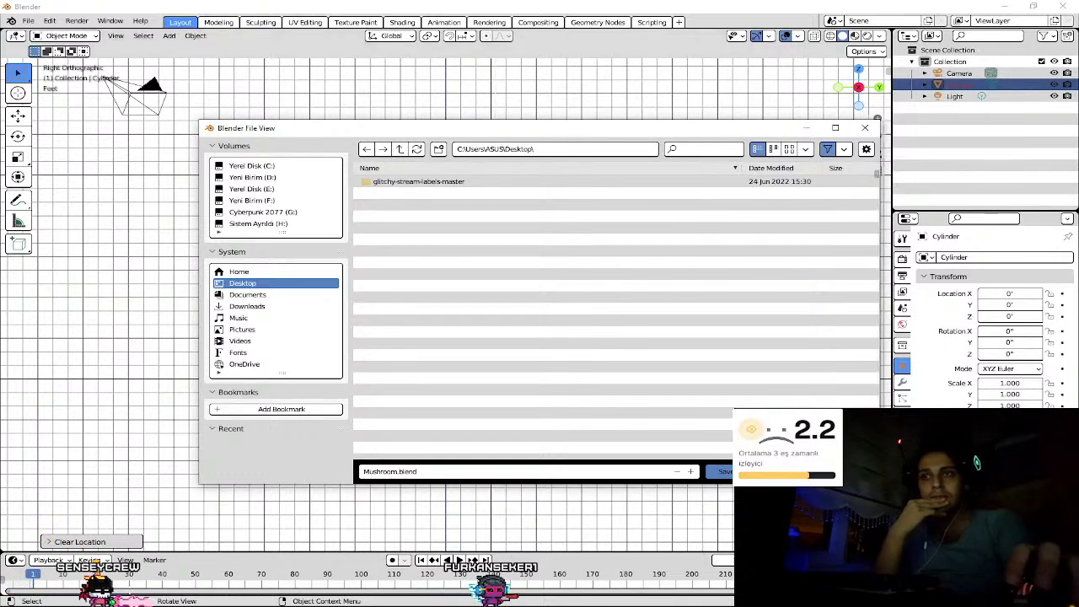
{"action": "key", "text": "Return"}
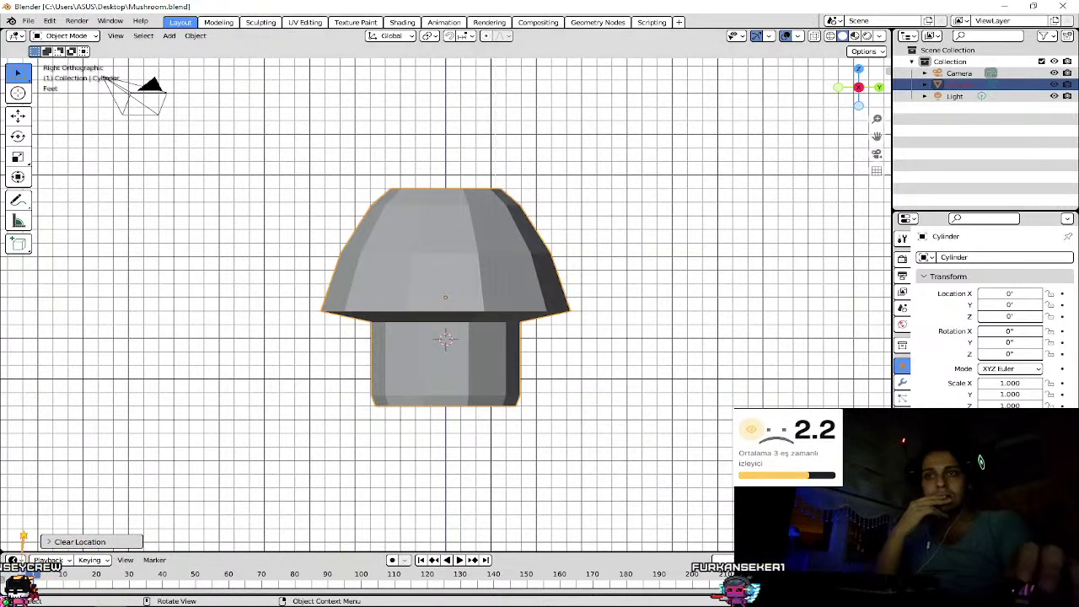
- Add a new material to the Cylinder in Material properties and name it 'Mushroom'
{"action": "left_click", "coordinate": [902, 465]}
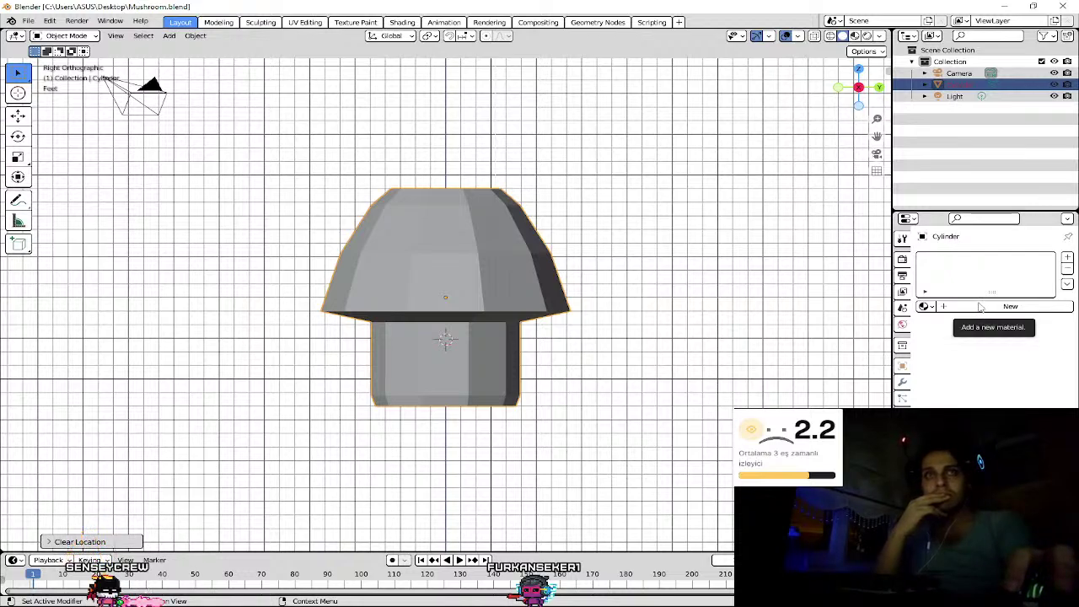
{"action": "left_click", "coordinate": [991, 313]}
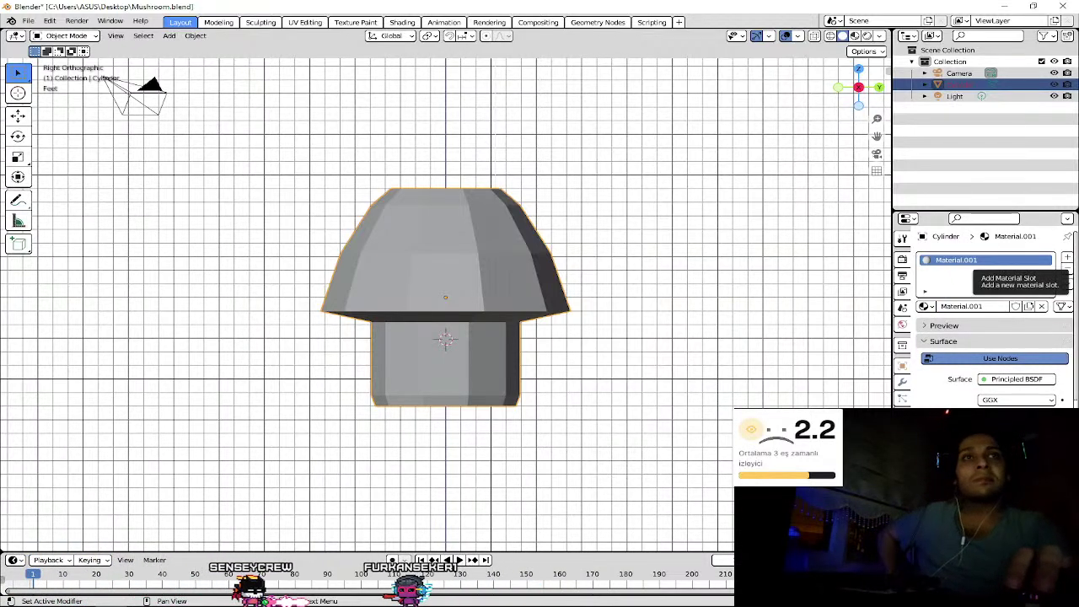
{"action": "double_click", "coordinate": [961, 261]}
{"action": "key", "text": "Escape"}
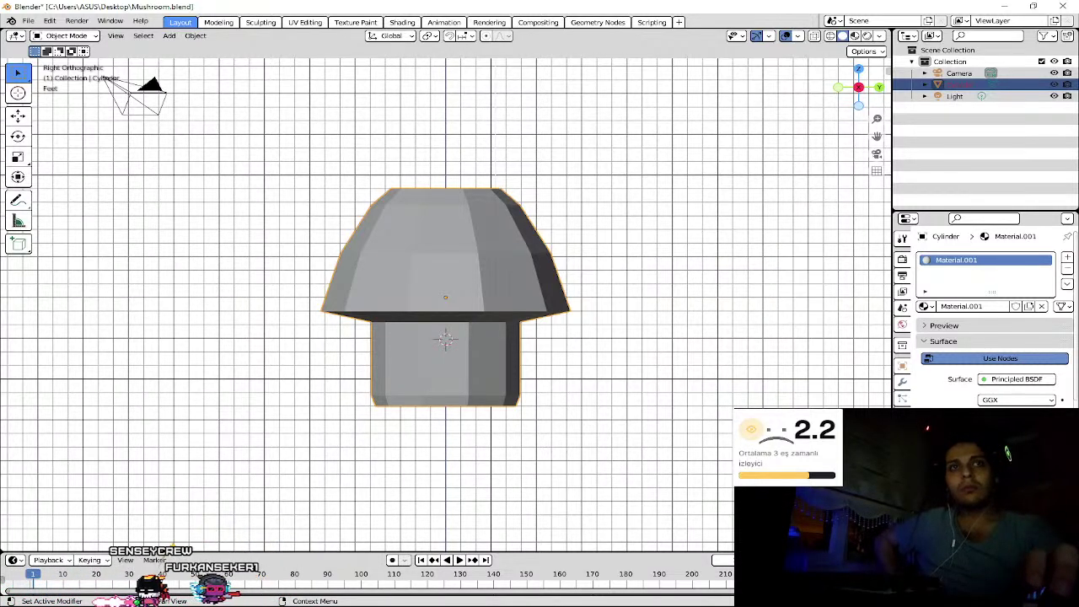
{"action": "double_click", "coordinate": [950, 263]}
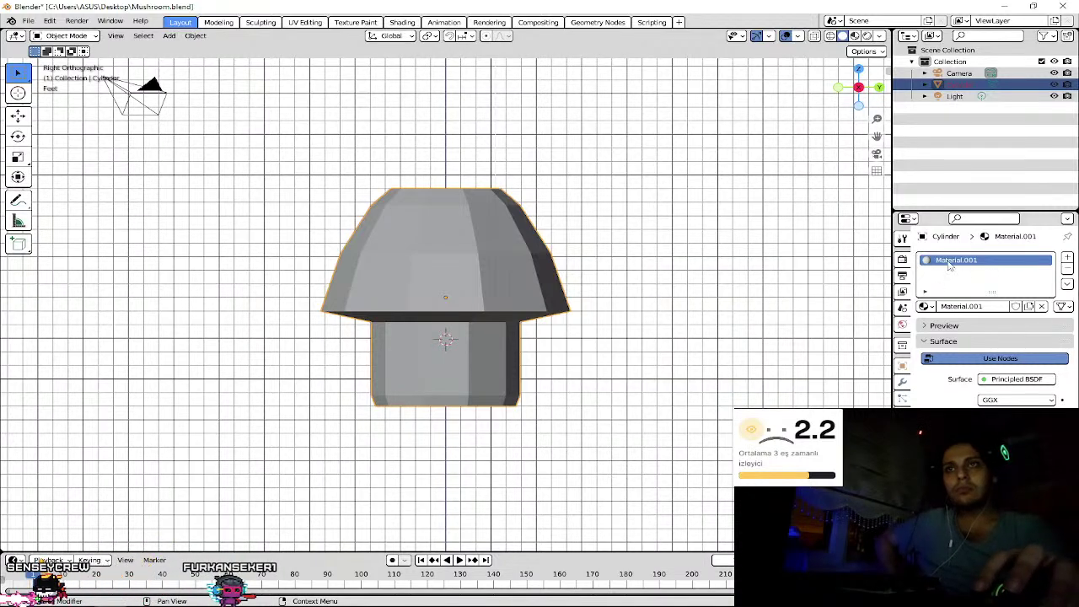
{"action": "right_click", "coordinate": [950, 264]}
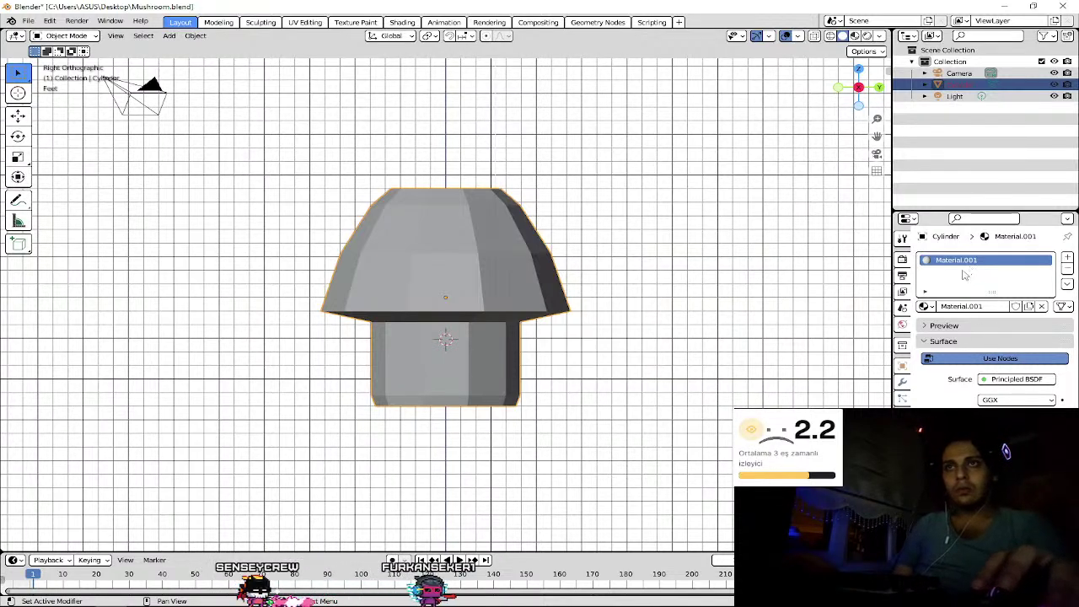
{"action": "double_click", "coordinate": [961, 306]}
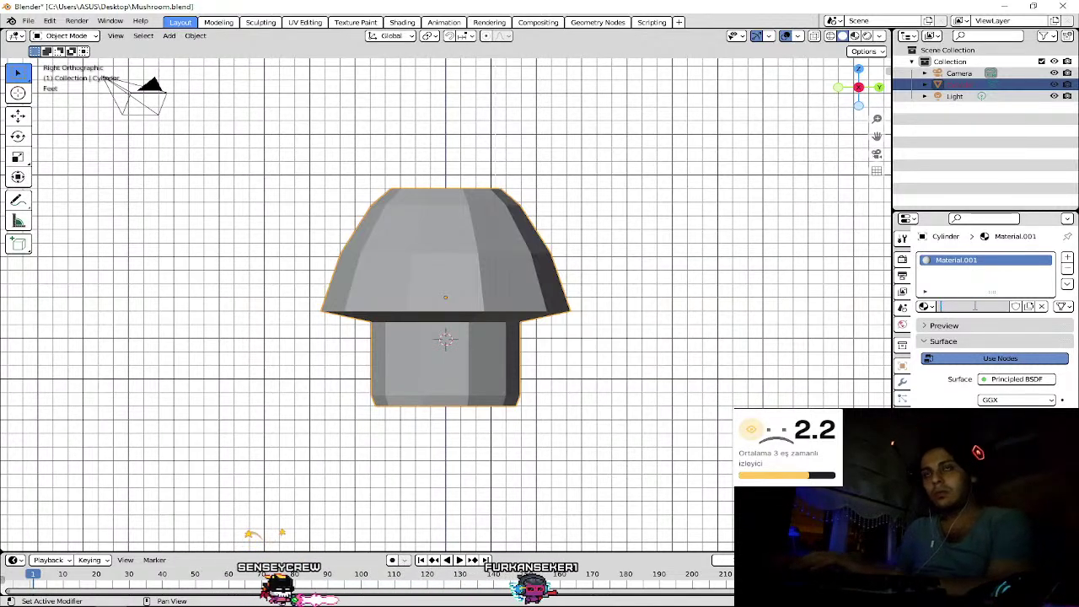
{"action": "type", "text": "Mushroom"}
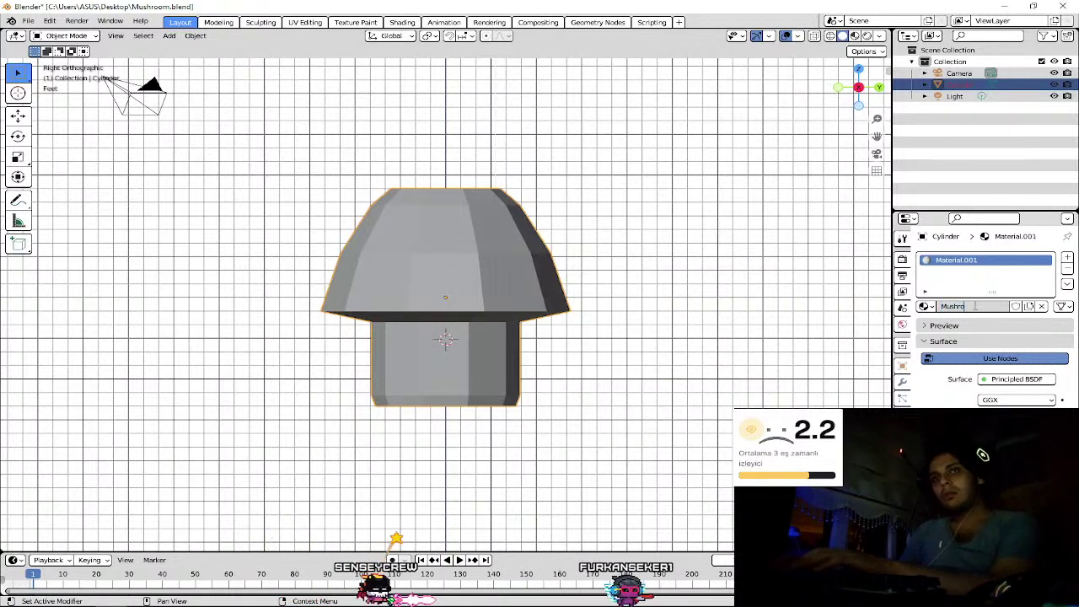
{"action": "key", "text": "Return"}
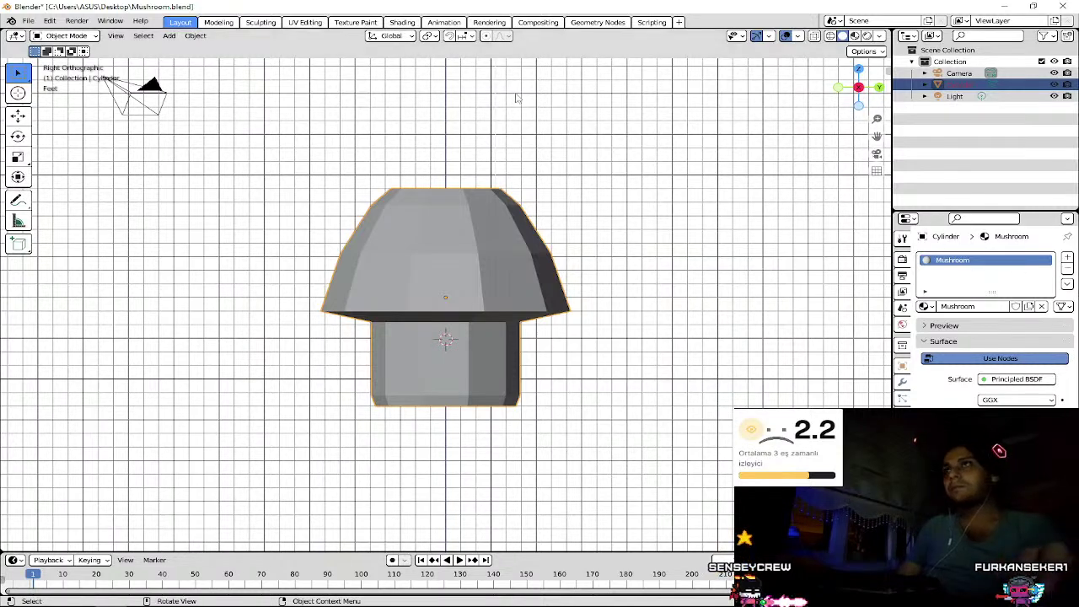
- Switch to the UV Editing workspace and zoom in to inspect the mushroom's UV layout
{"action": "left_click", "coordinate": [305, 22]}
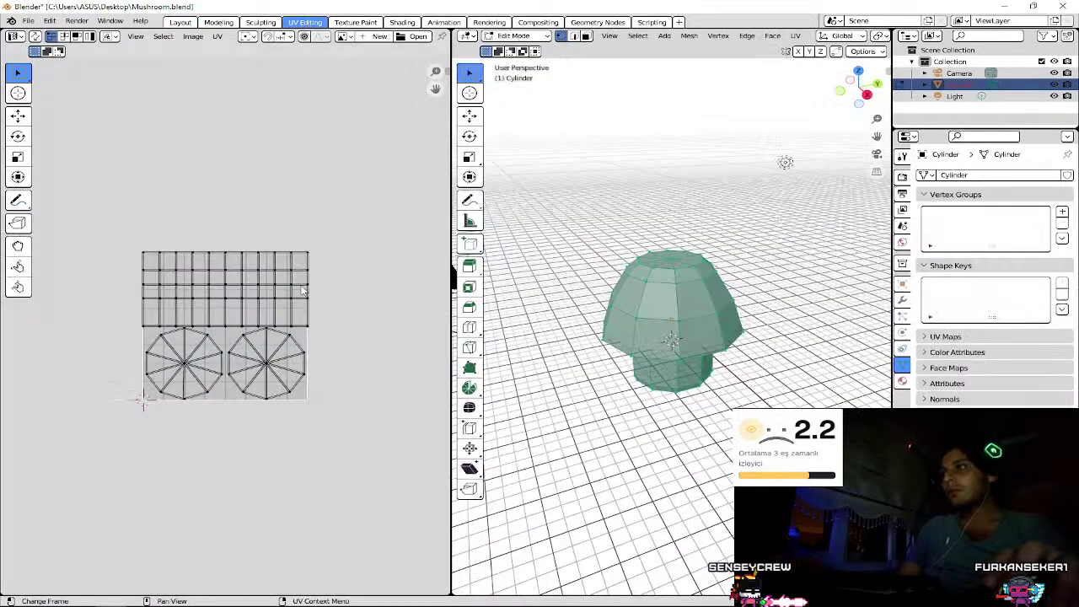
{"action": "scroll", "coordinate": [320, 283], "scroll_direction": "down", "scroll_amount": 1}
{"action": "scroll", "coordinate": [320, 284], "scroll_direction": "up", "scroll_amount": 2}
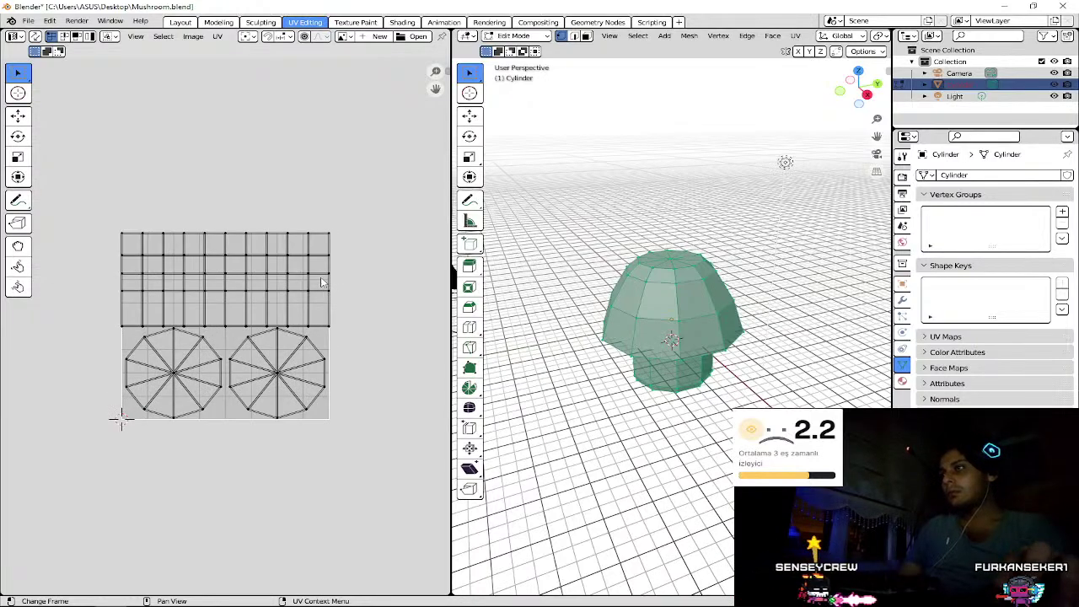
{"action": "scroll", "coordinate": [321, 284], "scroll_direction": "down", "scroll_amount": 1}
{"action": "scroll", "coordinate": [320, 283], "scroll_direction": "up", "scroll_amount": 1}
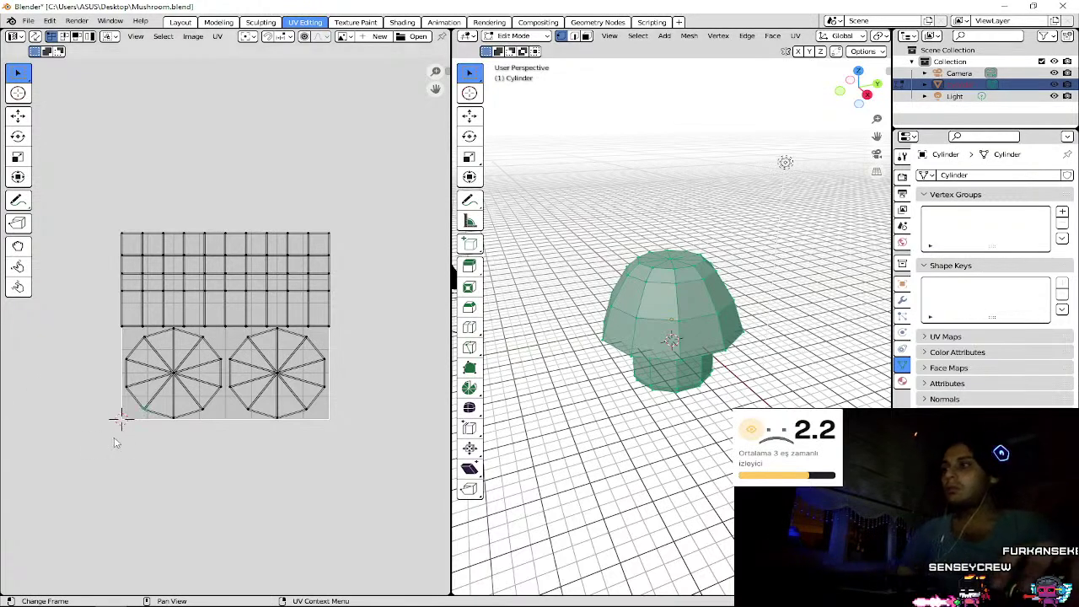
- Select all the mushroom's UVs, then switch from Blender to the Spotify window
{"action": "key", "text": "a"}
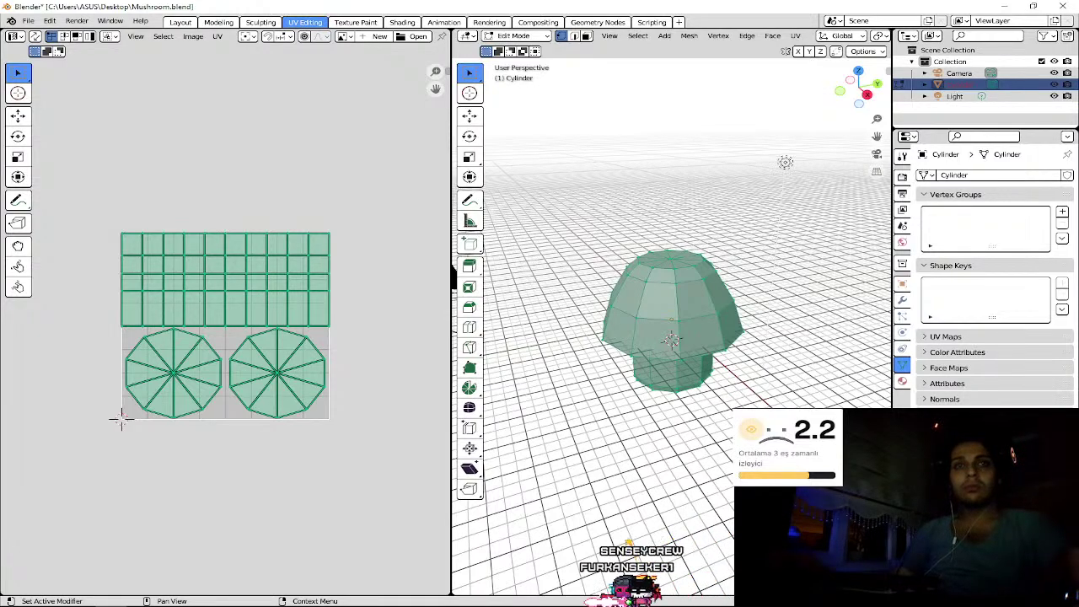
{"action": "key", "text": "super"}
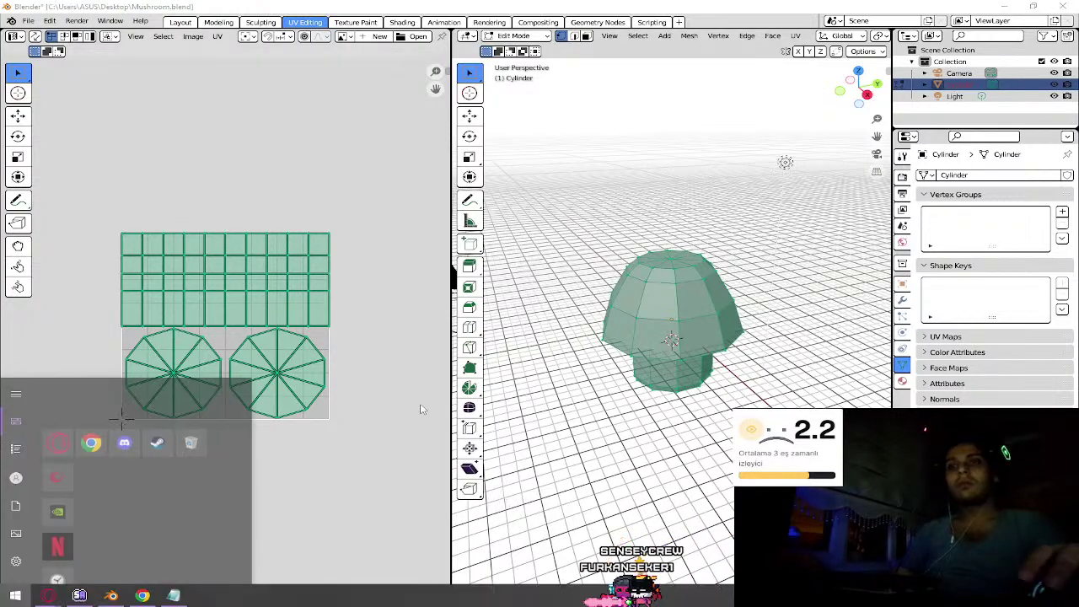
{"action": "key", "text": "Escape"}
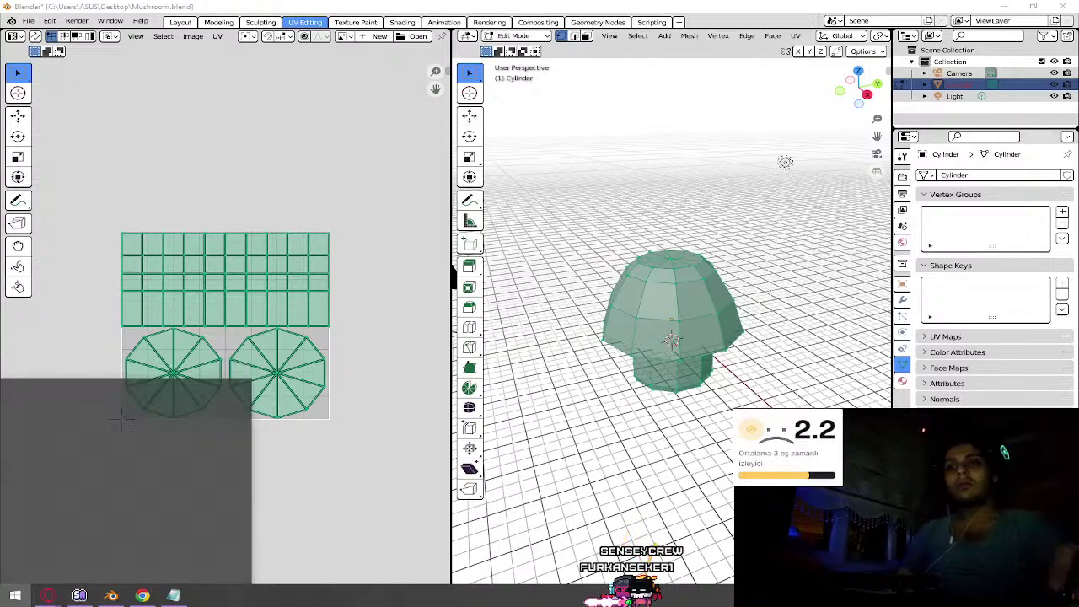
{"action": "key", "text": "alt+Tab"}
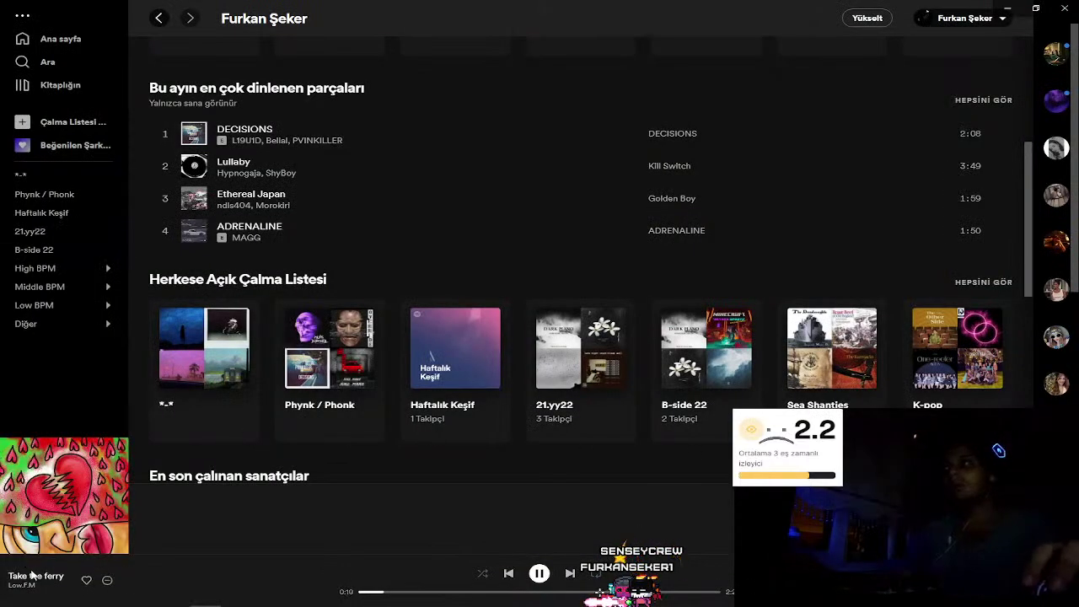
- Add the song 'Take the ferry' to a playlist, then bring the Opera browser forward
{"action": "right_click", "coordinate": [31, 575]}
{"action": "mouse_move", "coordinate": [183, 529]}
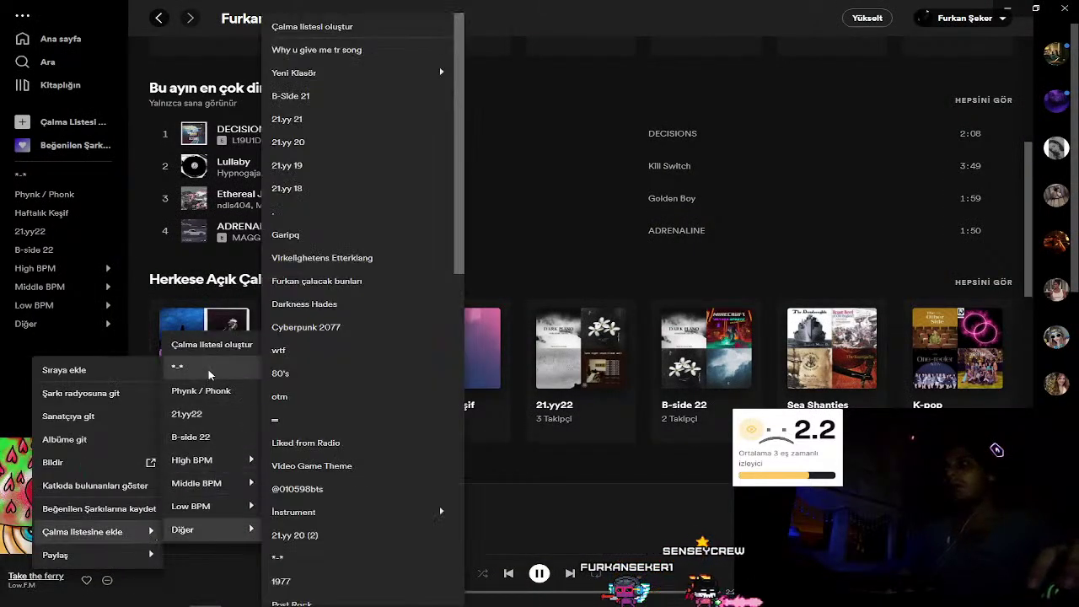
{"action": "left_click", "coordinate": [209, 369]}
{"action": "key", "text": "alt+Tab"}
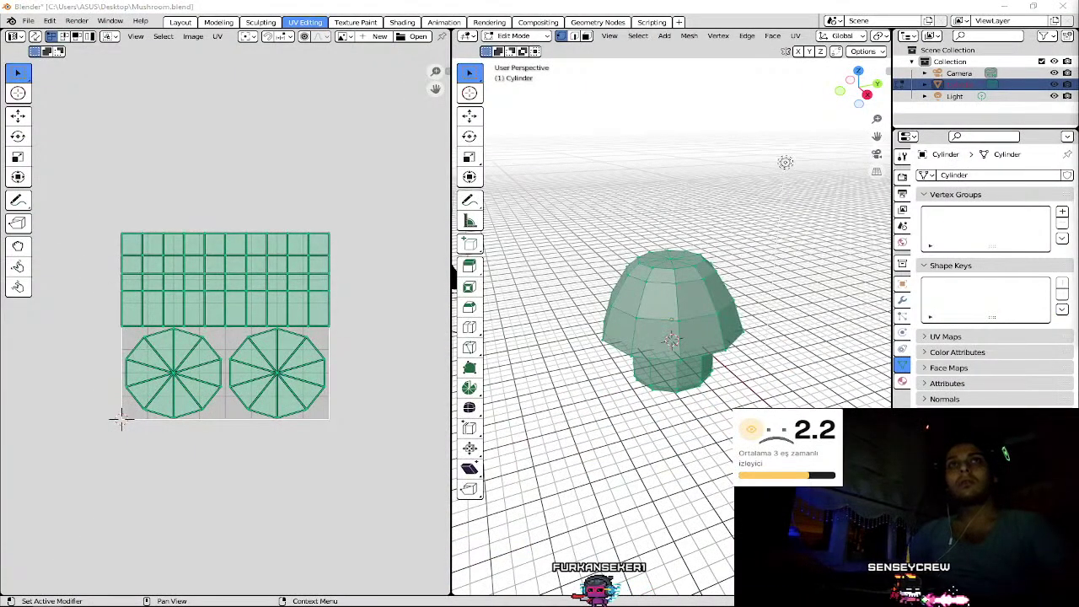
{"action": "key", "text": "alt+Tab"}
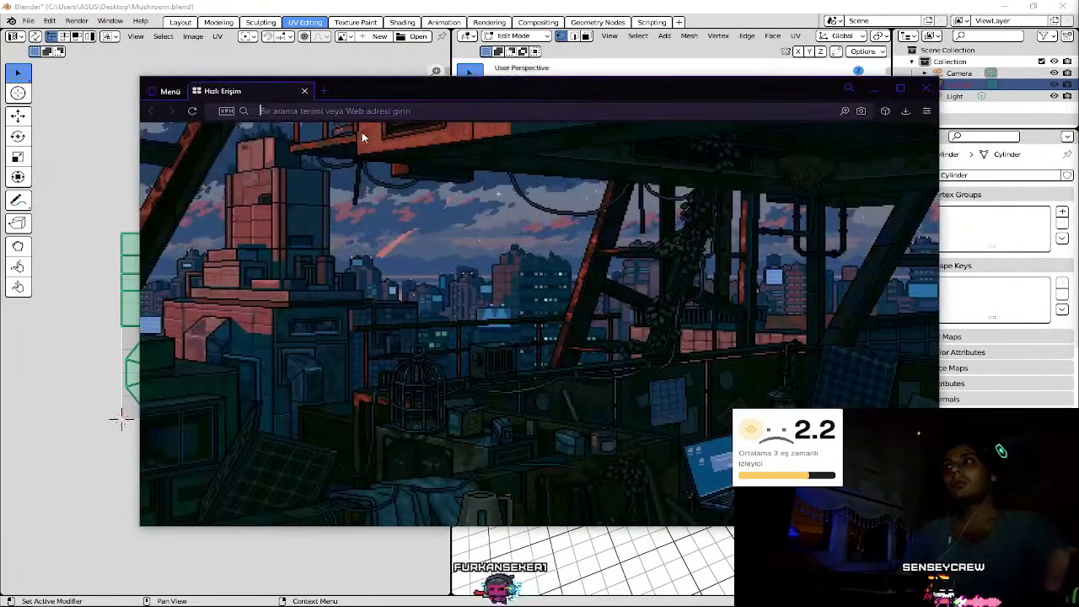
- Go to the Linktree Admin settings page via the 'link' address-bar suggestion
{"action": "type", "text": "link"}
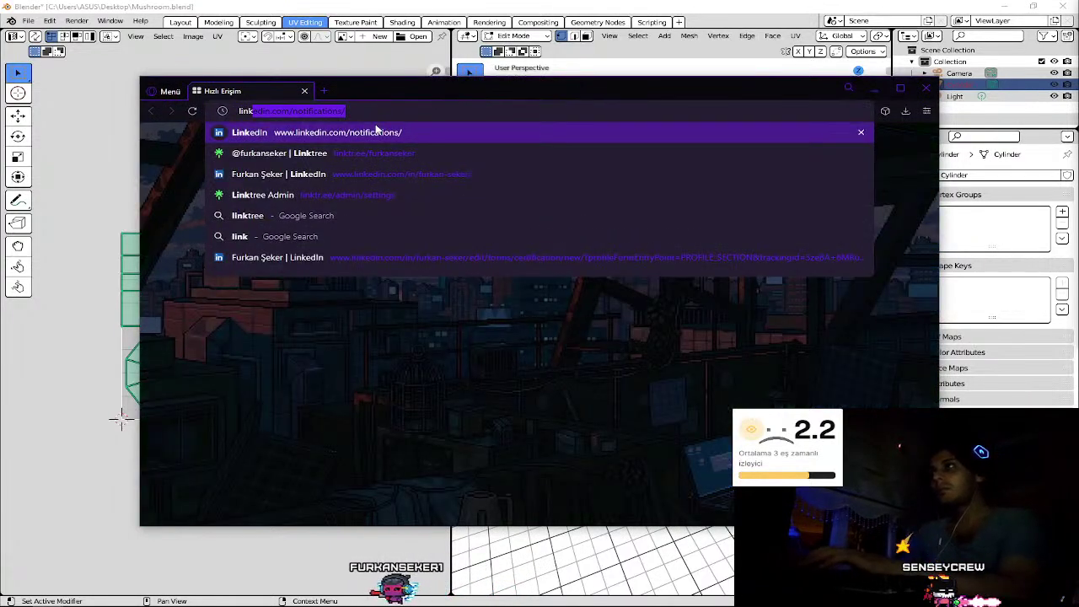
{"action": "key", "text": "Down"}
{"action": "key", "text": "Down"}
{"action": "key", "text": "Down"}
{"action": "key", "text": "Return"}
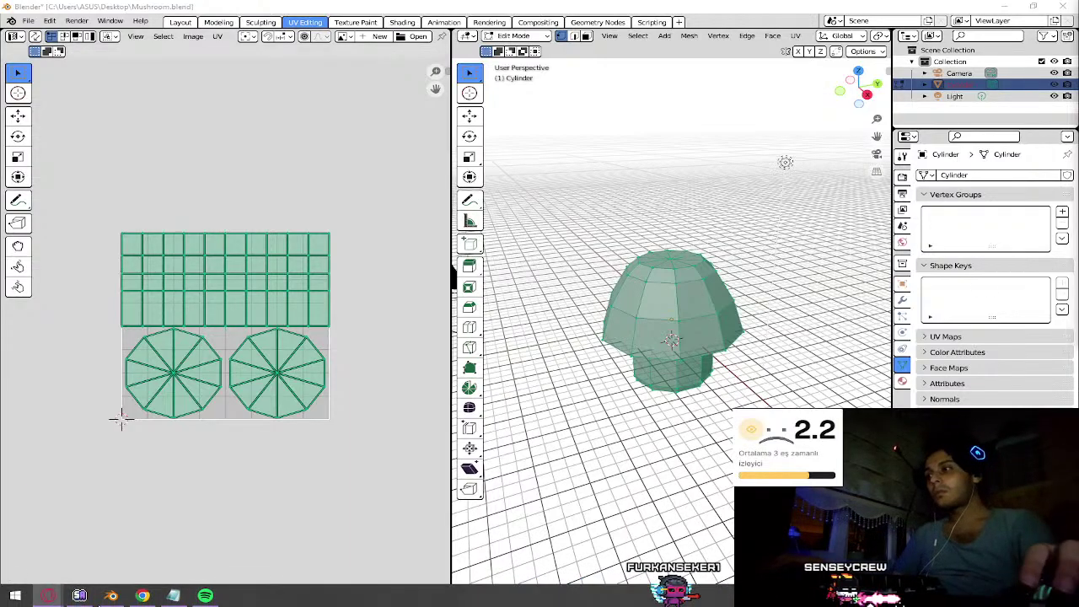
- Open your Spotify profile page from the account menu
{"action": "left_click", "coordinate": [206, 596]}
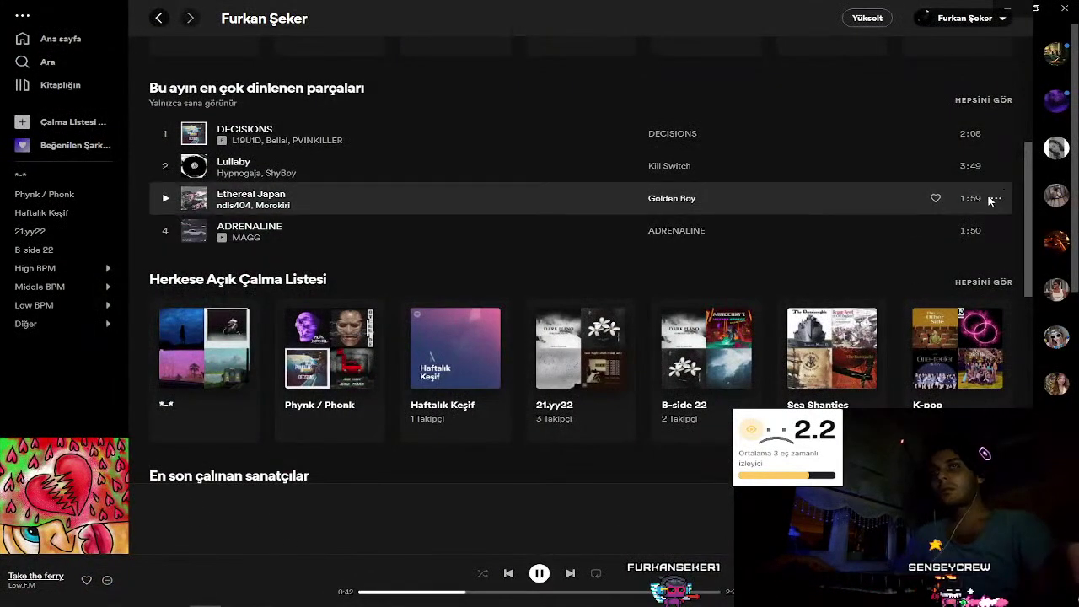
{"action": "left_click", "coordinate": [970, 32]}
{"action": "left_click", "coordinate": [916, 68]}
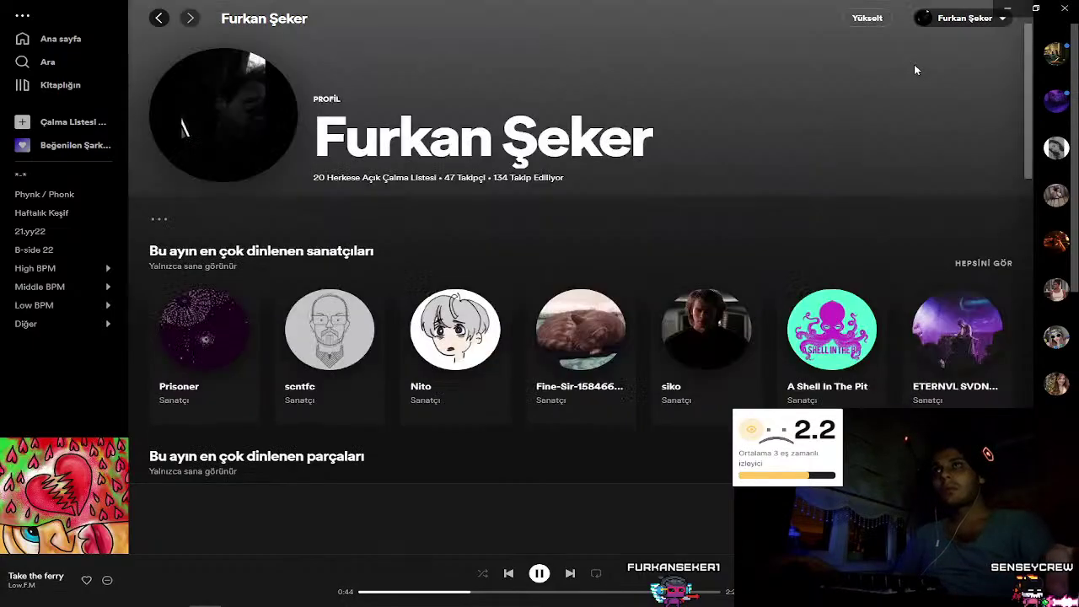
{"action": "left_click", "coordinate": [420, 144]}
{"action": "left_click", "coordinate": [687, 229]}
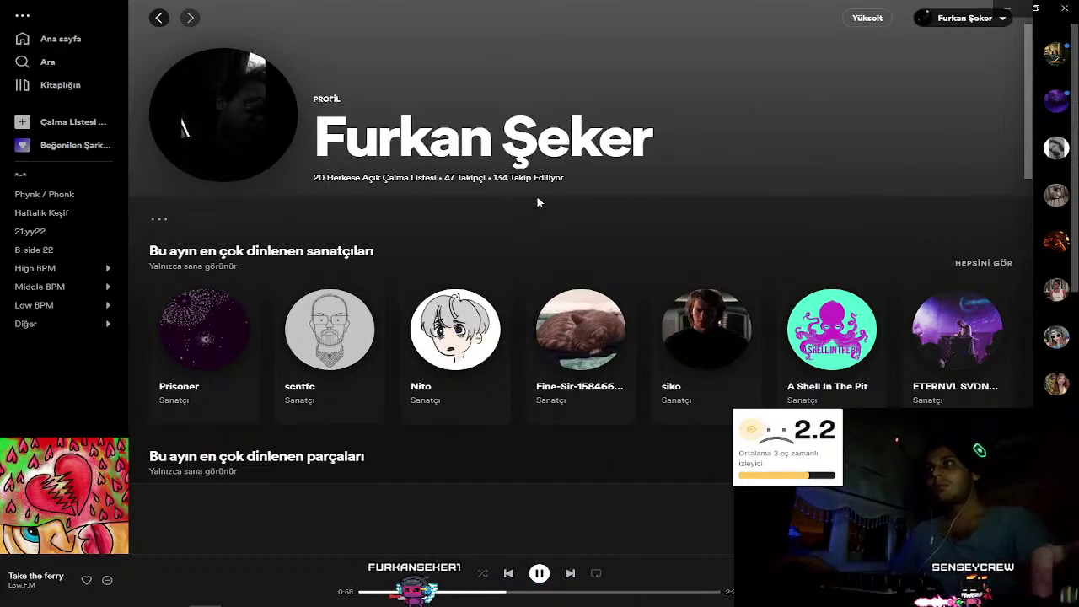
{"action": "left_click", "coordinate": [640, 143]}
{"action": "left_click", "coordinate": [763, 165]}
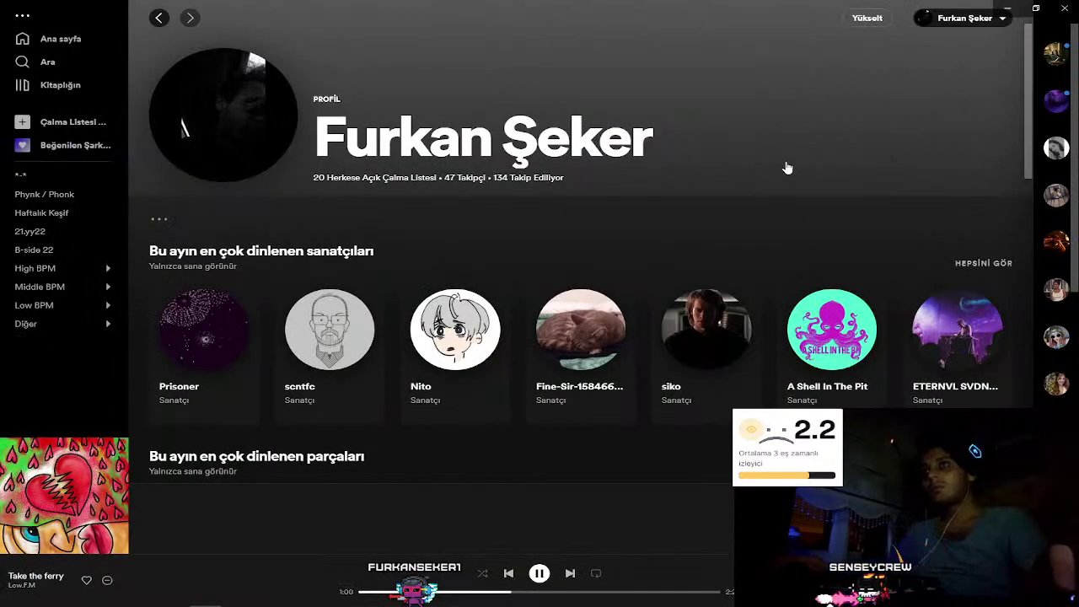
{"action": "left_click", "coordinate": [787, 168]}
{"action": "left_click", "coordinate": [687, 228]}
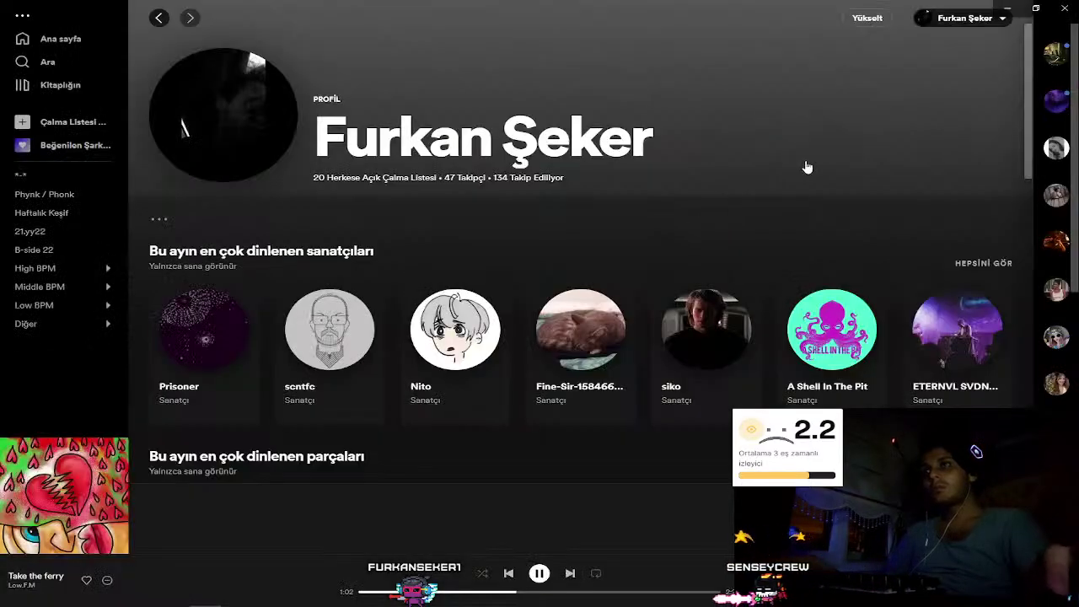
- Copy the Spotify profile link and switch to the browser showing Linktree
{"action": "right_click", "coordinate": [805, 167]}
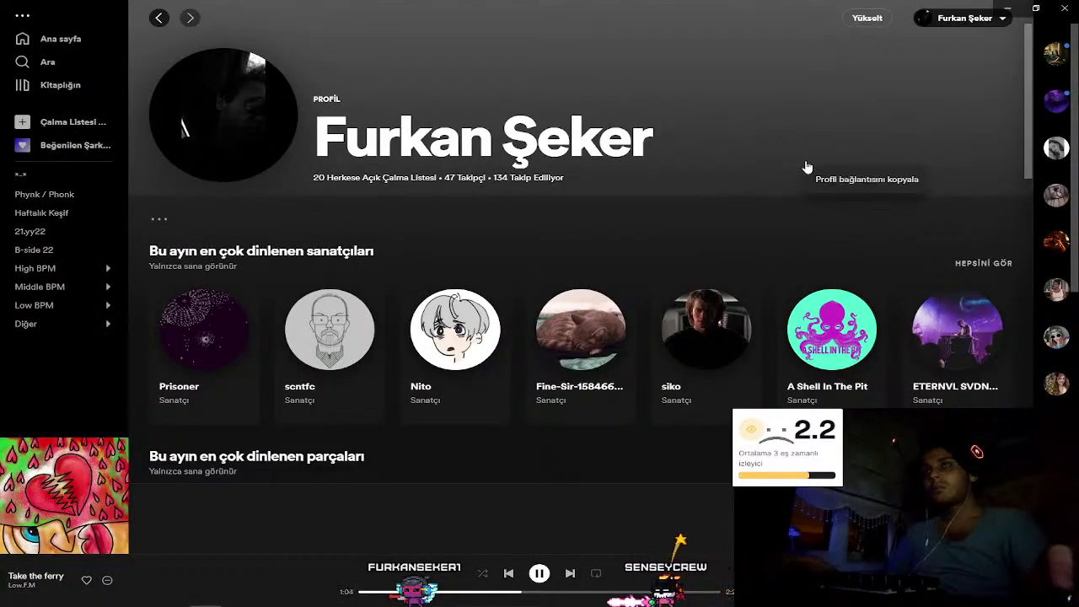
{"action": "left_click", "coordinate": [811, 175]}
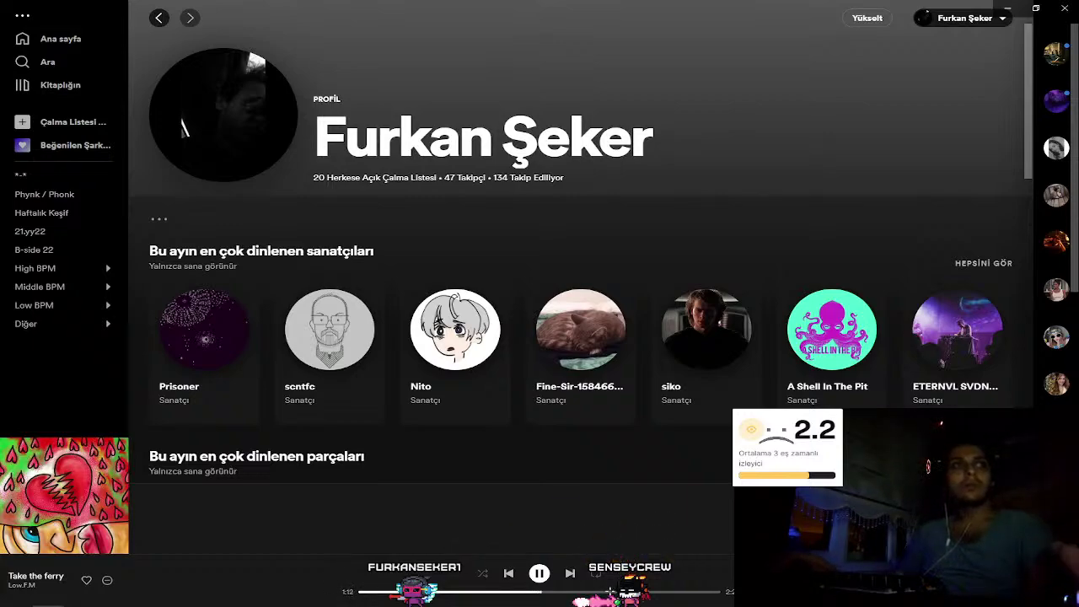
{"action": "key", "text": "alt+Tab"}
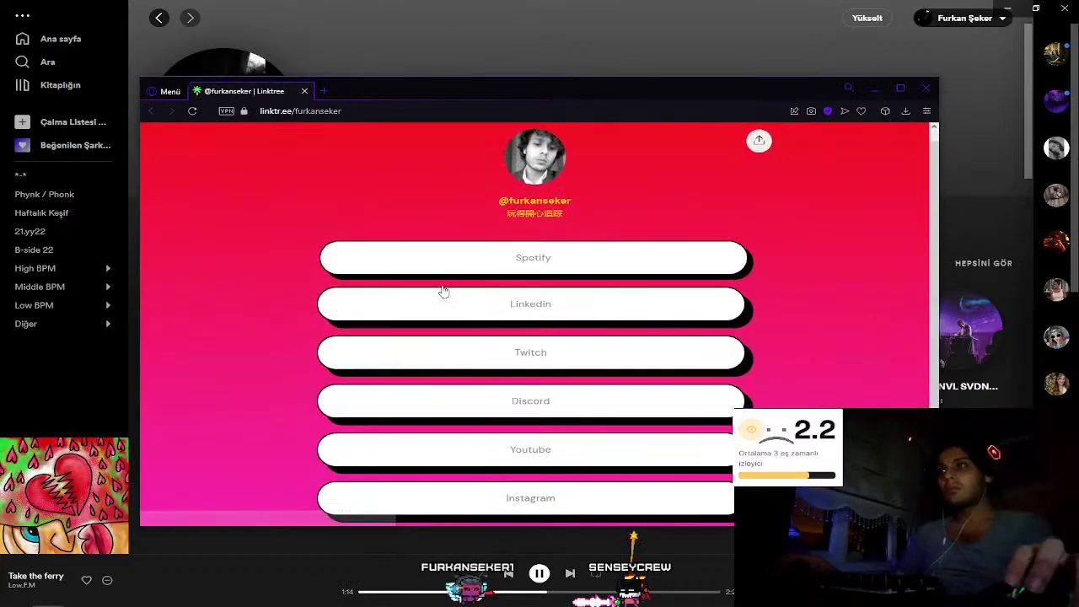
- Reload the public Linktree page and scroll through the link buttons to check their order
{"action": "scroll", "coordinate": [441, 289], "scroll_direction": "down", "scroll_amount": 3}
{"action": "scroll", "coordinate": [462, 285], "scroll_direction": "up", "scroll_amount": 3}
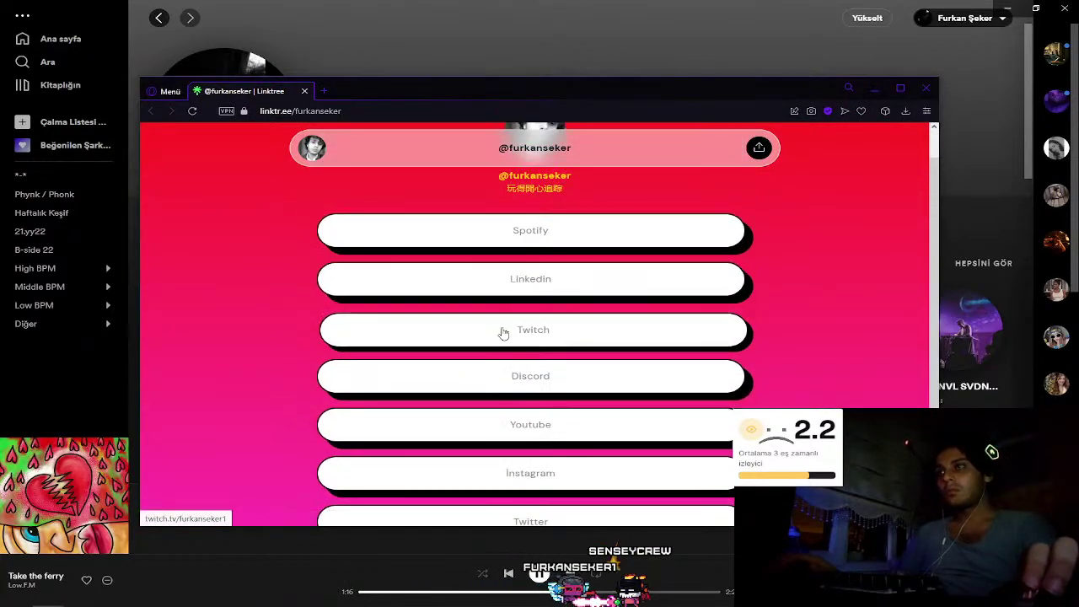
{"action": "scroll", "coordinate": [502, 312], "scroll_direction": "down", "scroll_amount": 1}
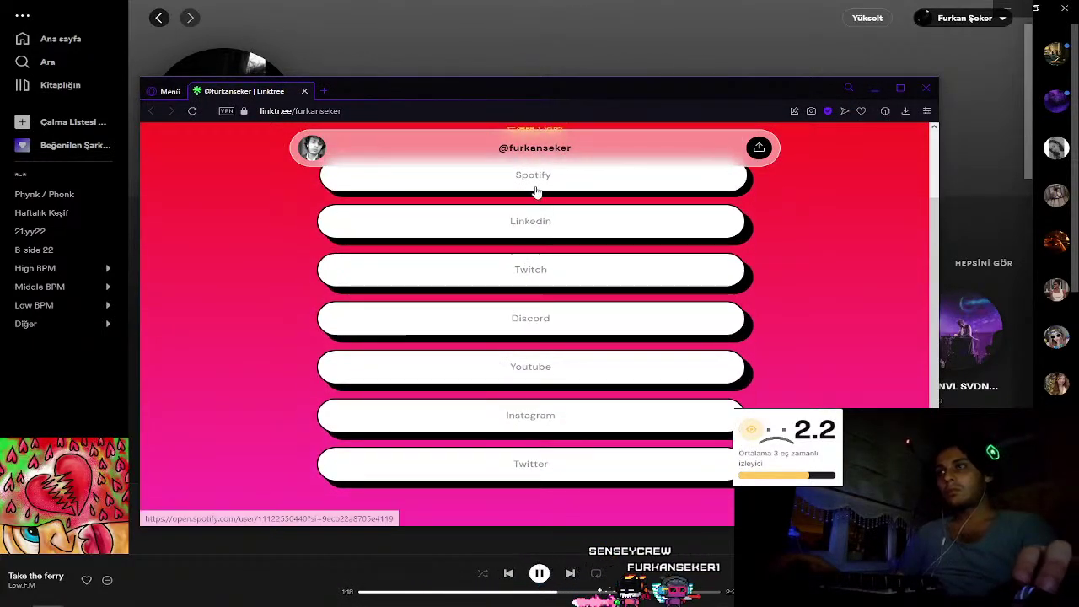
{"action": "scroll", "coordinate": [544, 232], "scroll_direction": "up", "scroll_amount": 1}
{"action": "scroll", "coordinate": [554, 253], "scroll_direction": "down", "scroll_amount": 1}
{"action": "scroll", "coordinate": [560, 405], "scroll_direction": "up", "scroll_amount": 2}
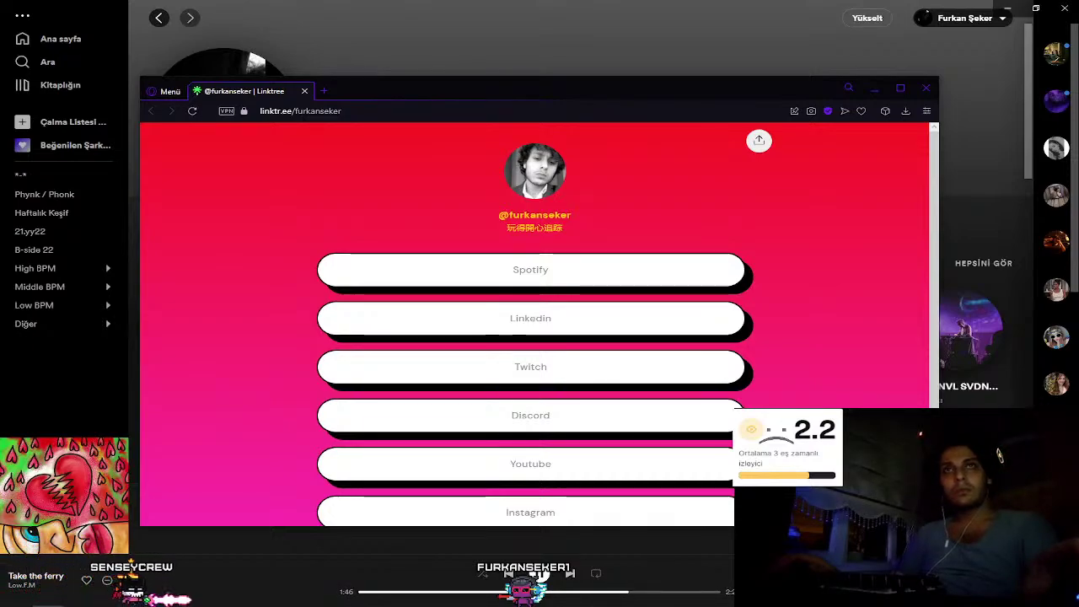
{"action": "left_click", "coordinate": [326, 204]}
{"action": "key", "text": "F5"}
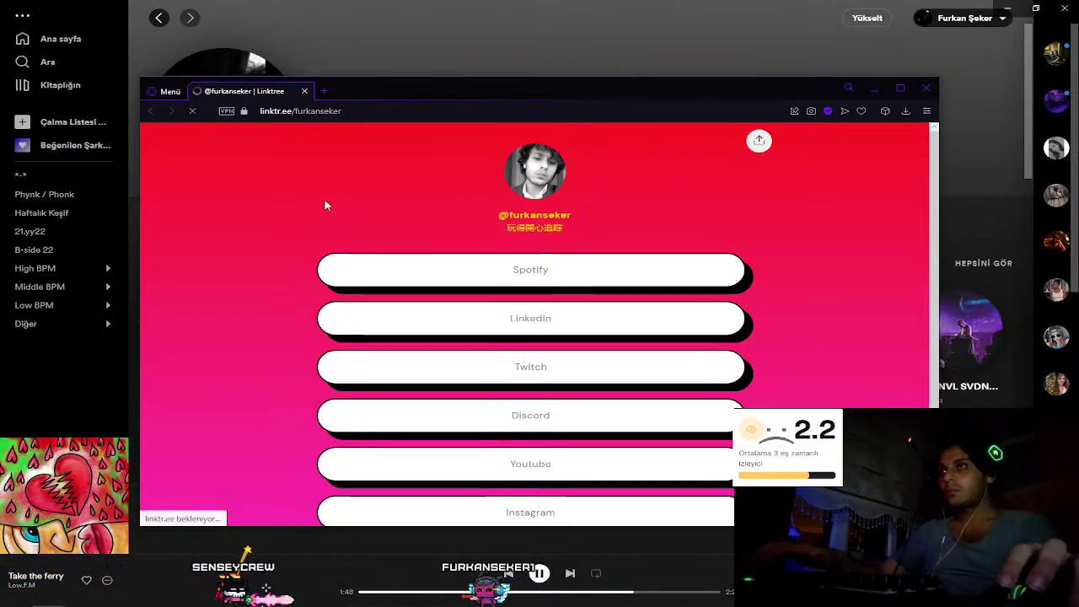
{"action": "scroll", "coordinate": [549, 345], "scroll_direction": "down", "scroll_amount": 2}
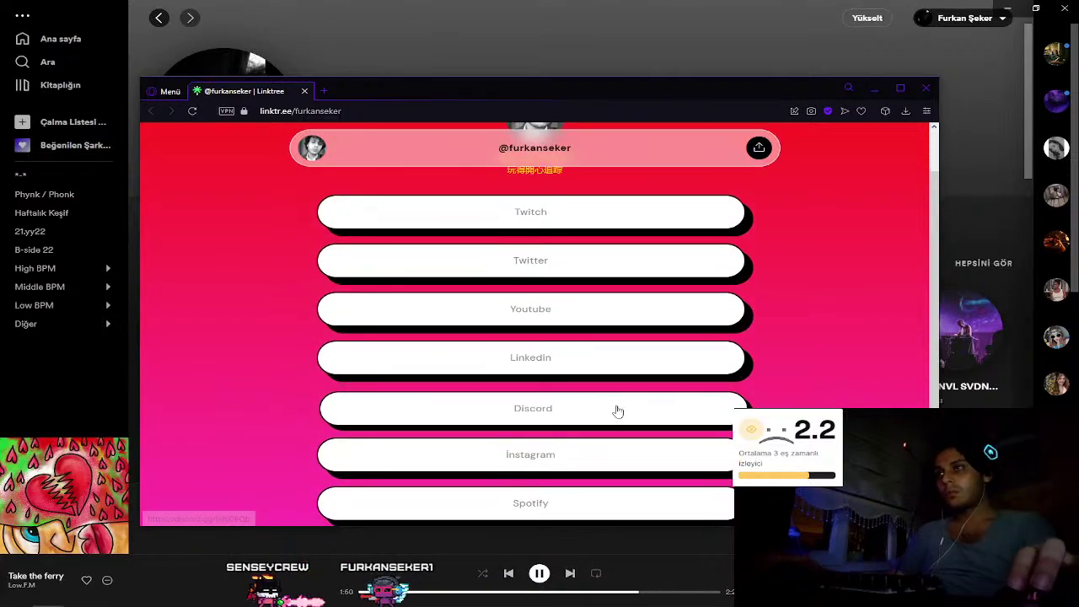
{"action": "scroll", "coordinate": [642, 413], "scroll_direction": "down", "scroll_amount": 1}
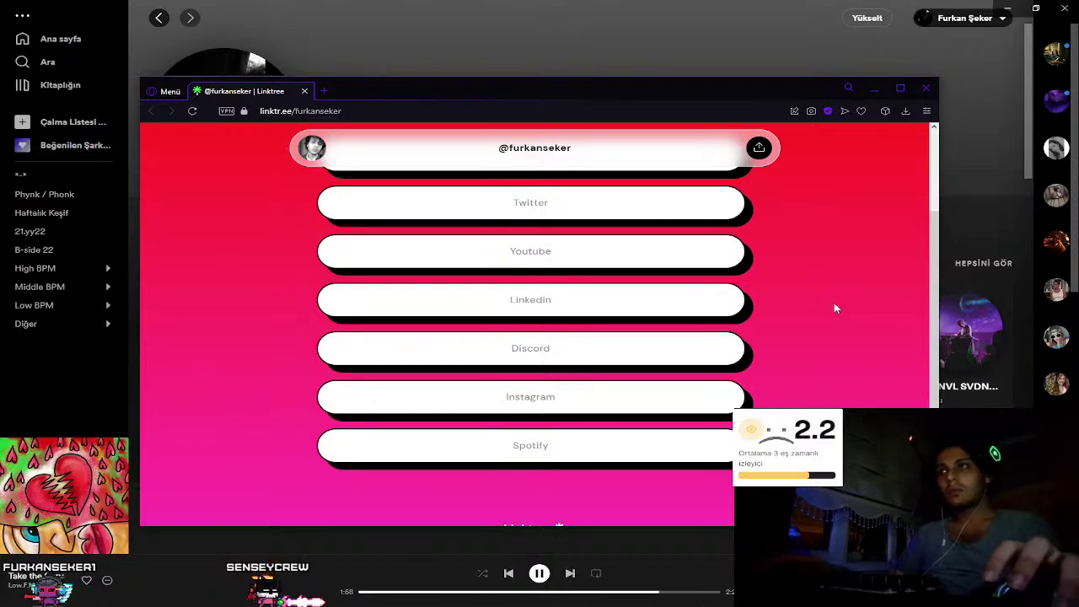
- Reload the Linktree page once more, review the links, and close the browser
{"action": "key", "text": "F5"}
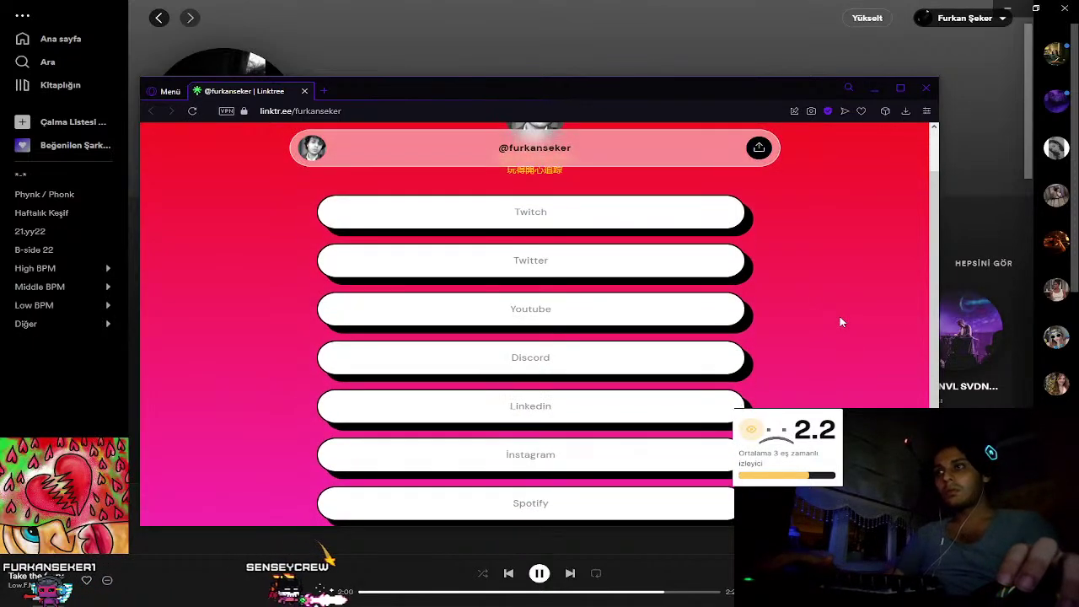
{"action": "scroll", "coordinate": [840, 319], "scroll_direction": "down", "scroll_amount": 3}
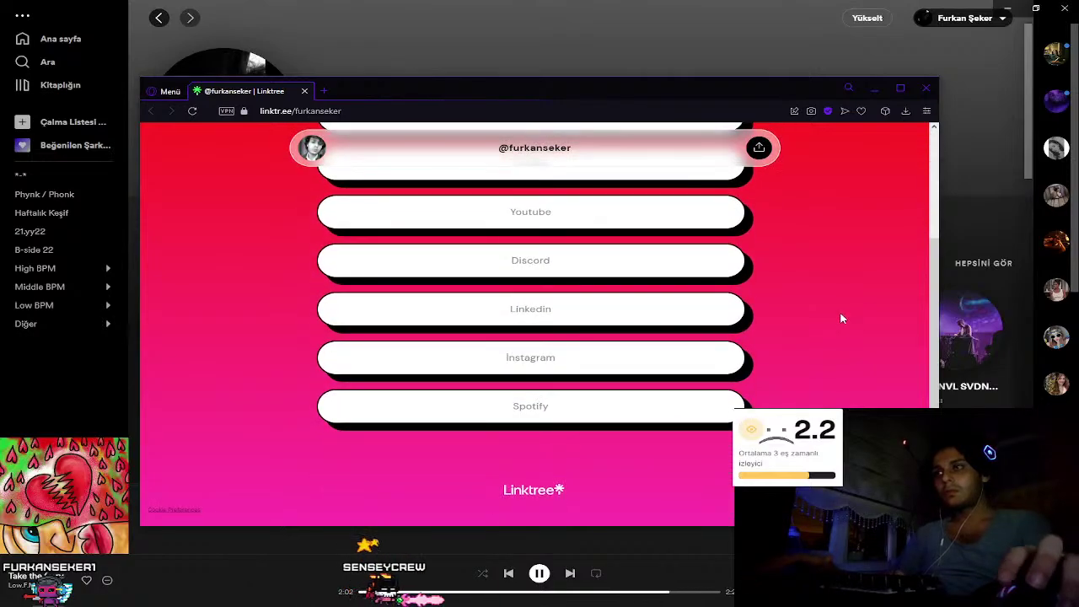
{"action": "scroll", "coordinate": [843, 278], "scroll_direction": "up", "scroll_amount": 3}
{"action": "left_click", "coordinate": [925, 88]}
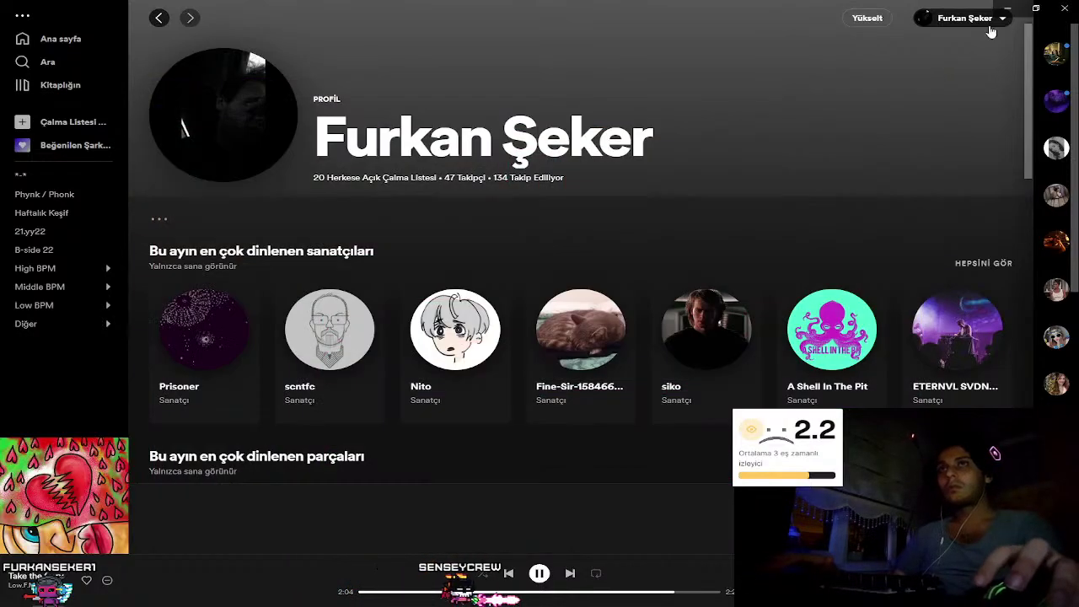
- Close Spotify so Blender's UV Editing workspace with the mushroom is visible again
{"action": "left_click", "coordinate": [1059, 7]}
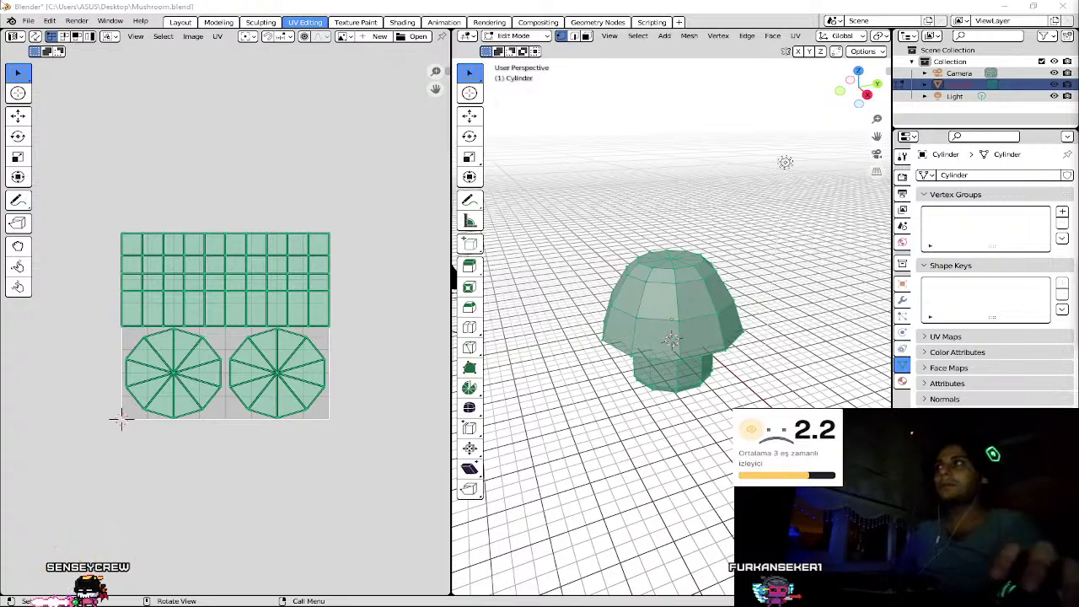
- Re-save the UV-unwrapped mushroom scene to Mushroom.blend from the File menu
{"action": "left_click", "coordinate": [28, 20]}
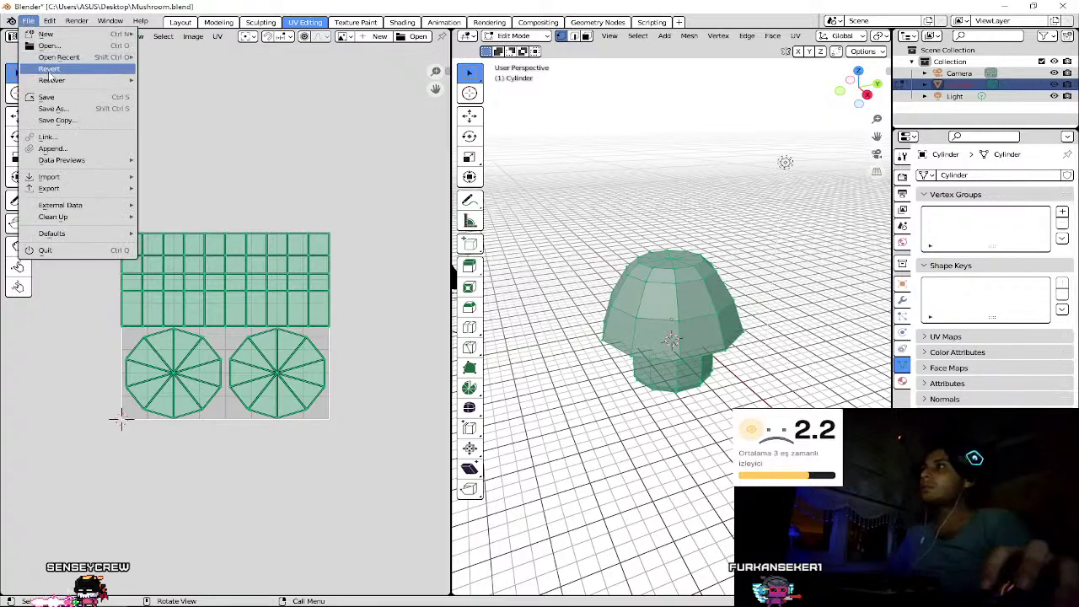
{"action": "left_click", "coordinate": [75, 97]}
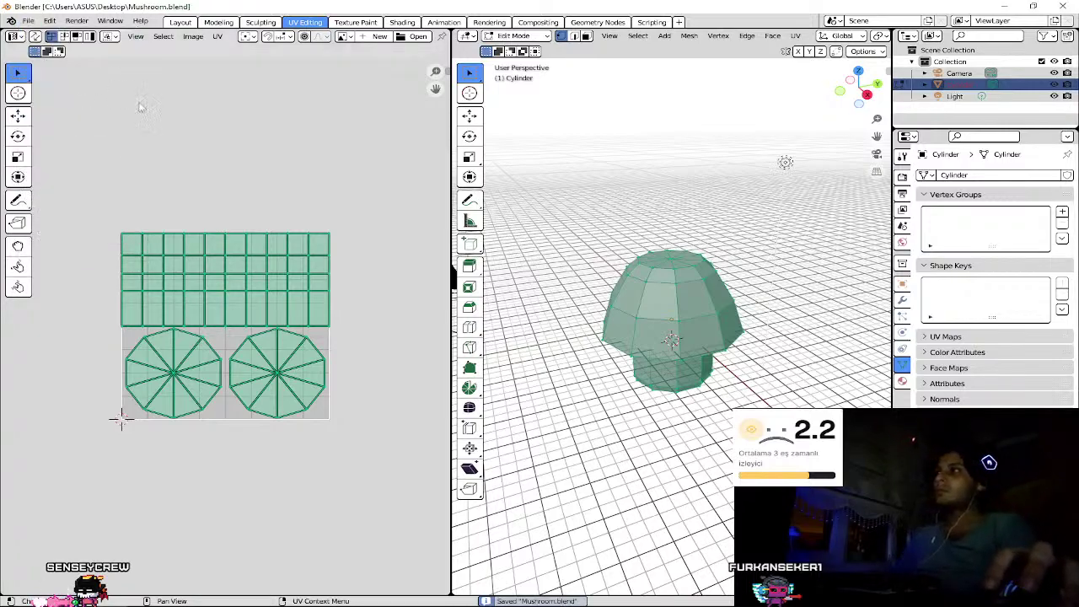